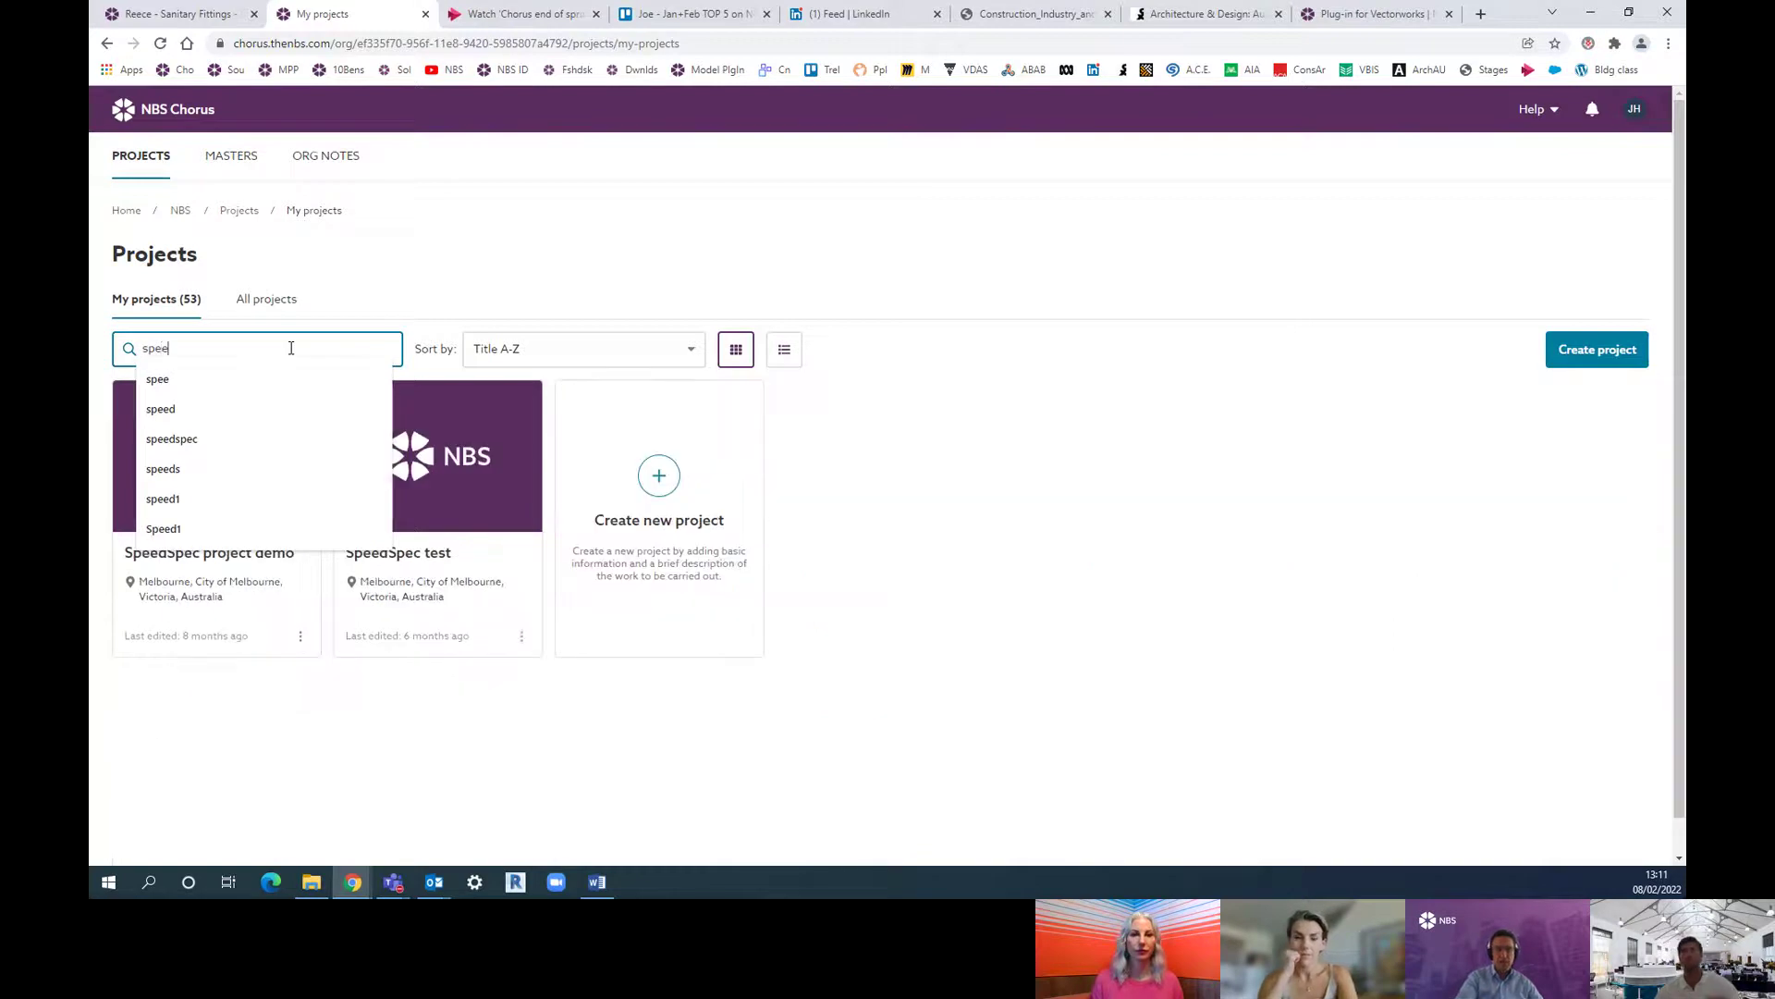
Step: Open the Interiors specification in the SpeedSpec project demo project
{"action": "left_click", "coordinate": [243, 587]}
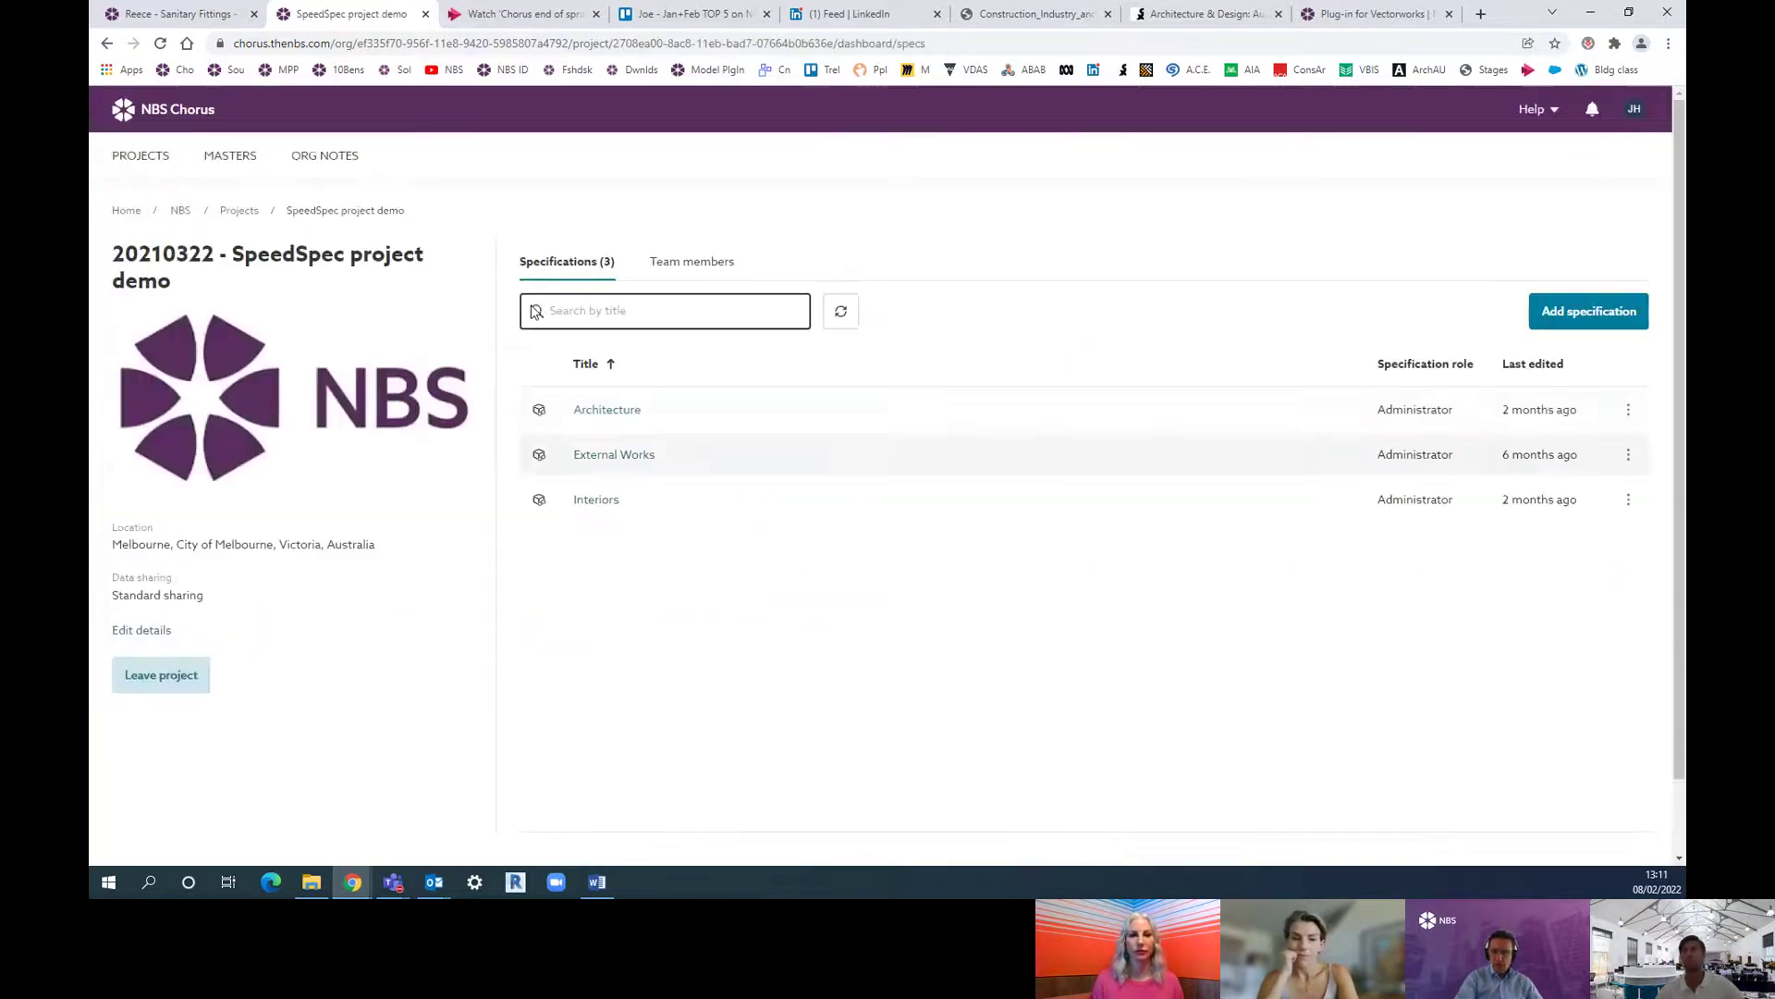
{"action": "left_click", "coordinate": [597, 499]}
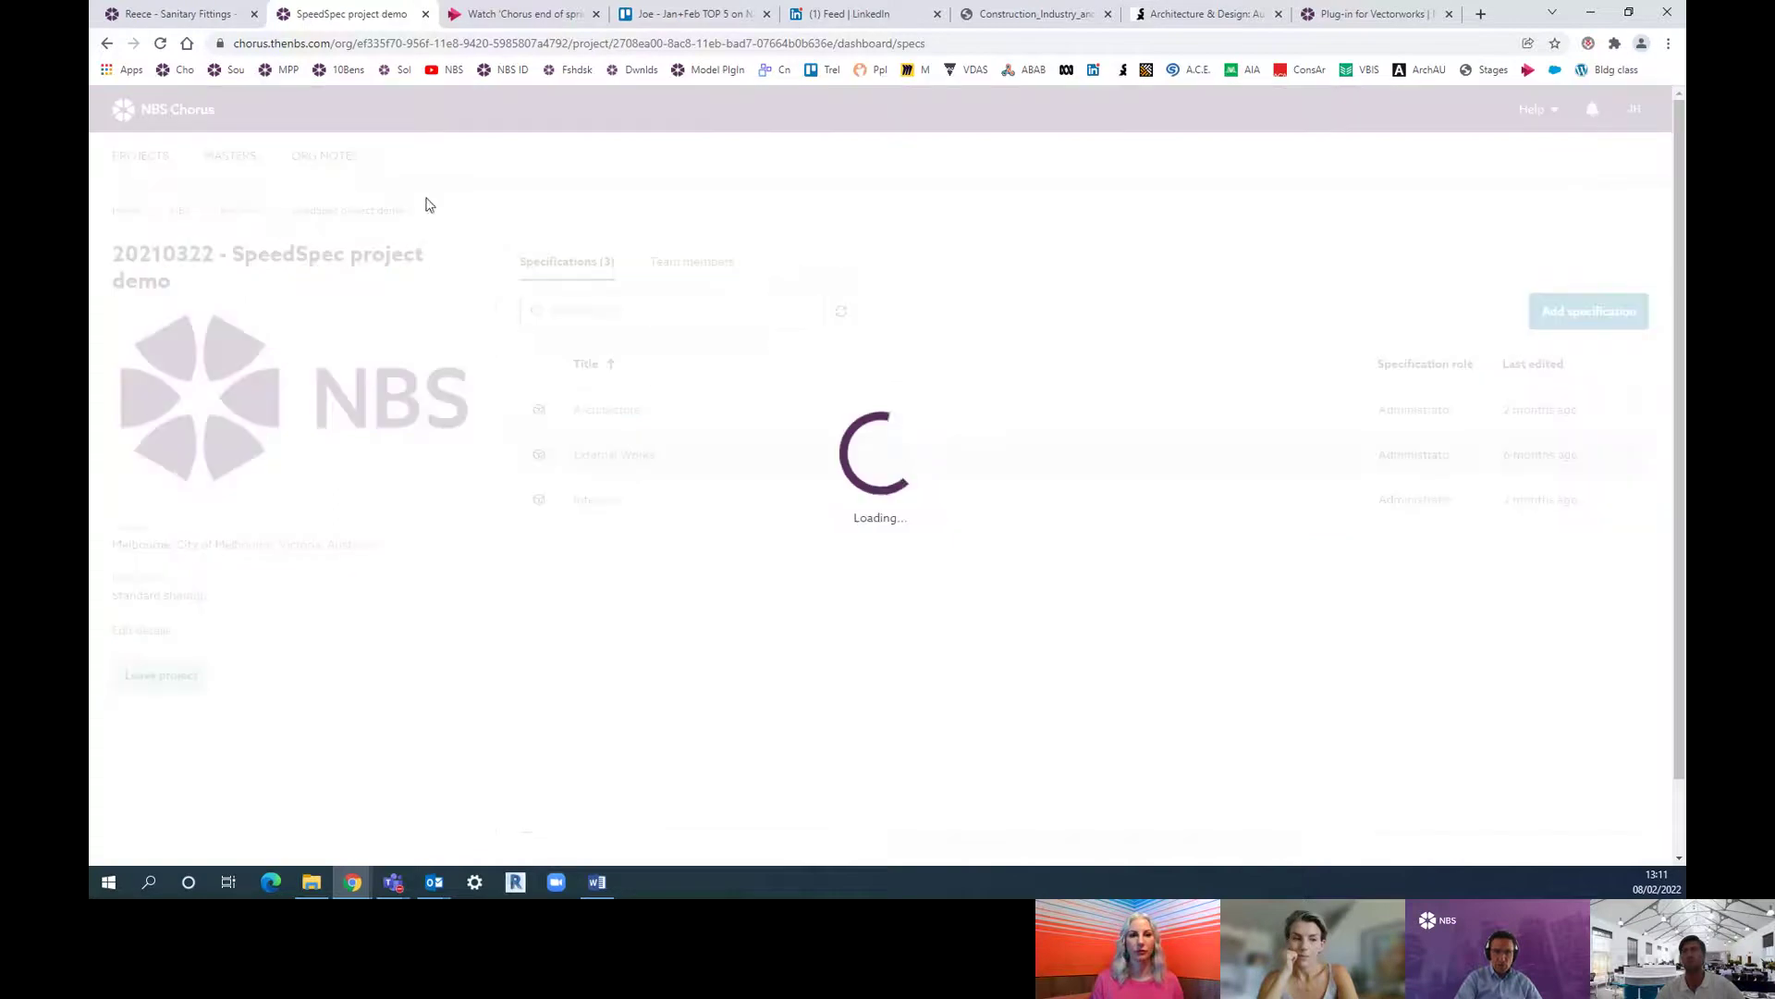
Step: Switch to the Reece - Sanitary Fittings project and open the Plumbing Fixtures section of its Interiors specification
{"action": "left_click", "coordinate": [191, 15]}
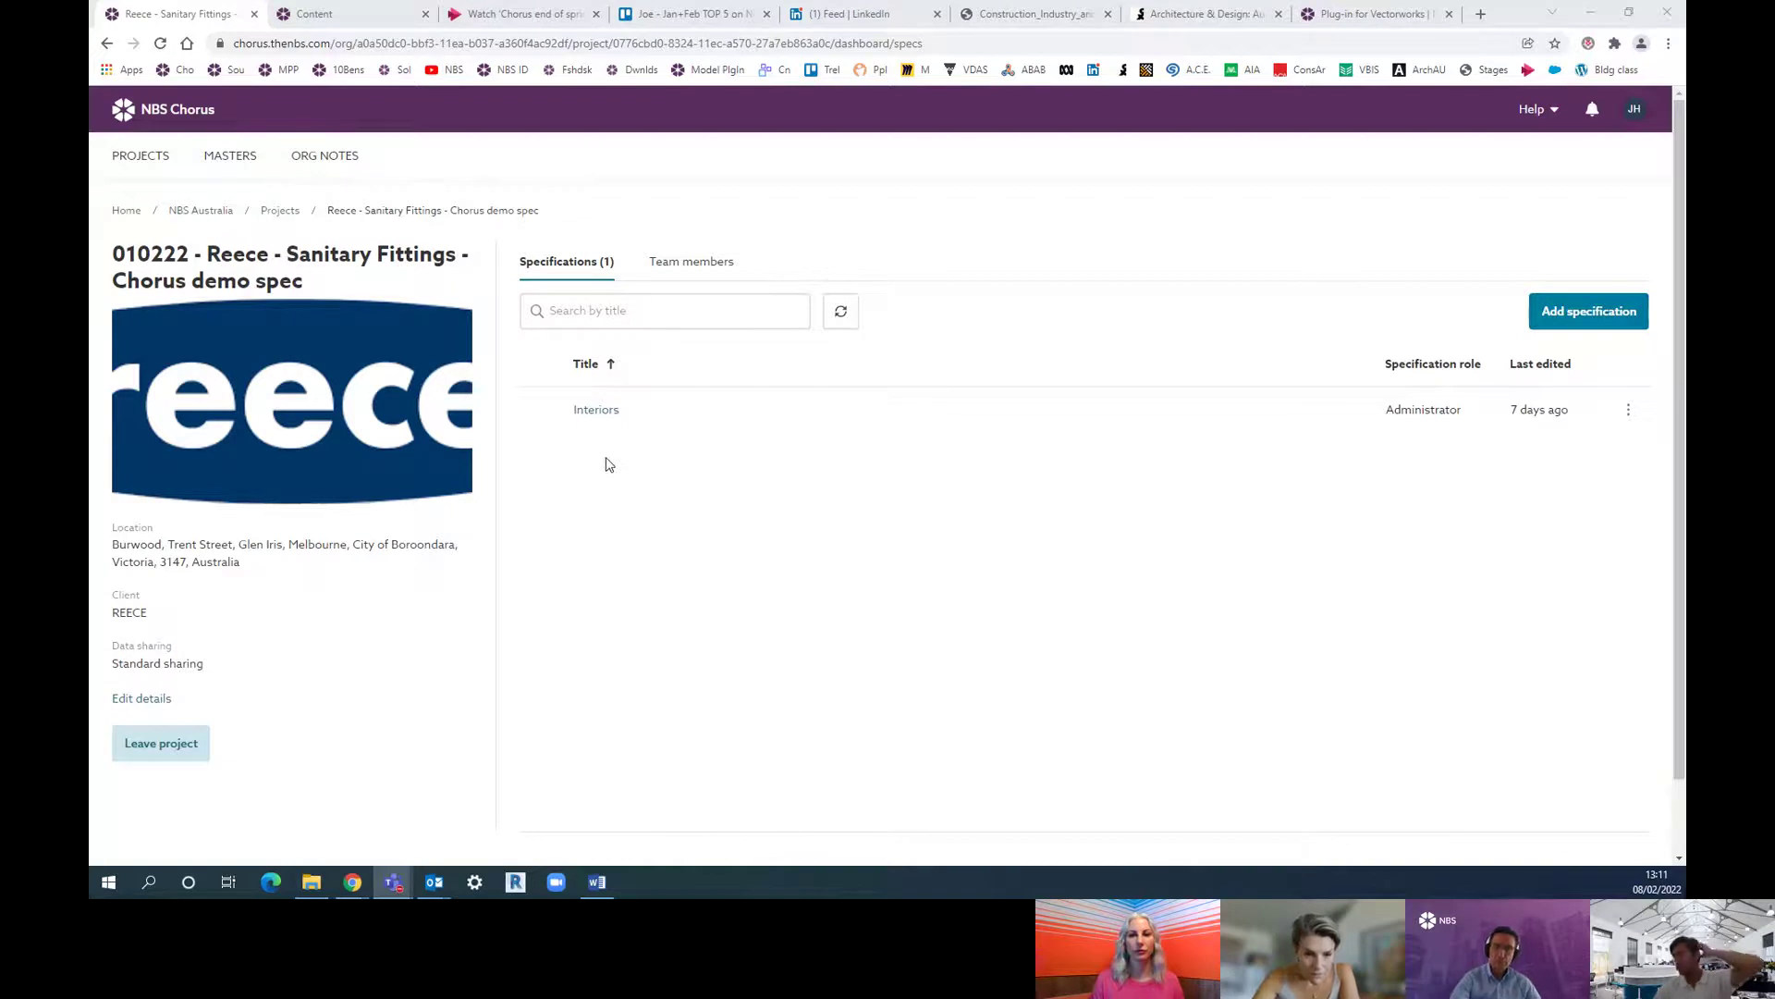
{"action": "left_click", "coordinate": [597, 414]}
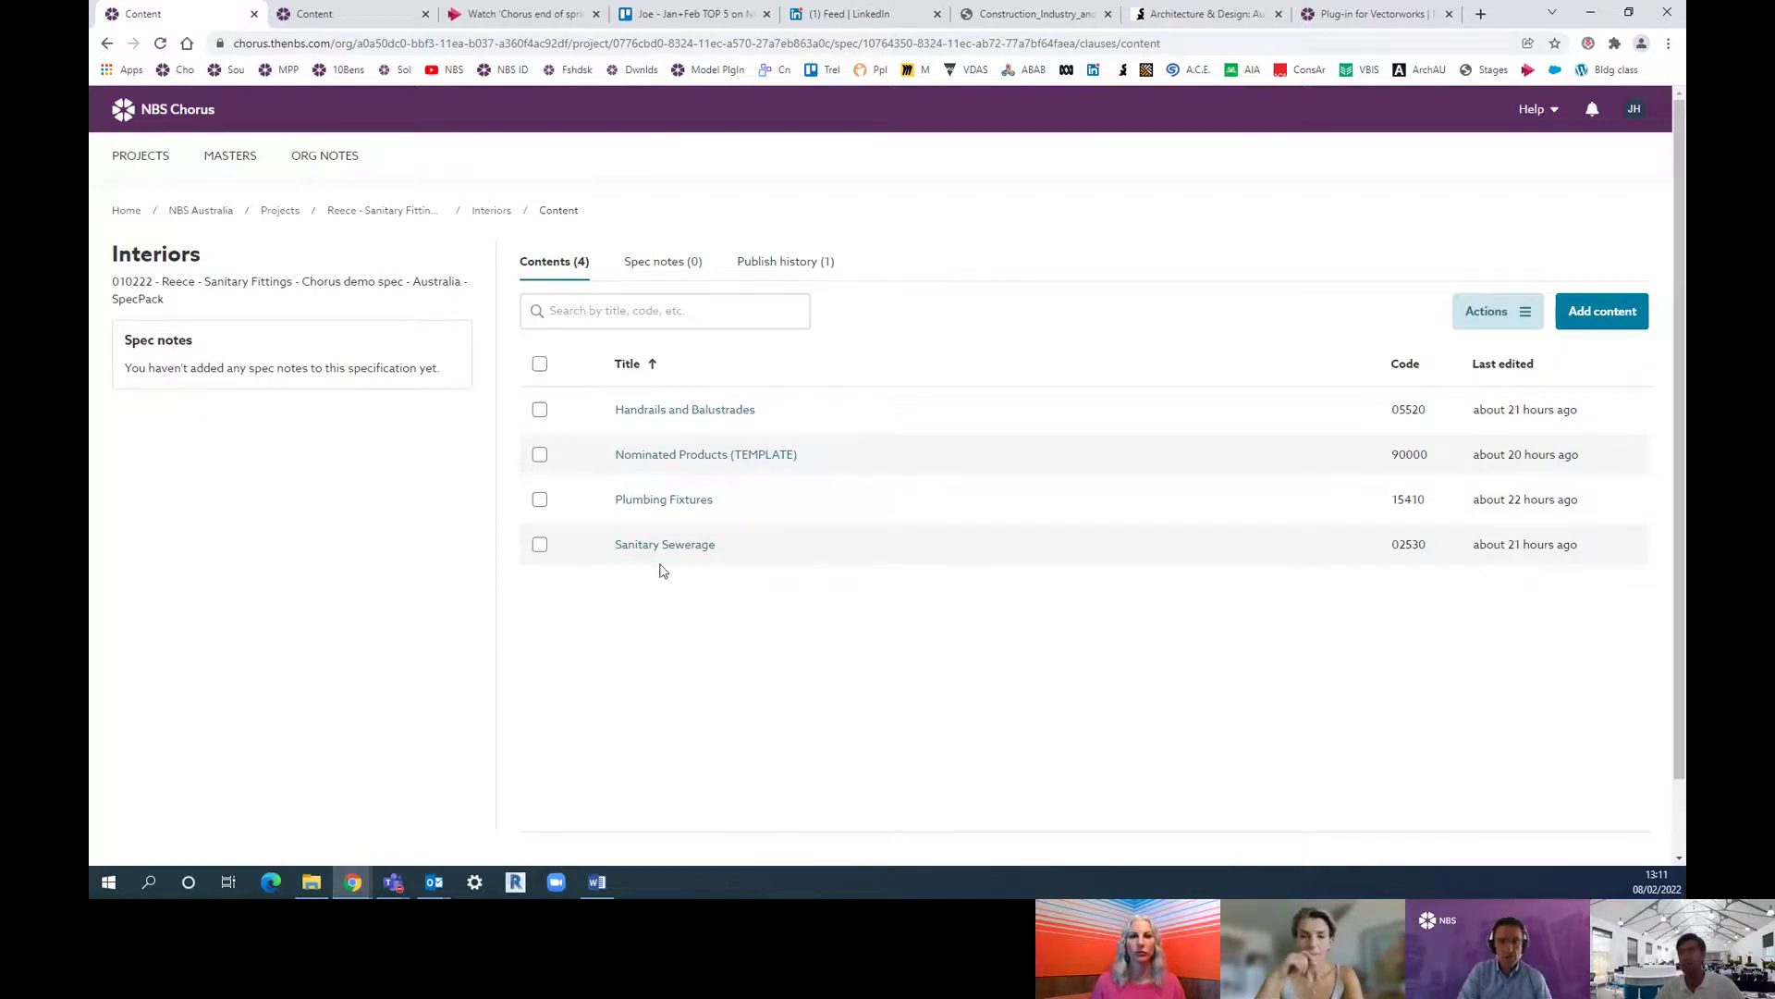
{"action": "left_click", "coordinate": [657, 503]}
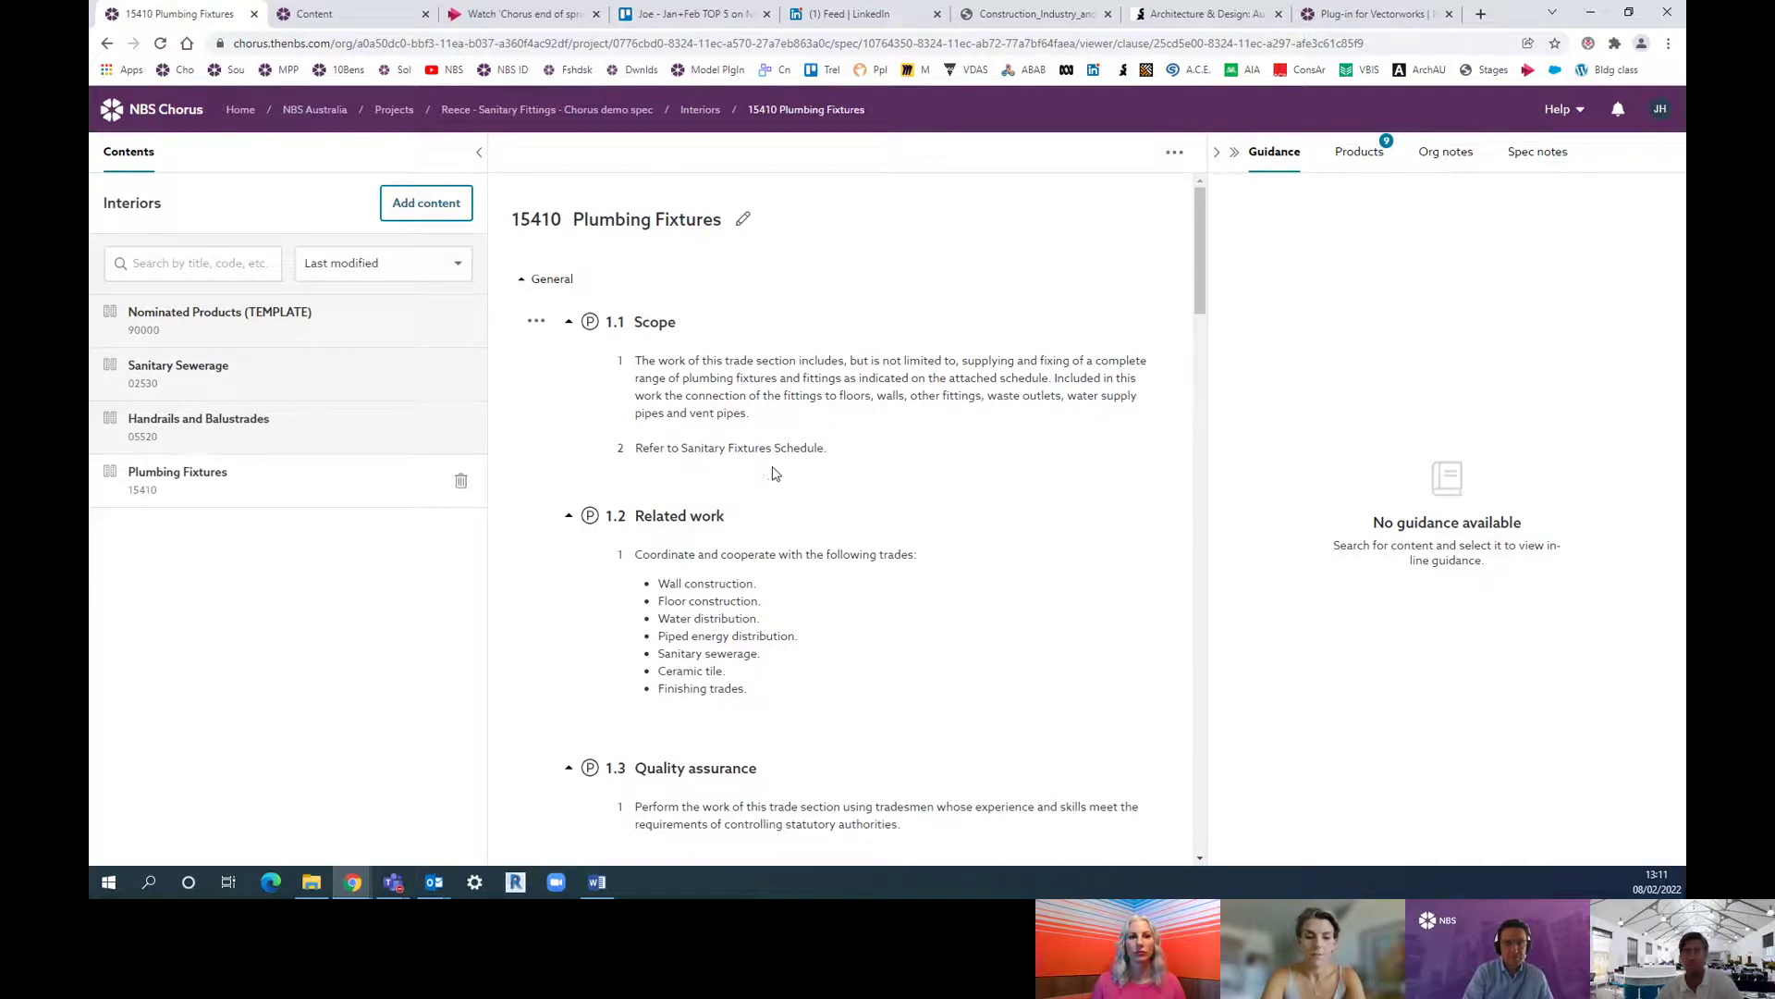
Step: Examine the Plumbing Fixtures clauses from Scope down to the basin product selection, and display the related manufacturer products
{"action": "scroll", "coordinate": [774, 453], "scroll_direction": "down", "scroll_amount": 2}
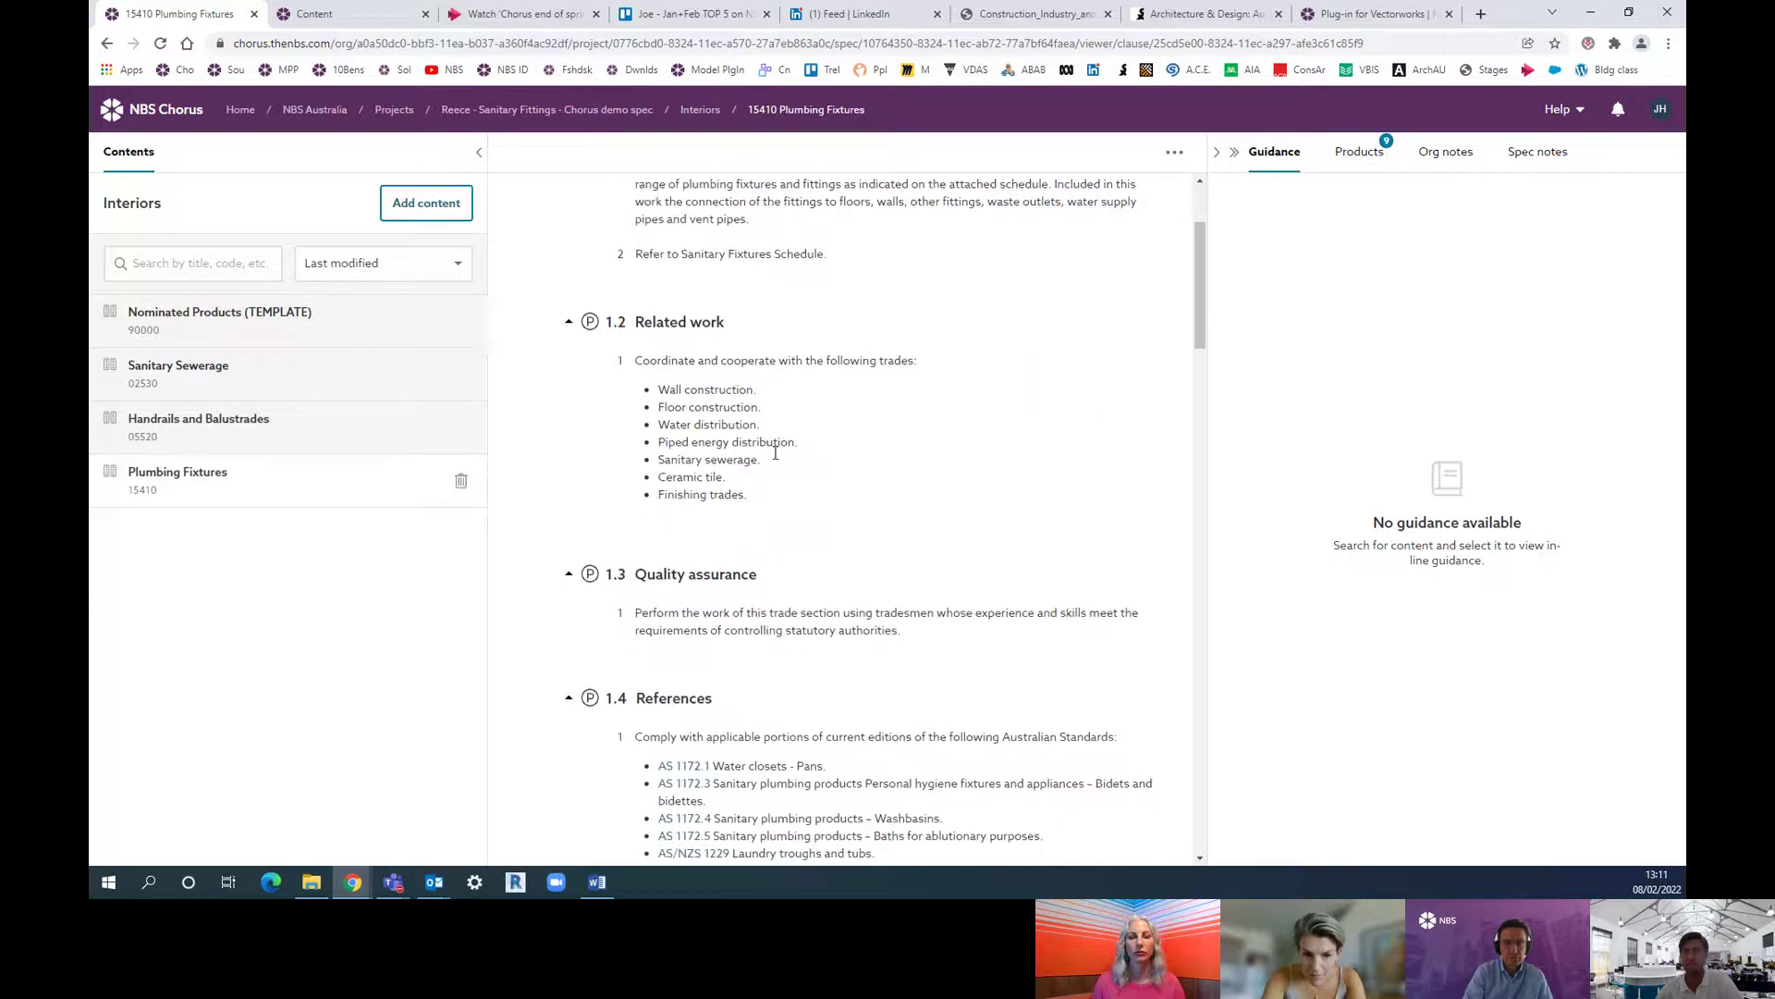
{"action": "scroll", "coordinate": [775, 453], "scroll_direction": "down", "scroll_amount": 2}
{"action": "scroll", "coordinate": [775, 460], "scroll_direction": "down", "scroll_amount": 2}
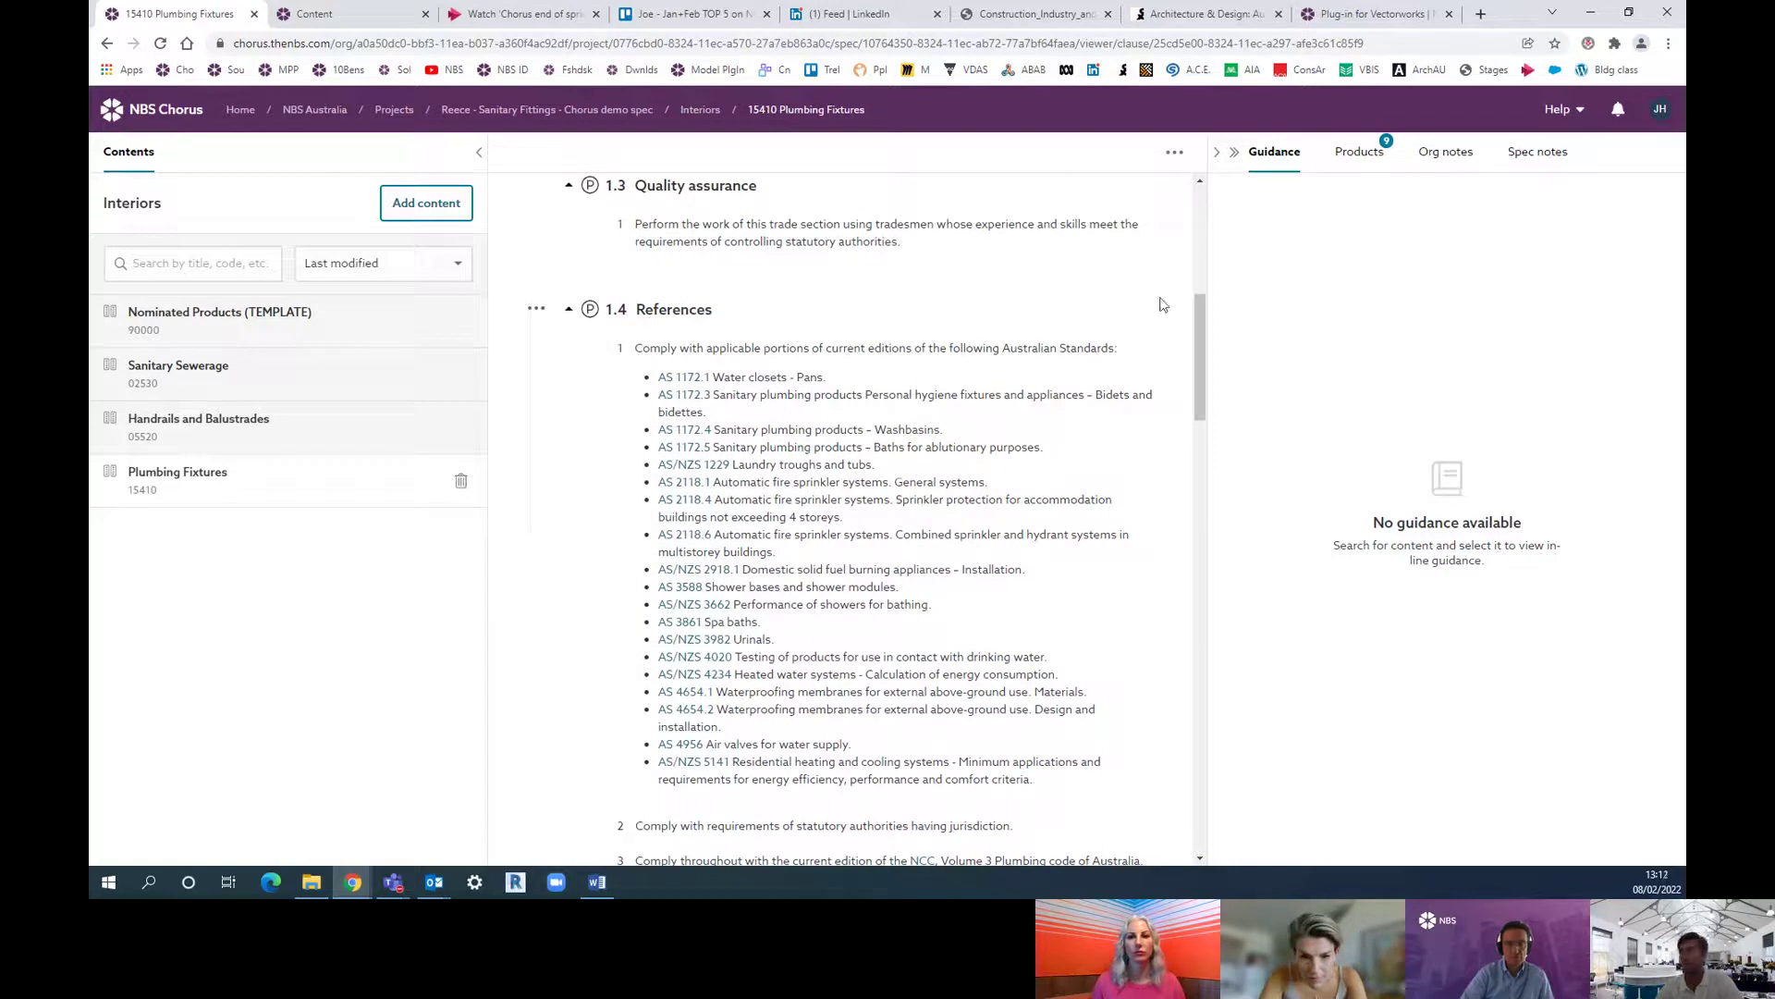
{"action": "left_click", "coordinate": [1358, 154]}
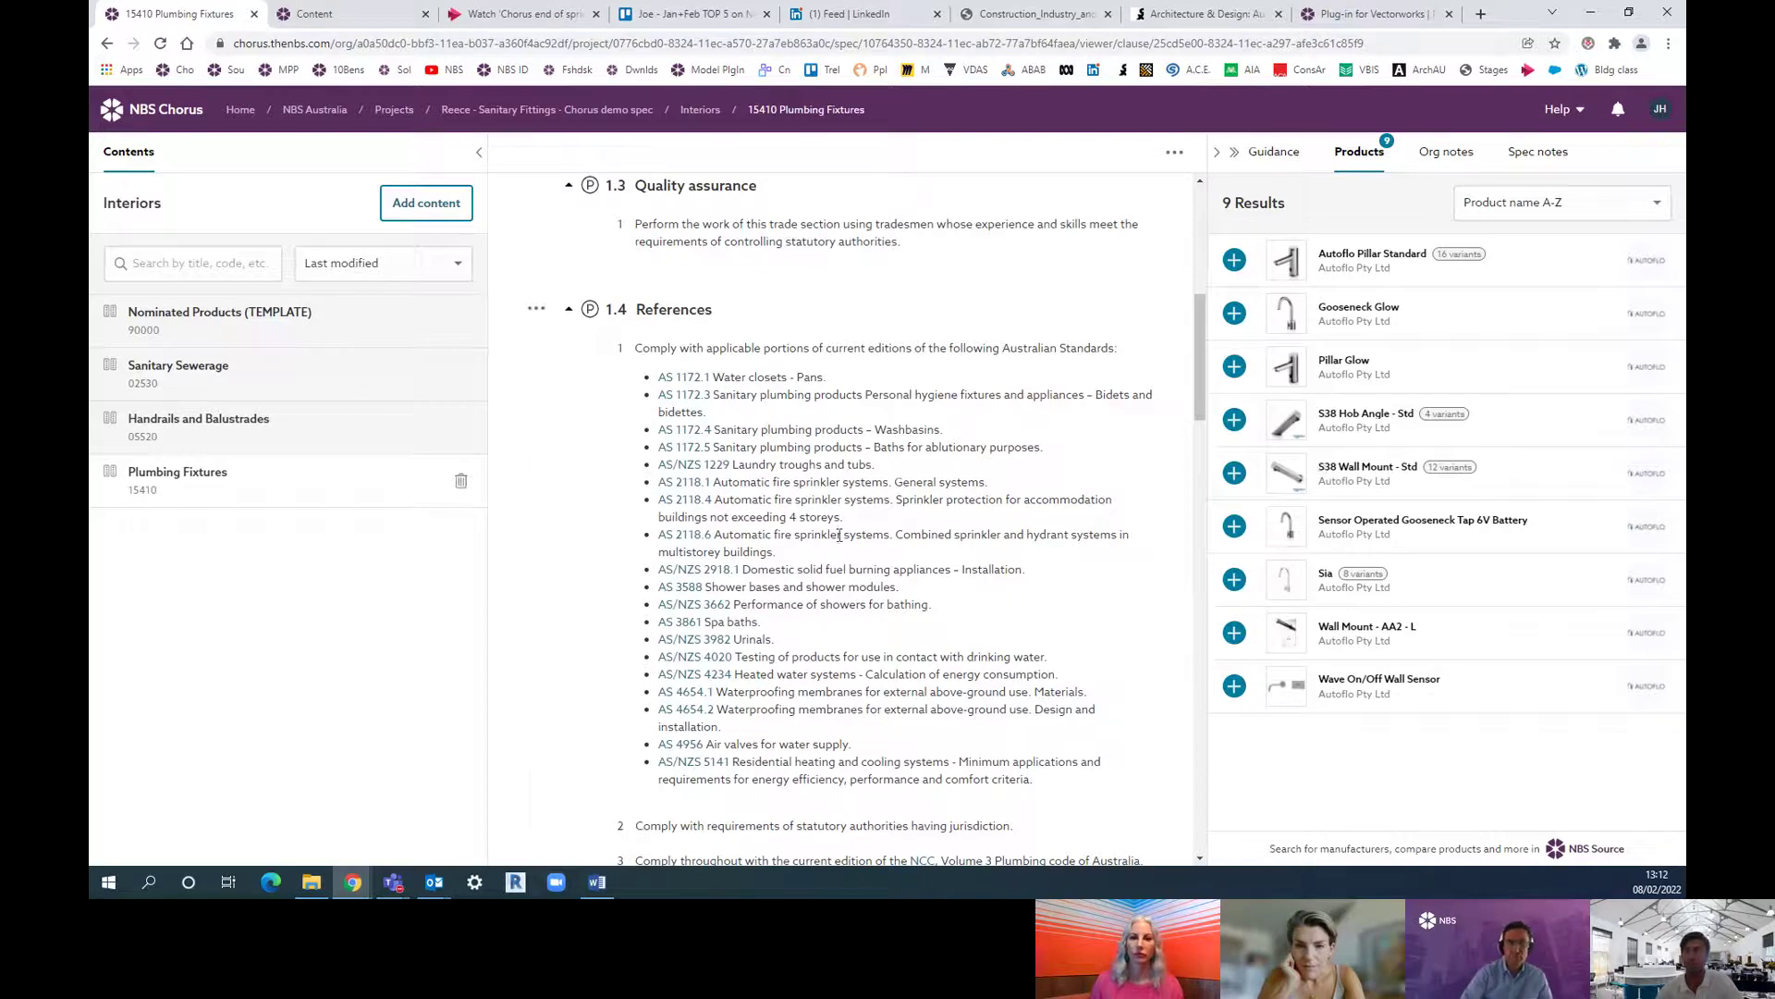
{"action": "scroll", "coordinate": [821, 530], "scroll_direction": "down", "scroll_amount": 8}
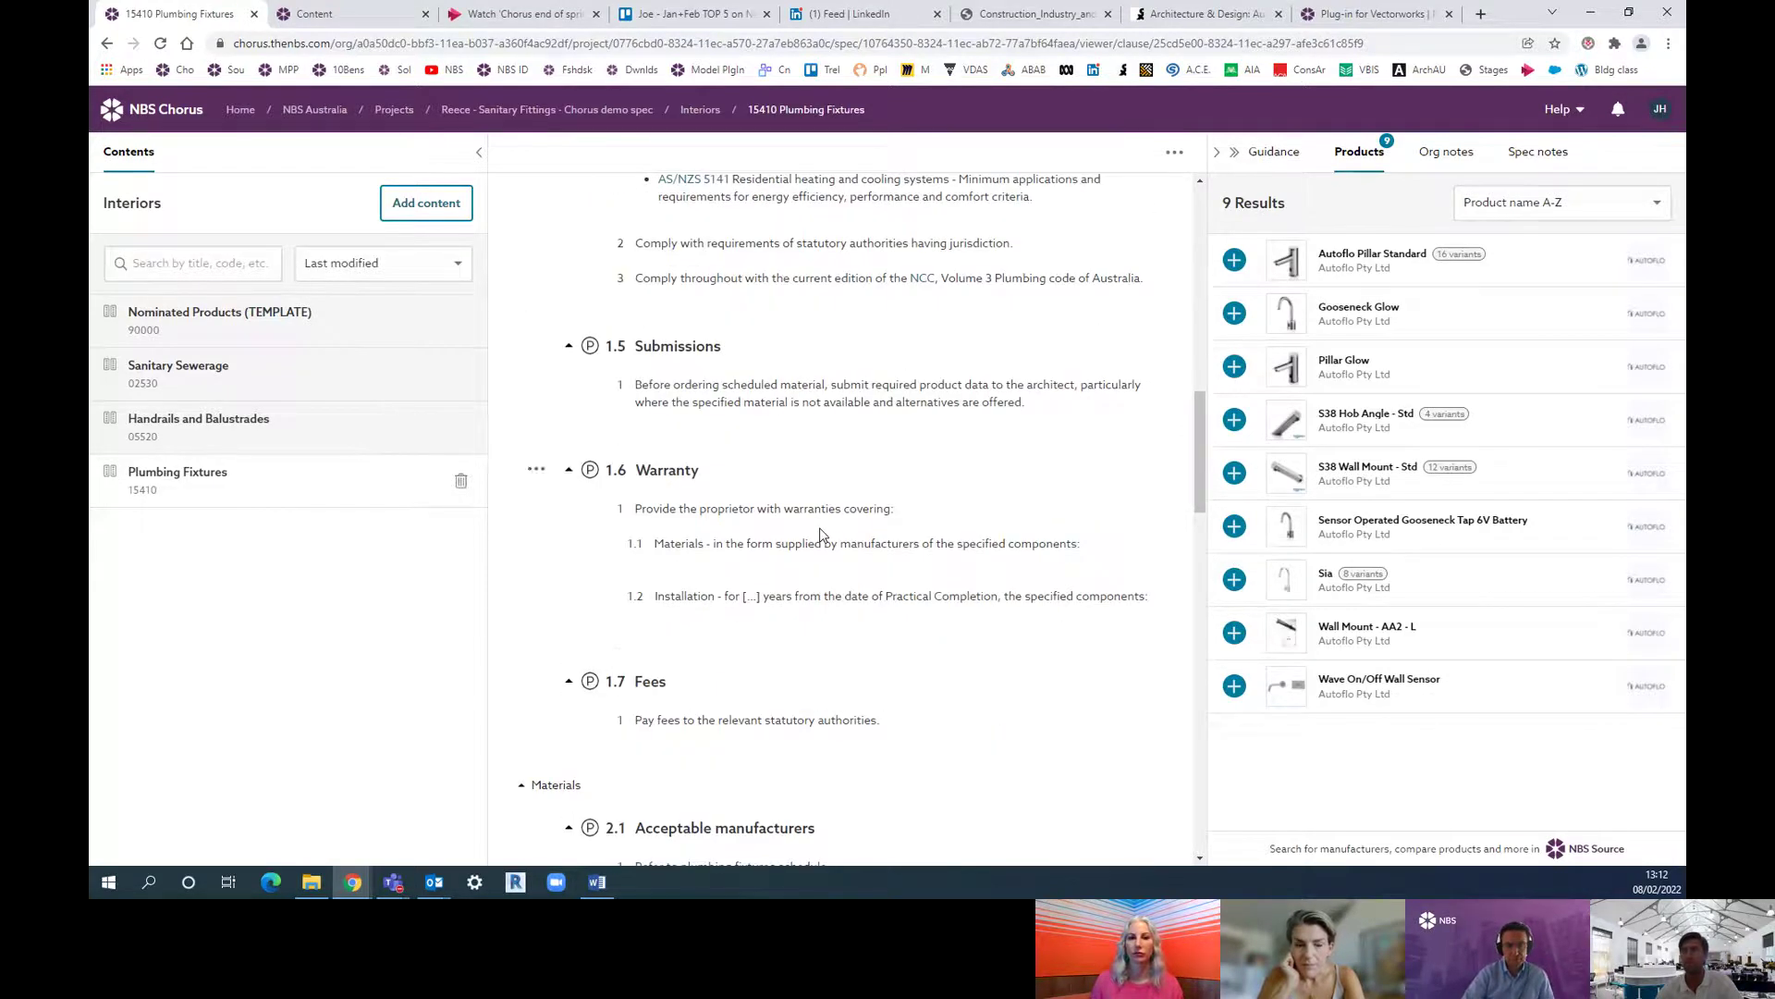
{"action": "scroll", "coordinate": [821, 530], "scroll_direction": "down", "scroll_amount": 5}
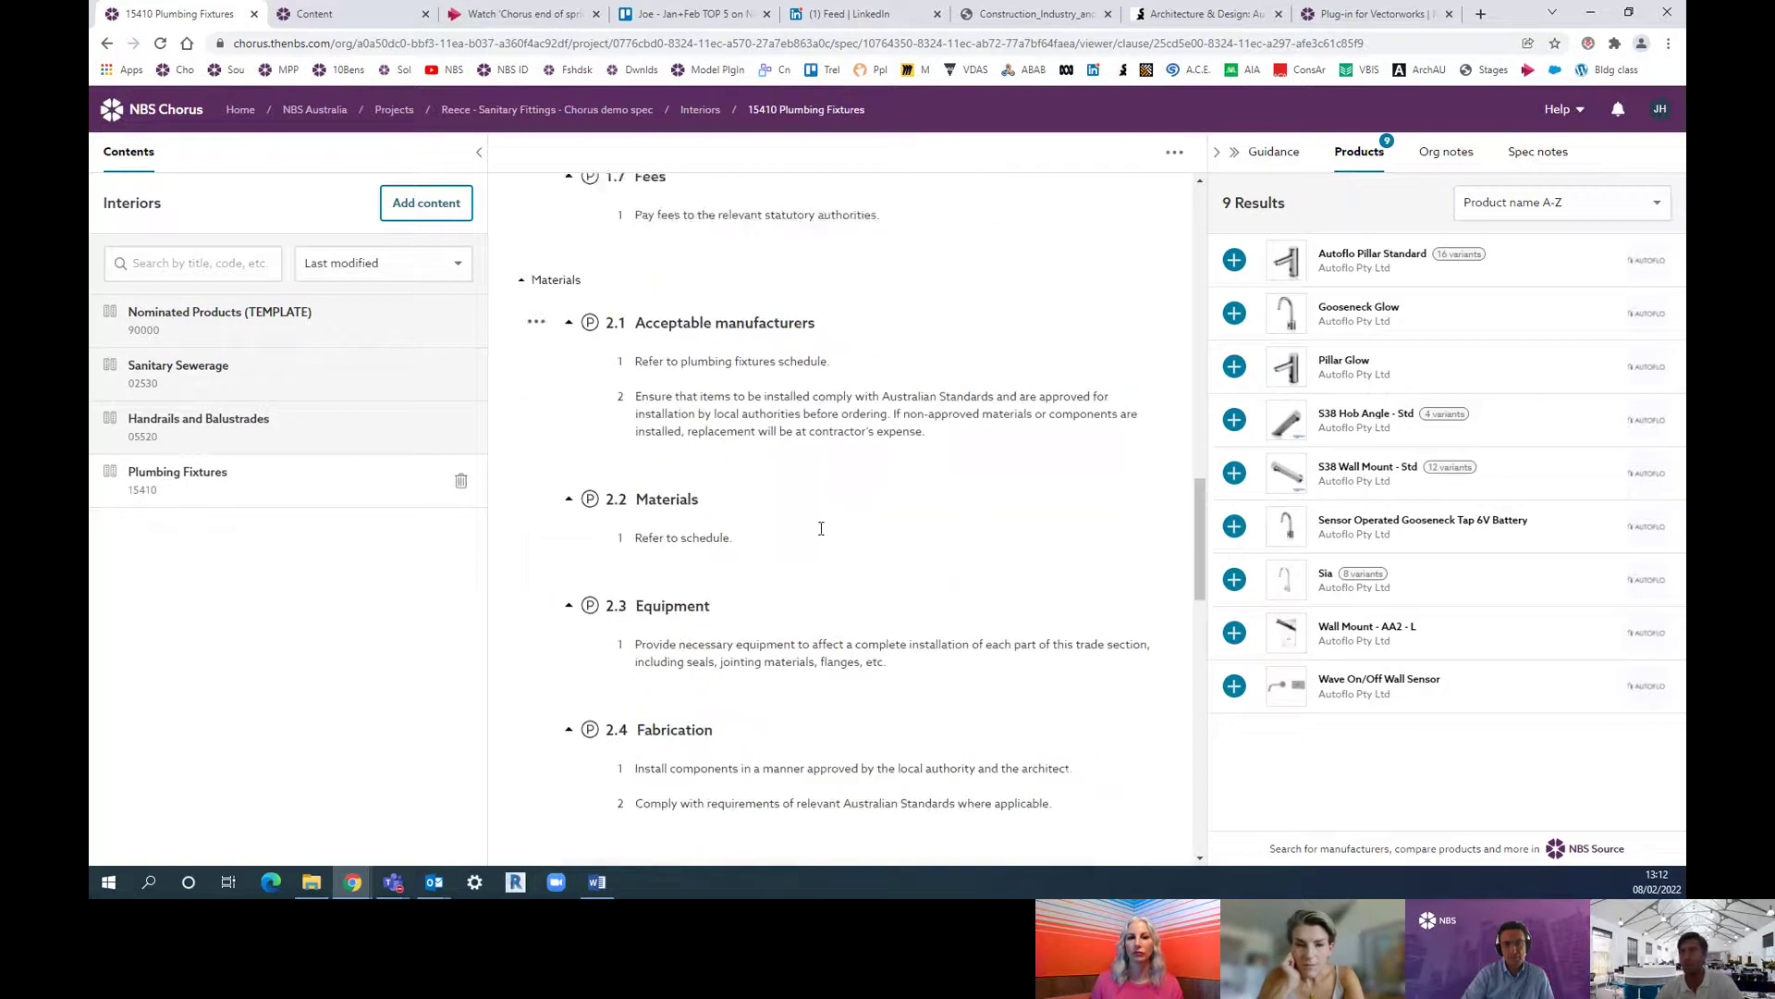
{"action": "scroll", "coordinate": [824, 538], "scroll_direction": "down", "scroll_amount": 4}
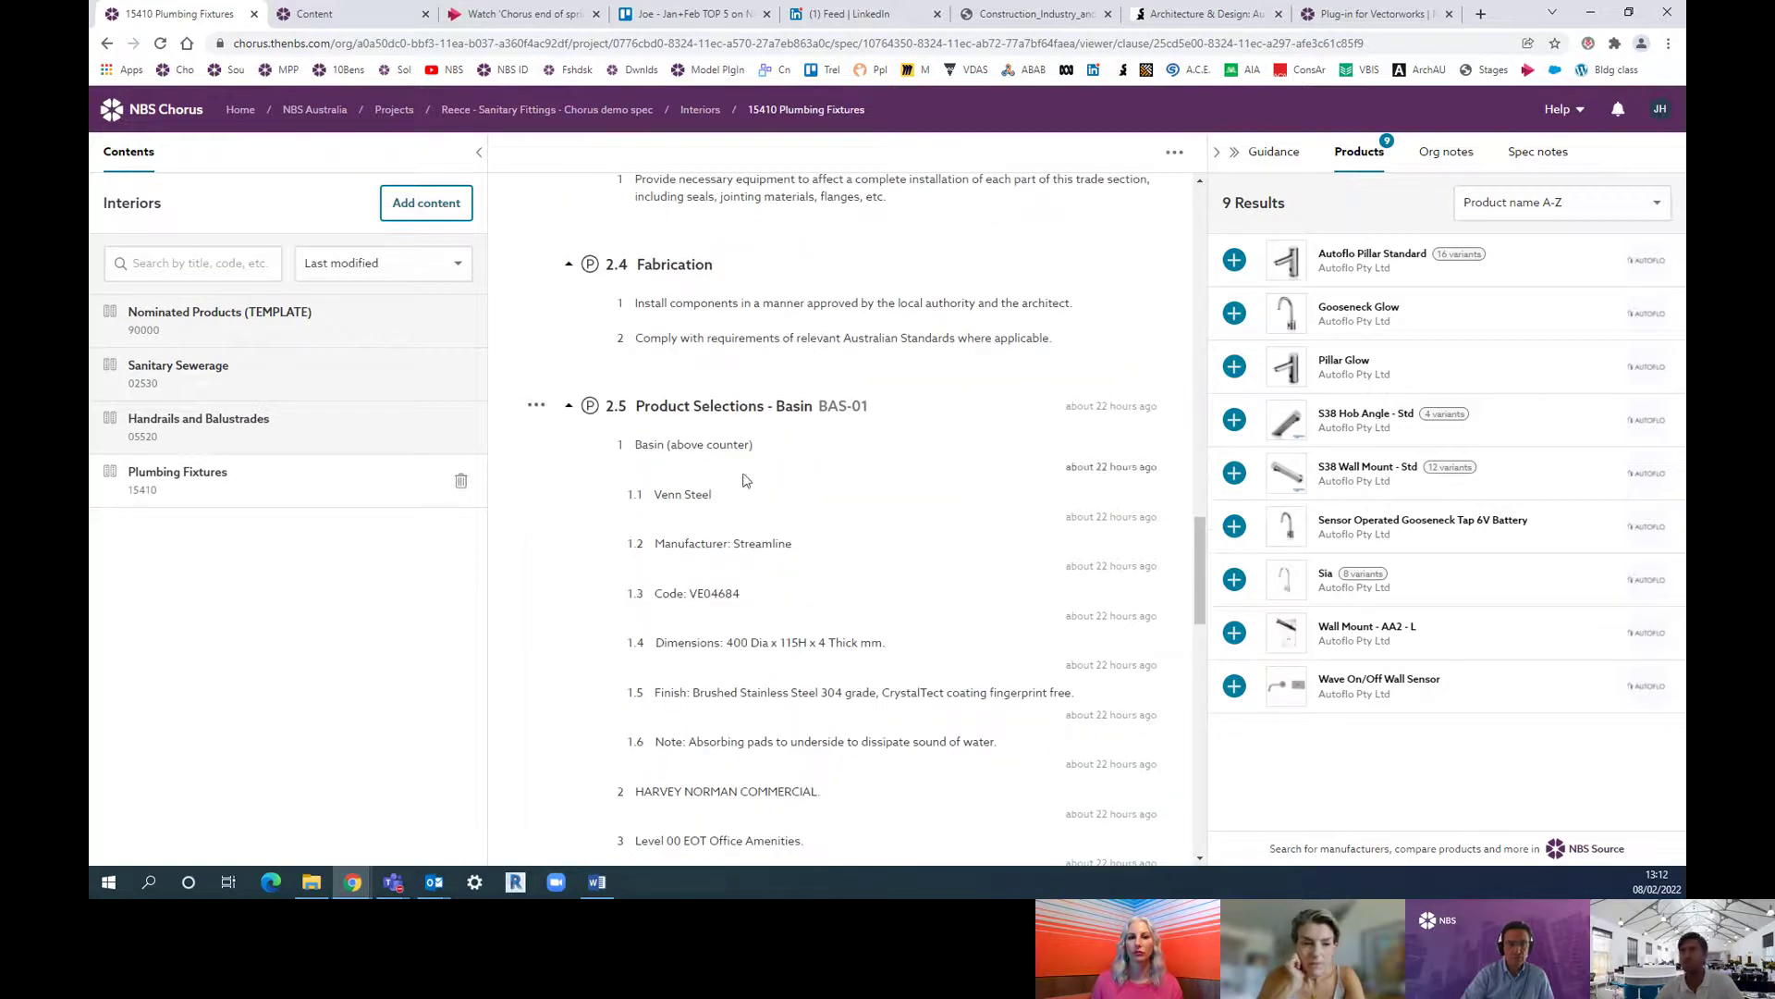
Step: Collapse the General, Materials and Execution groups of Plumbing Fixtures and re-expand only Materials
{"action": "left_click_drag", "start_coordinate": [1199, 552], "coordinate": [1084, 192]}
{"action": "left_click", "coordinate": [522, 280]}
{"action": "left_click", "coordinate": [524, 320]}
{"action": "left_click", "coordinate": [523, 361]}
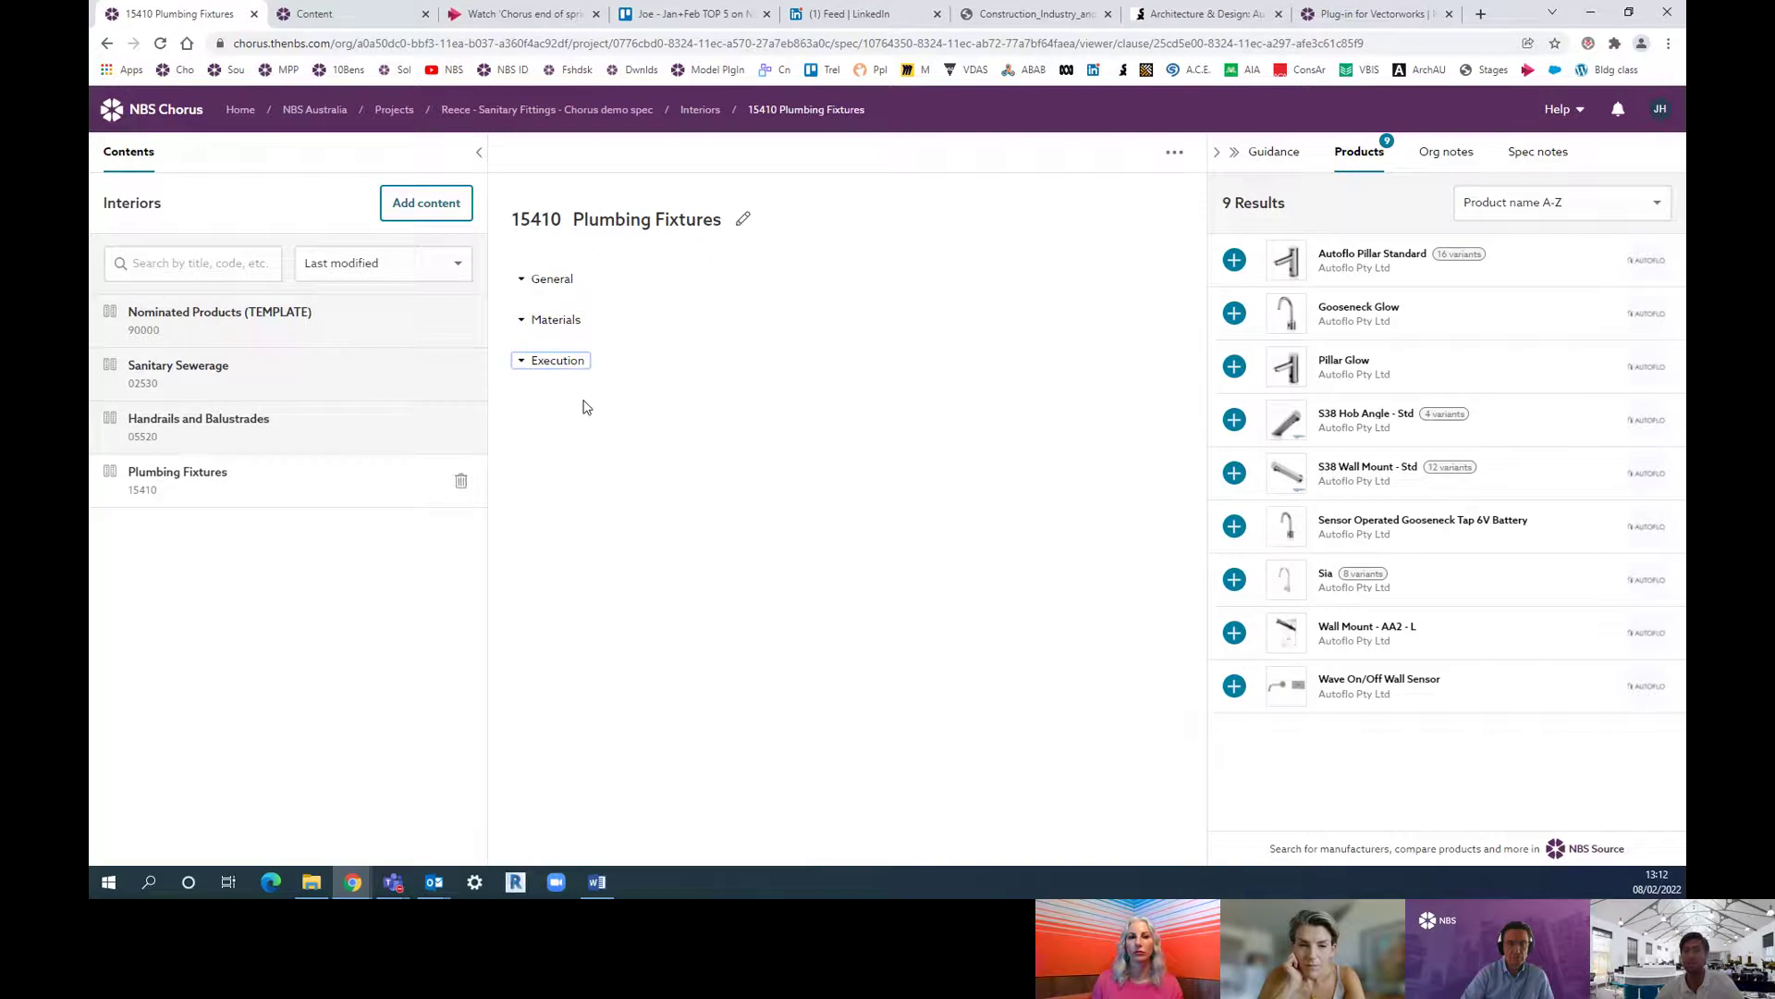
{"action": "left_click", "coordinate": [523, 324]}
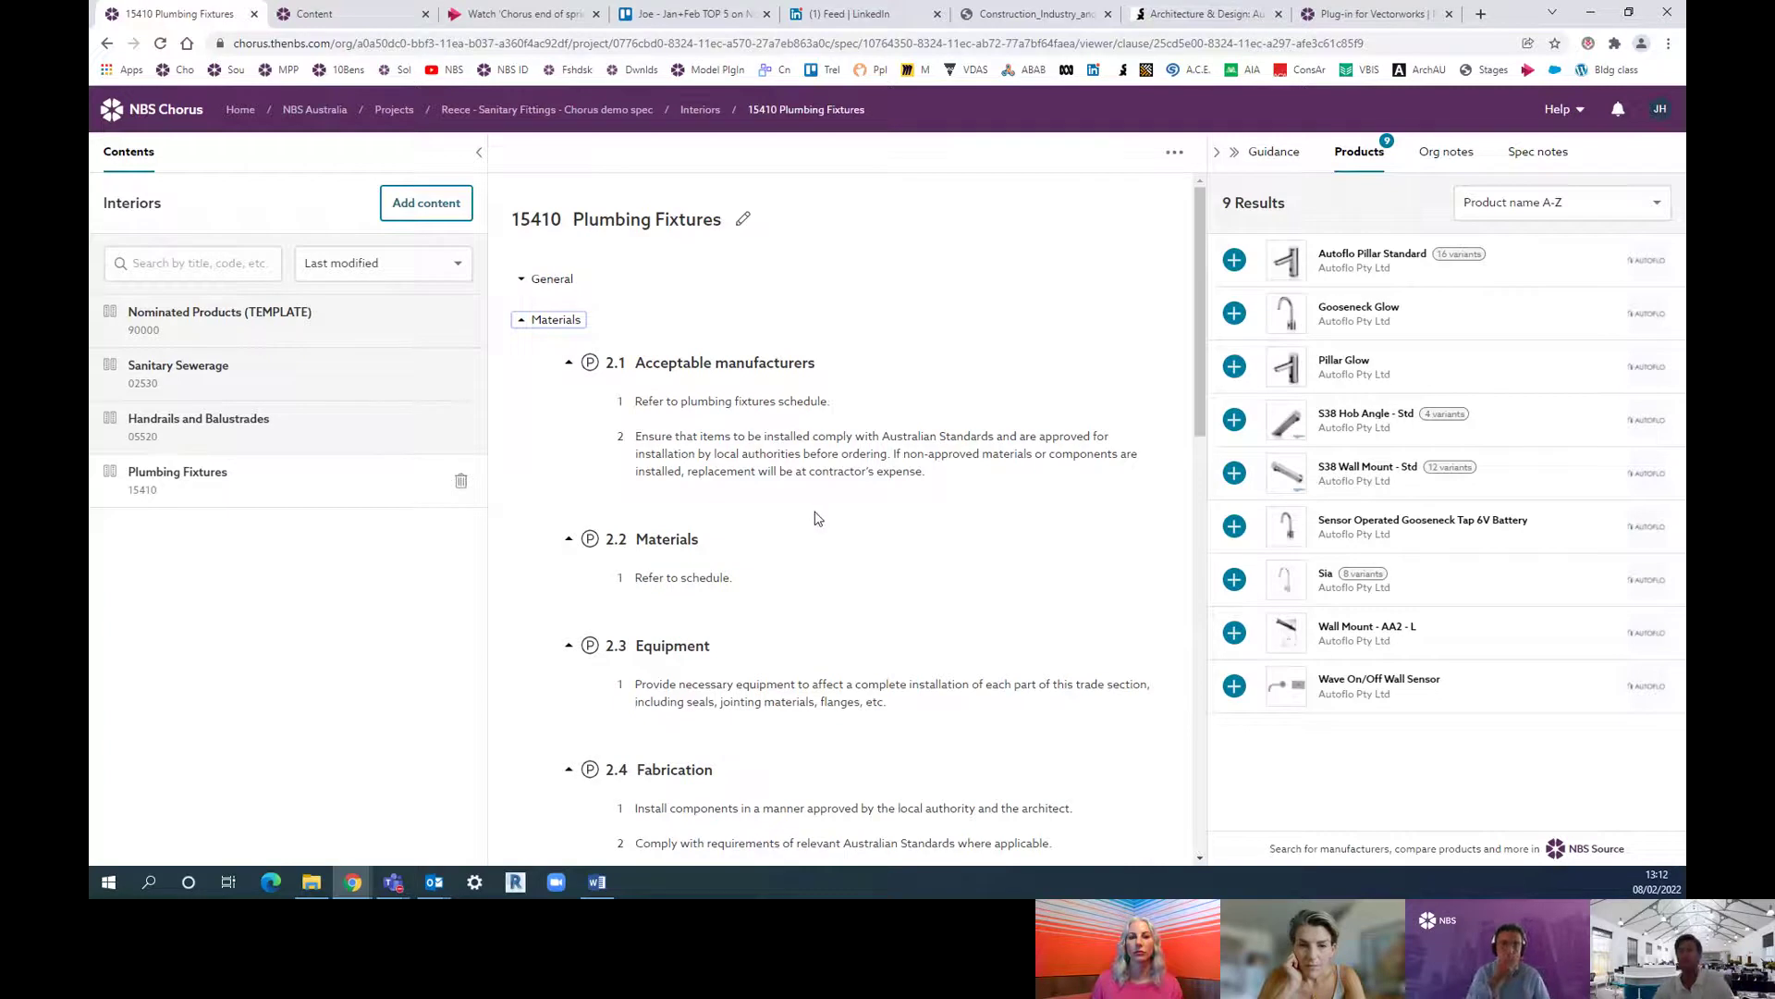
Step: Open clause 2.1 Acceptable manufacturers for editing and view its options for duplicating or inserting items
{"action": "scroll", "coordinate": [689, 473], "scroll_direction": "down", "scroll_amount": 2}
{"action": "scroll", "coordinate": [687, 473], "scroll_direction": "down", "scroll_amount": 3}
{"action": "scroll", "coordinate": [686, 444], "scroll_direction": "up", "scroll_amount": 5}
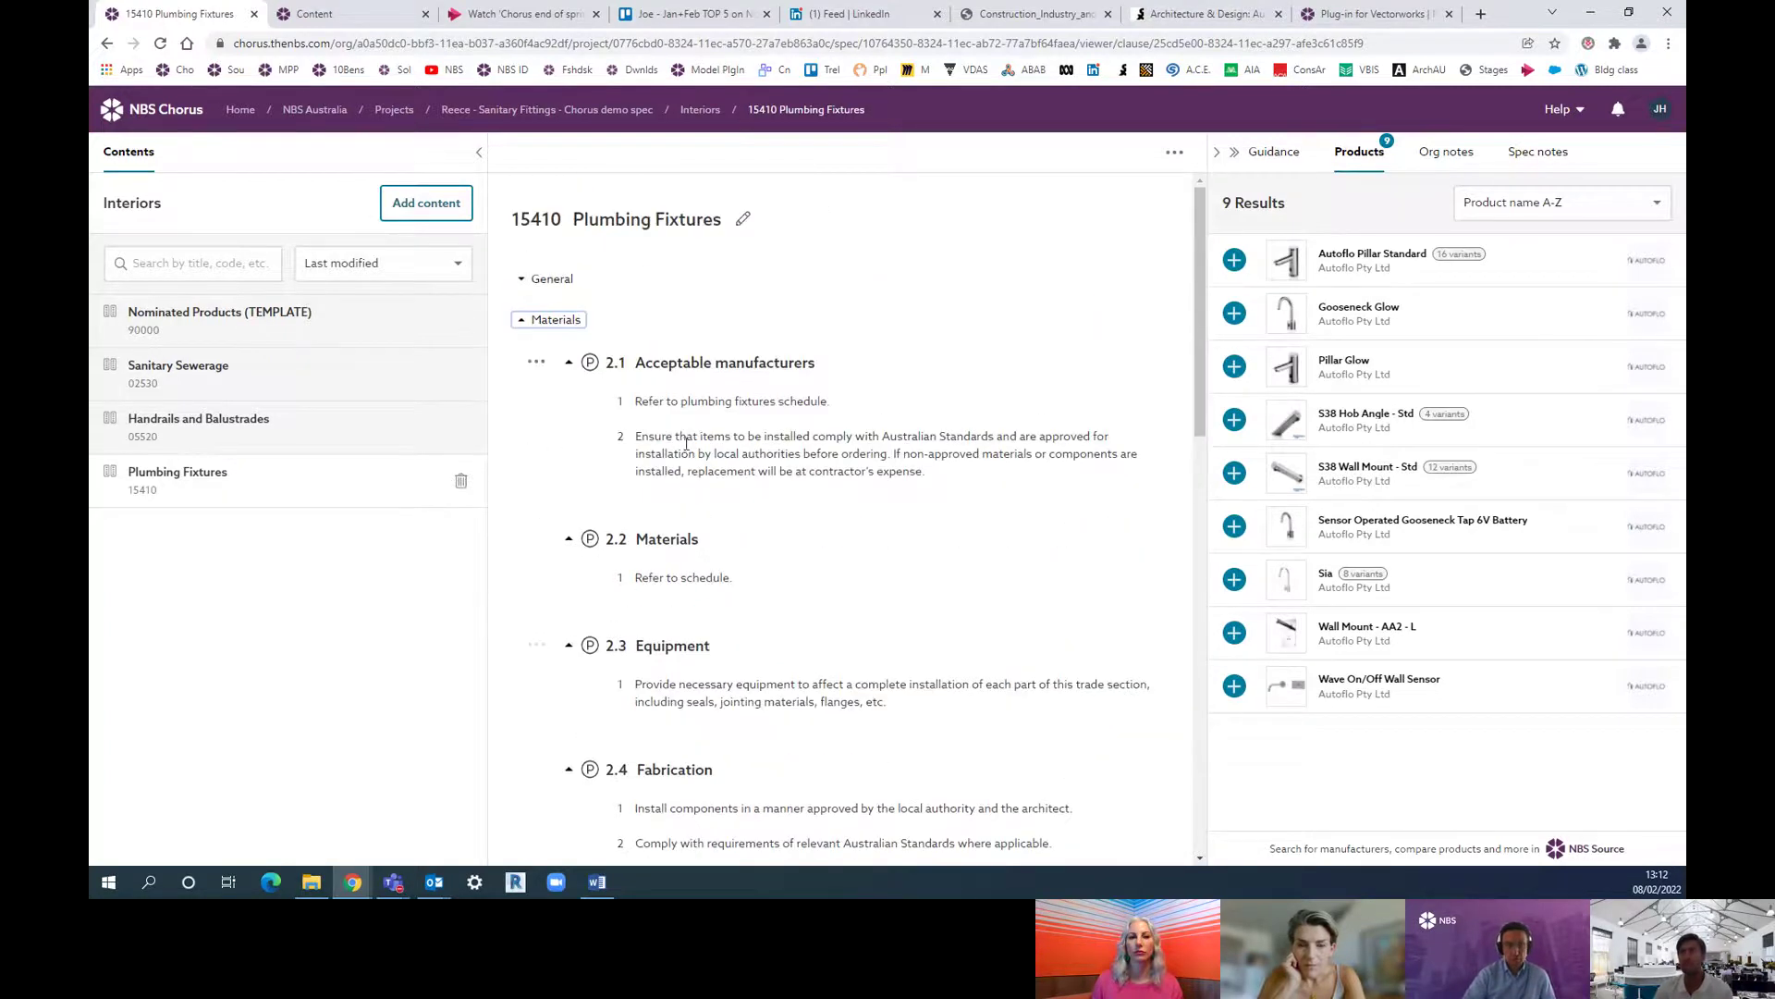
{"action": "left_click", "coordinate": [619, 405]}
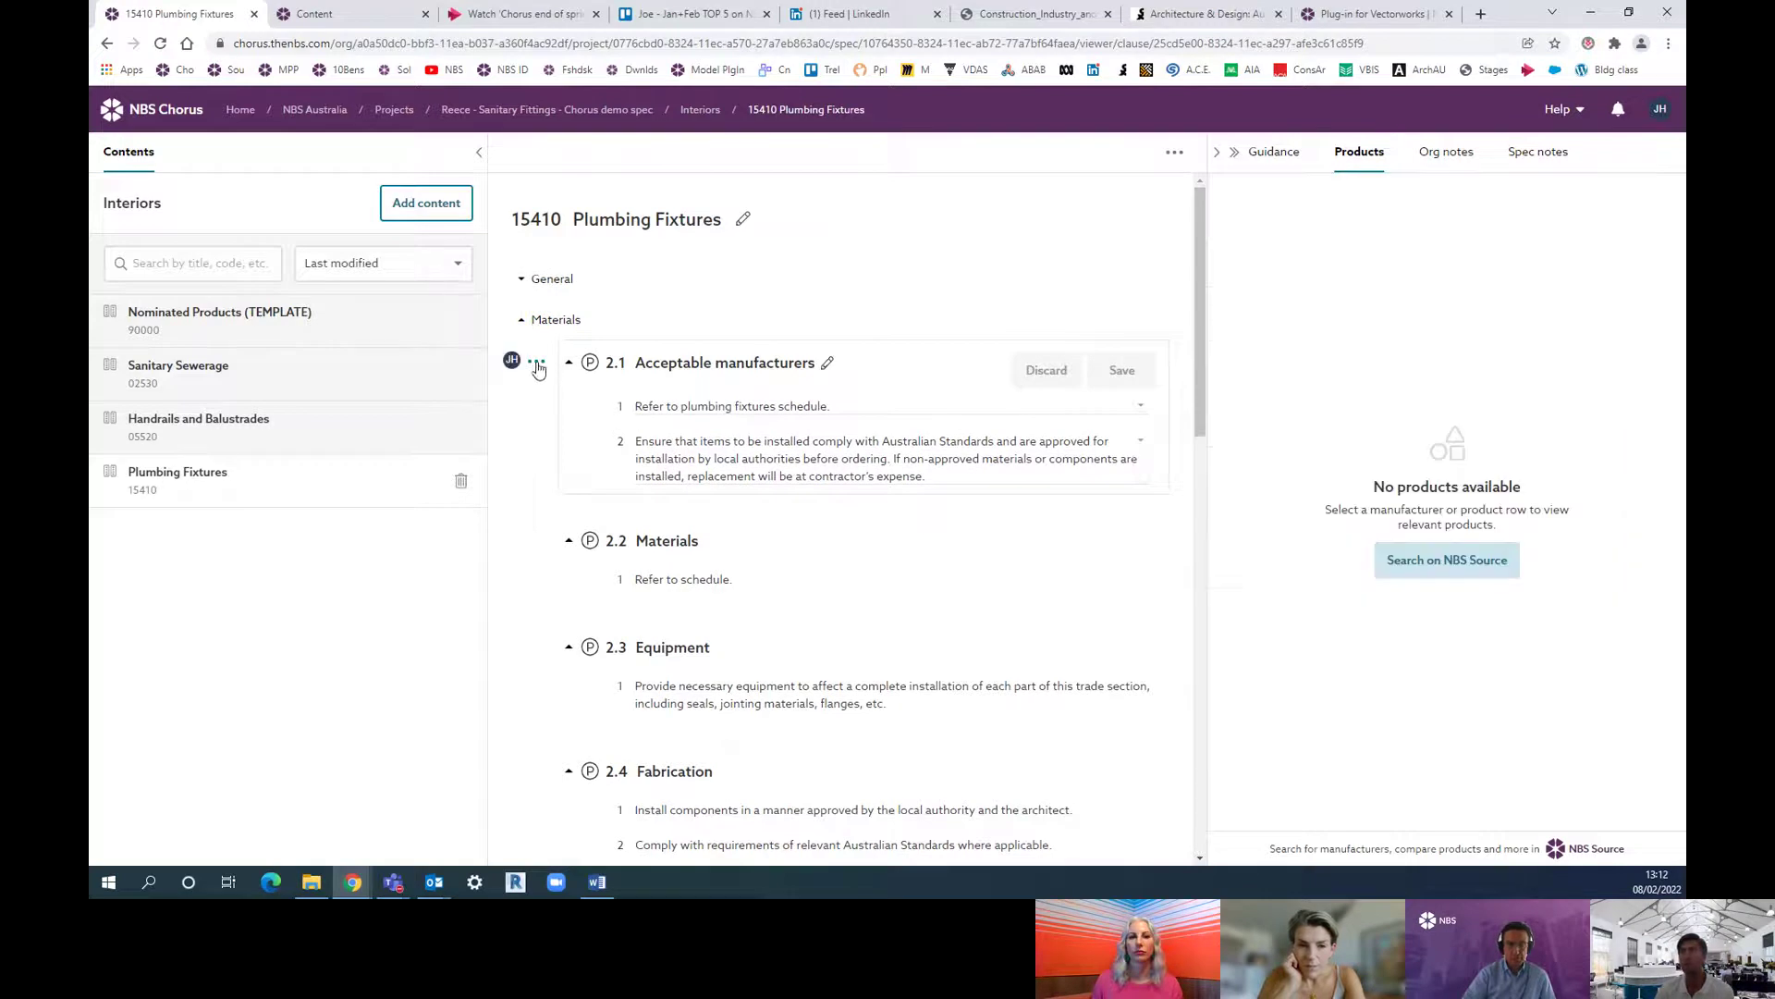
{"action": "left_click", "coordinate": [537, 367]}
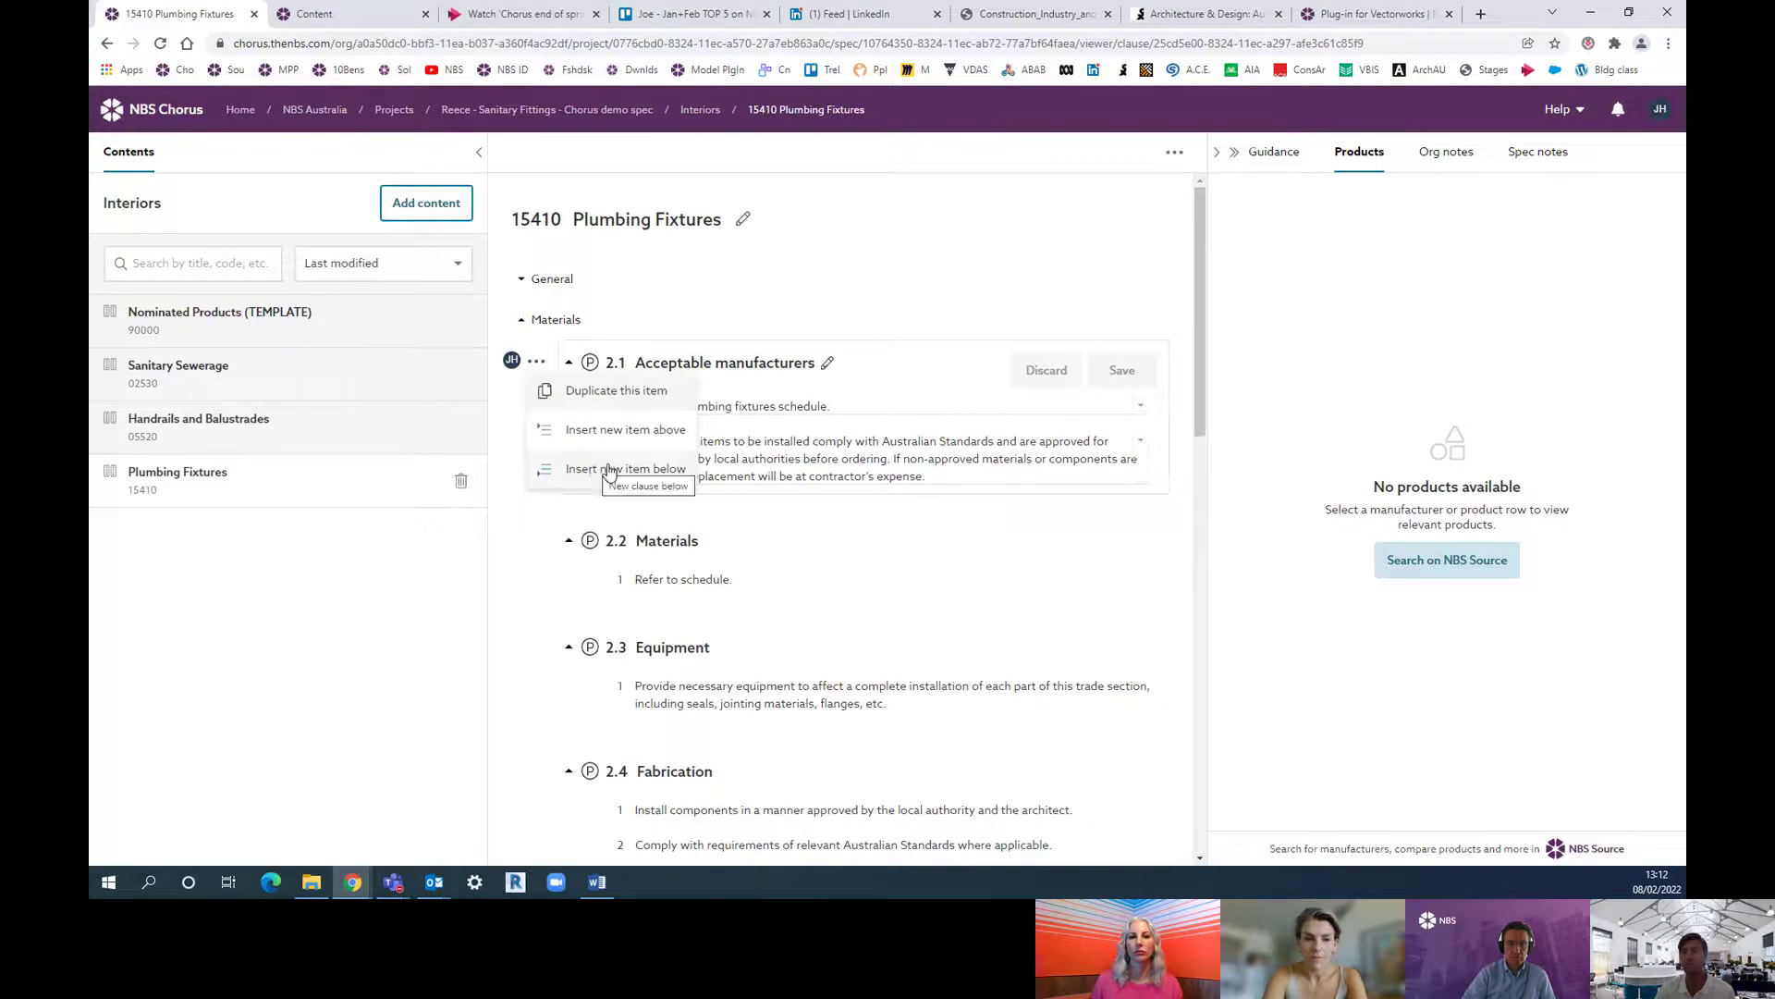
{"action": "left_click", "coordinate": [739, 516]}
Step: Add the prefix GRND to the title details of the Product Selections - Basin BAS-01 clause and save them
{"action": "scroll", "coordinate": [740, 516], "scroll_direction": "down", "scroll_amount": 4}
{"action": "scroll", "coordinate": [739, 516], "scroll_direction": "down", "scroll_amount": 2}
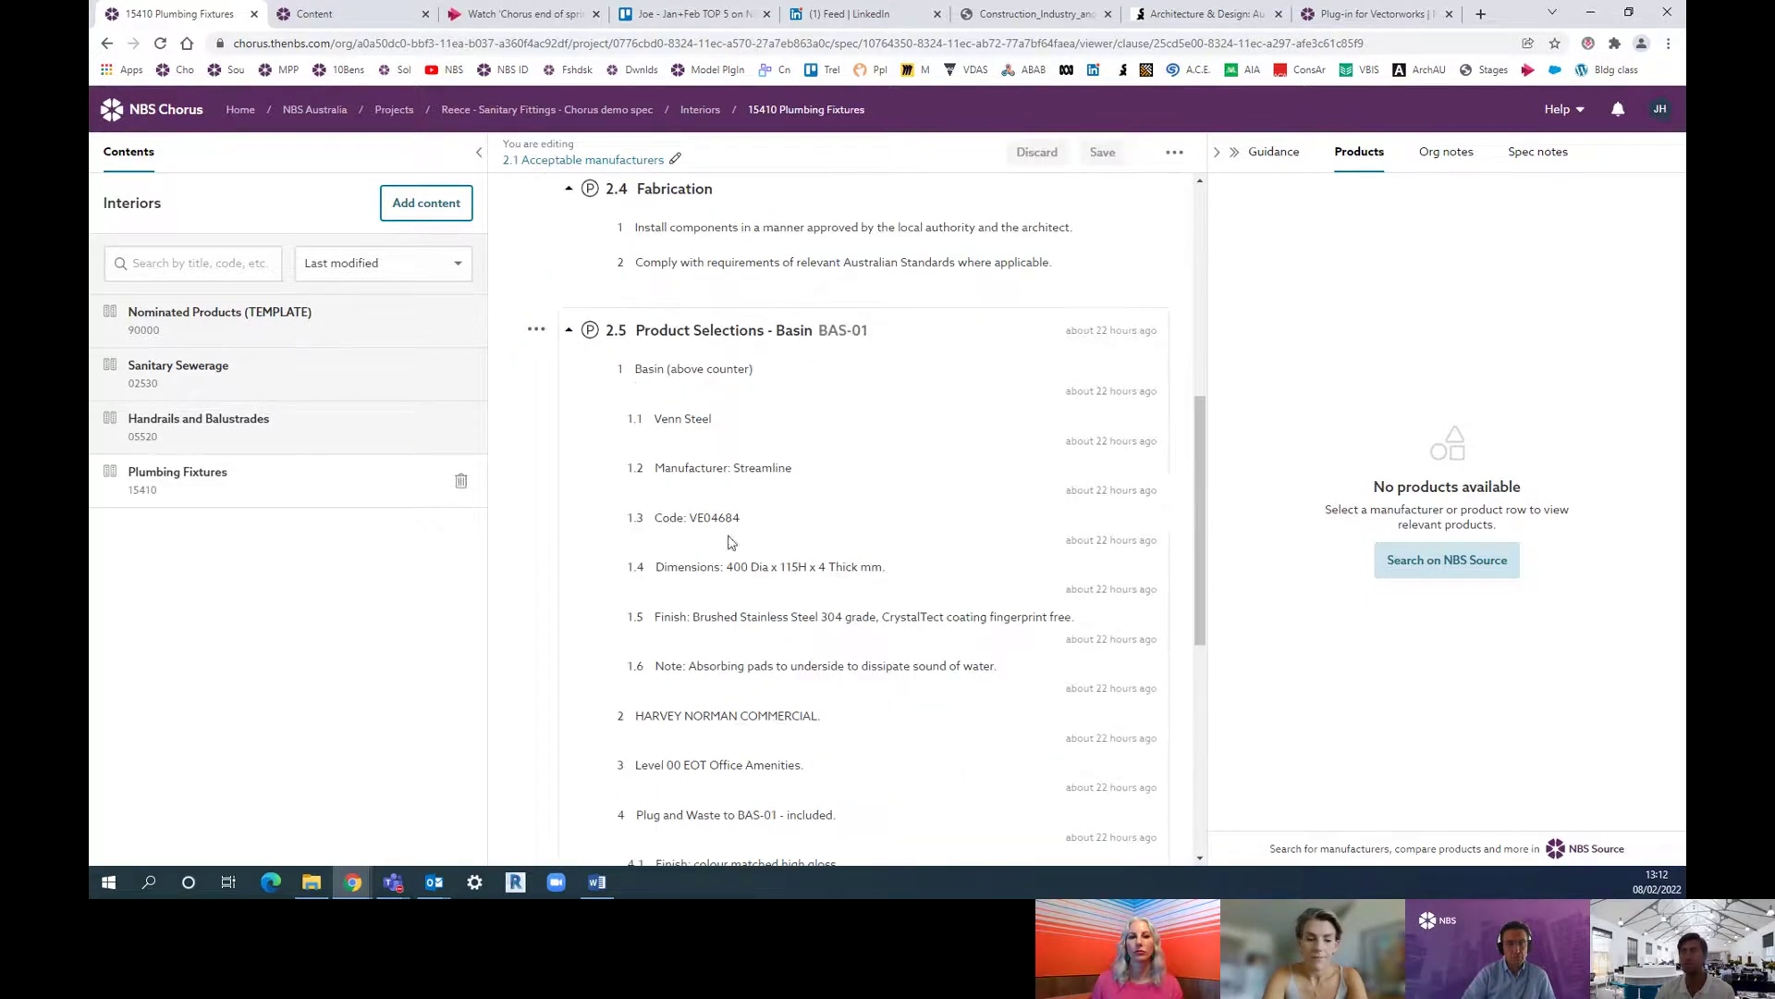
{"action": "left_click", "coordinate": [680, 368]}
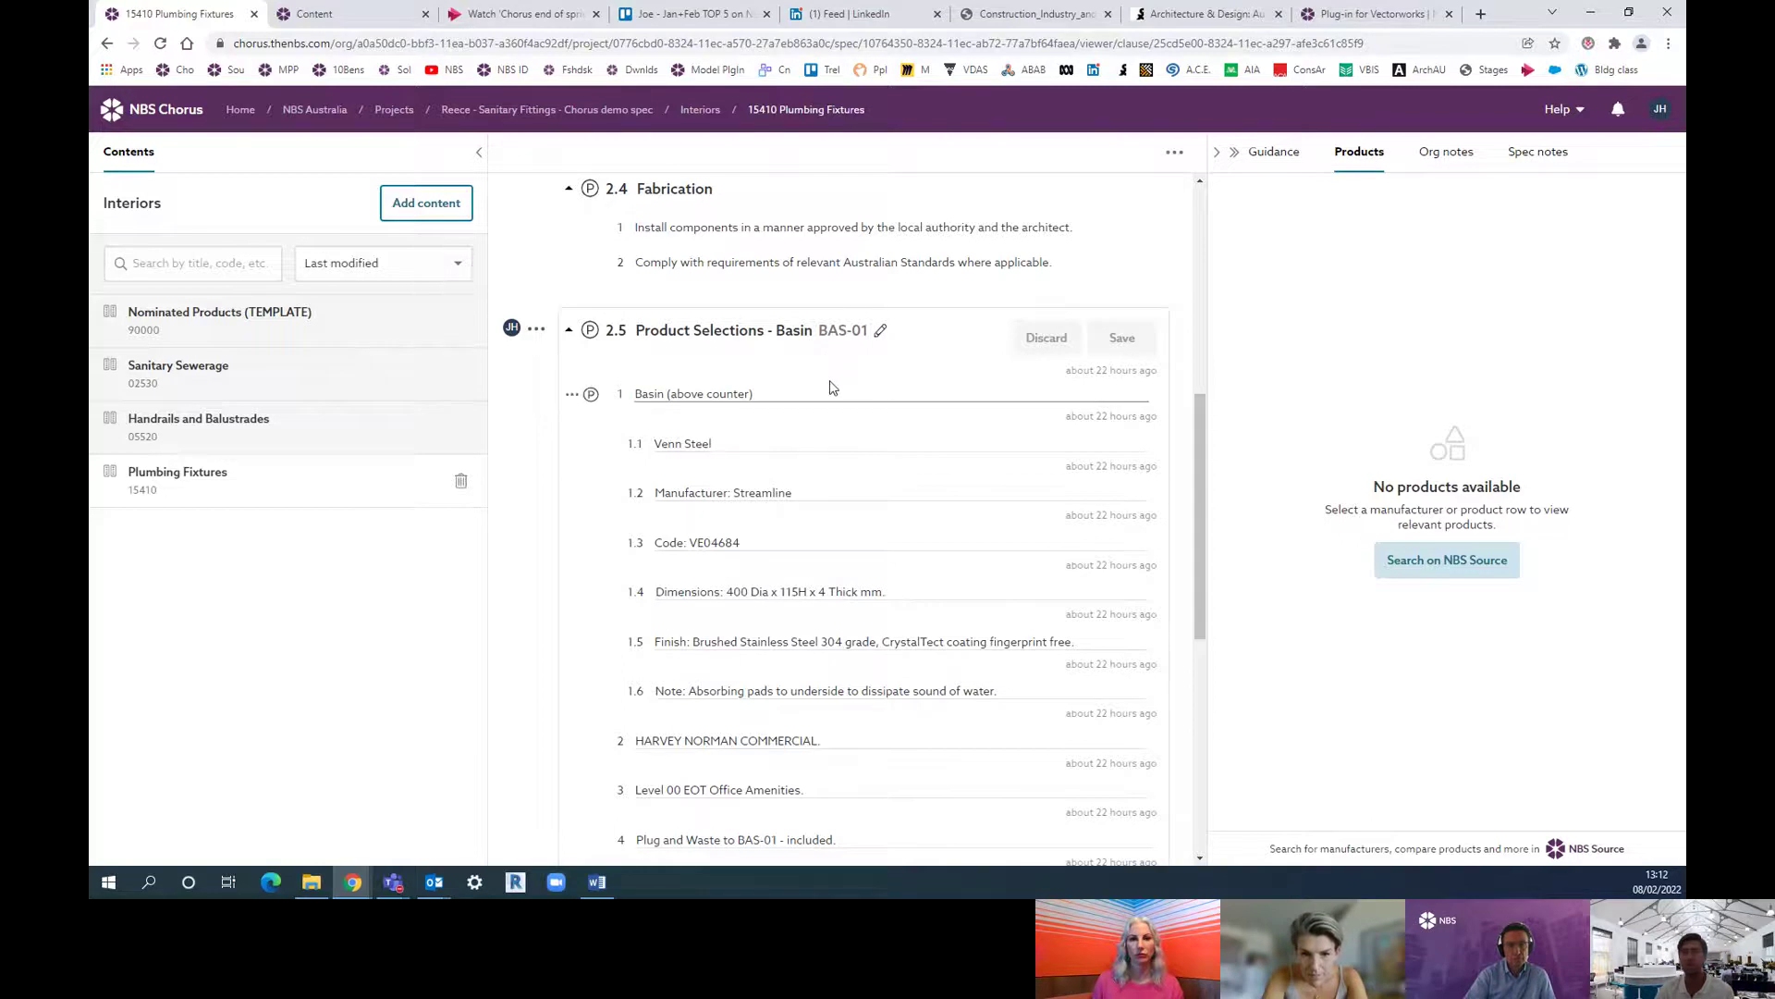
{"action": "left_click", "coordinate": [881, 334]}
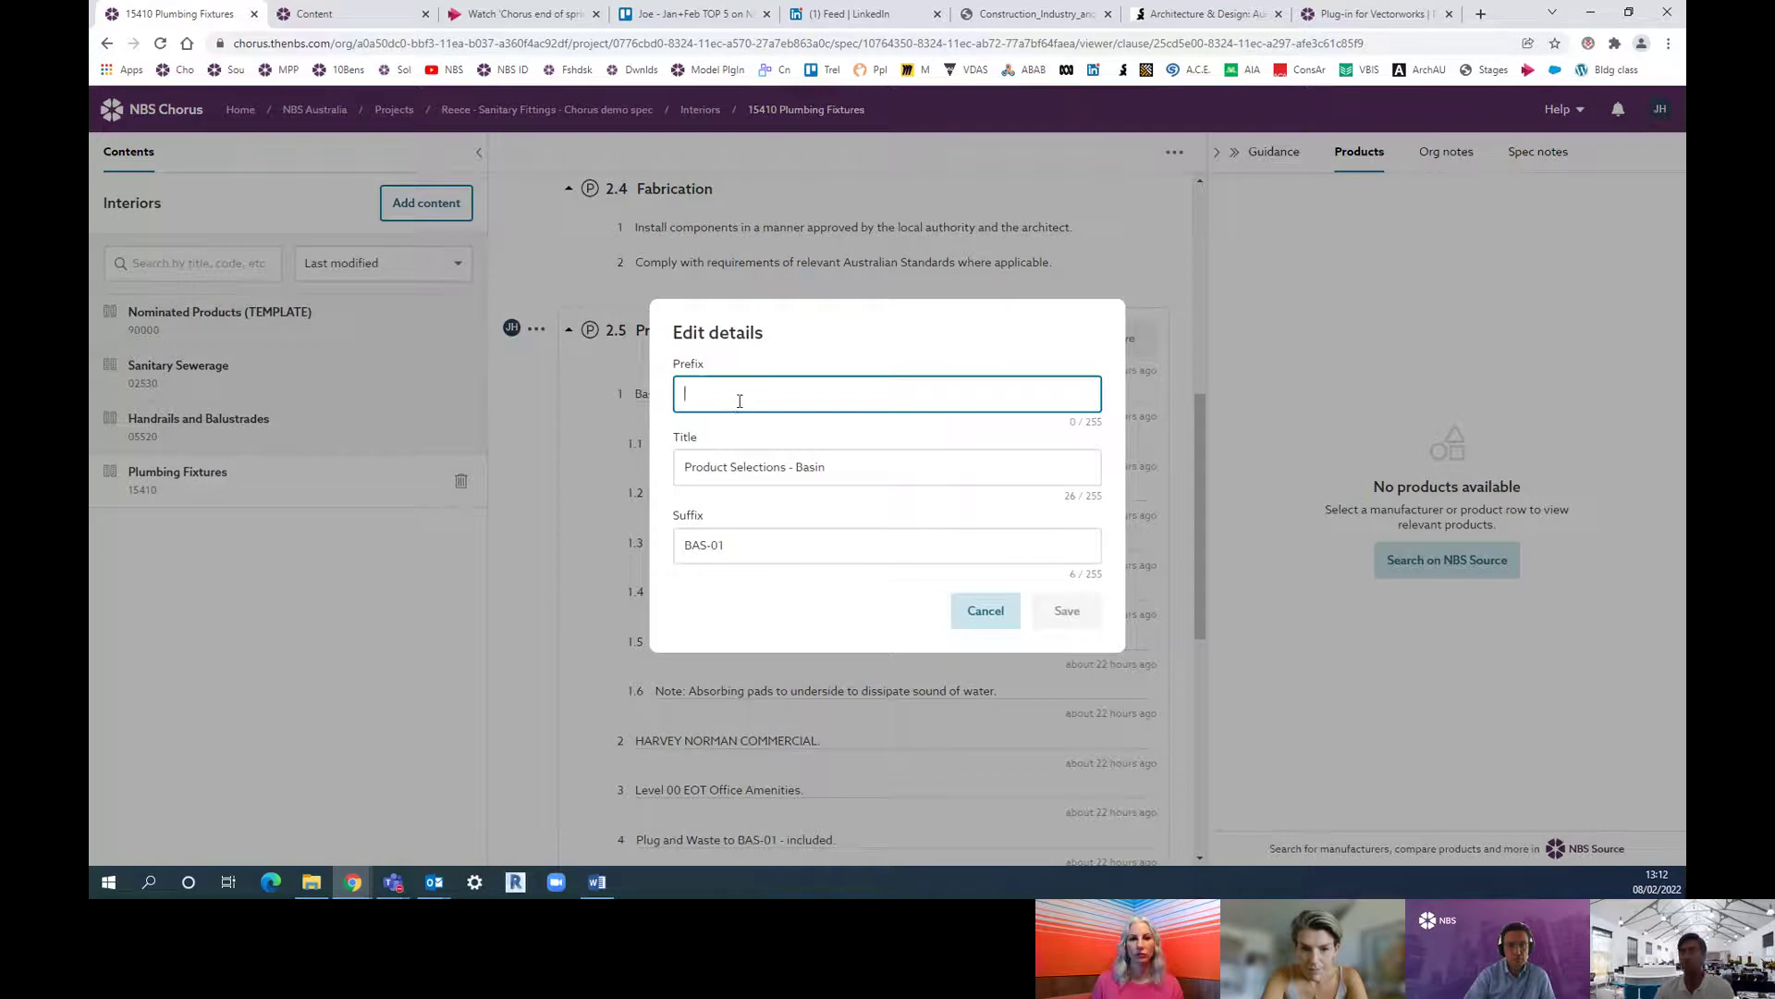
{"action": "type", "text": "GRND"}
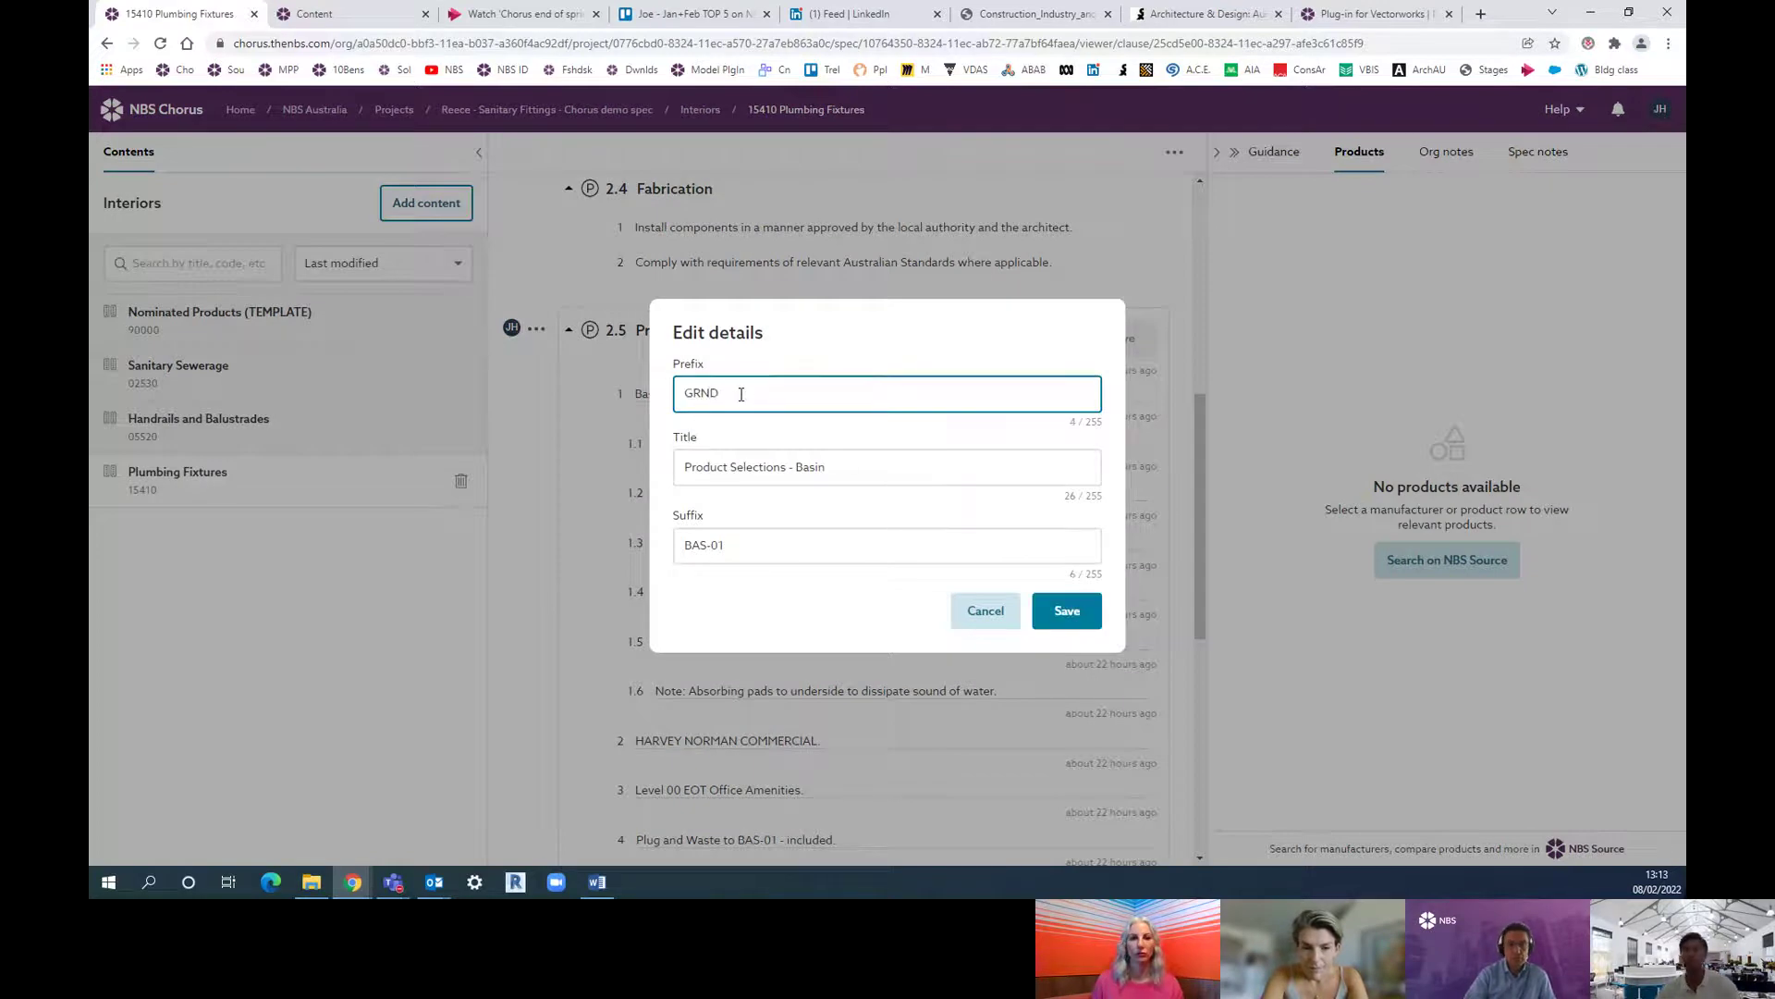
{"action": "key", "text": "Tab"}
{"action": "key", "text": "Tab"}
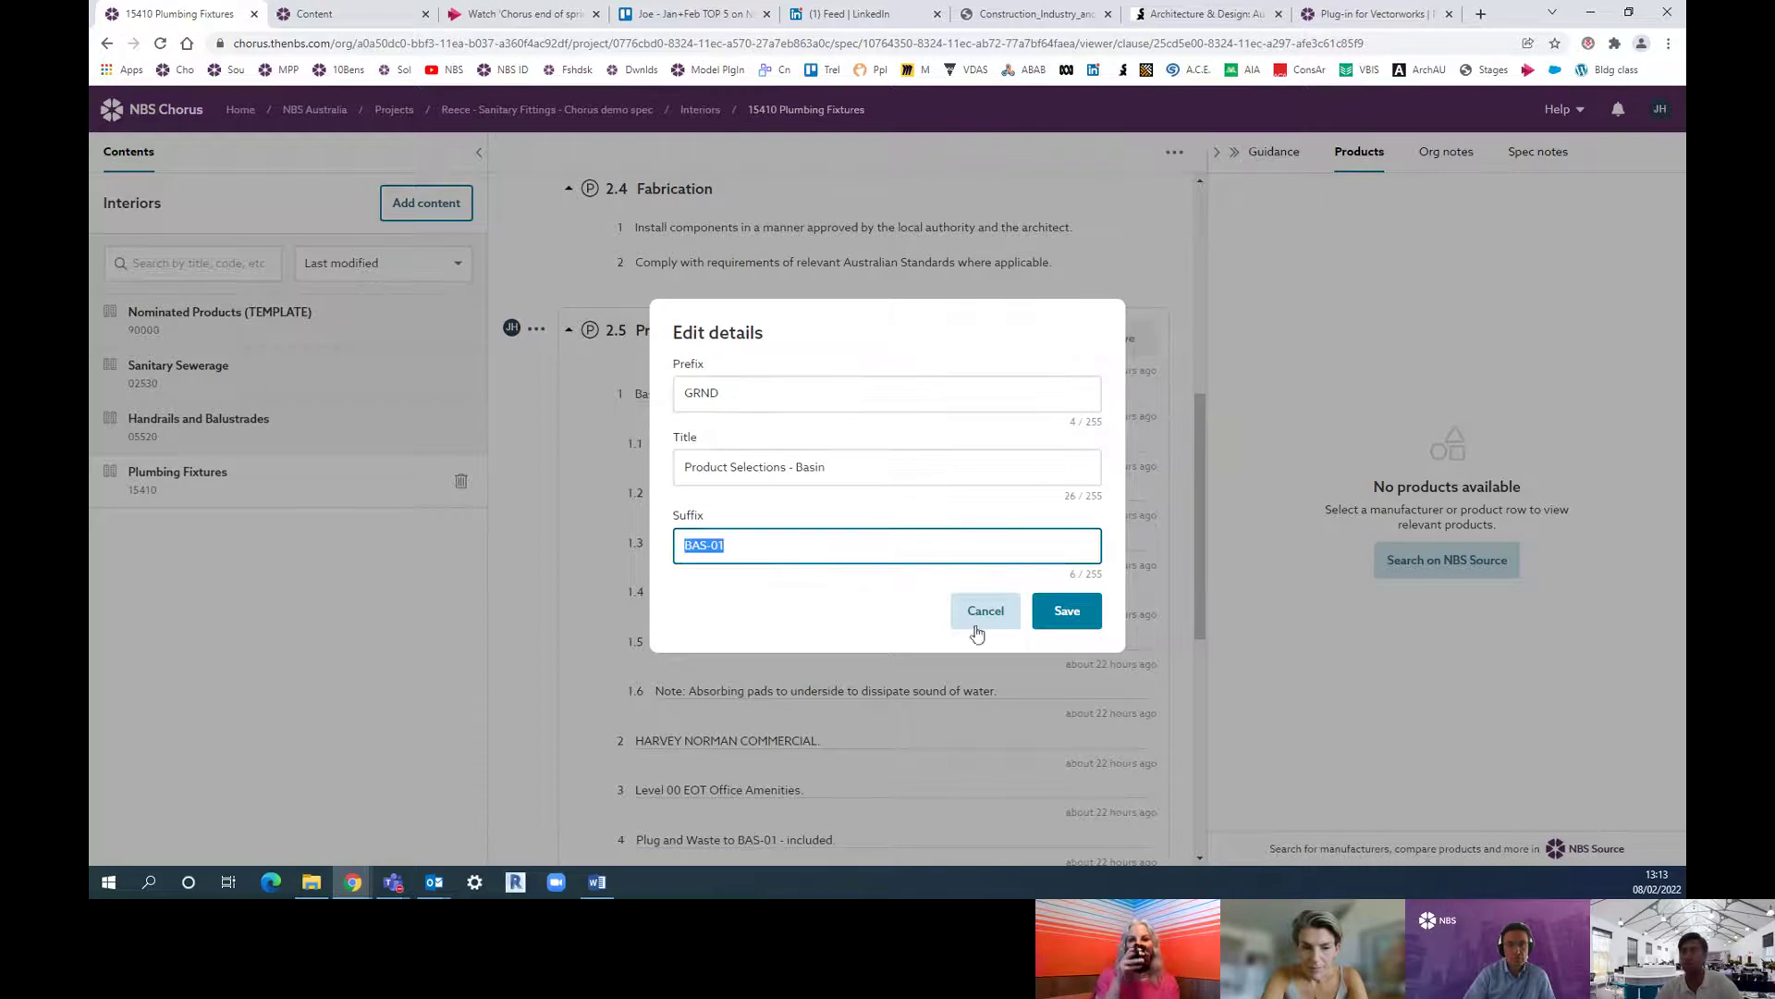
{"action": "left_click", "coordinate": [1067, 610]}
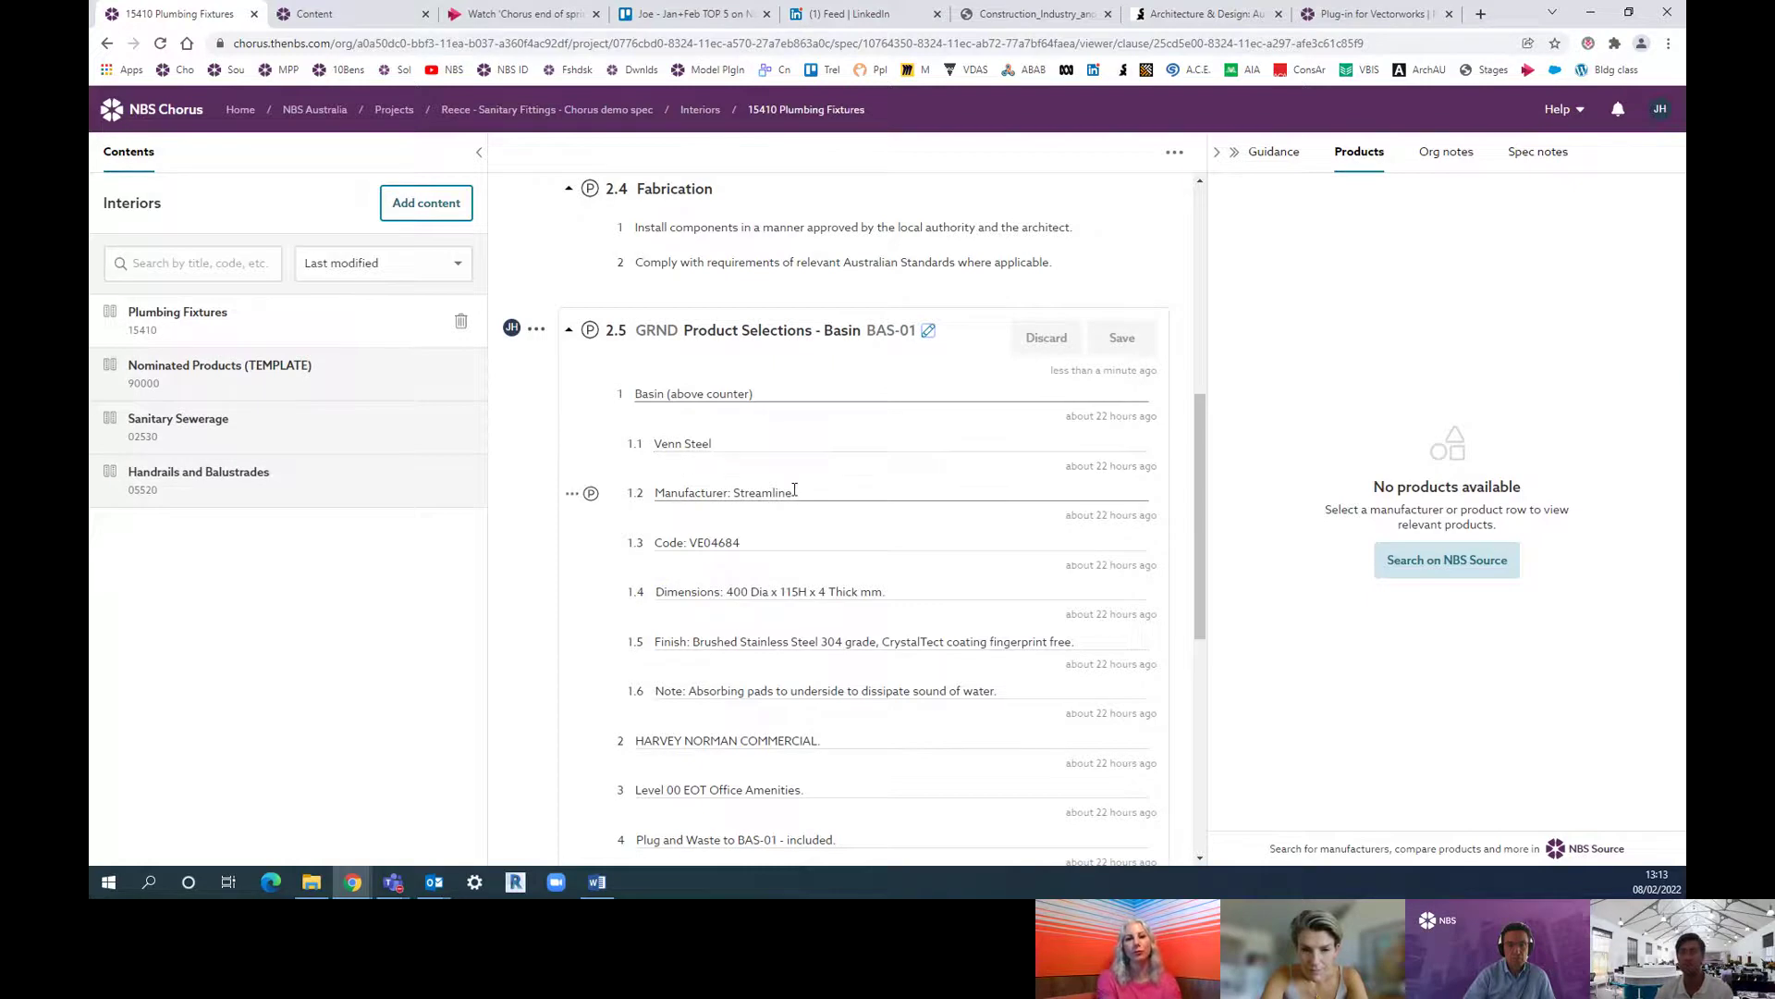
Step: Insert two blank indented rows beneath the manufacturer row of Product Selections - Basin DDA BAS-02 and save the clause
{"action": "scroll", "coordinate": [806, 487], "scroll_direction": "down", "scroll_amount": 3}
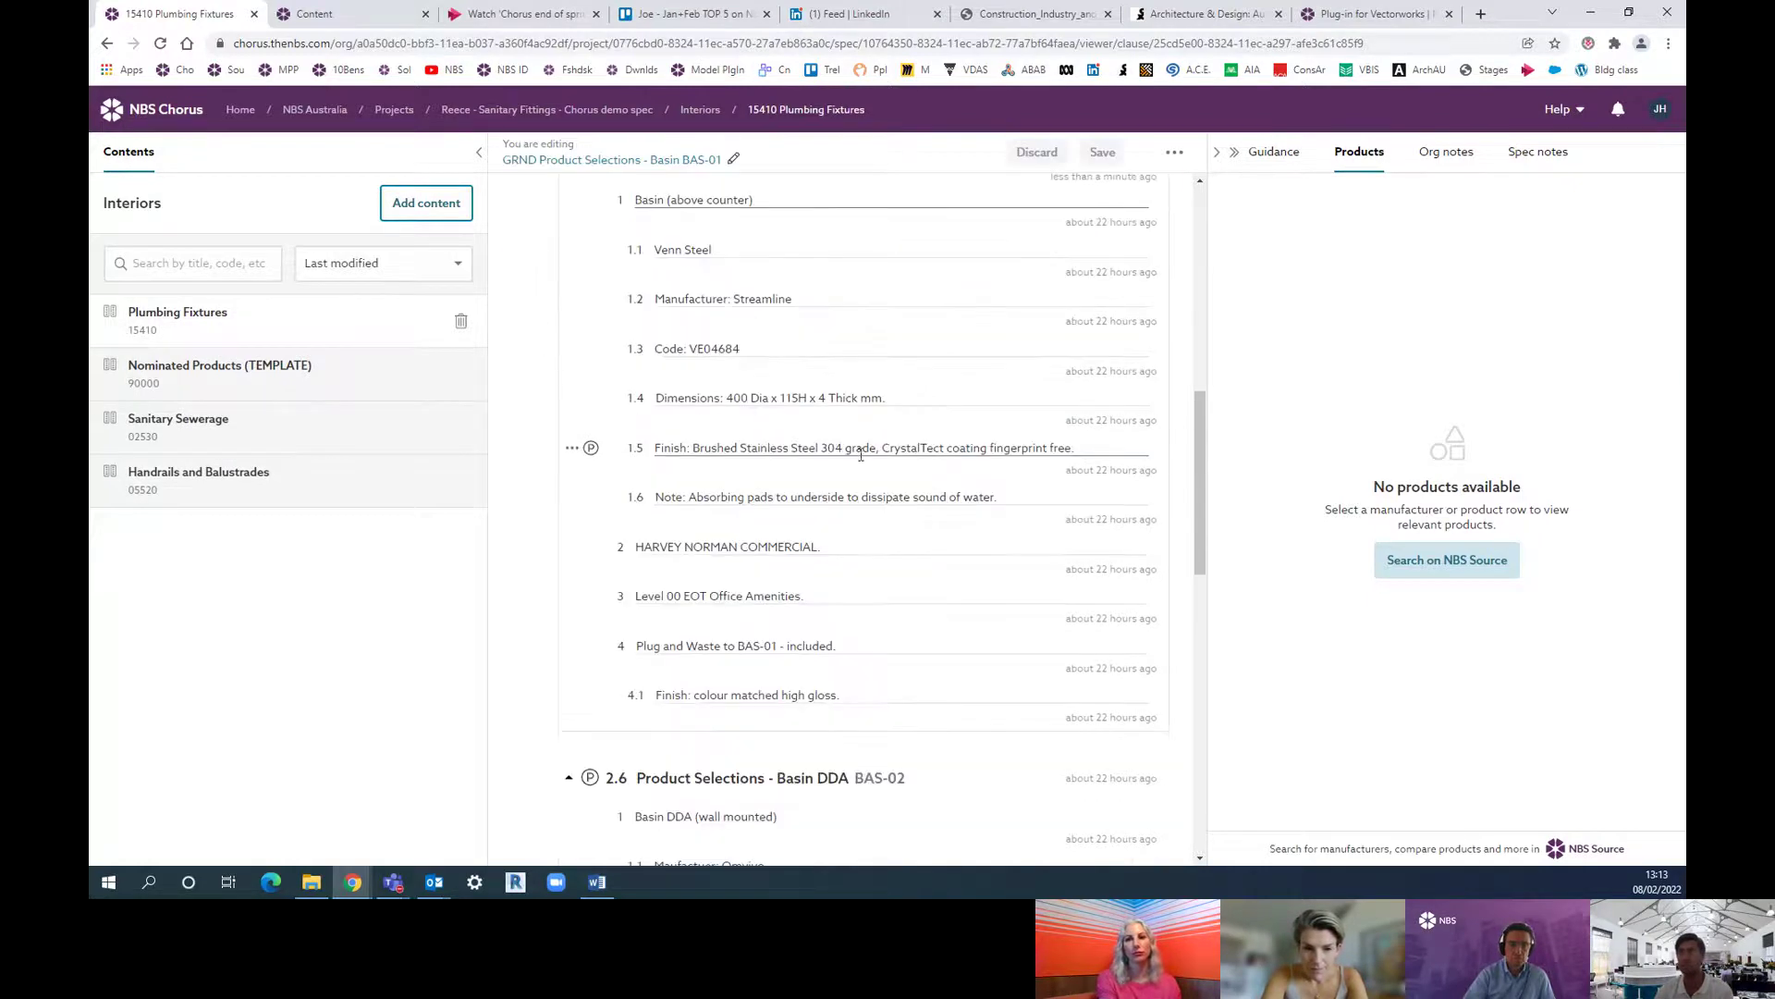
{"action": "scroll", "coordinate": [754, 498], "scroll_direction": "down", "scroll_amount": 3}
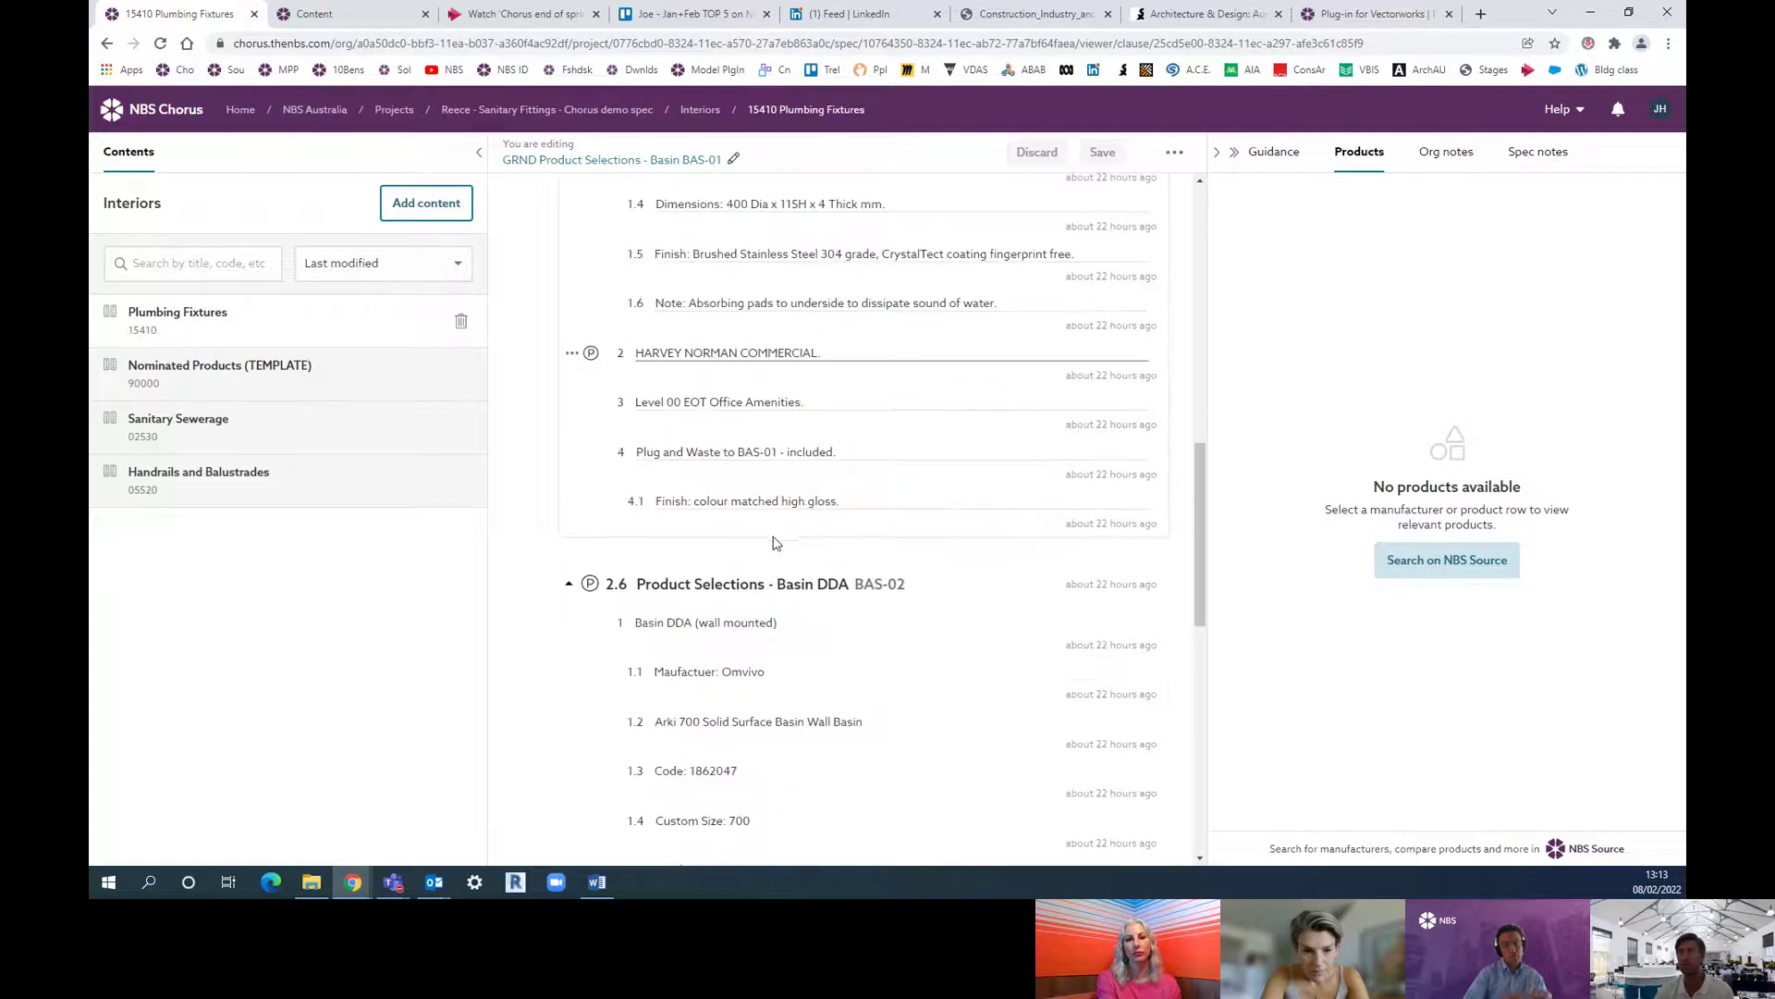
{"action": "scroll", "coordinate": [751, 504], "scroll_direction": "down", "scroll_amount": 1}
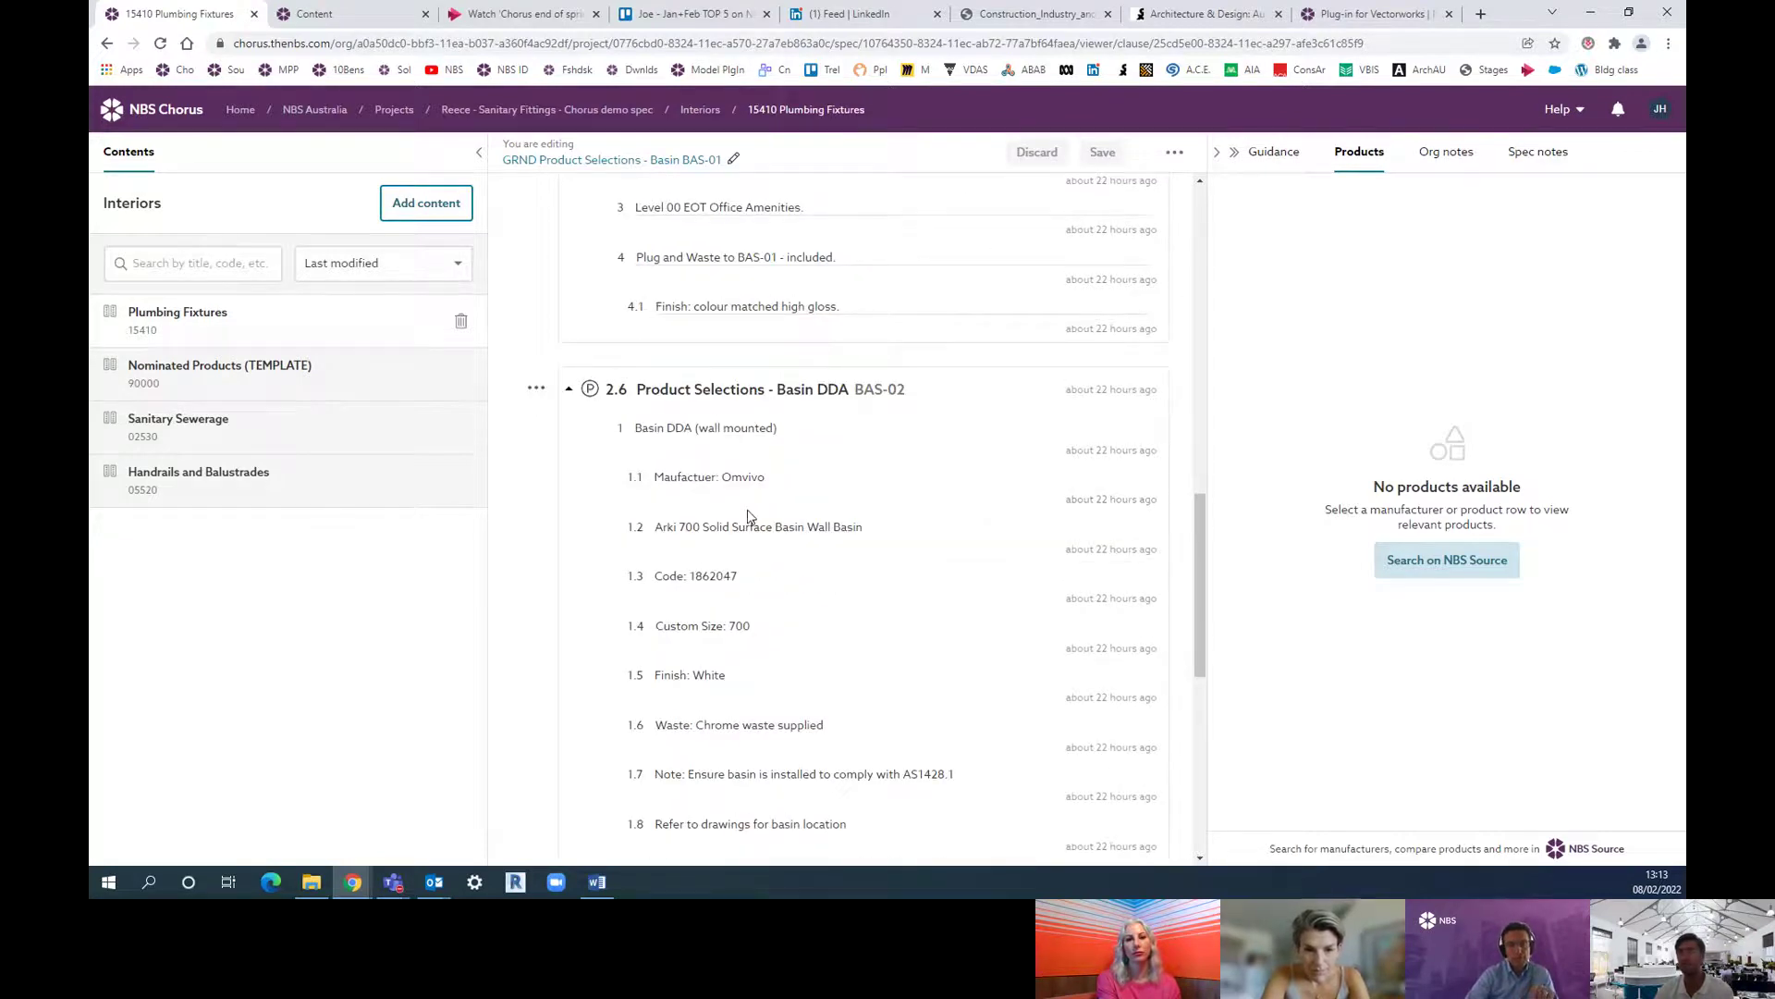
{"action": "scroll", "coordinate": [749, 516], "scroll_direction": "down", "scroll_amount": 3}
{"action": "scroll", "coordinate": [749, 516], "scroll_direction": "down", "scroll_amount": 5}
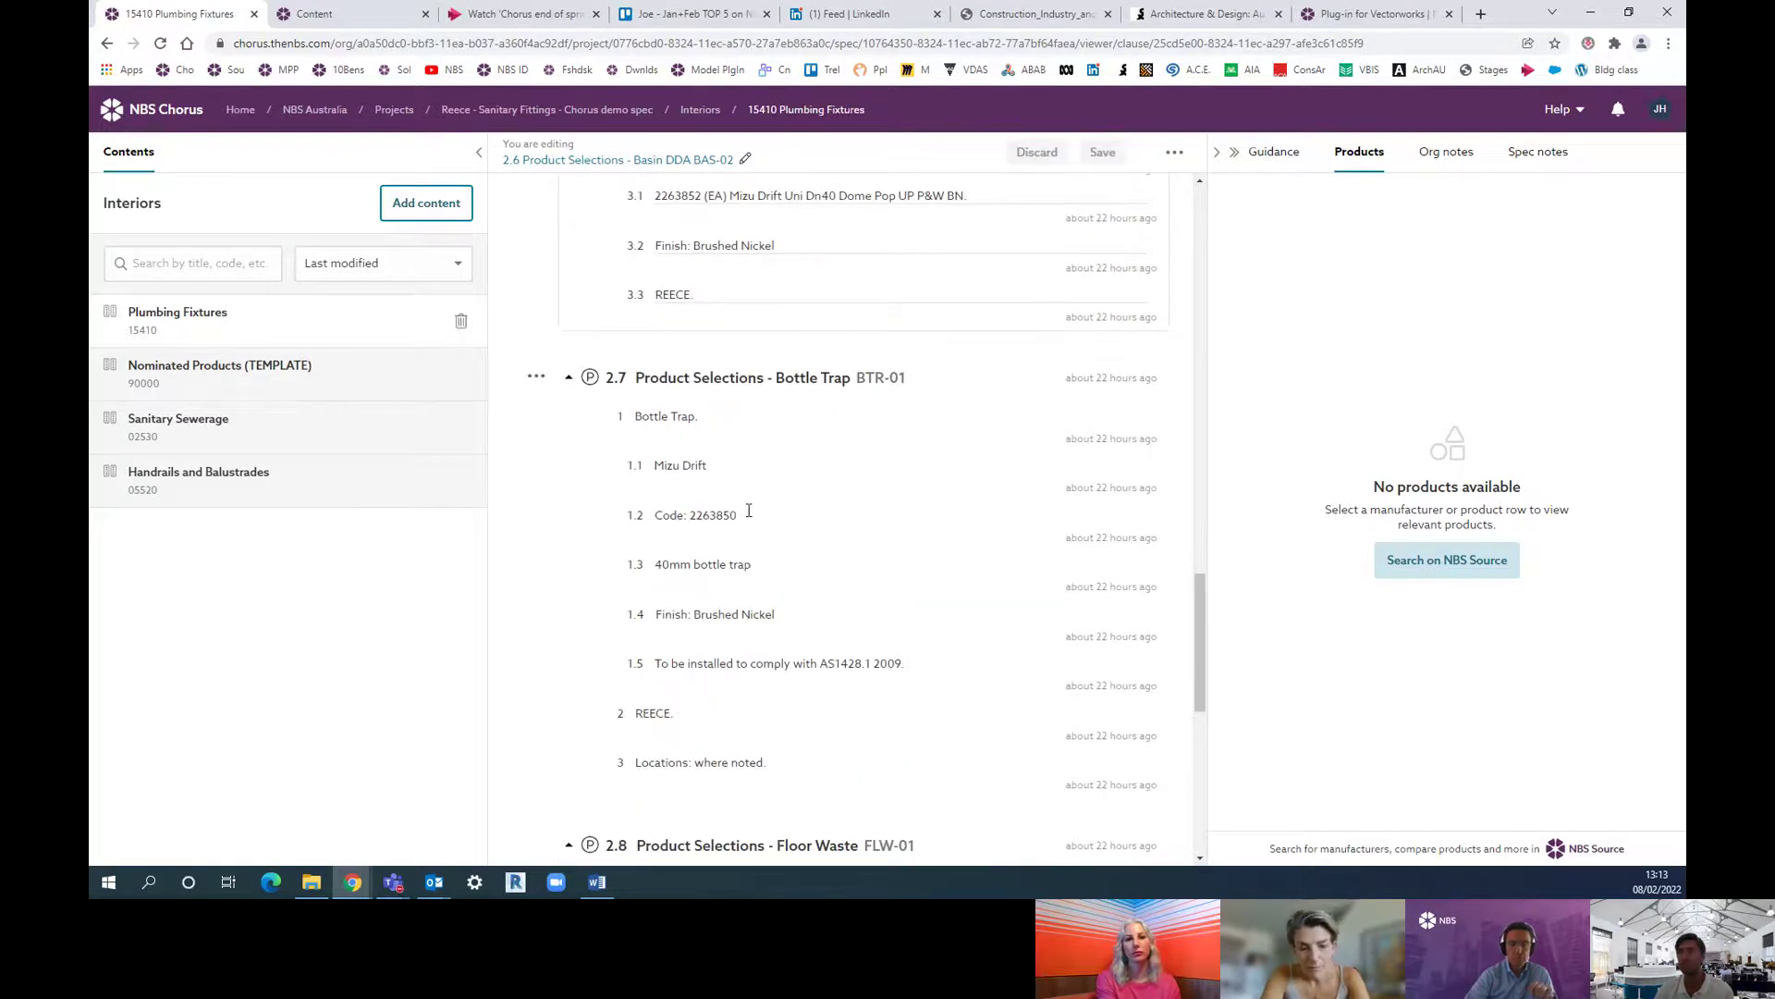
{"action": "scroll", "coordinate": [749, 511], "scroll_direction": "up", "scroll_amount": 8}
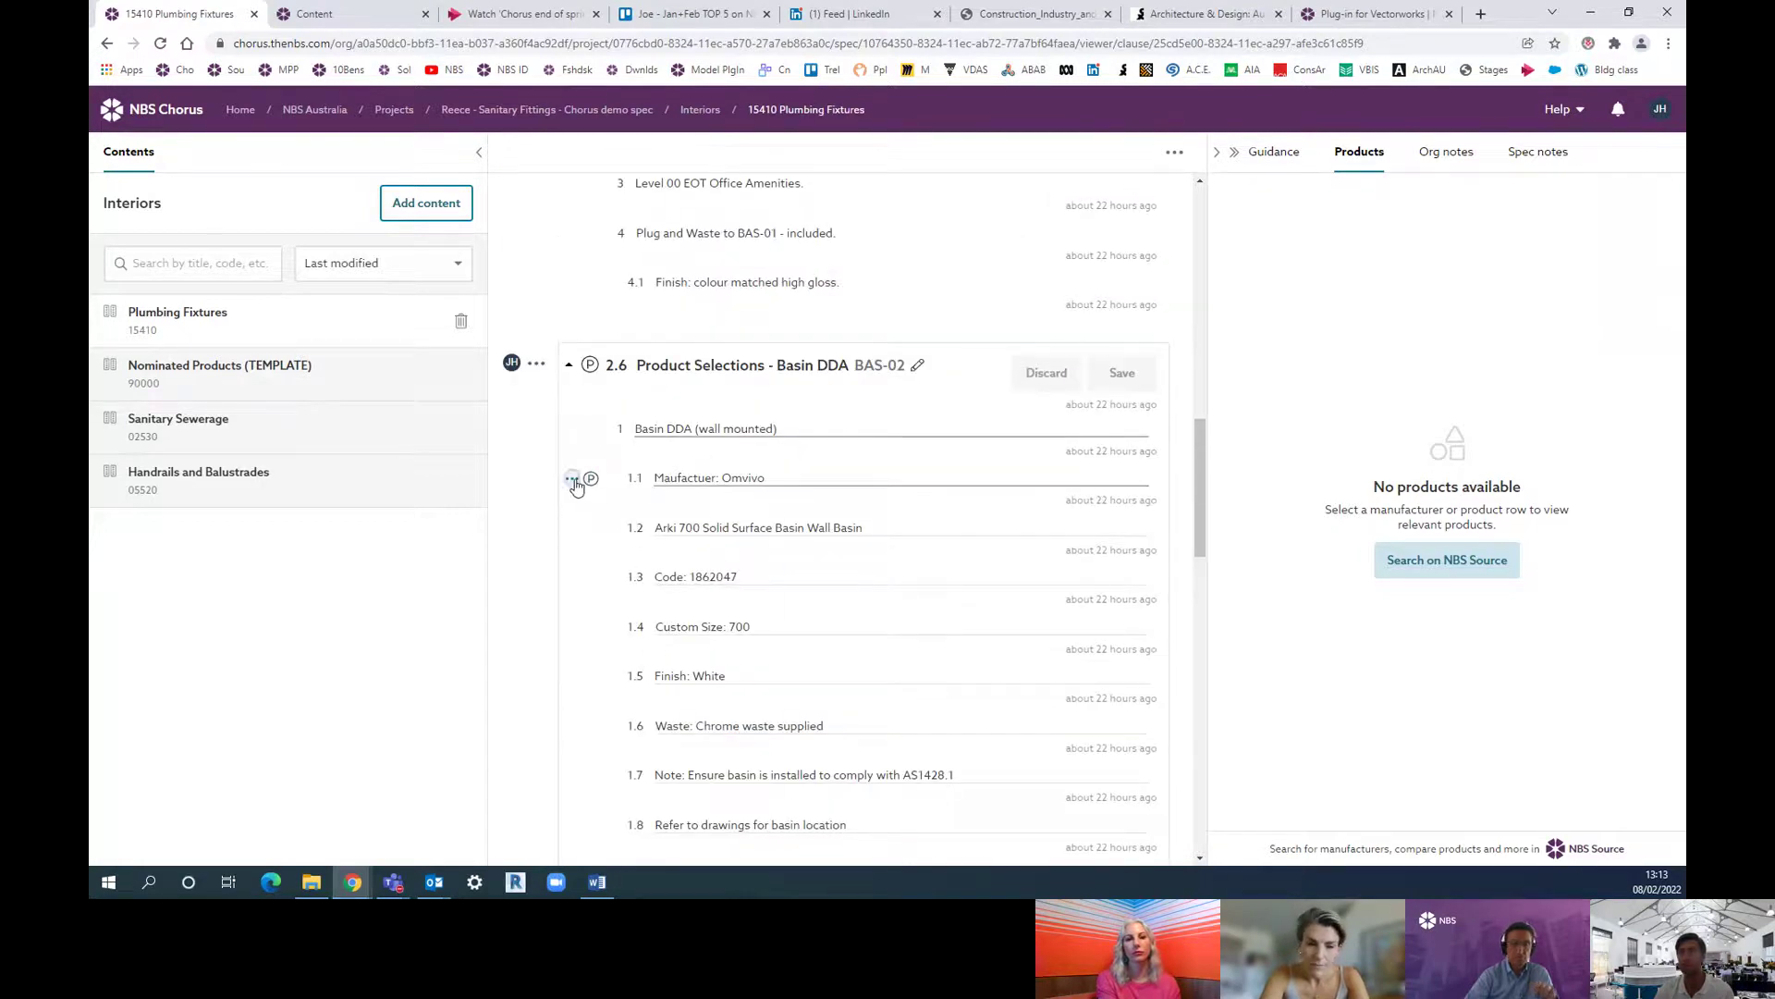
{"action": "left_click", "coordinate": [573, 480]}
{"action": "left_click", "coordinate": [675, 621]}
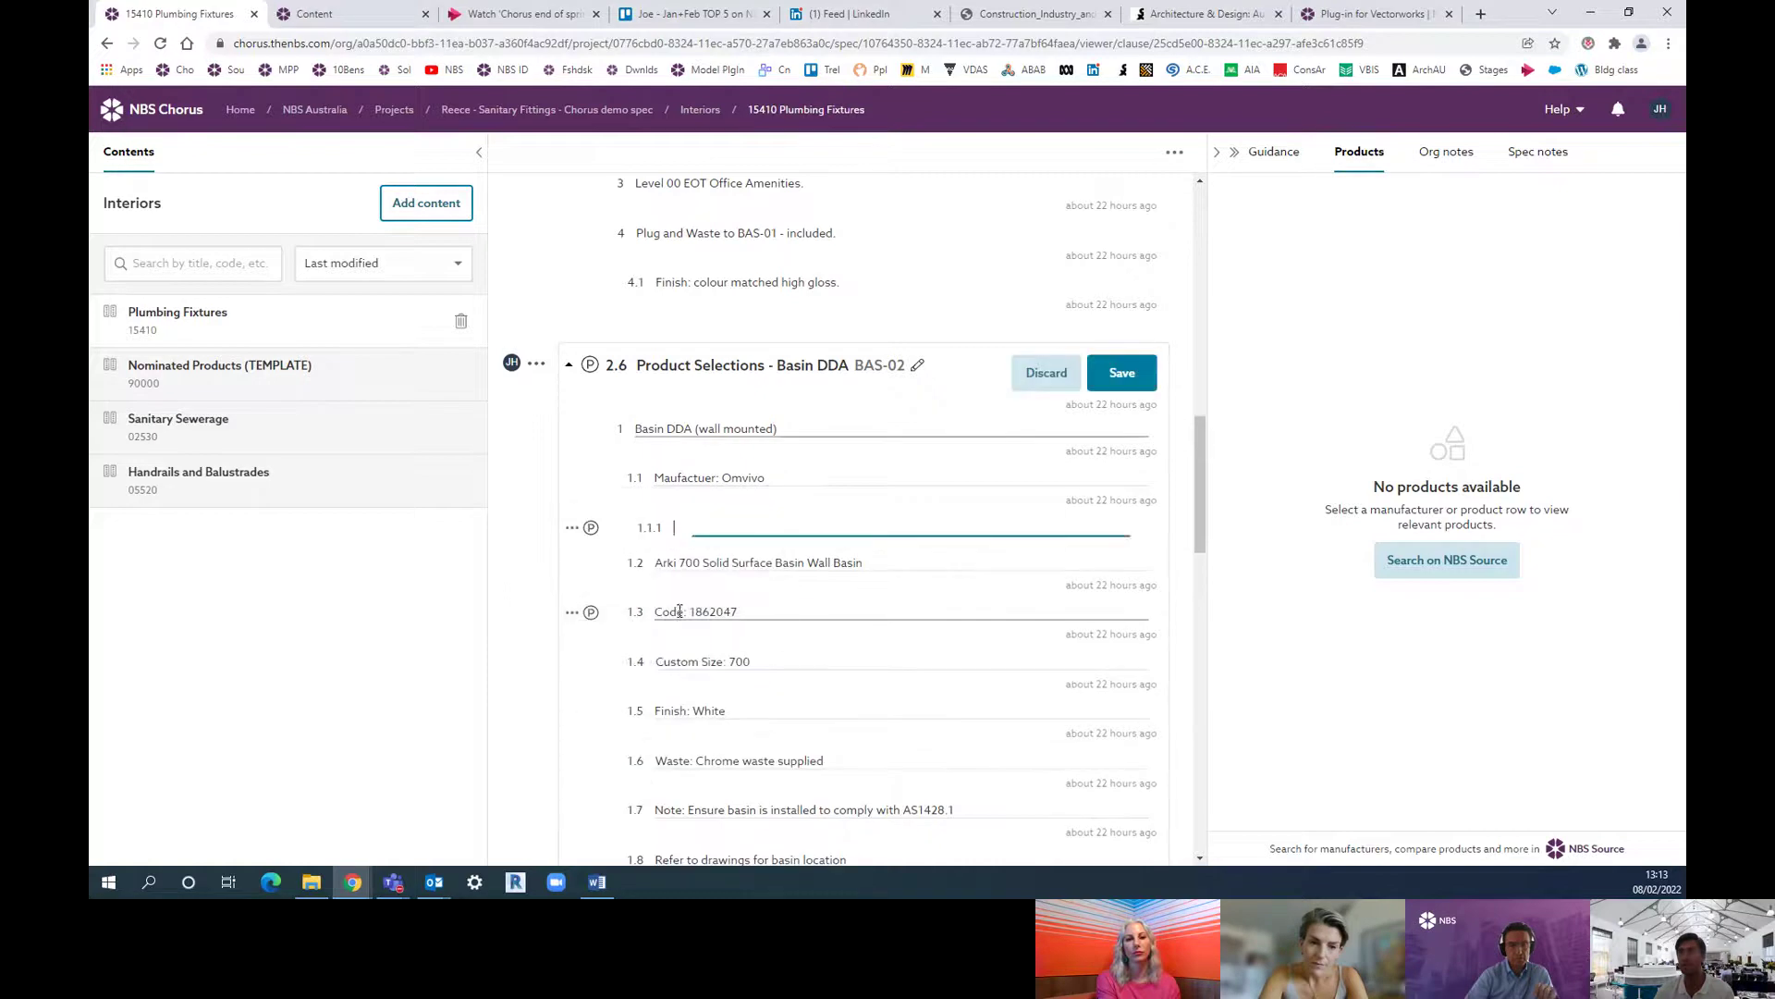
{"action": "left_click", "coordinate": [572, 528]}
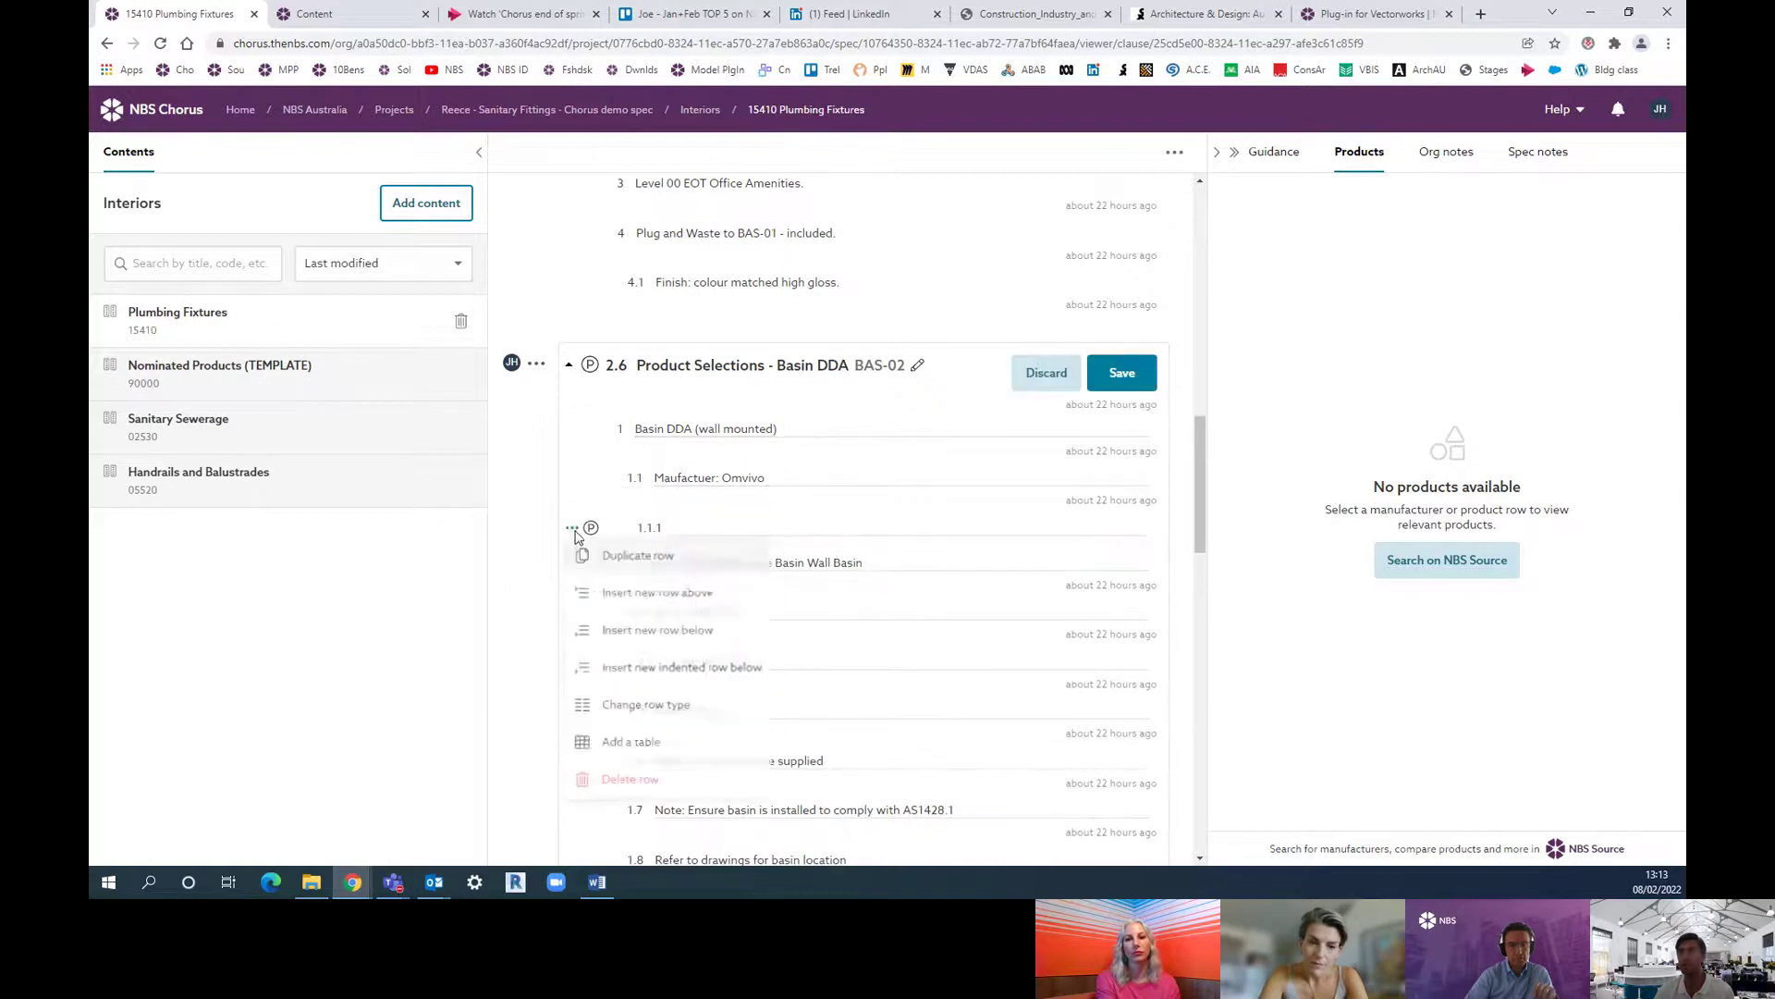
{"action": "left_click", "coordinate": [648, 630]}
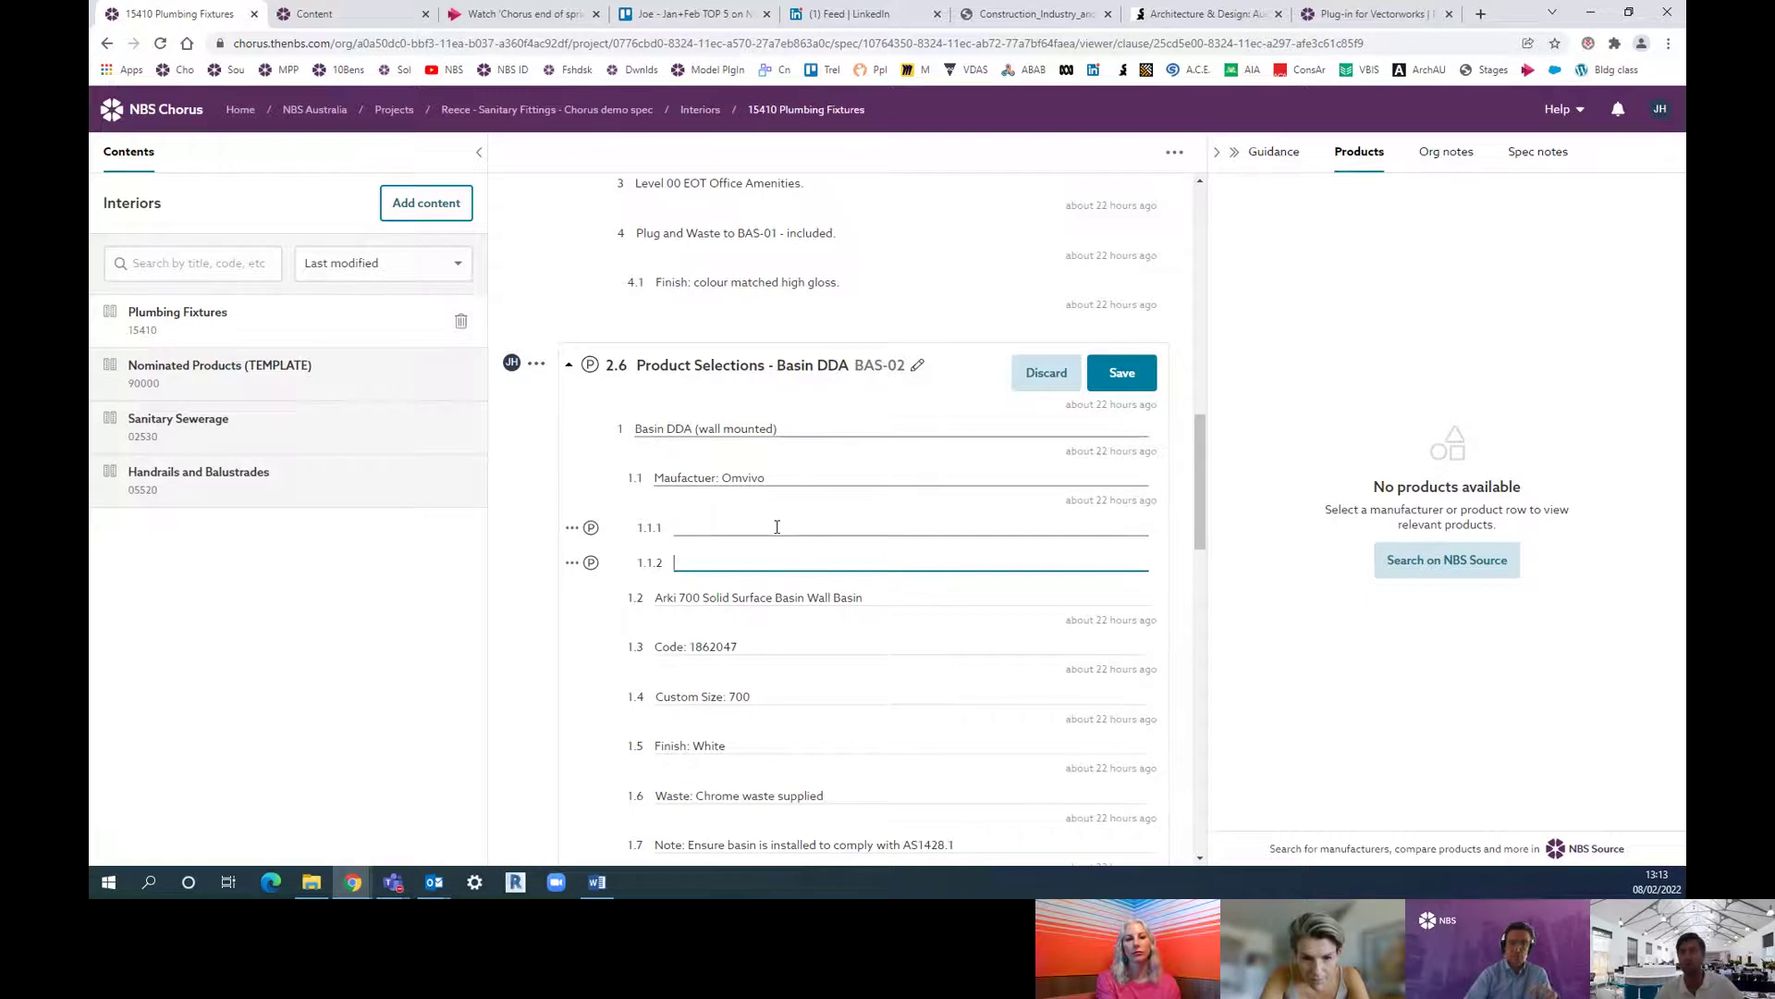
{"action": "scroll", "coordinate": [773, 527], "scroll_direction": "down", "scroll_amount": 2}
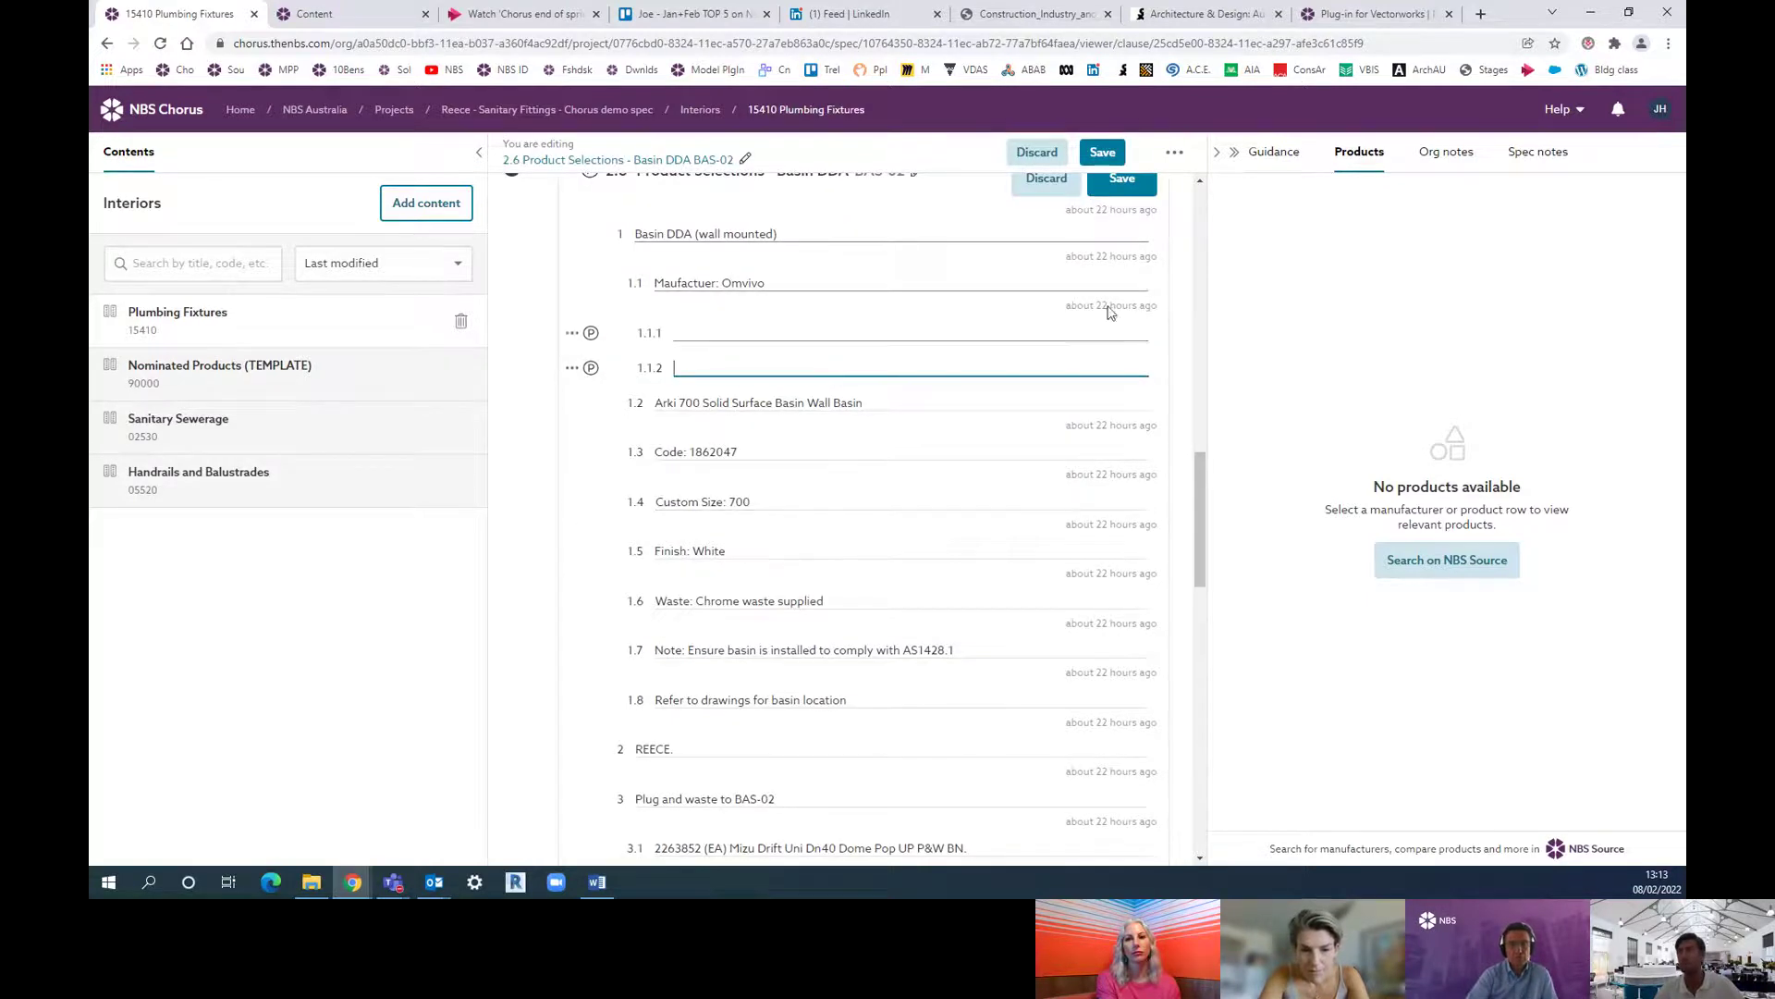
{"action": "left_click", "coordinate": [1121, 177]}
Step: Return to the Interiors contents and open the Handrails and Balustrades section to examine its General and Materials clauses
{"action": "scroll", "coordinate": [754, 431], "scroll_direction": "down", "scroll_amount": 10}
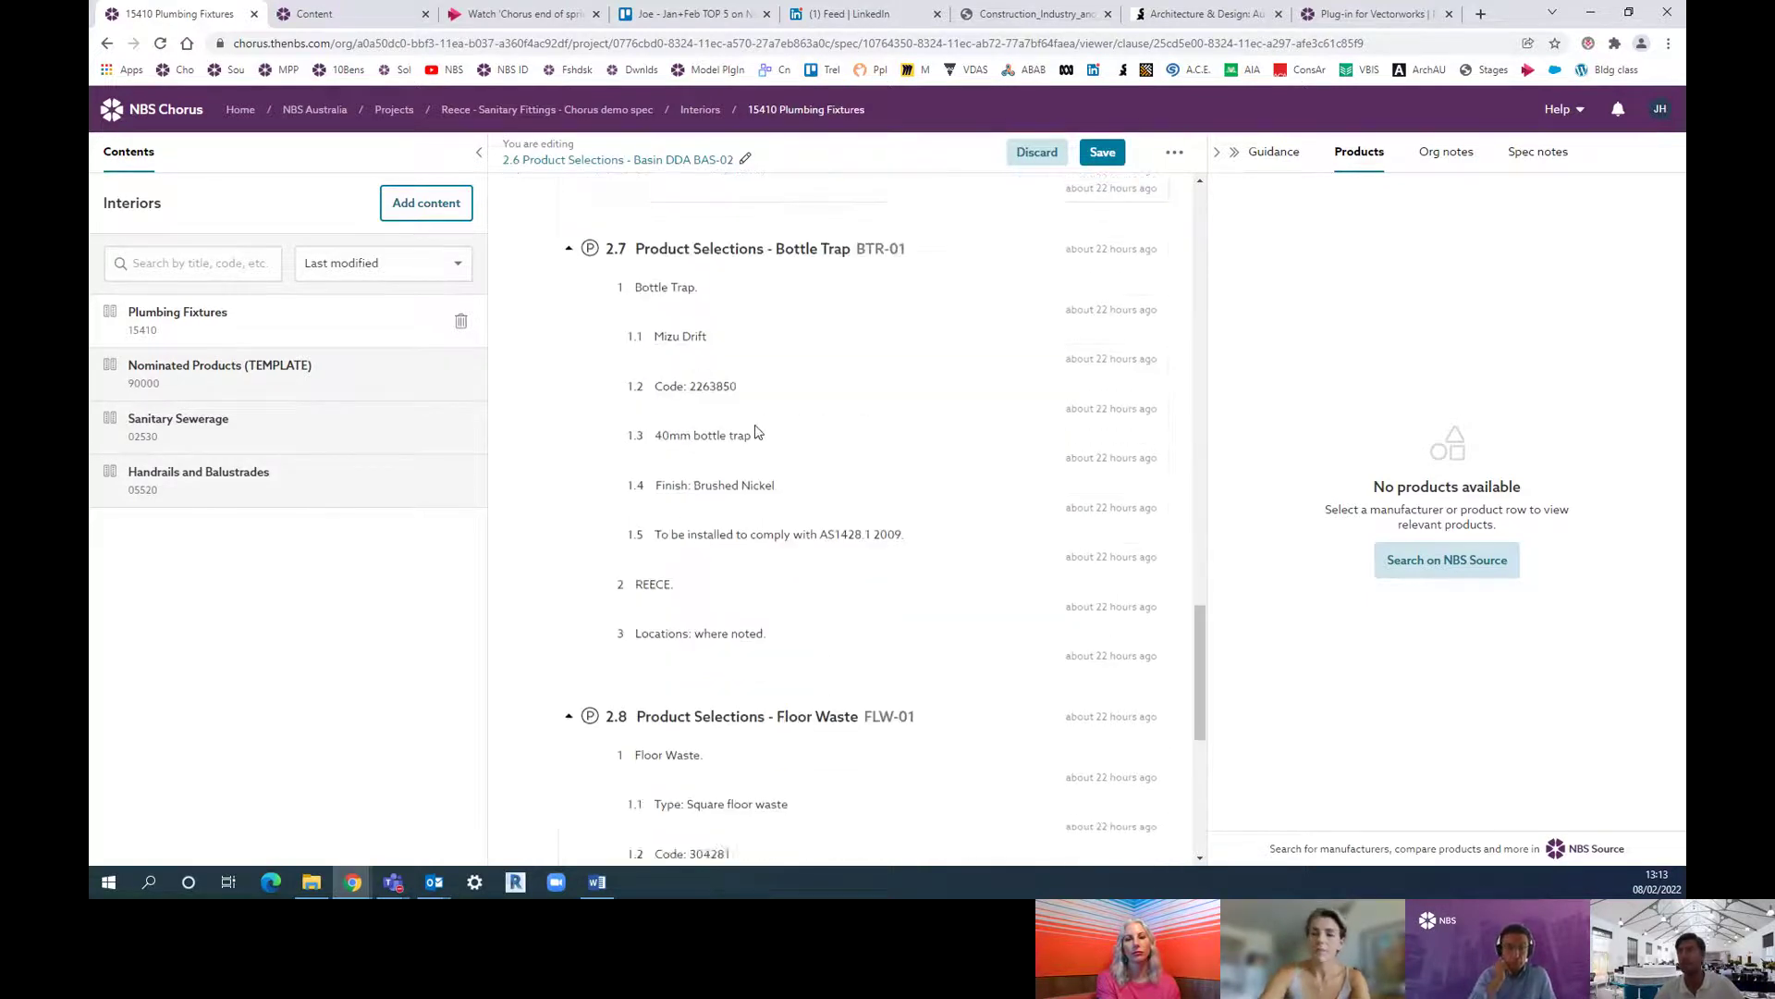
{"action": "left_click", "coordinate": [689, 165]}
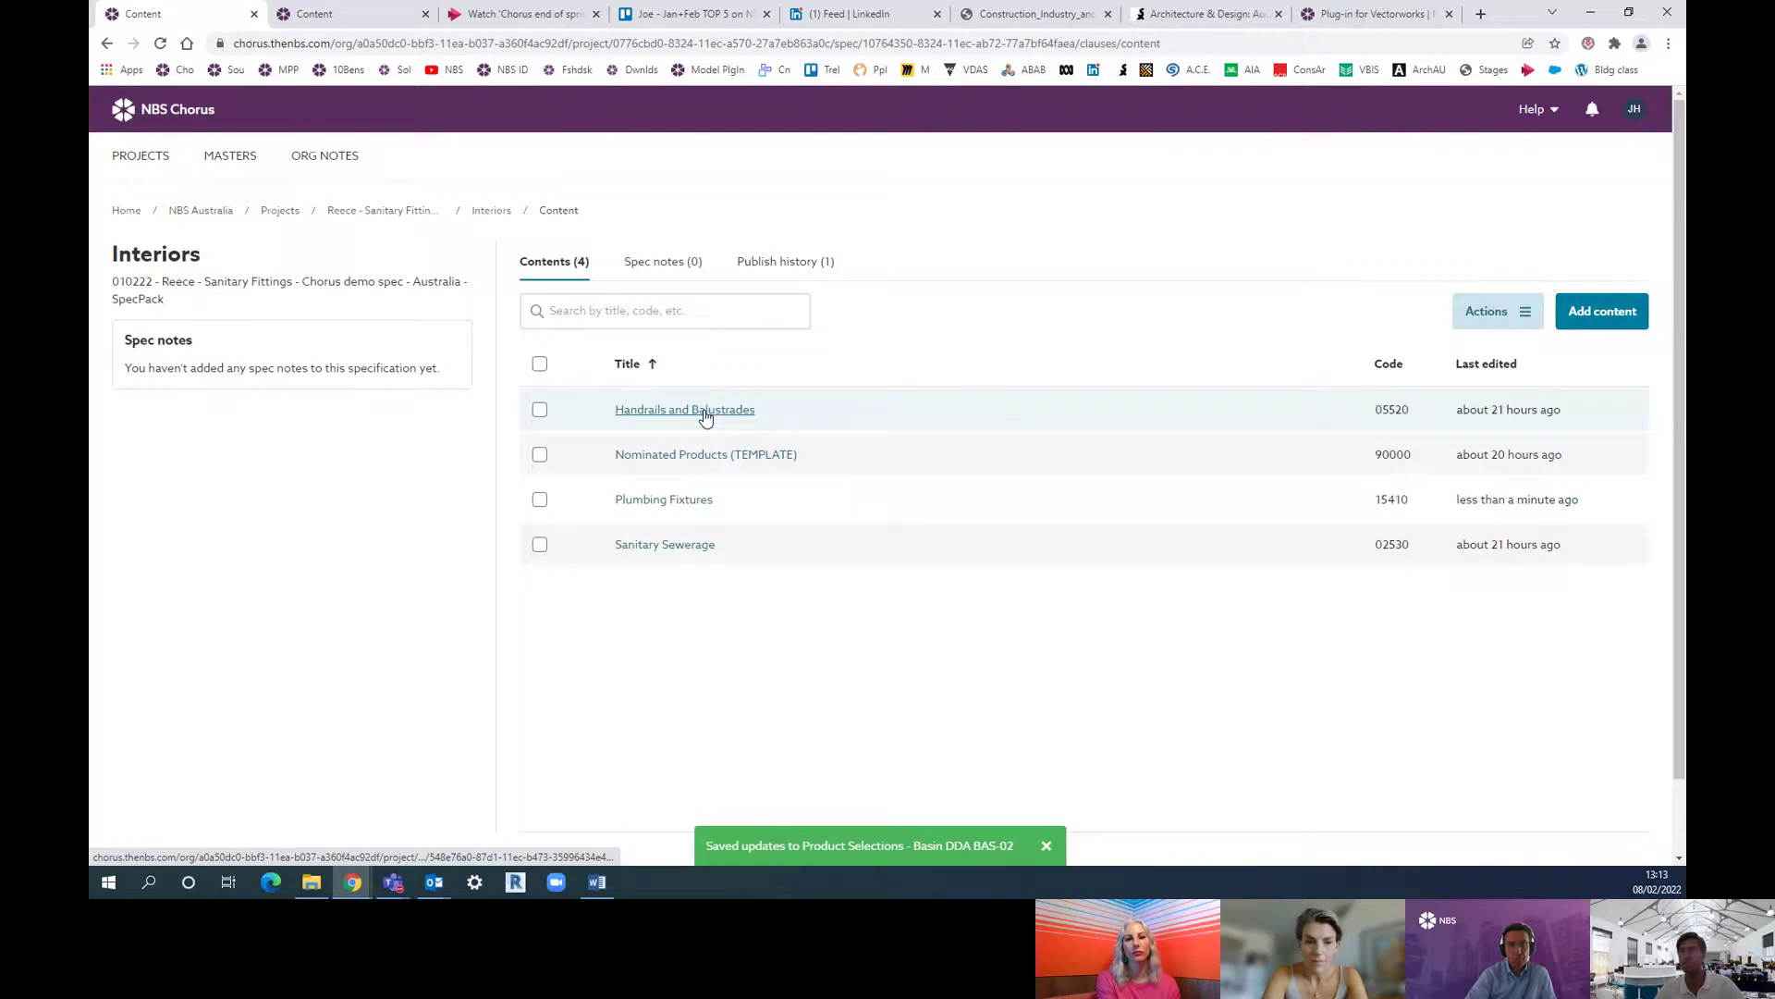
{"action": "left_click", "coordinate": [705, 412]}
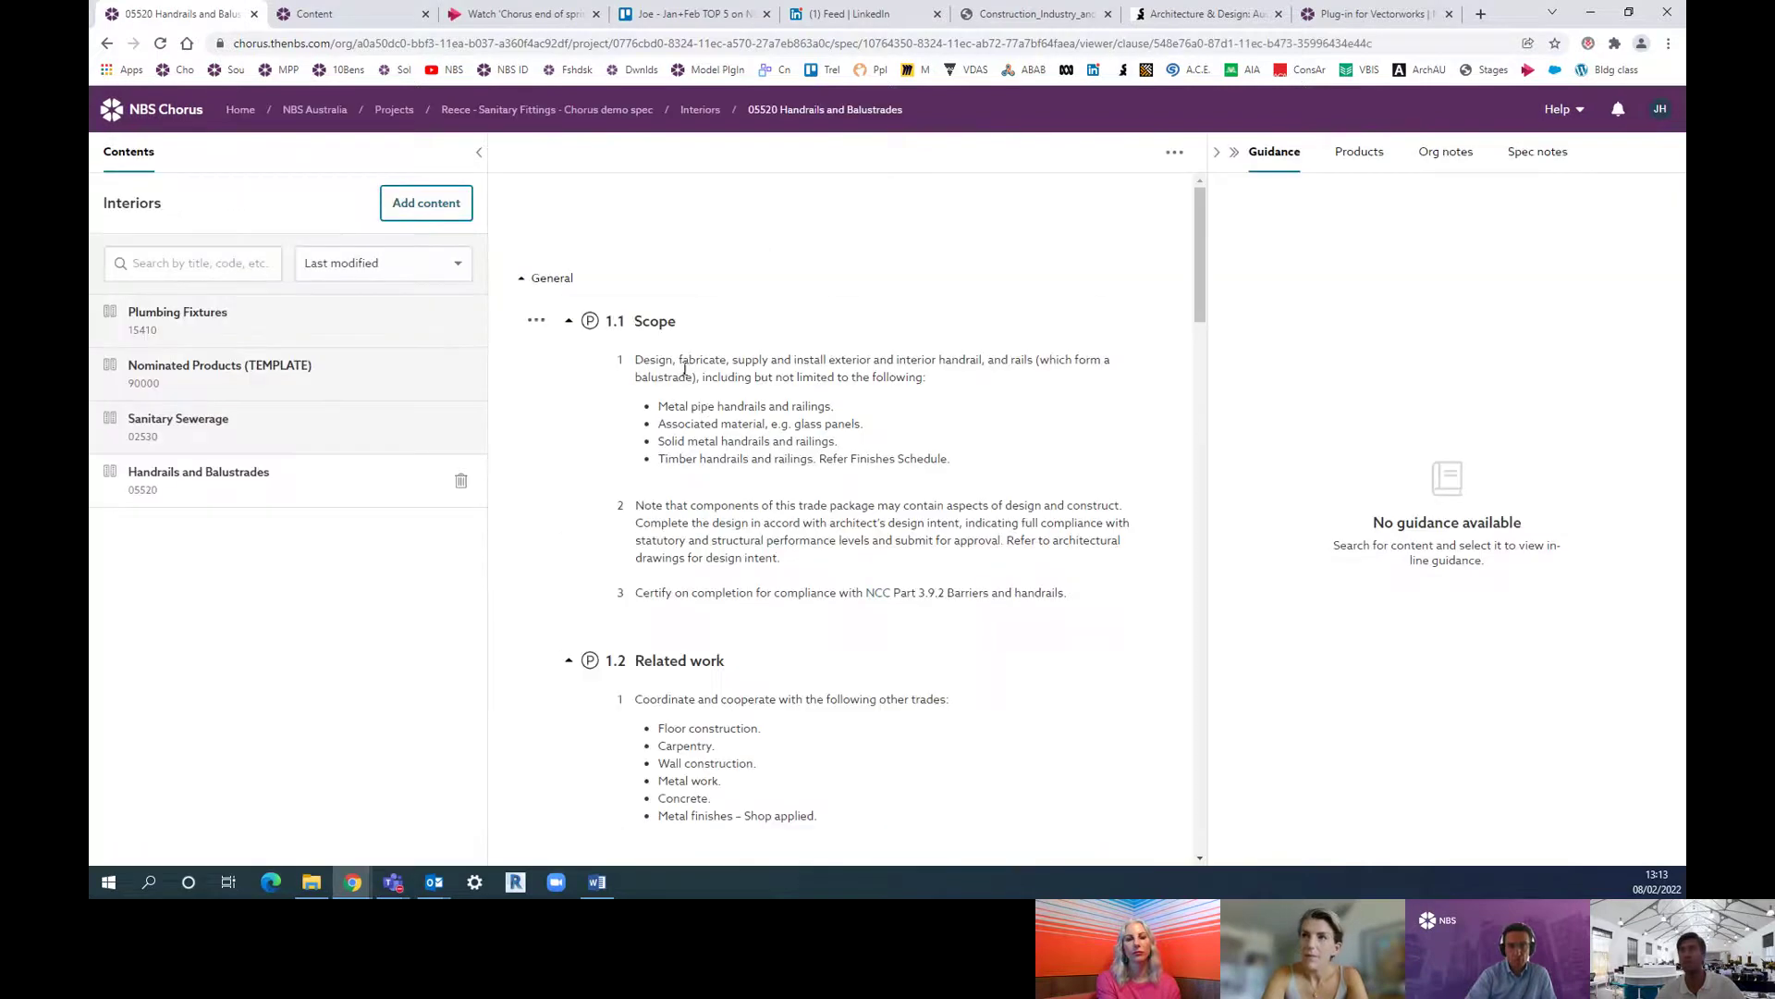
{"action": "scroll", "coordinate": [689, 388], "scroll_direction": "down", "scroll_amount": 15}
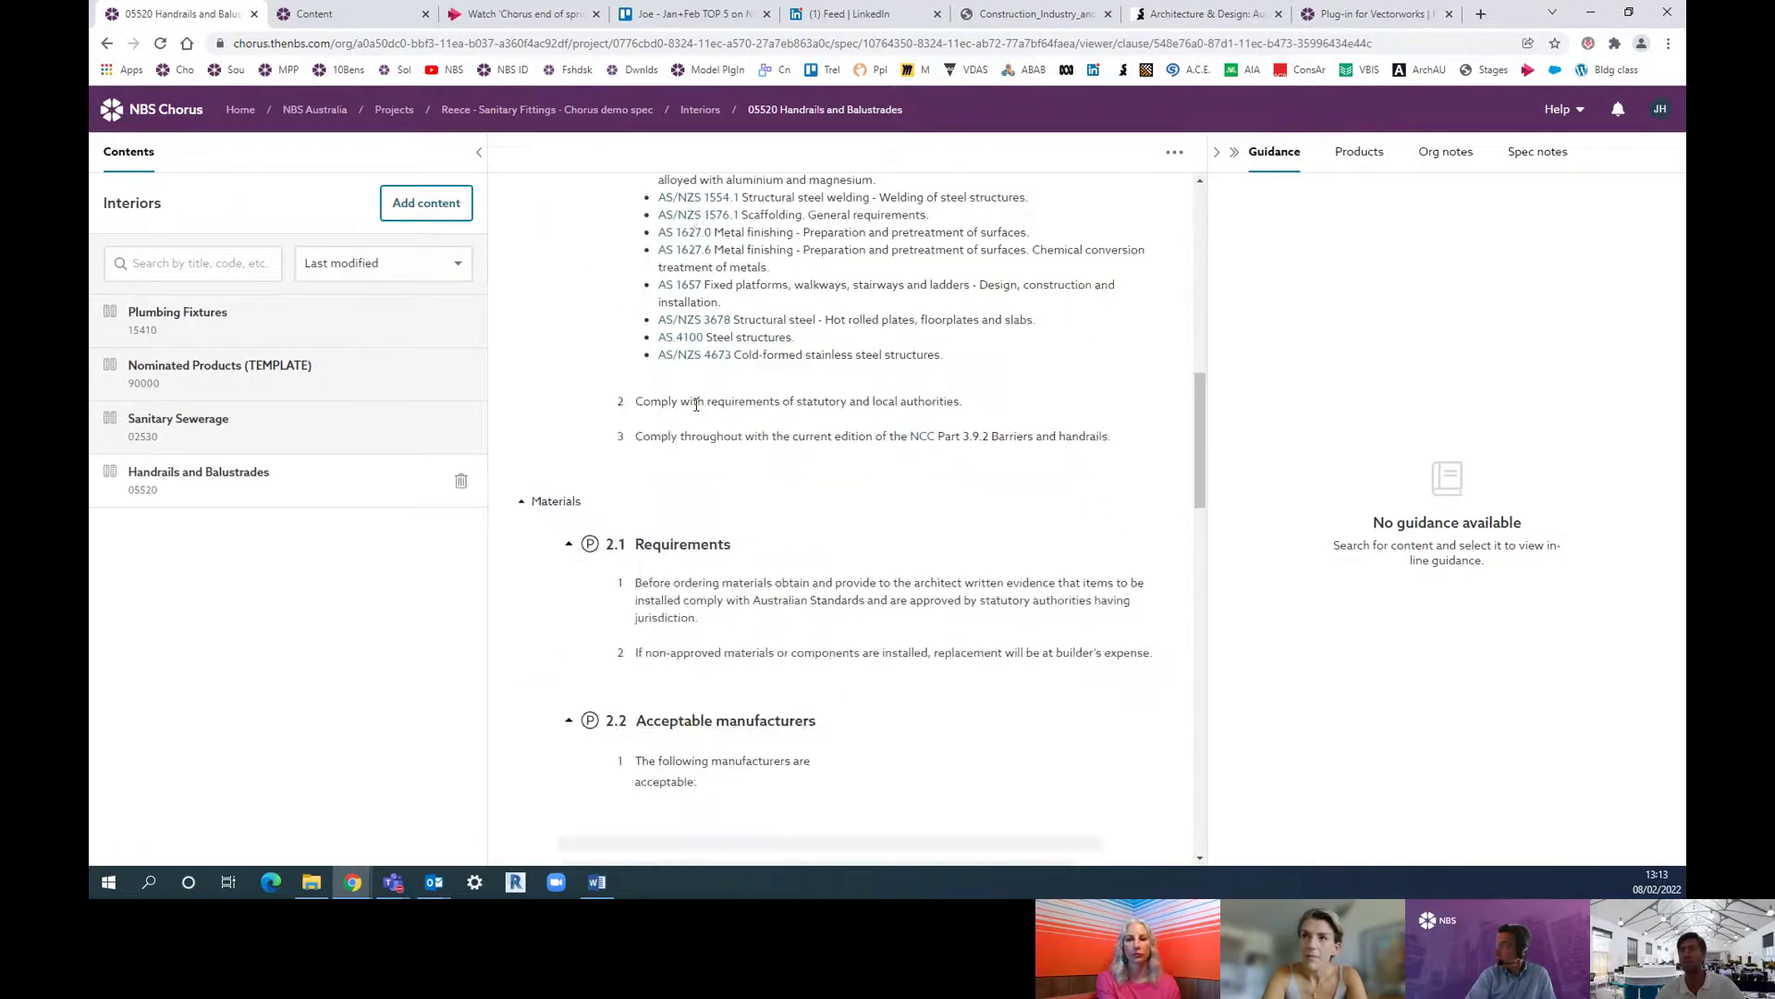
Step: Examine the Product Selections - Grab Rail clauses GRL-01 and GRL-02 in the Handrails and Balustrades section
{"action": "scroll", "coordinate": [697, 404], "scroll_direction": "down", "scroll_amount": 14}
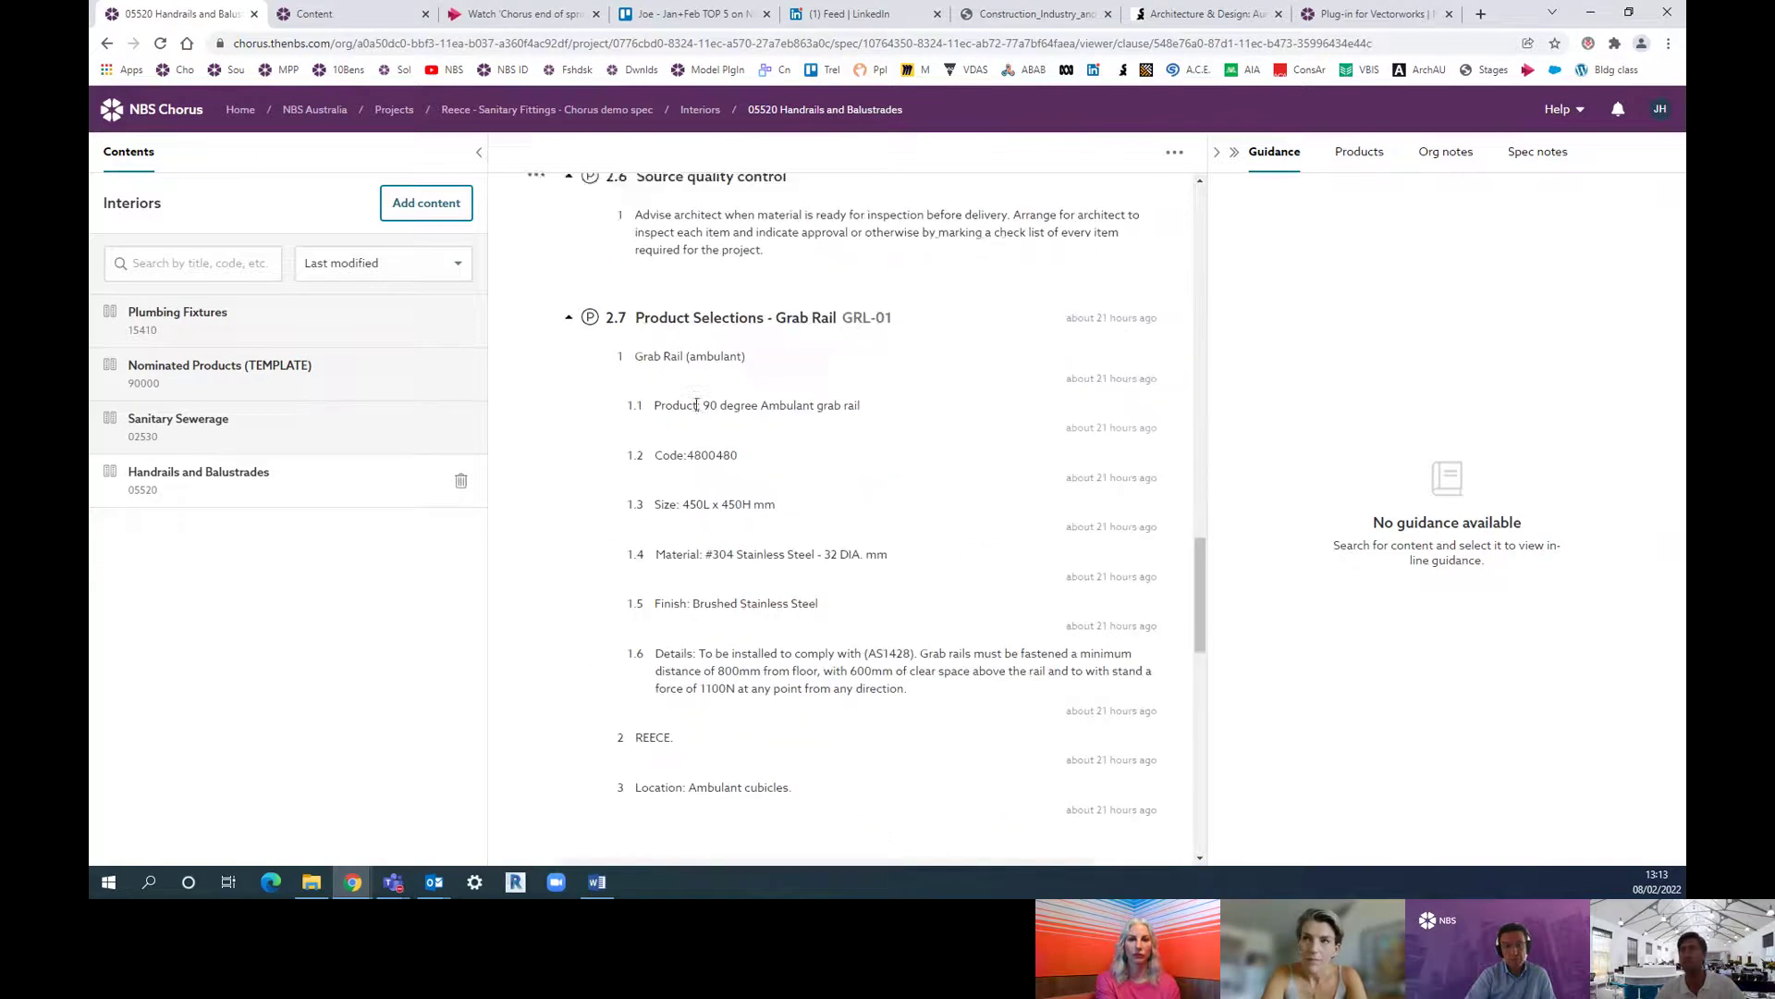
{"action": "scroll", "coordinate": [697, 404], "scroll_direction": "down", "scroll_amount": 1}
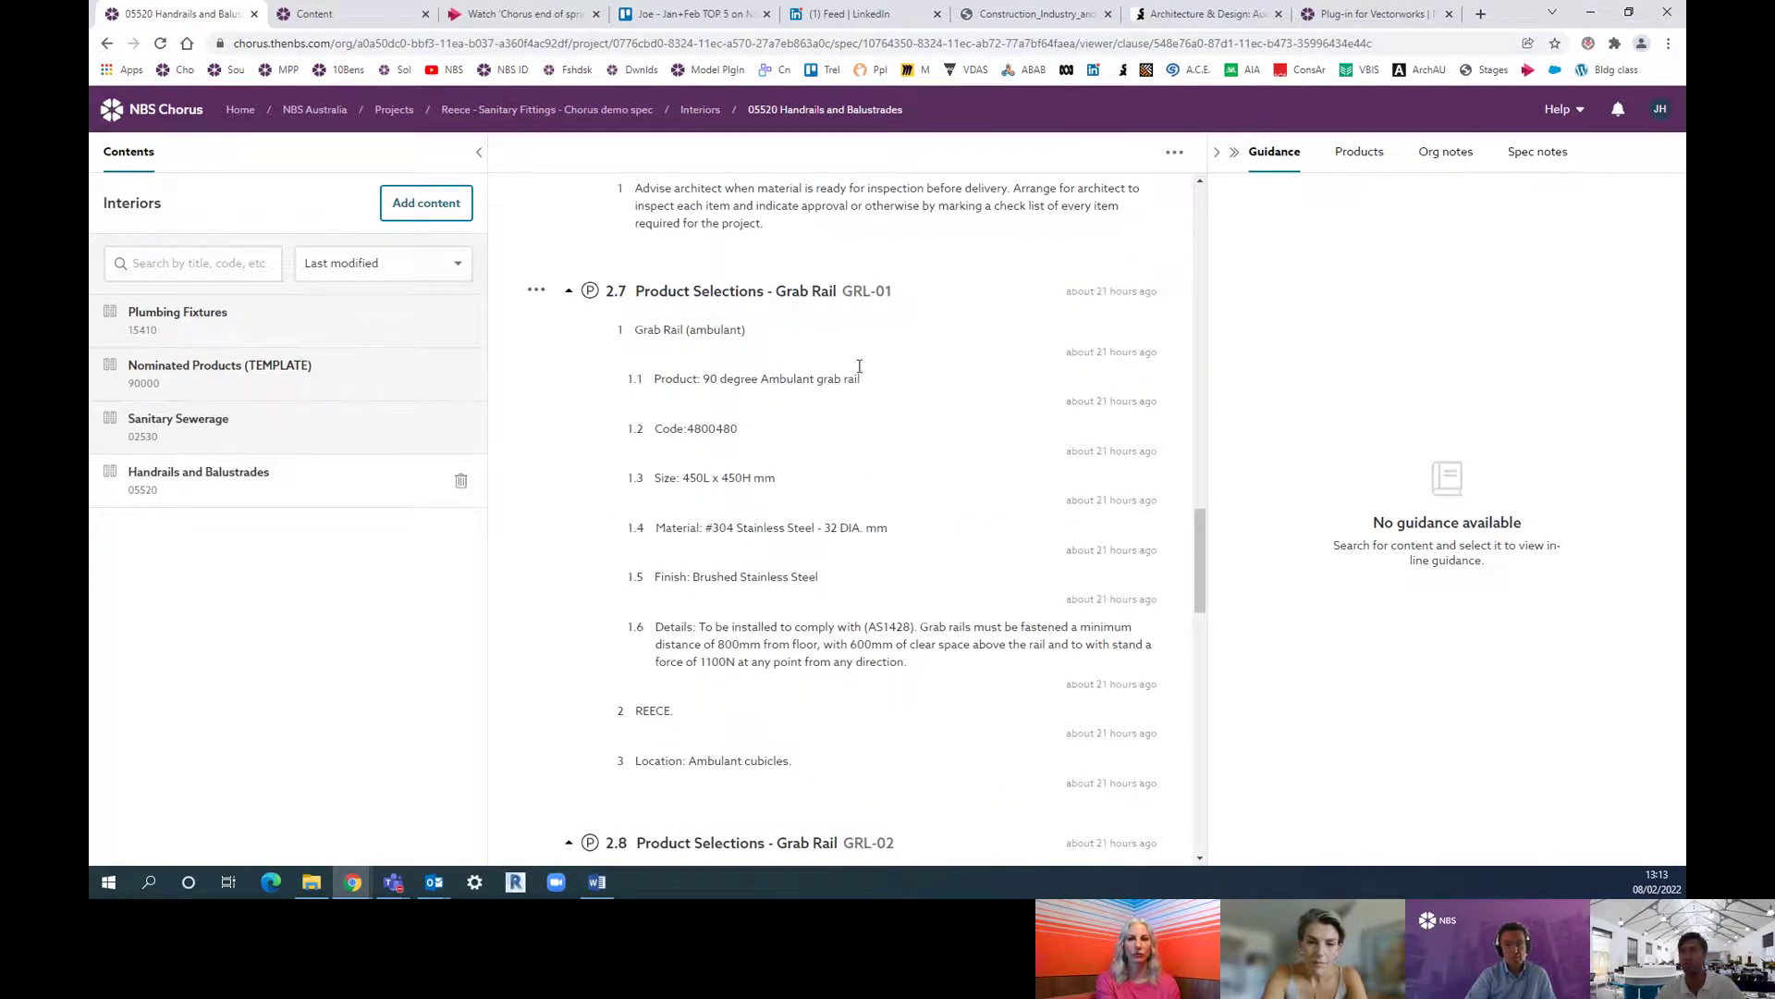
{"action": "scroll", "coordinate": [847, 484], "scroll_direction": "down", "scroll_amount": 9}
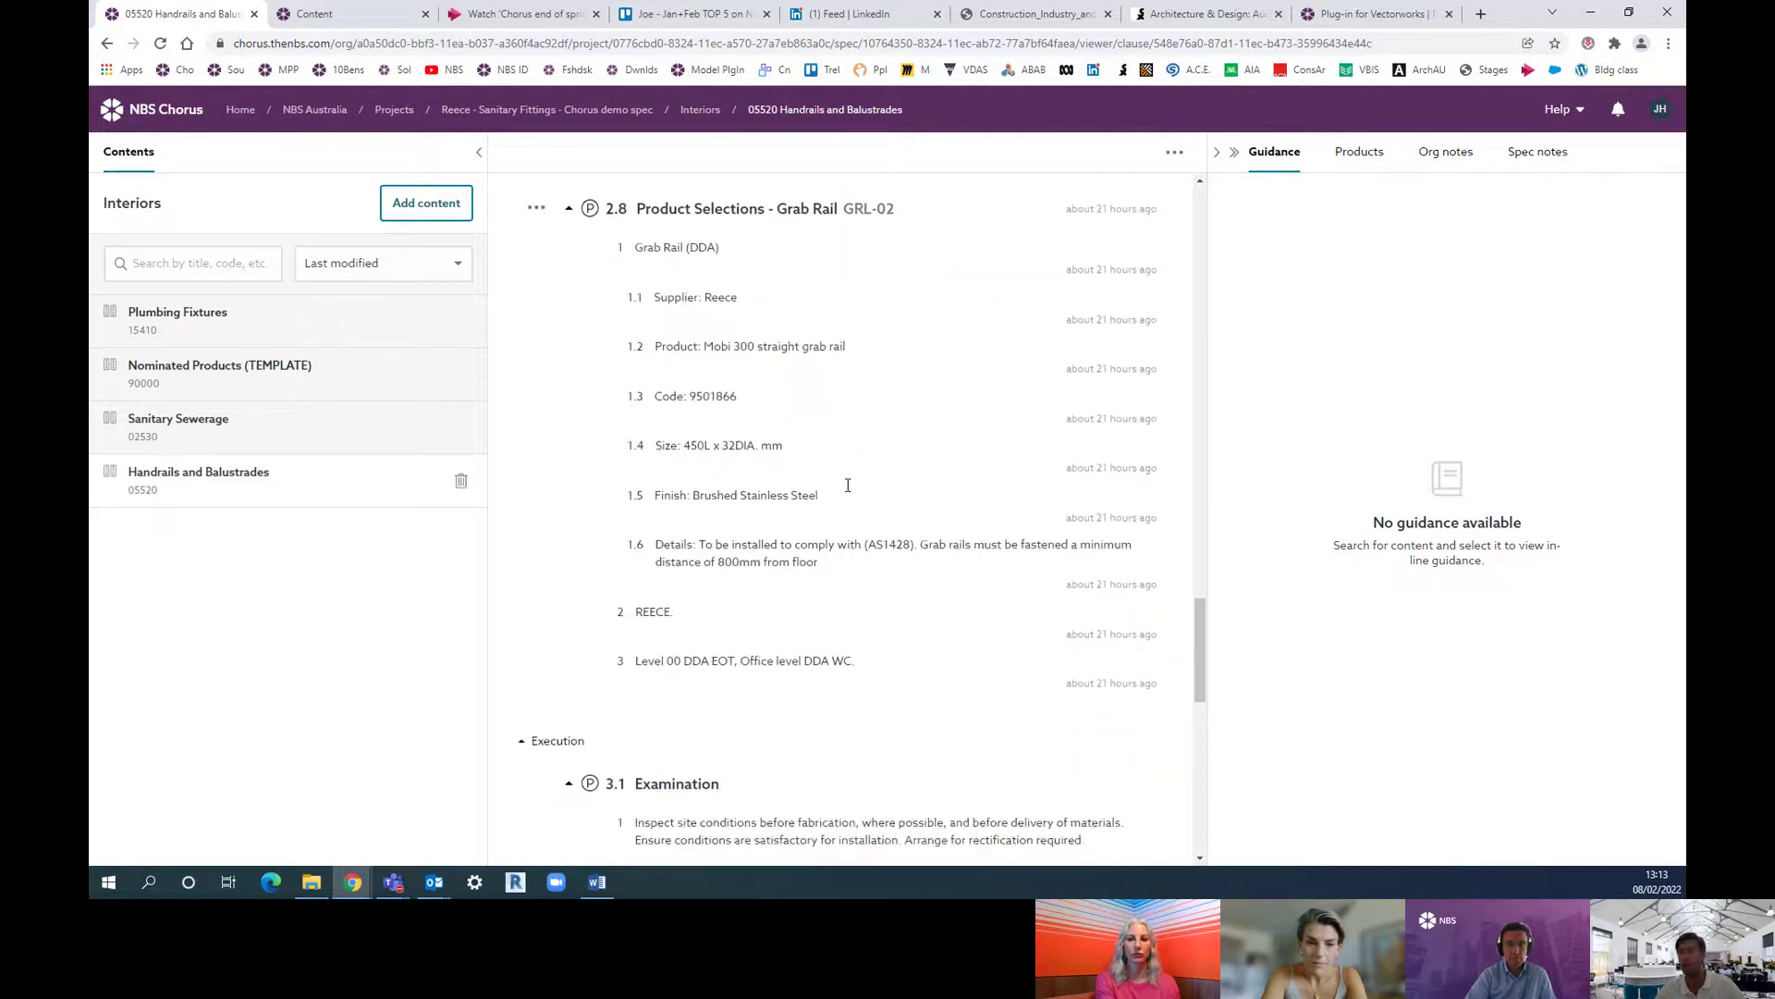
{"action": "scroll", "coordinate": [847, 490], "scroll_direction": "up", "scroll_amount": 2}
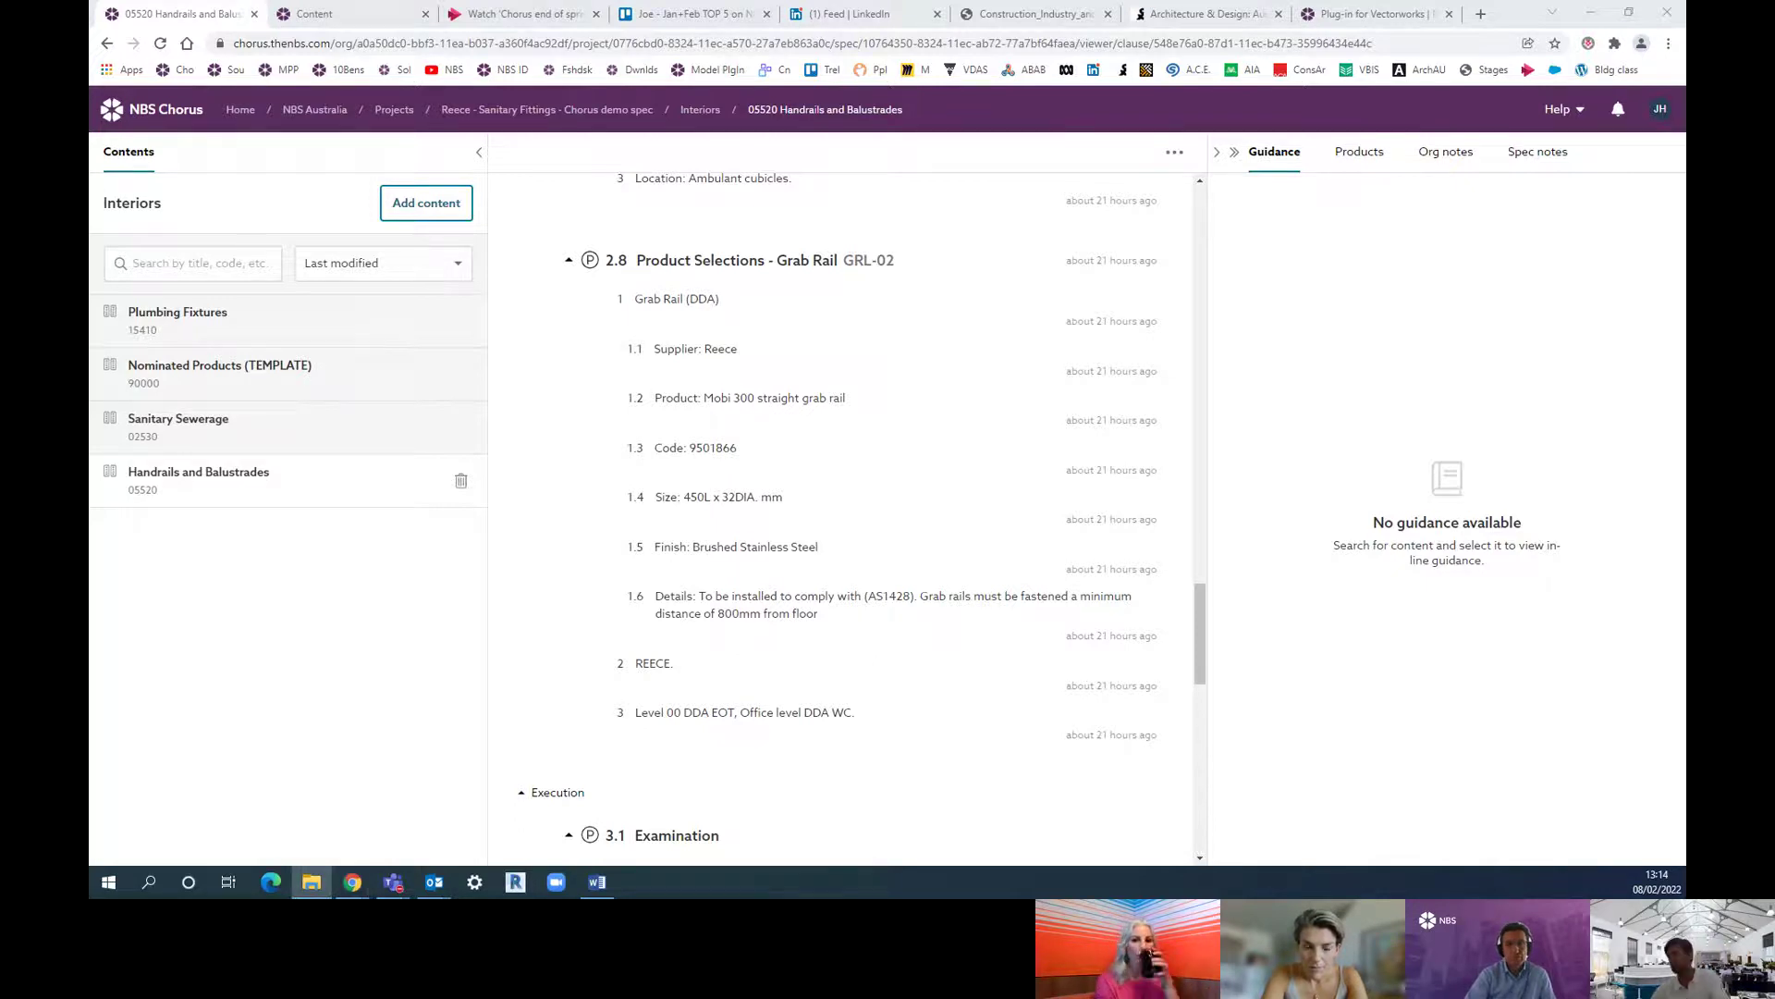
Step: Open the draft Interiors specification PDF dated 2022-02-07 and go through its cover to the contents page
{"action": "key", "text": "Return"}
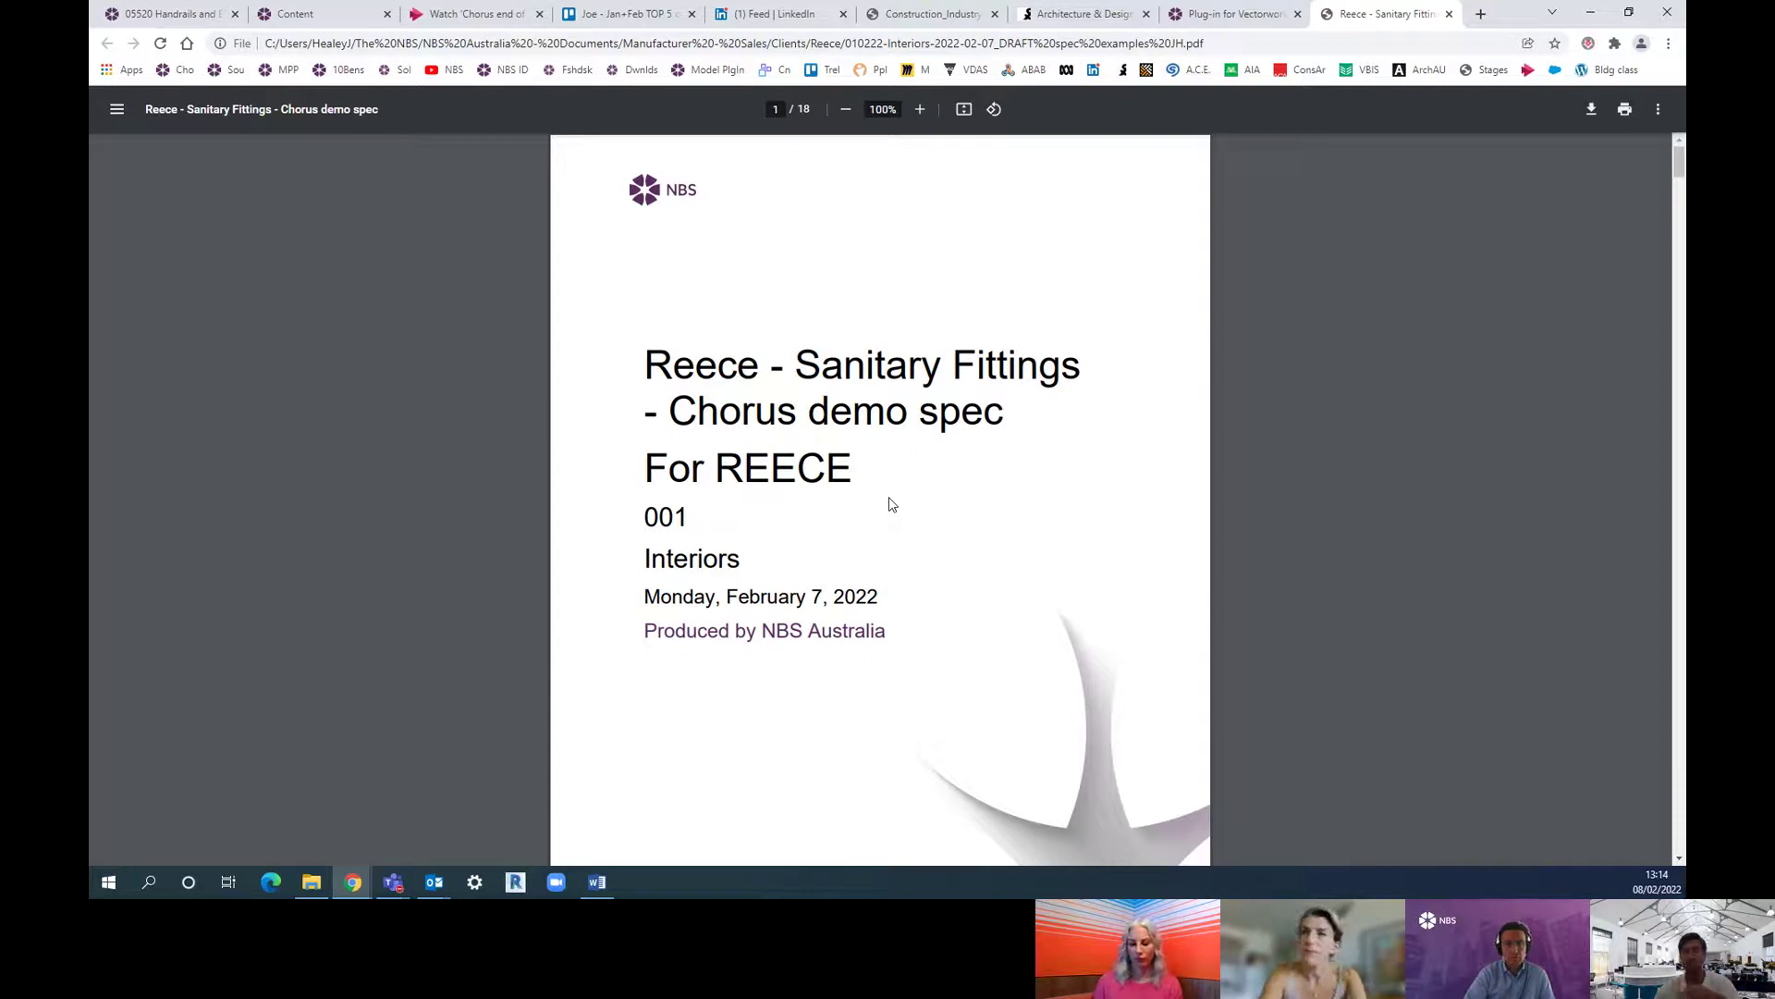
{"action": "scroll", "coordinate": [892, 504], "scroll_direction": "down", "scroll_amount": 2}
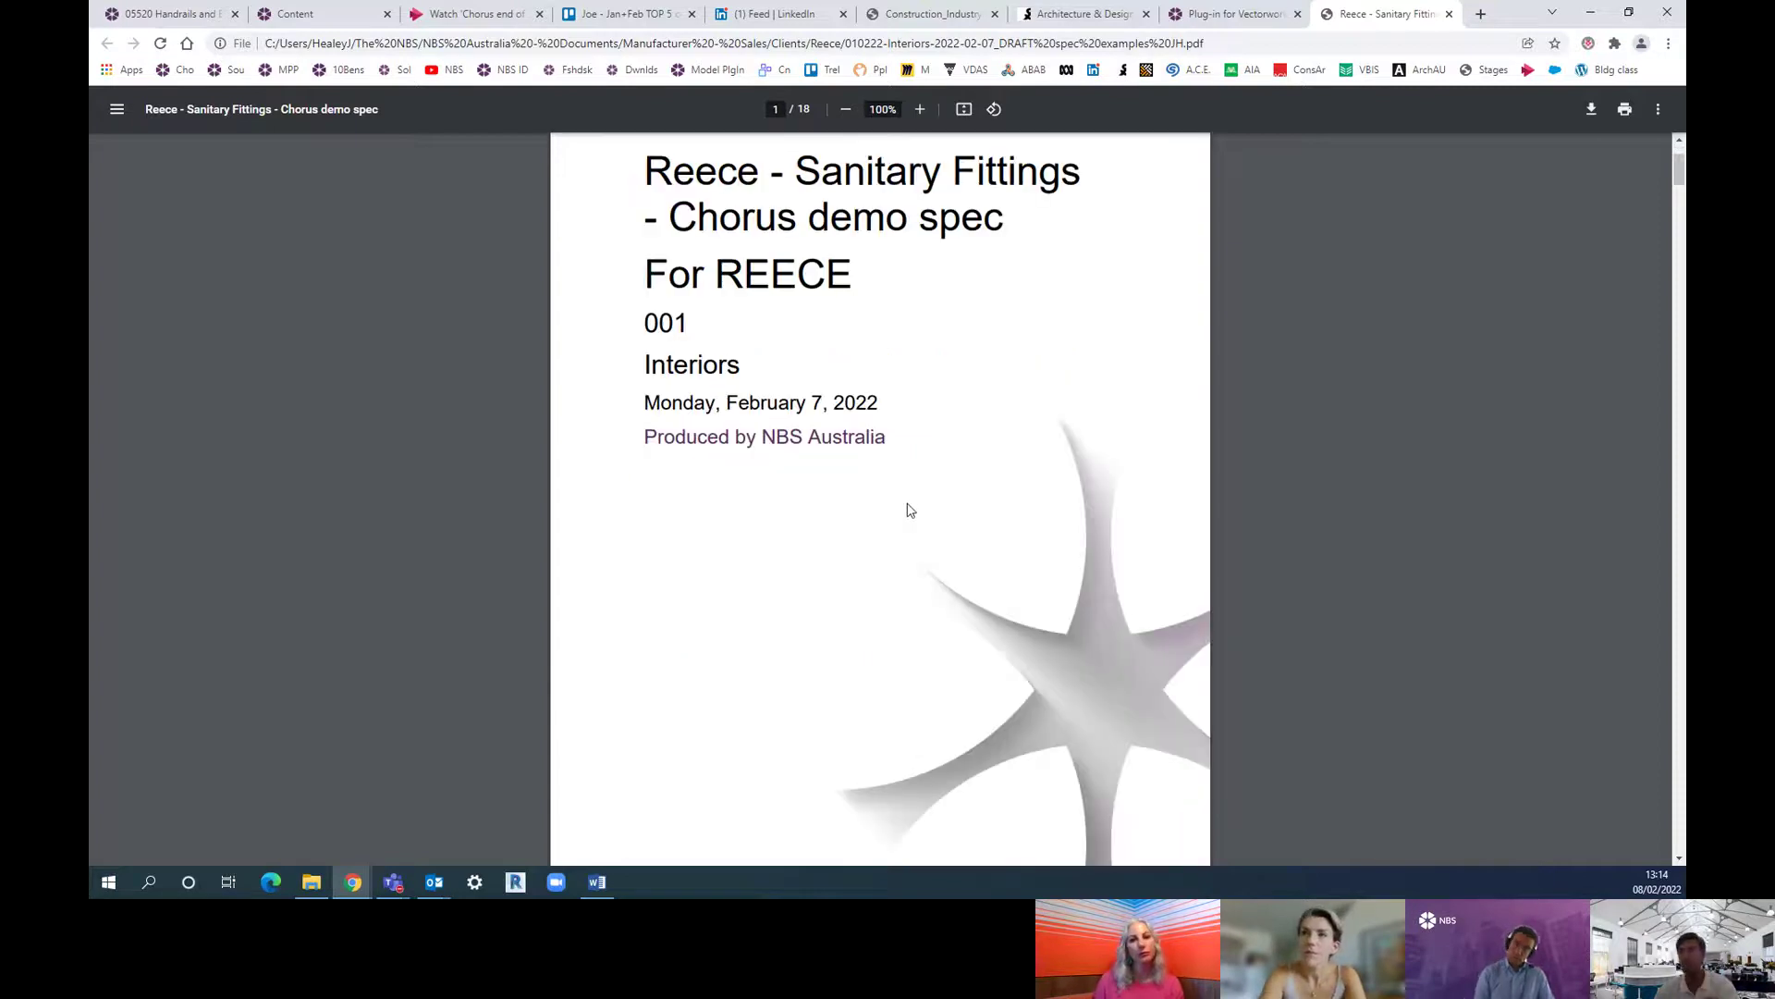
{"action": "scroll", "coordinate": [891, 504], "scroll_direction": "down", "scroll_amount": 6}
{"action": "scroll", "coordinate": [890, 530], "scroll_direction": "down", "scroll_amount": 6}
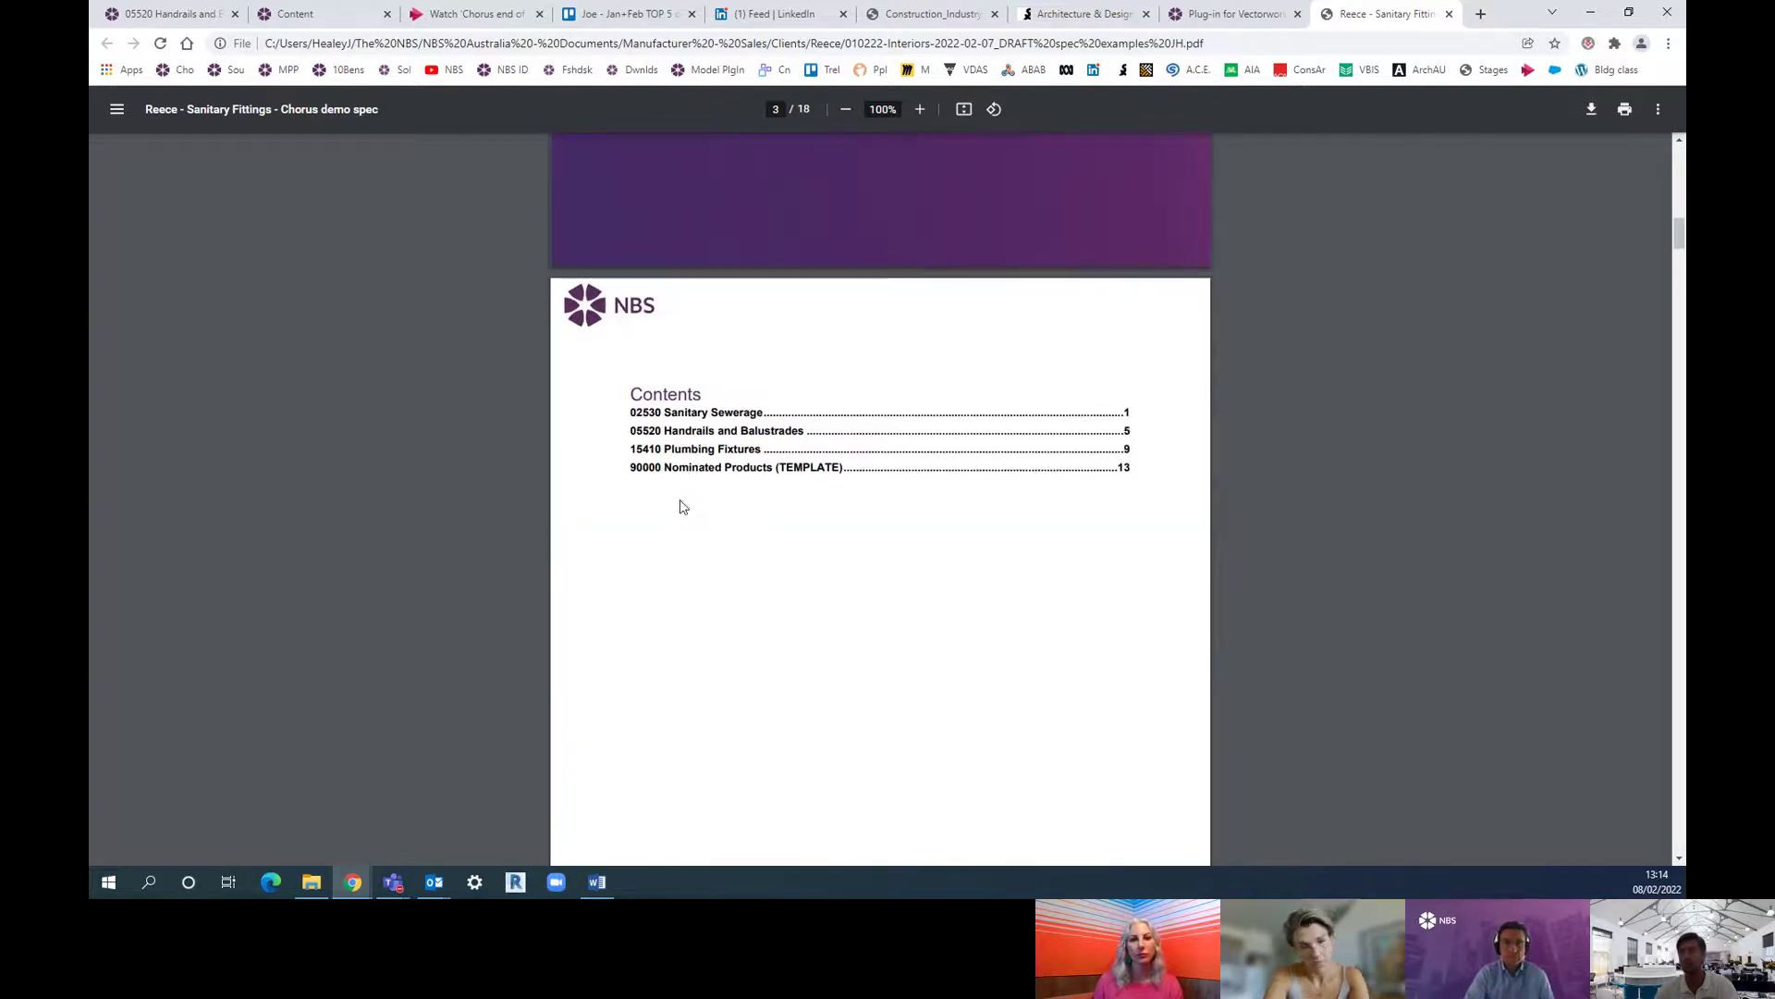
Step: Follow the PDF contents link to 02530 Sanitary Sewerage and examine its references and urinal and toilet suite product selections
{"action": "left_click", "coordinate": [689, 419]}
{"action": "scroll", "coordinate": [802, 477], "scroll_direction": "down", "scroll_amount": 3}
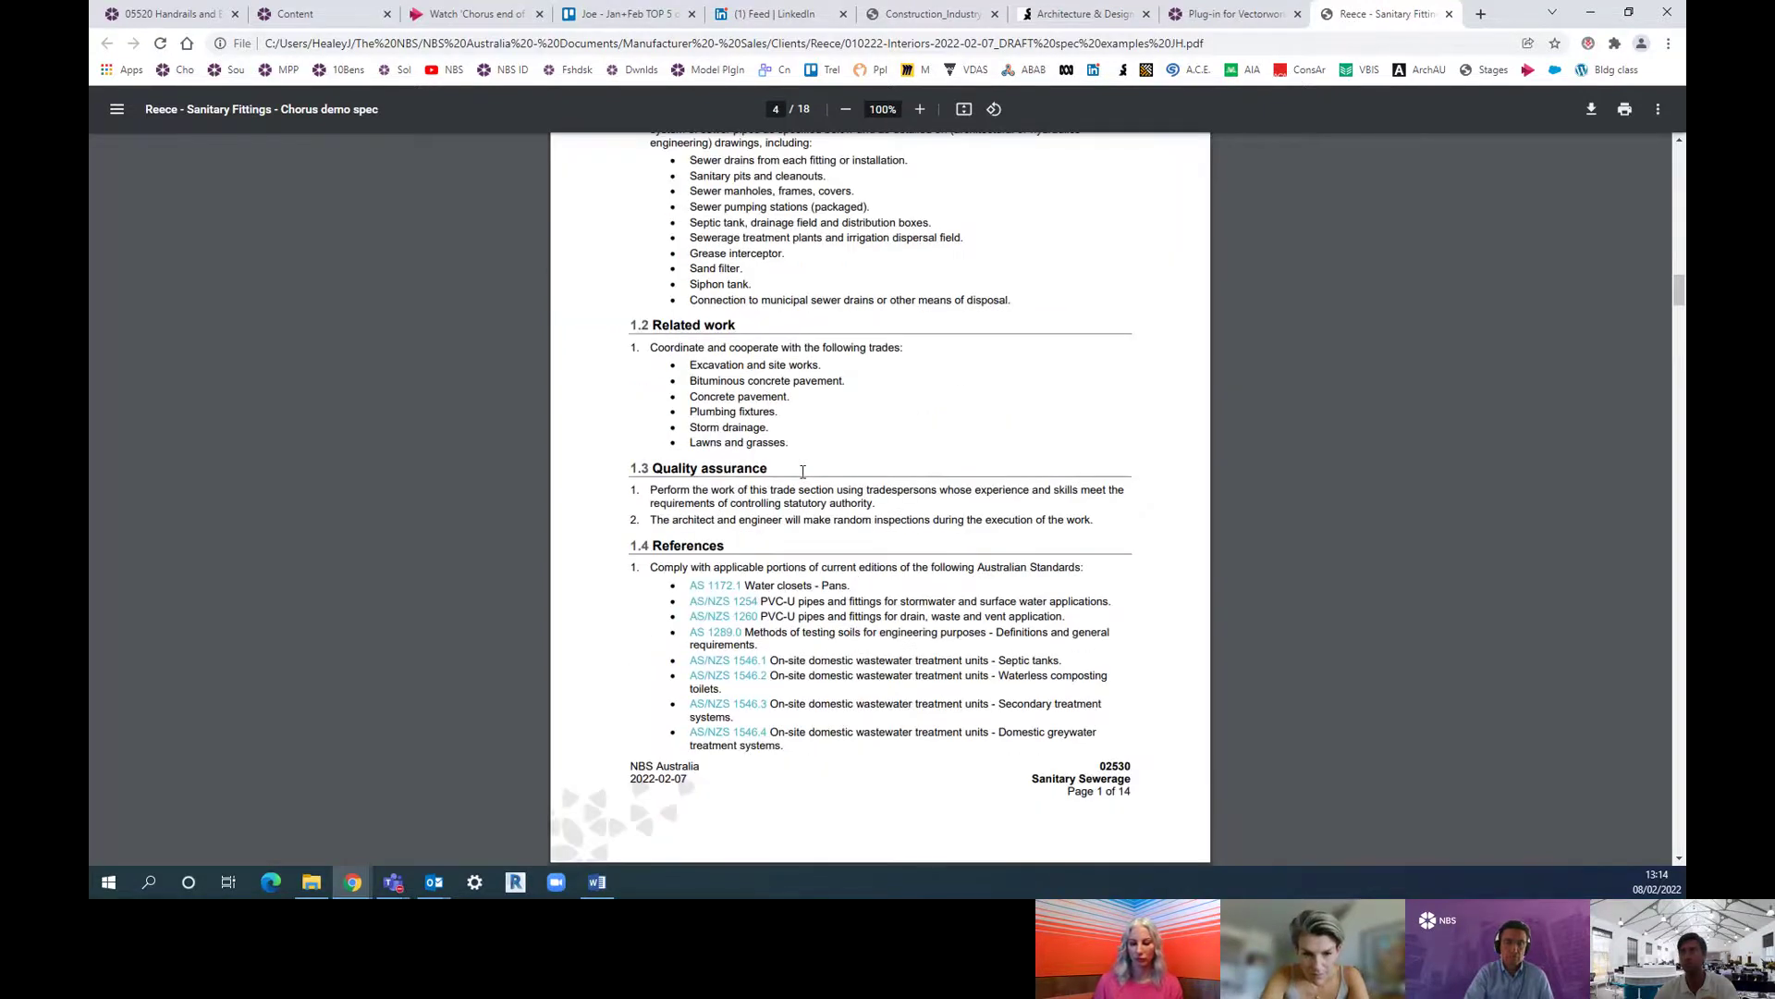
{"action": "scroll", "coordinate": [795, 457], "scroll_direction": "up", "scroll_amount": 1}
{"action": "scroll", "coordinate": [832, 494], "scroll_direction": "down", "scroll_amount": 4}
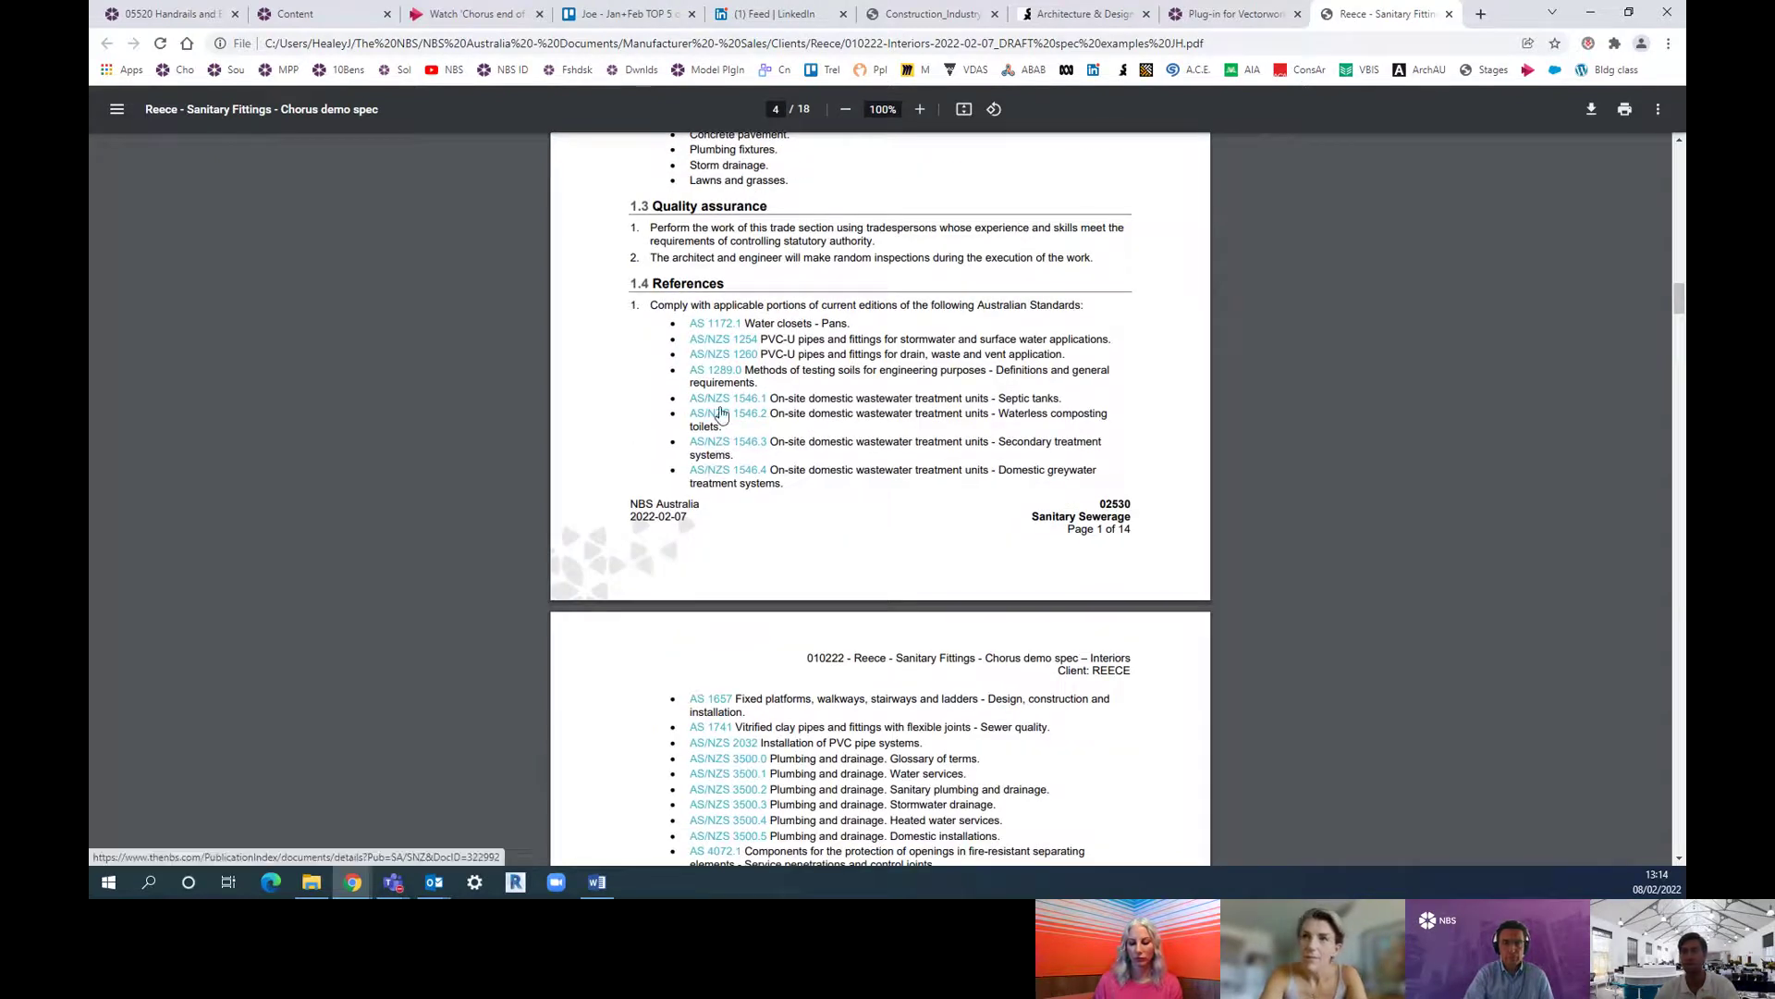
{"action": "scroll", "coordinate": [722, 413], "scroll_direction": "down", "scroll_amount": 4}
{"action": "scroll", "coordinate": [722, 413], "scroll_direction": "down", "scroll_amount": 10}
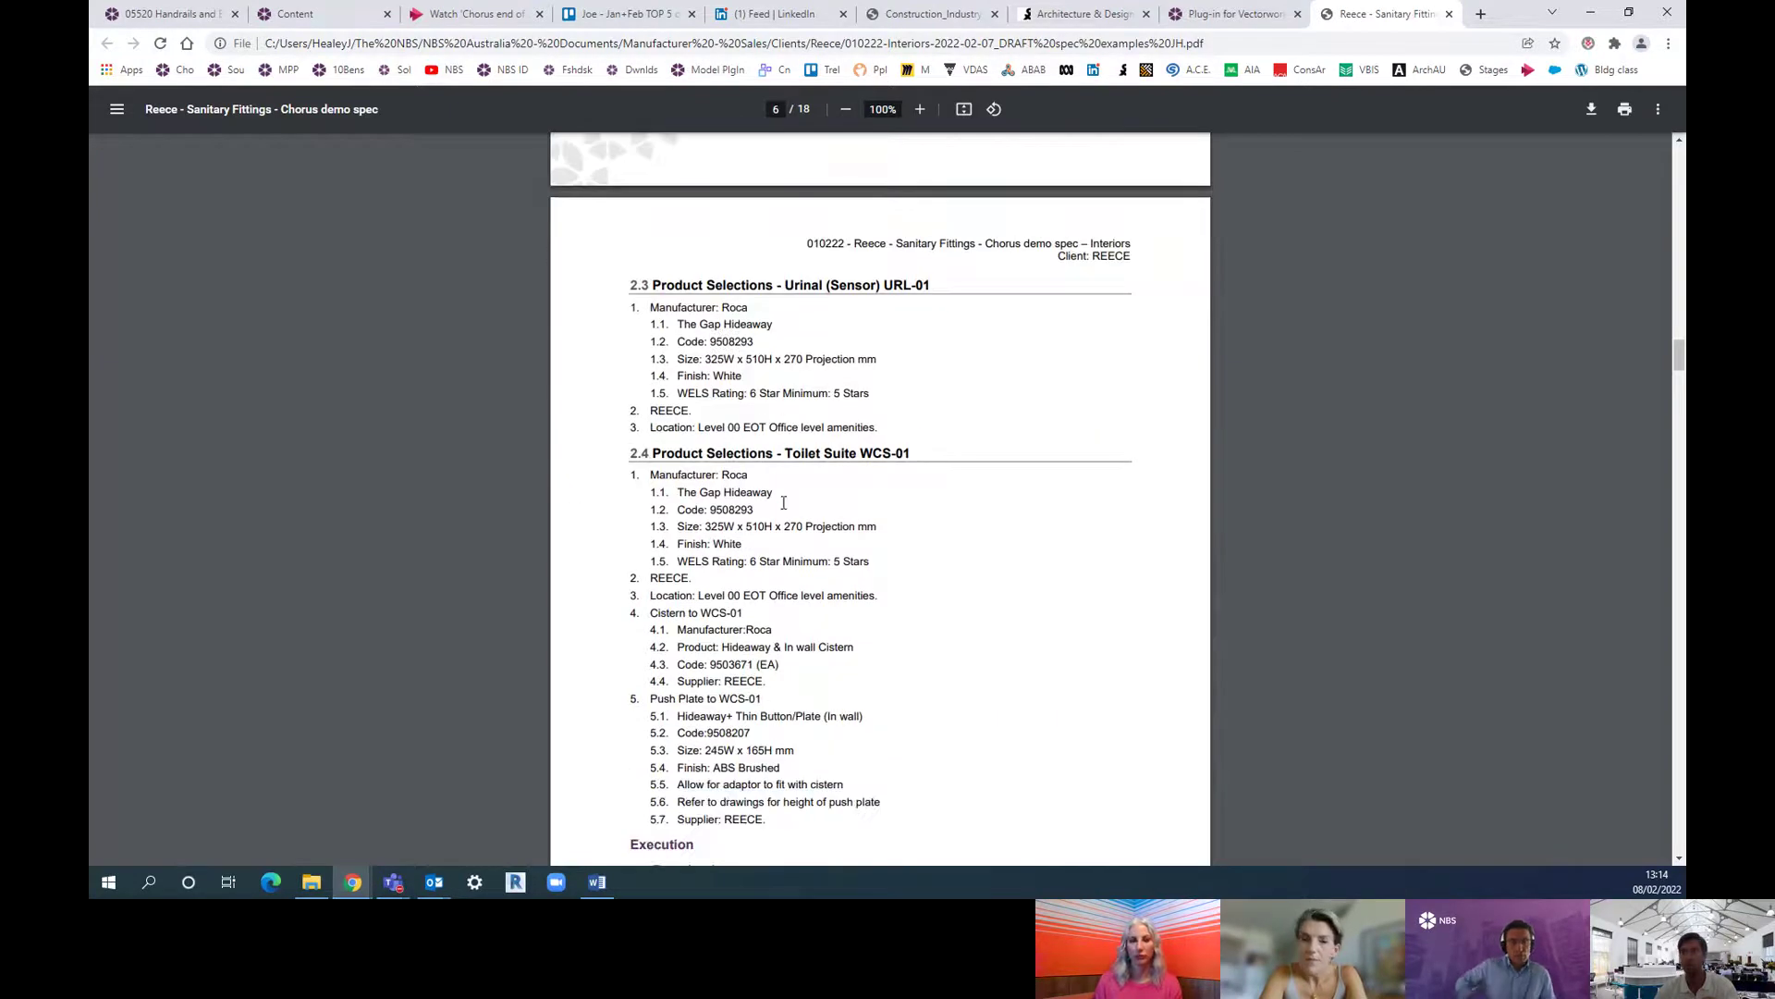
{"action": "scroll", "coordinate": [783, 502], "scroll_direction": "down", "scroll_amount": 4}
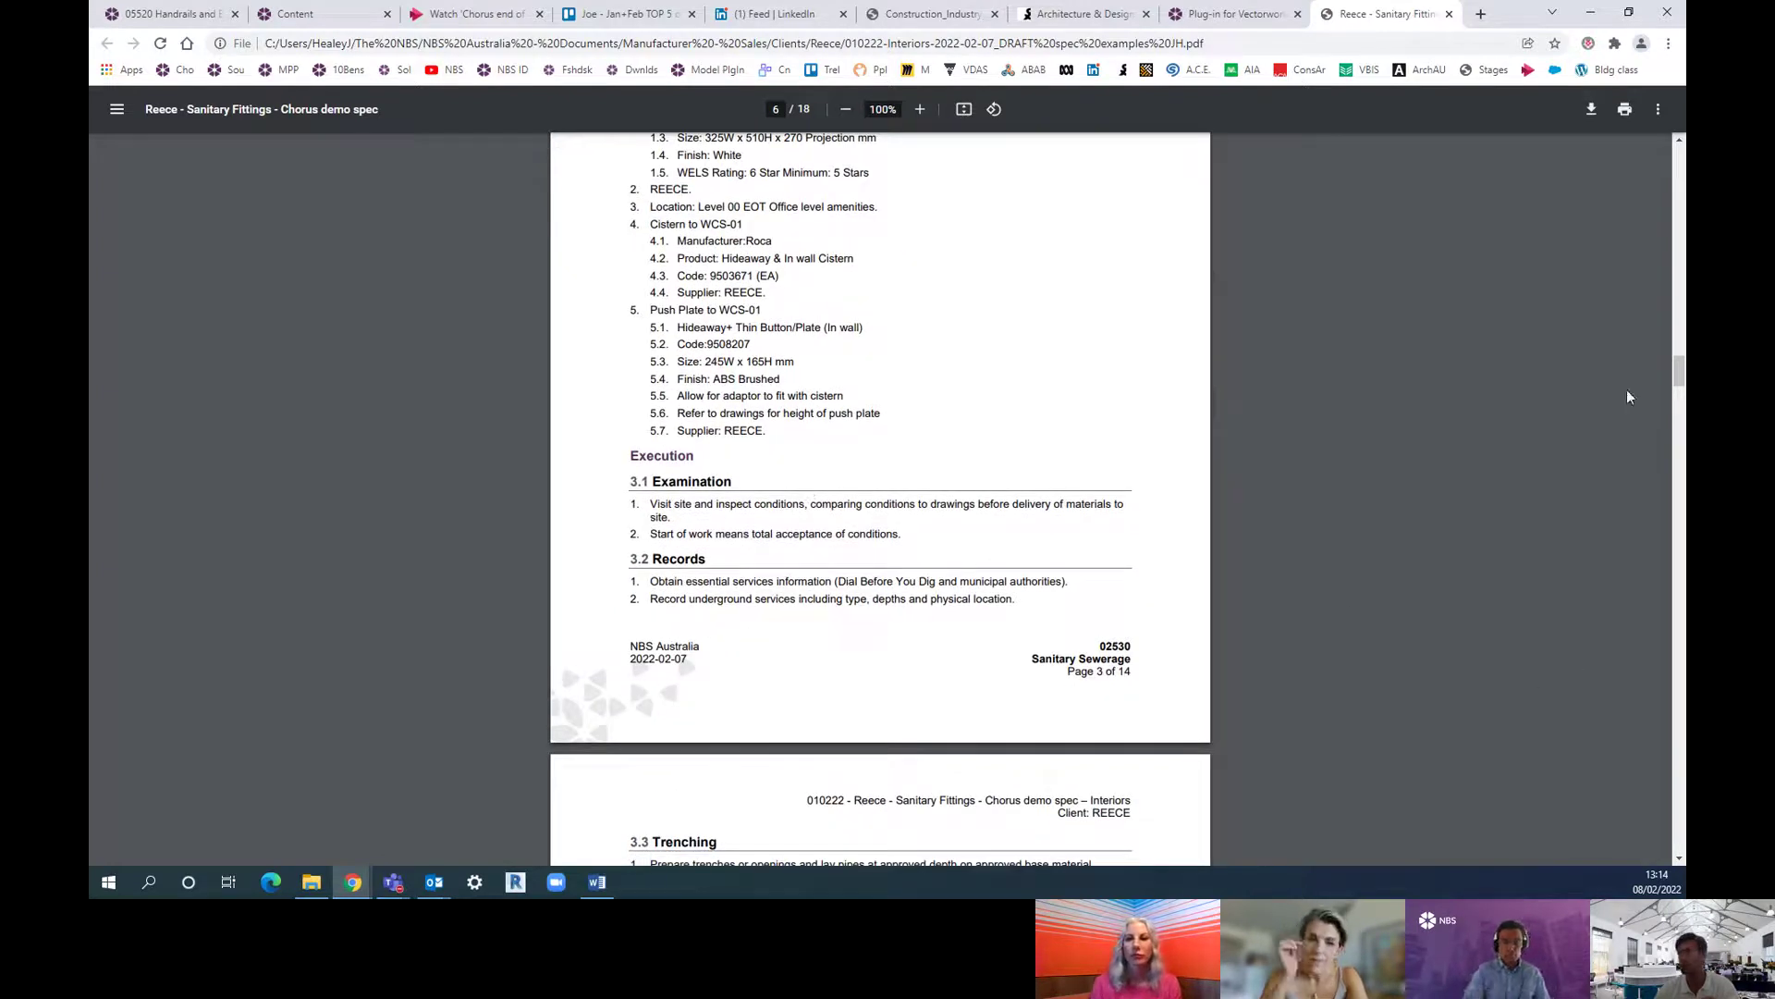
Step: Return to the start of the PDF and review the publication details and an enlarged view of the contents list
{"action": "left_click_drag", "start_coordinate": [1679, 374], "coordinate": [1679, 154]}
{"action": "scroll", "coordinate": [893, 346], "scroll_direction": "down", "scroll_amount": 15}
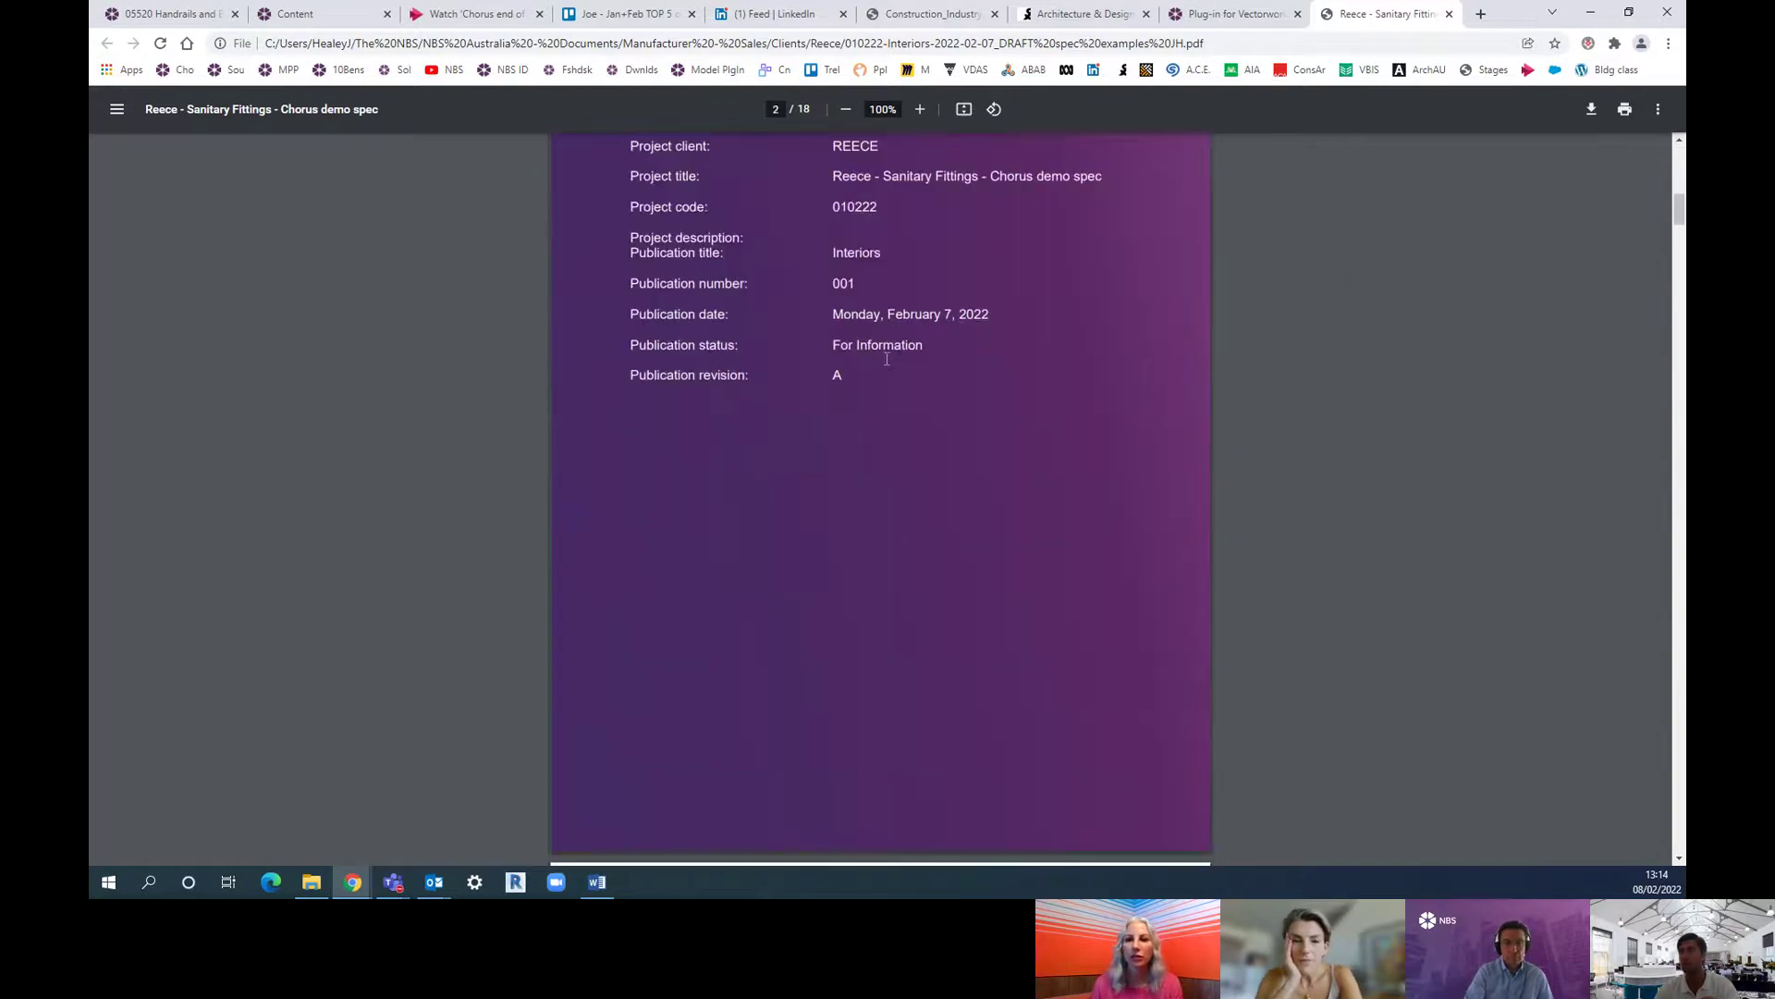
{"action": "scroll", "coordinate": [860, 425], "scroll_direction": "down", "scroll_amount": 2}
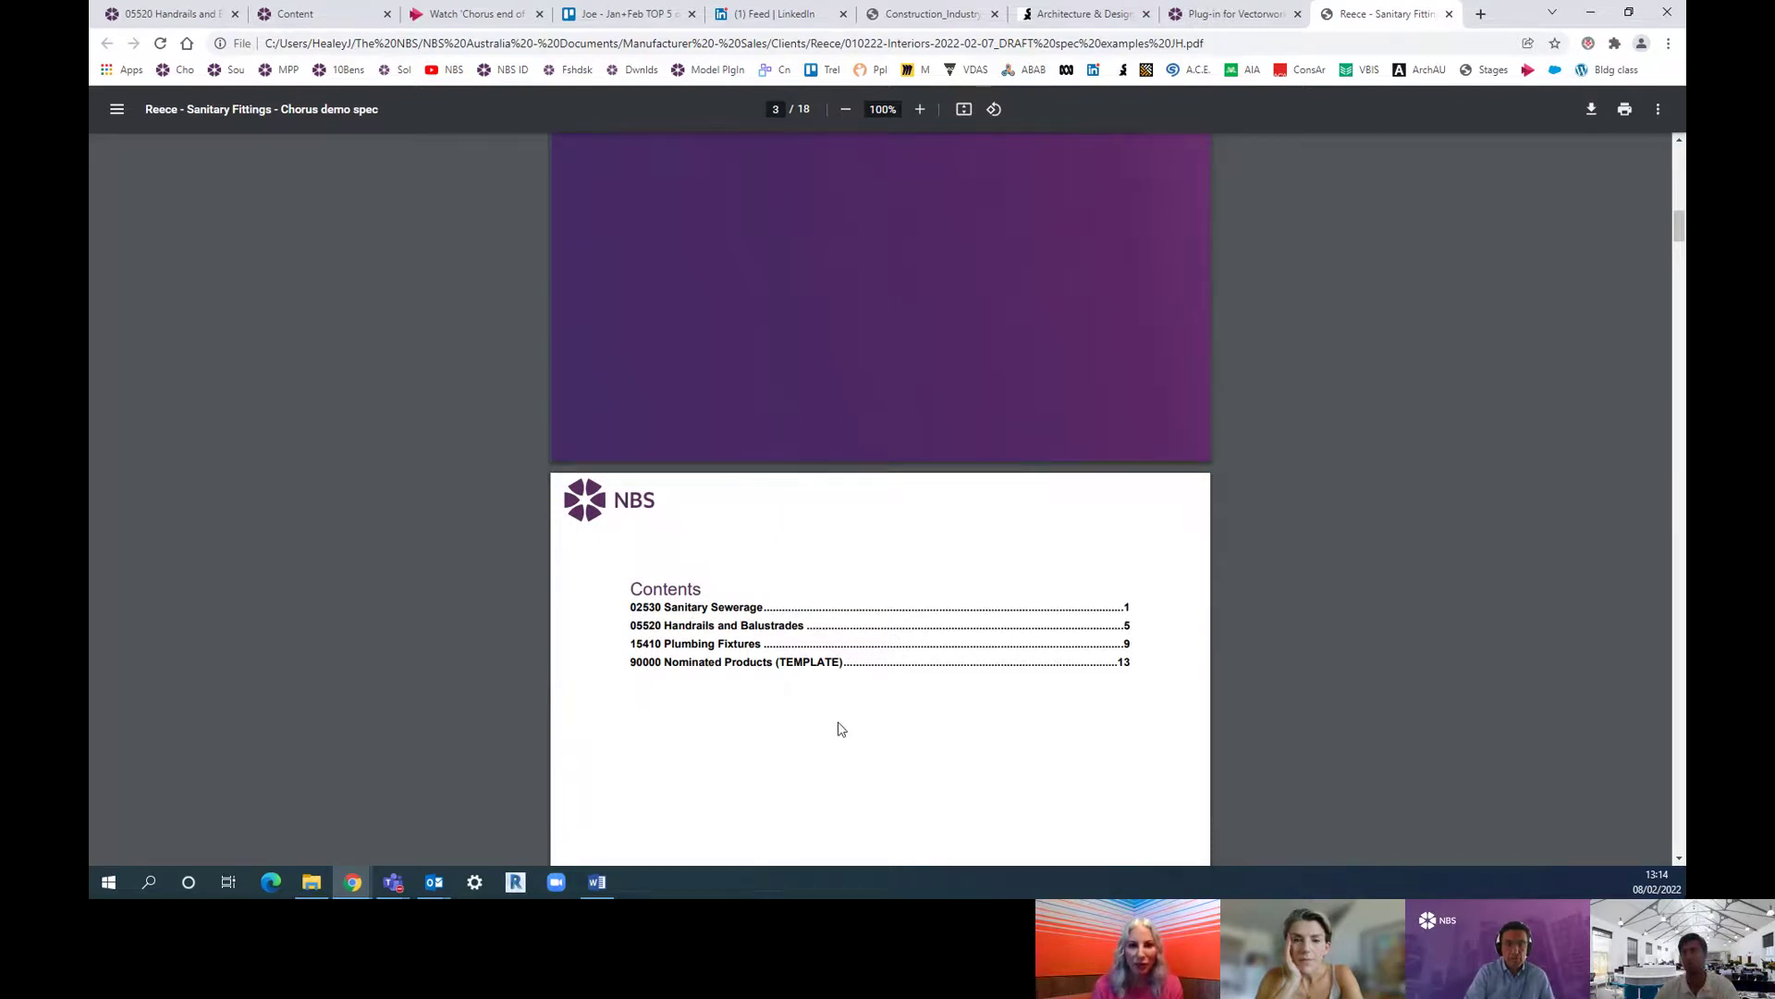
{"action": "scroll", "coordinate": [840, 729], "scroll_direction": "up", "scroll_amount": 3}
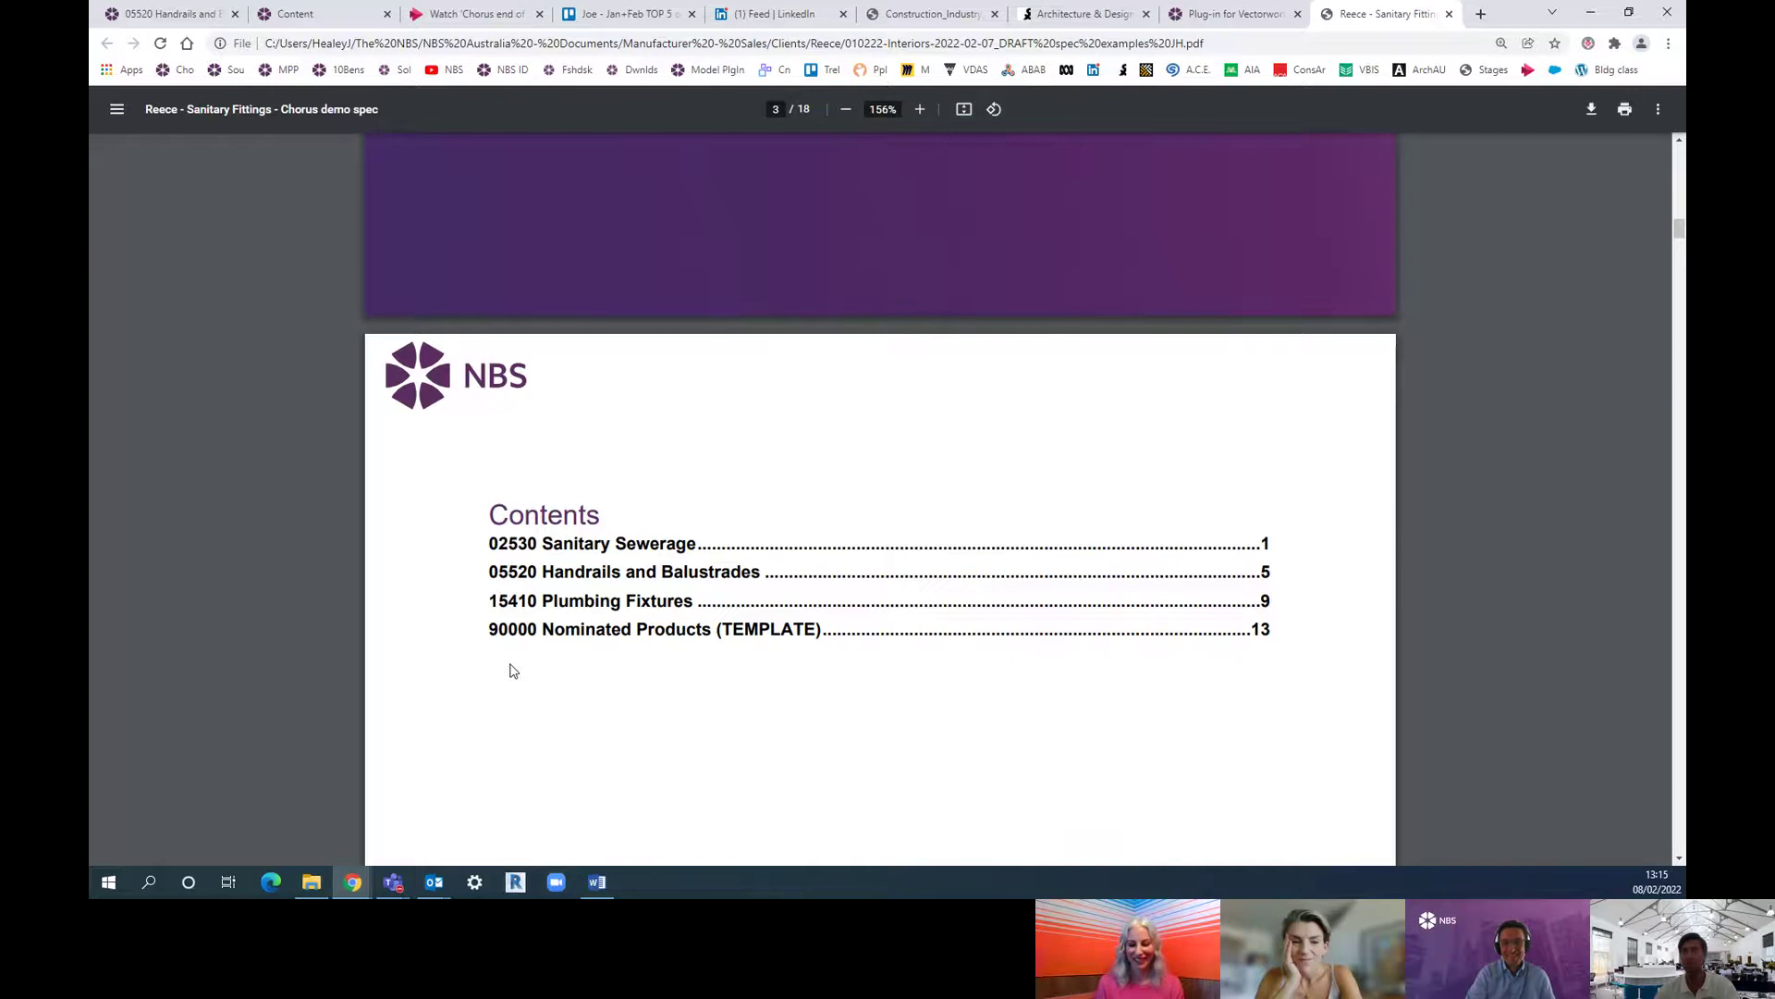
Step: Return to the Interiors contents in NBS Chorus and open the Nominated Products (TEMPLATE) section to examine its shower and soap dispenser clauses
{"action": "left_click", "coordinate": [180, 19]}
{"action": "left_click", "coordinate": [700, 109]}
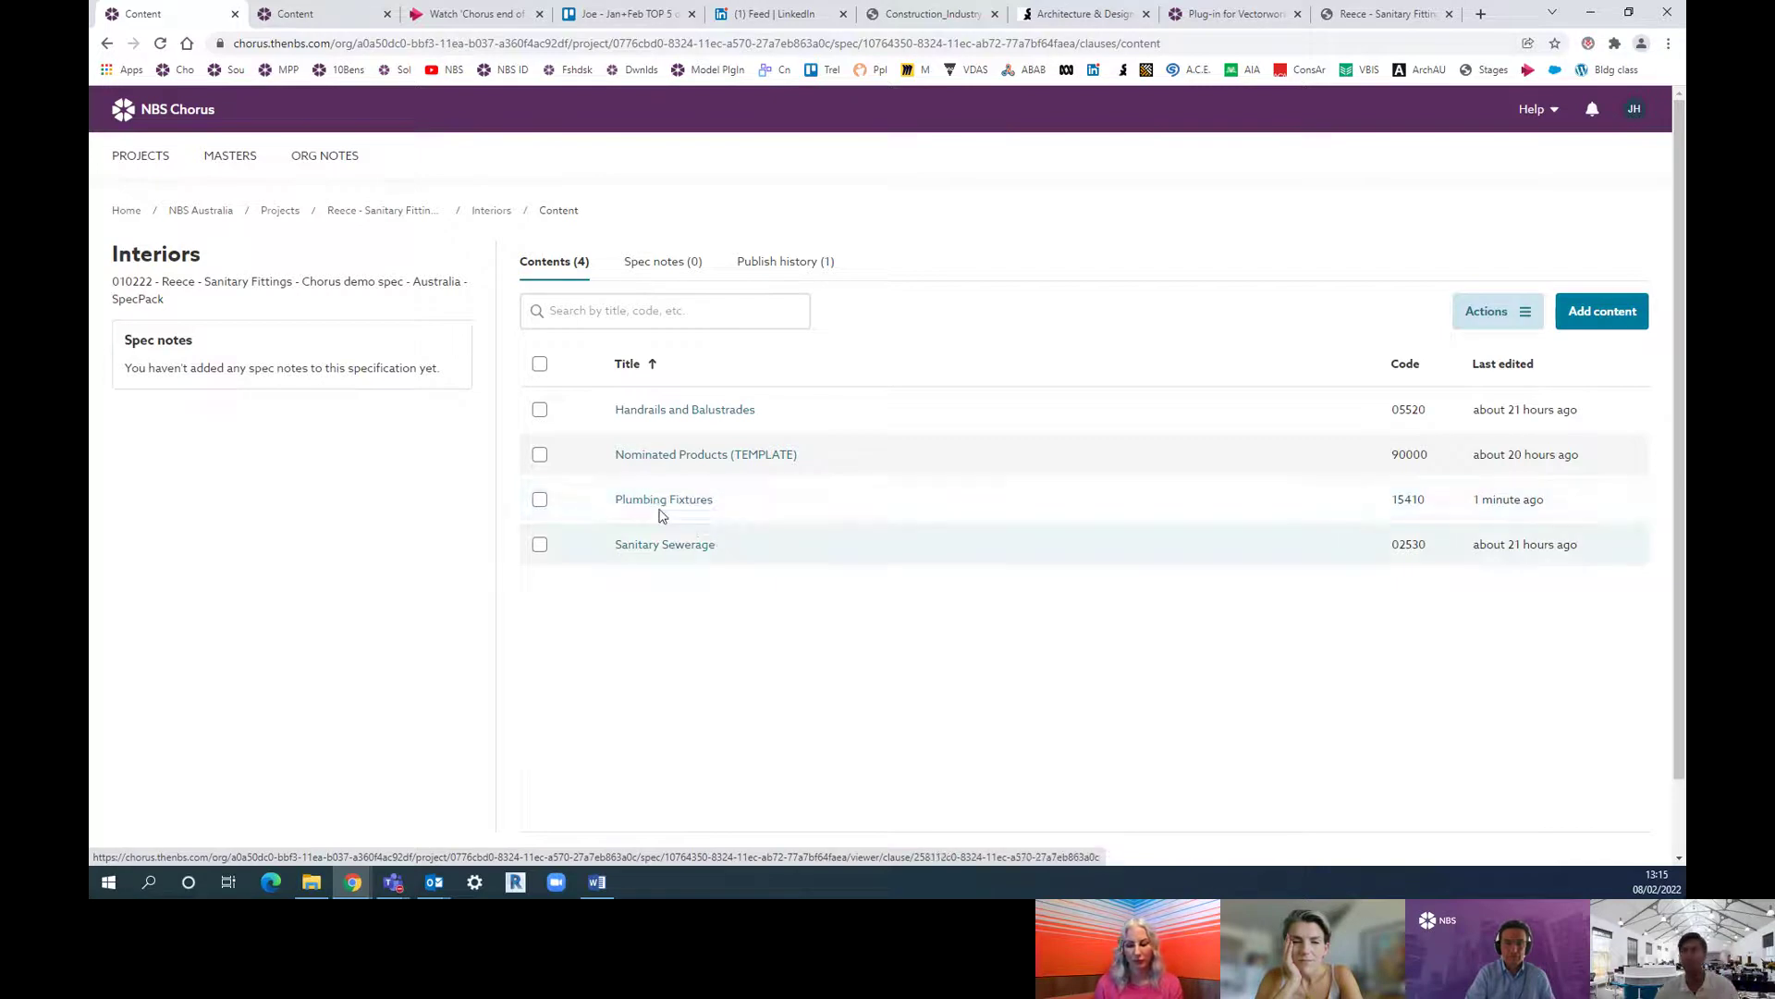
{"action": "left_click", "coordinate": [678, 458]}
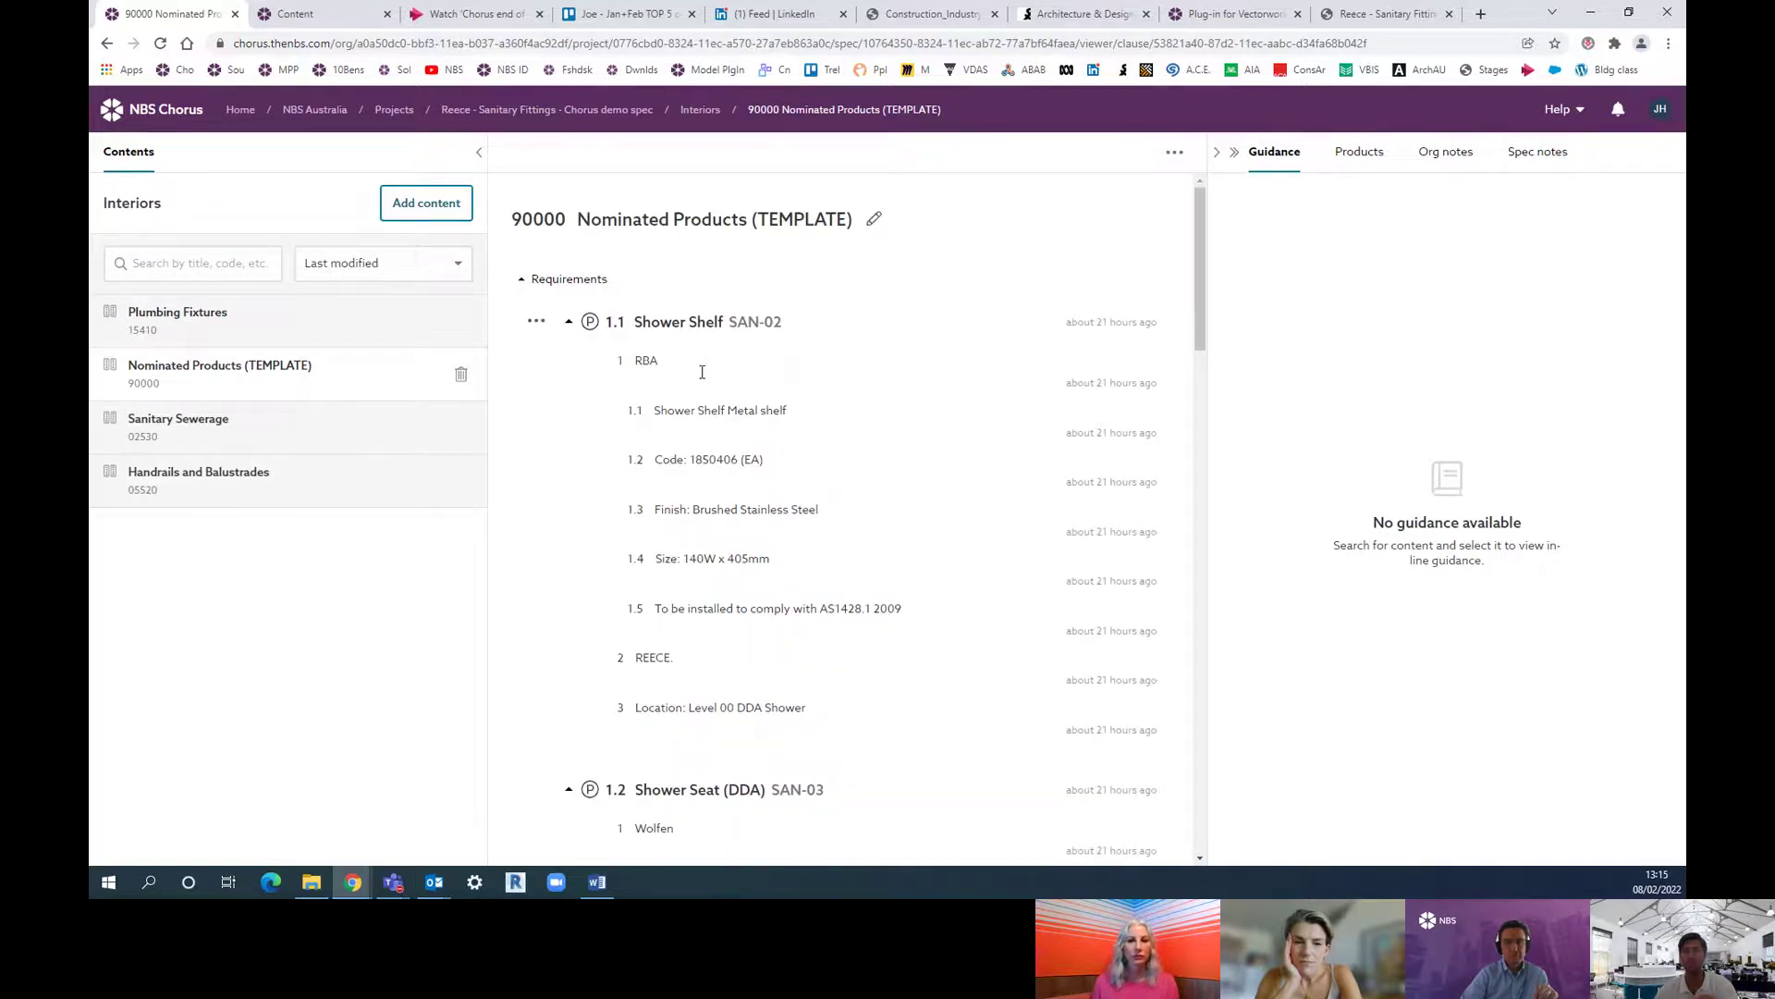
{"action": "scroll", "coordinate": [702, 372], "scroll_direction": "down", "scroll_amount": 2}
{"action": "scroll", "coordinate": [701, 372], "scroll_direction": "down", "scroll_amount": 6}
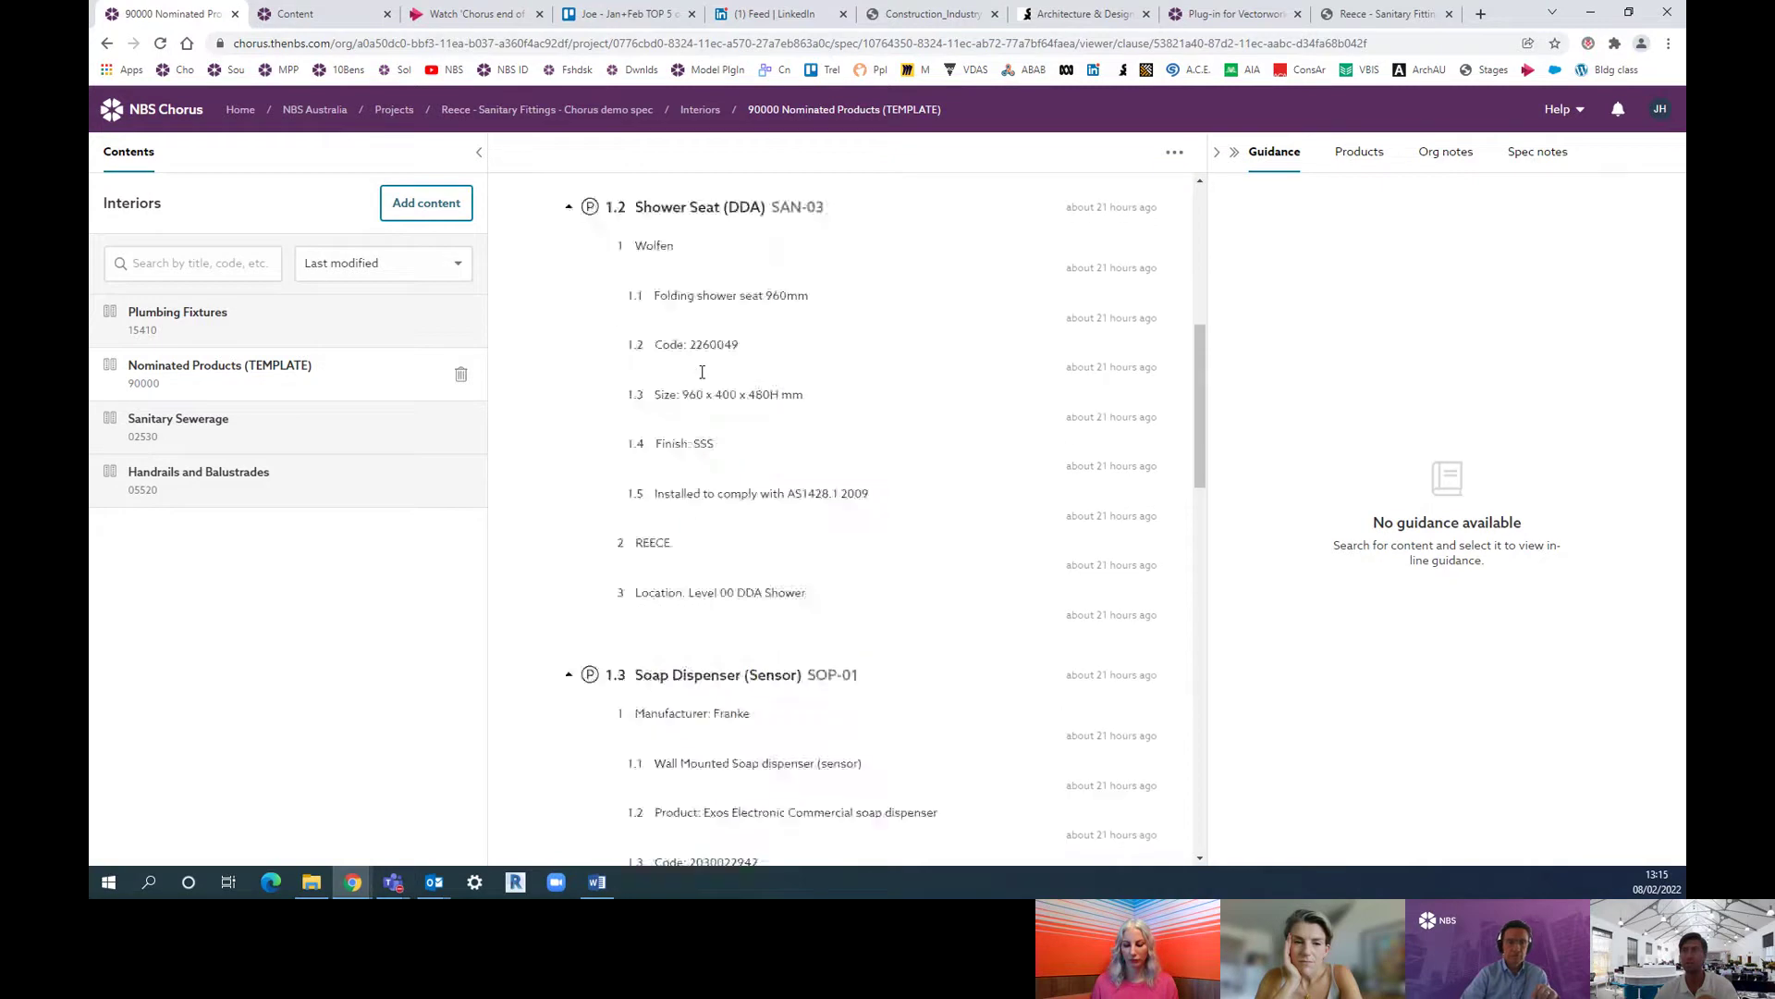
Step: Switch to the PDF, jump to 90000 Nominated Products (TEMPLATE), and follow the Billi tap's product link from the Taps table
{"action": "left_click", "coordinate": [1382, 14]}
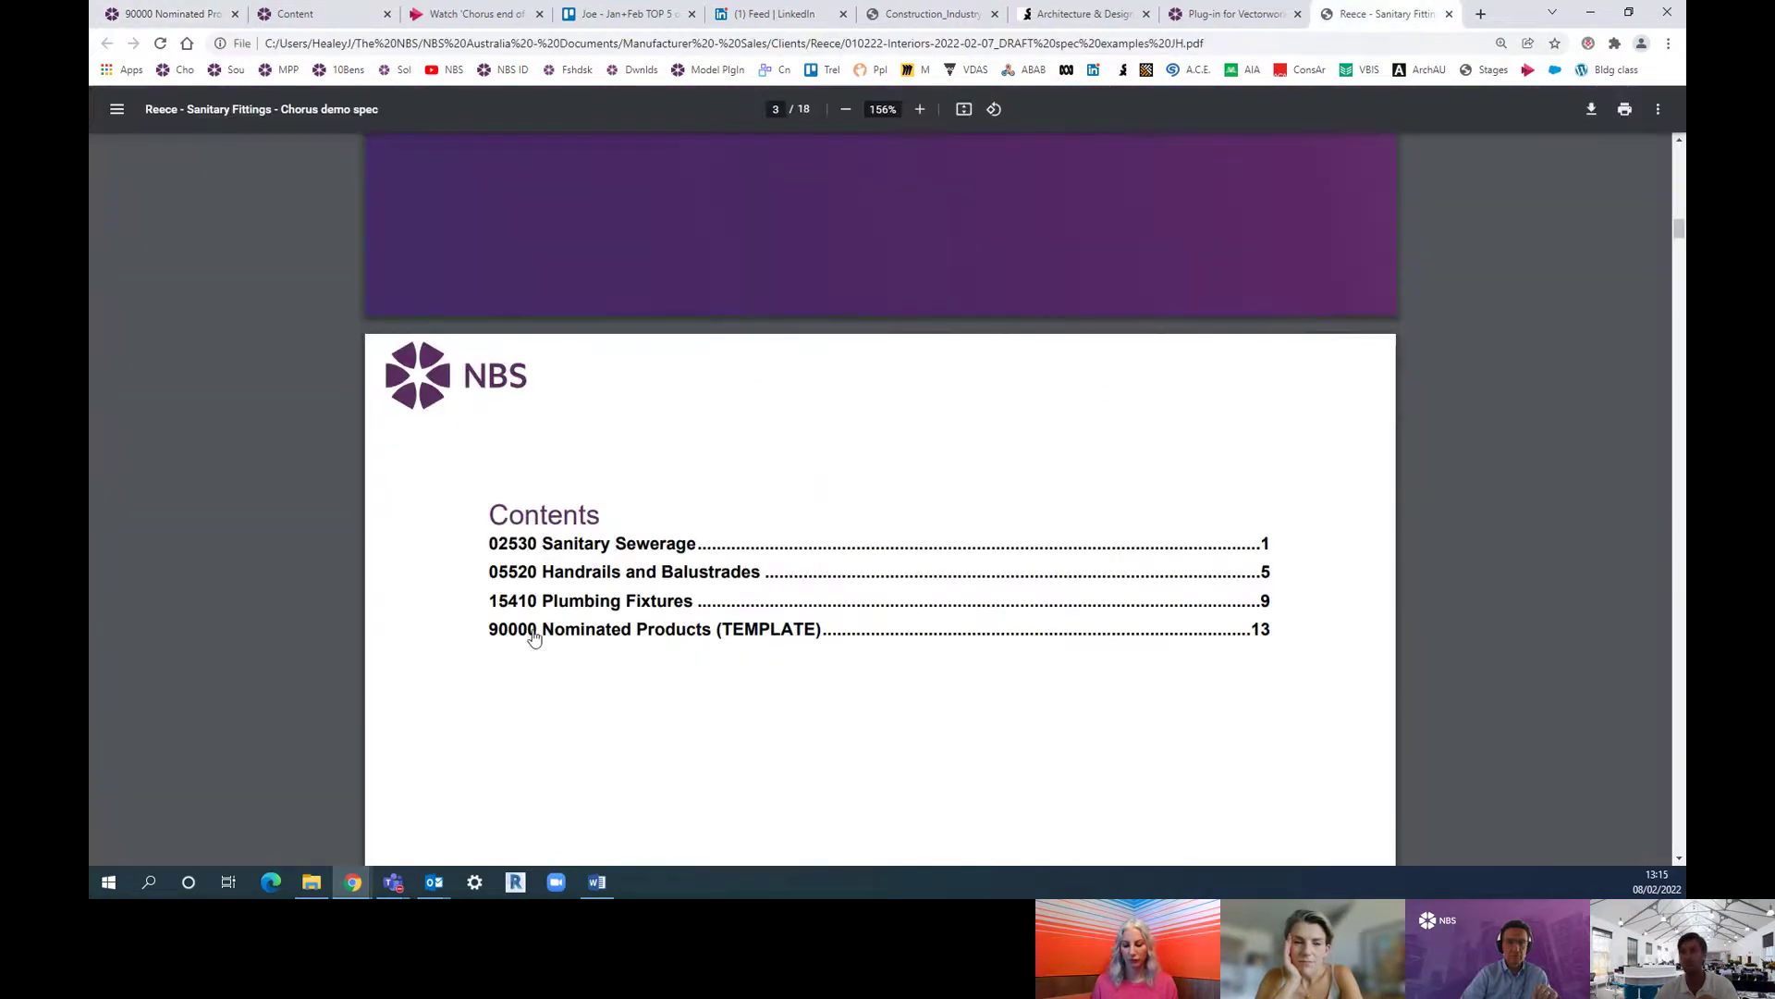
{"action": "left_click", "coordinate": [593, 636]}
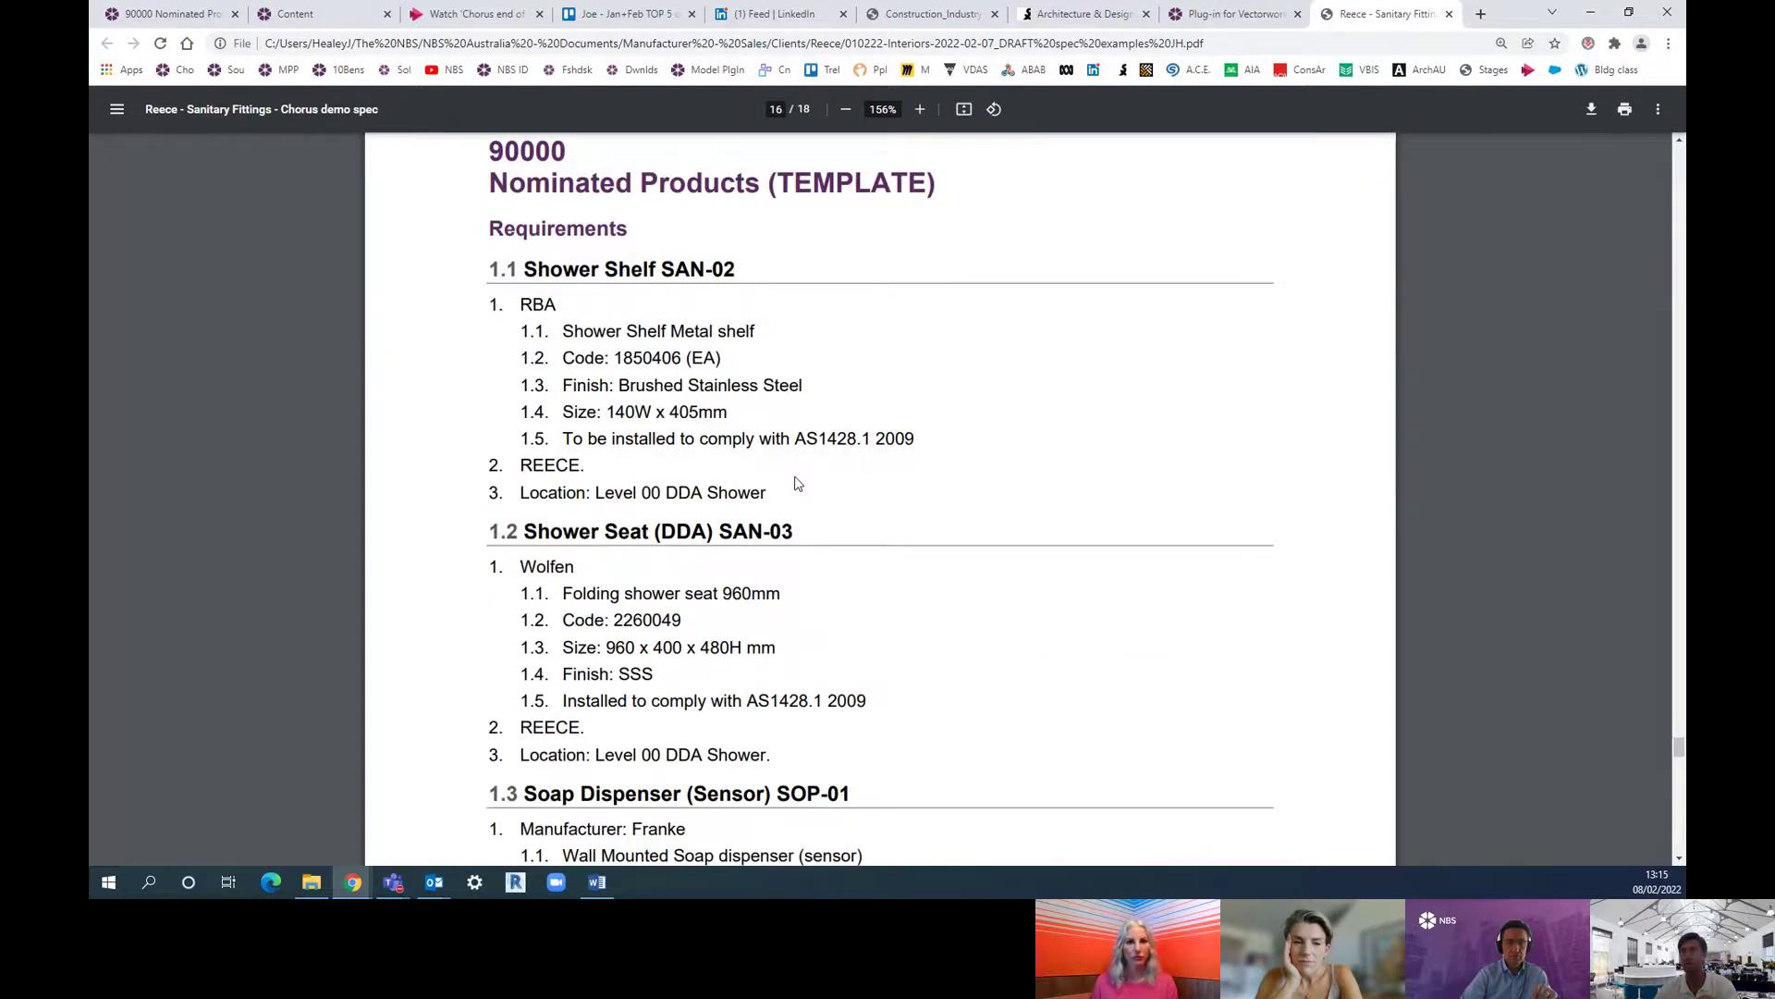
{"action": "scroll", "coordinate": [796, 483], "scroll_direction": "down", "scroll_amount": 8}
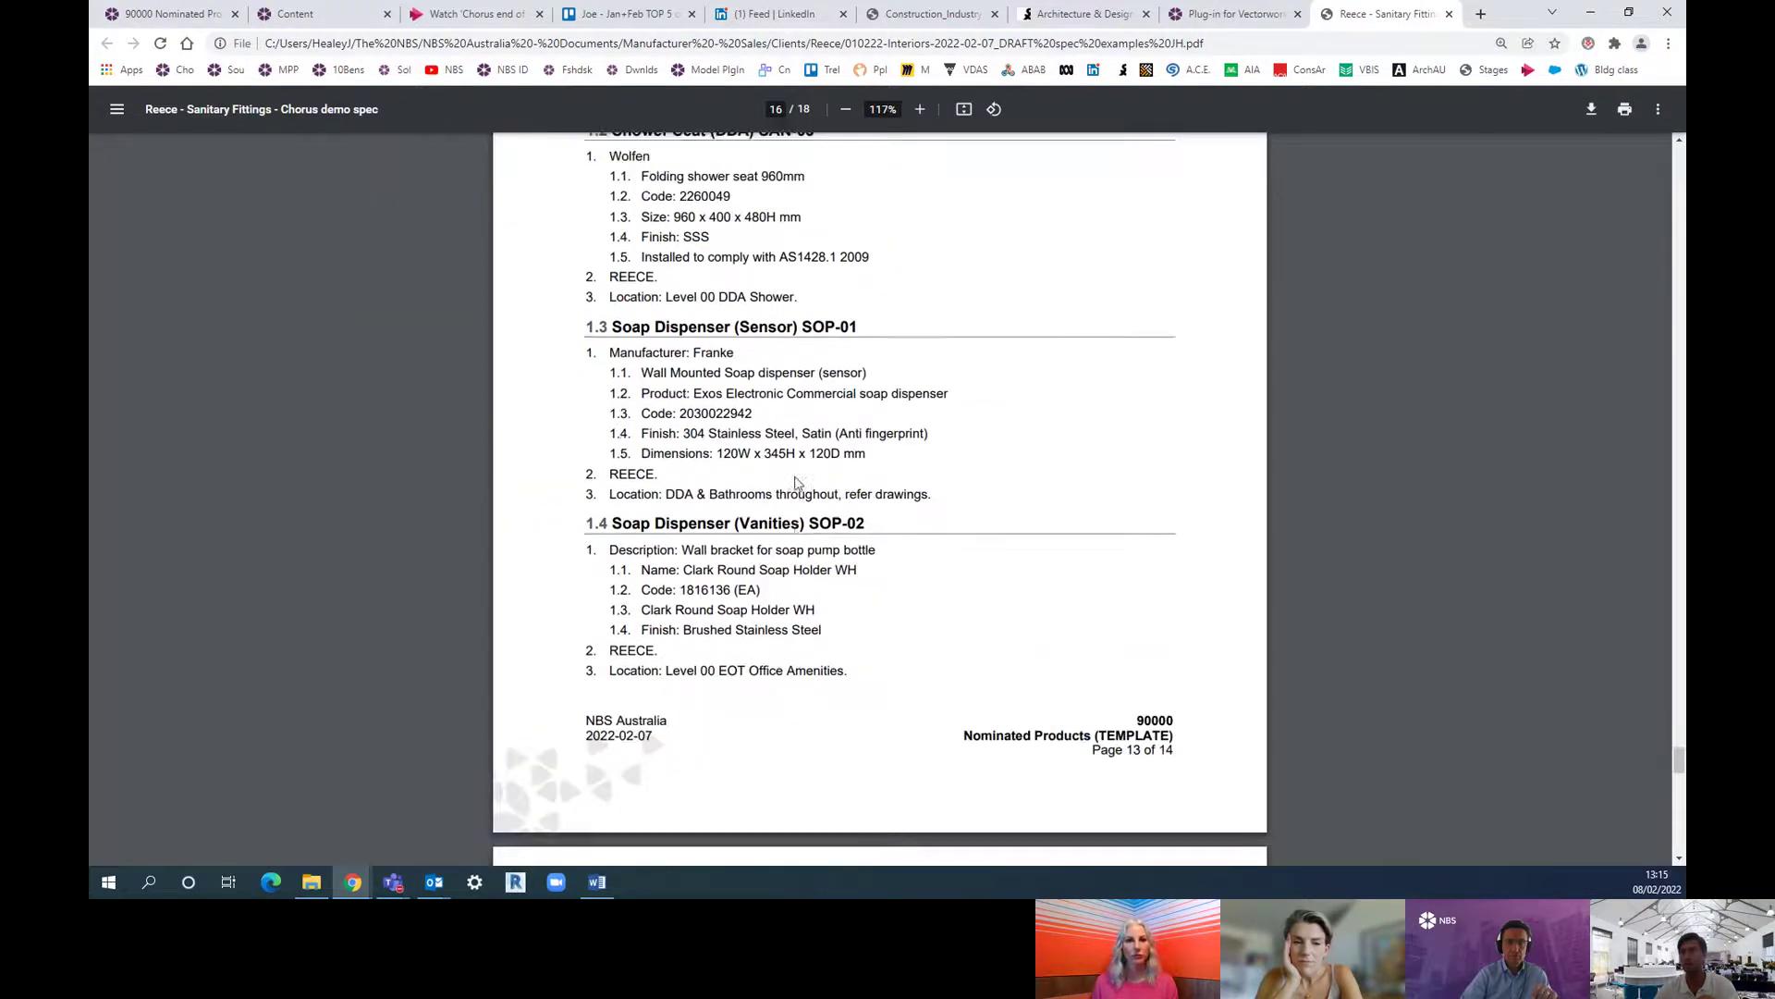
{"action": "scroll", "coordinate": [796, 482], "scroll_direction": "down", "scroll_amount": 2}
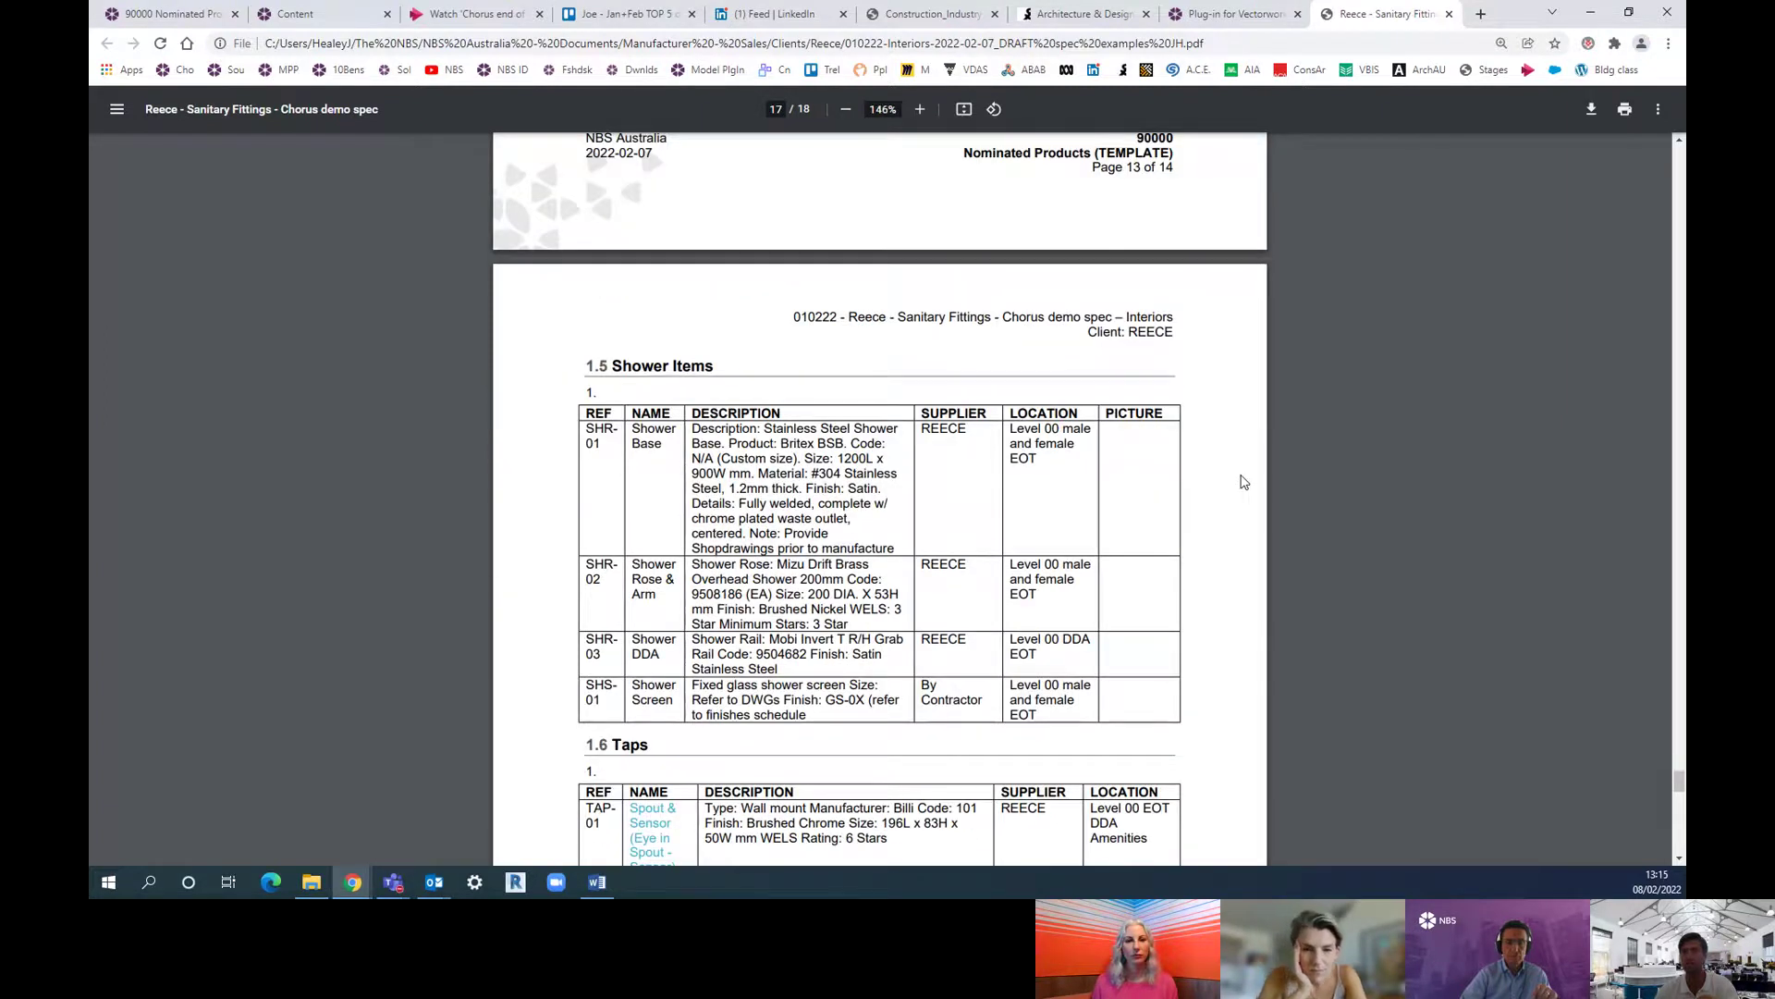
{"action": "scroll", "coordinate": [1248, 481], "scroll_direction": "up", "scroll_amount": 2}
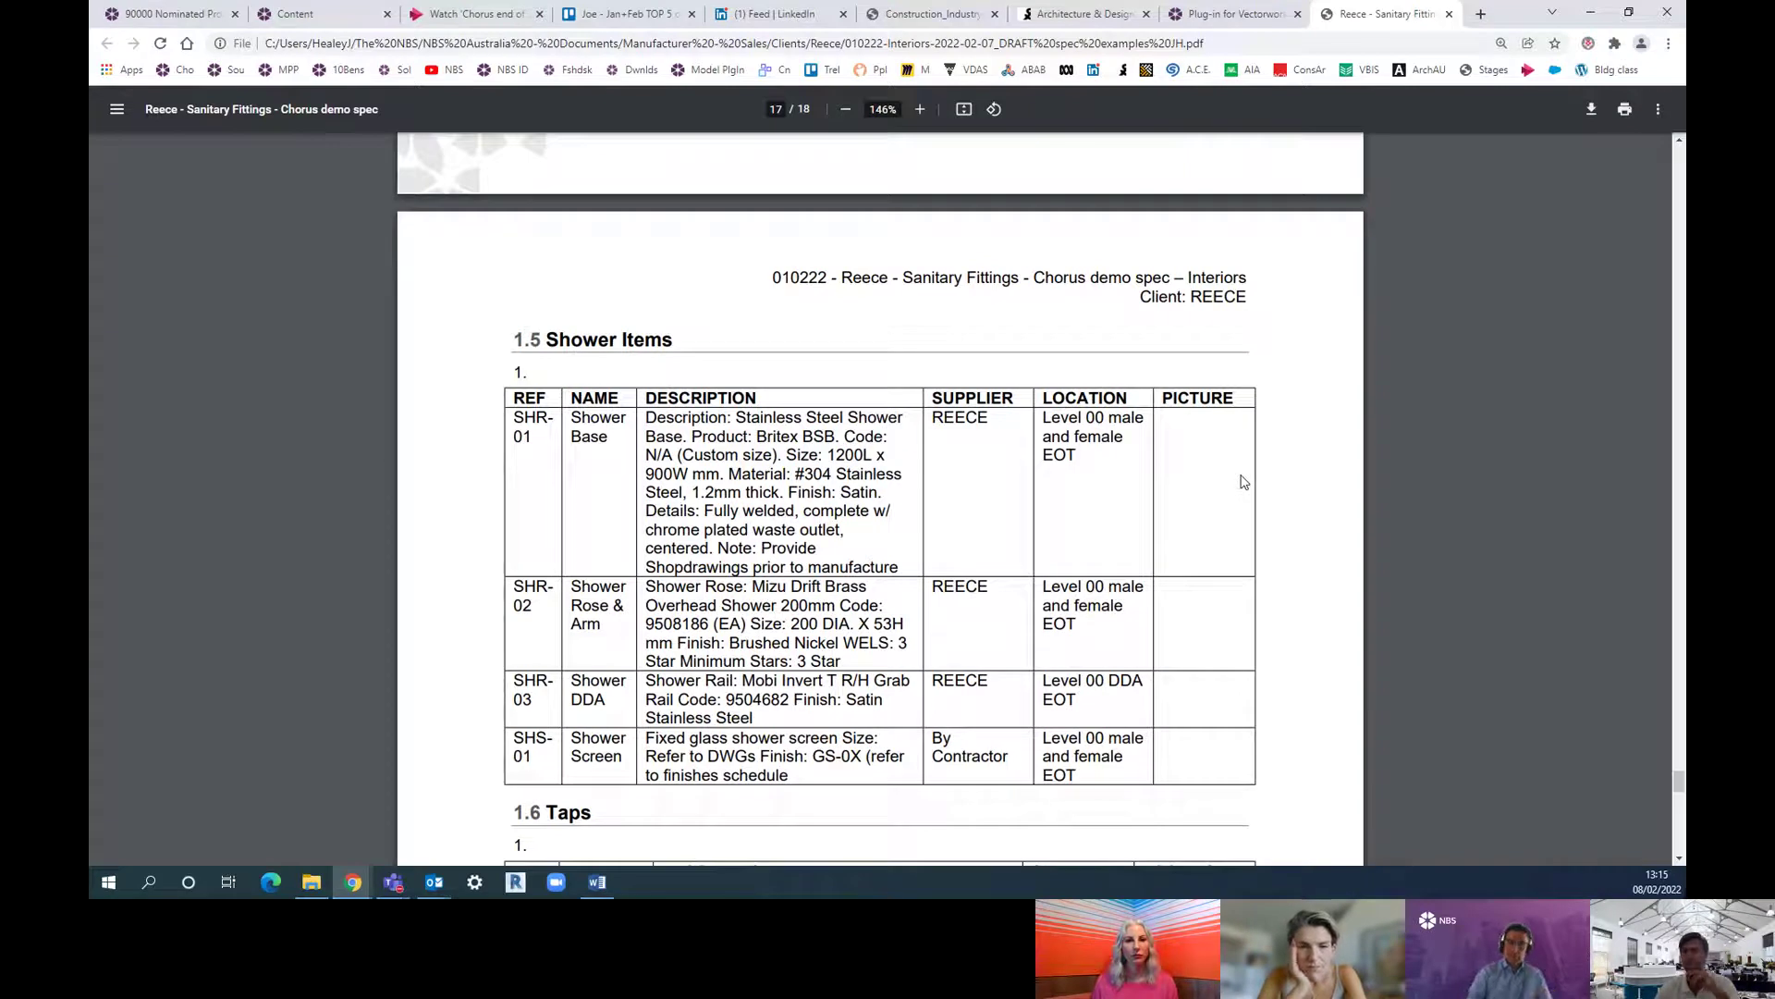
{"action": "scroll", "coordinate": [1243, 482], "scroll_direction": "down", "scroll_amount": 4}
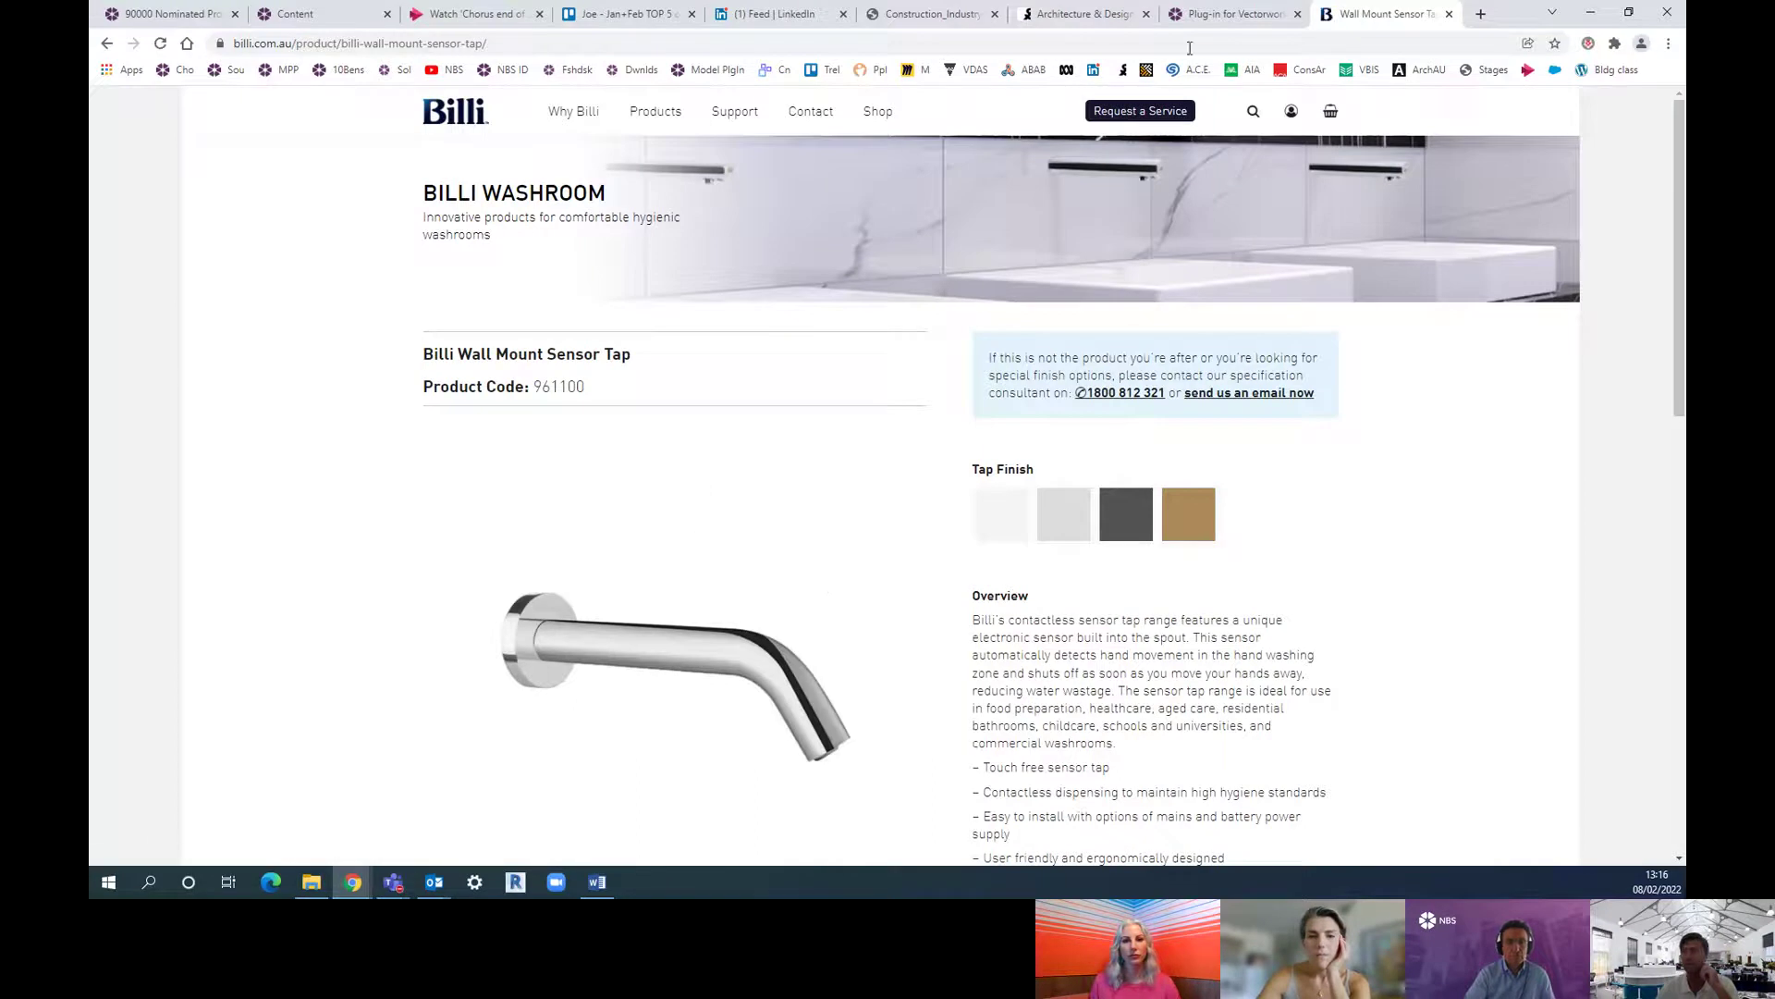
Step: Go back from the Billi product page to the specification PDF and locate its contents page
{"action": "left_click", "coordinate": [1215, 17]}
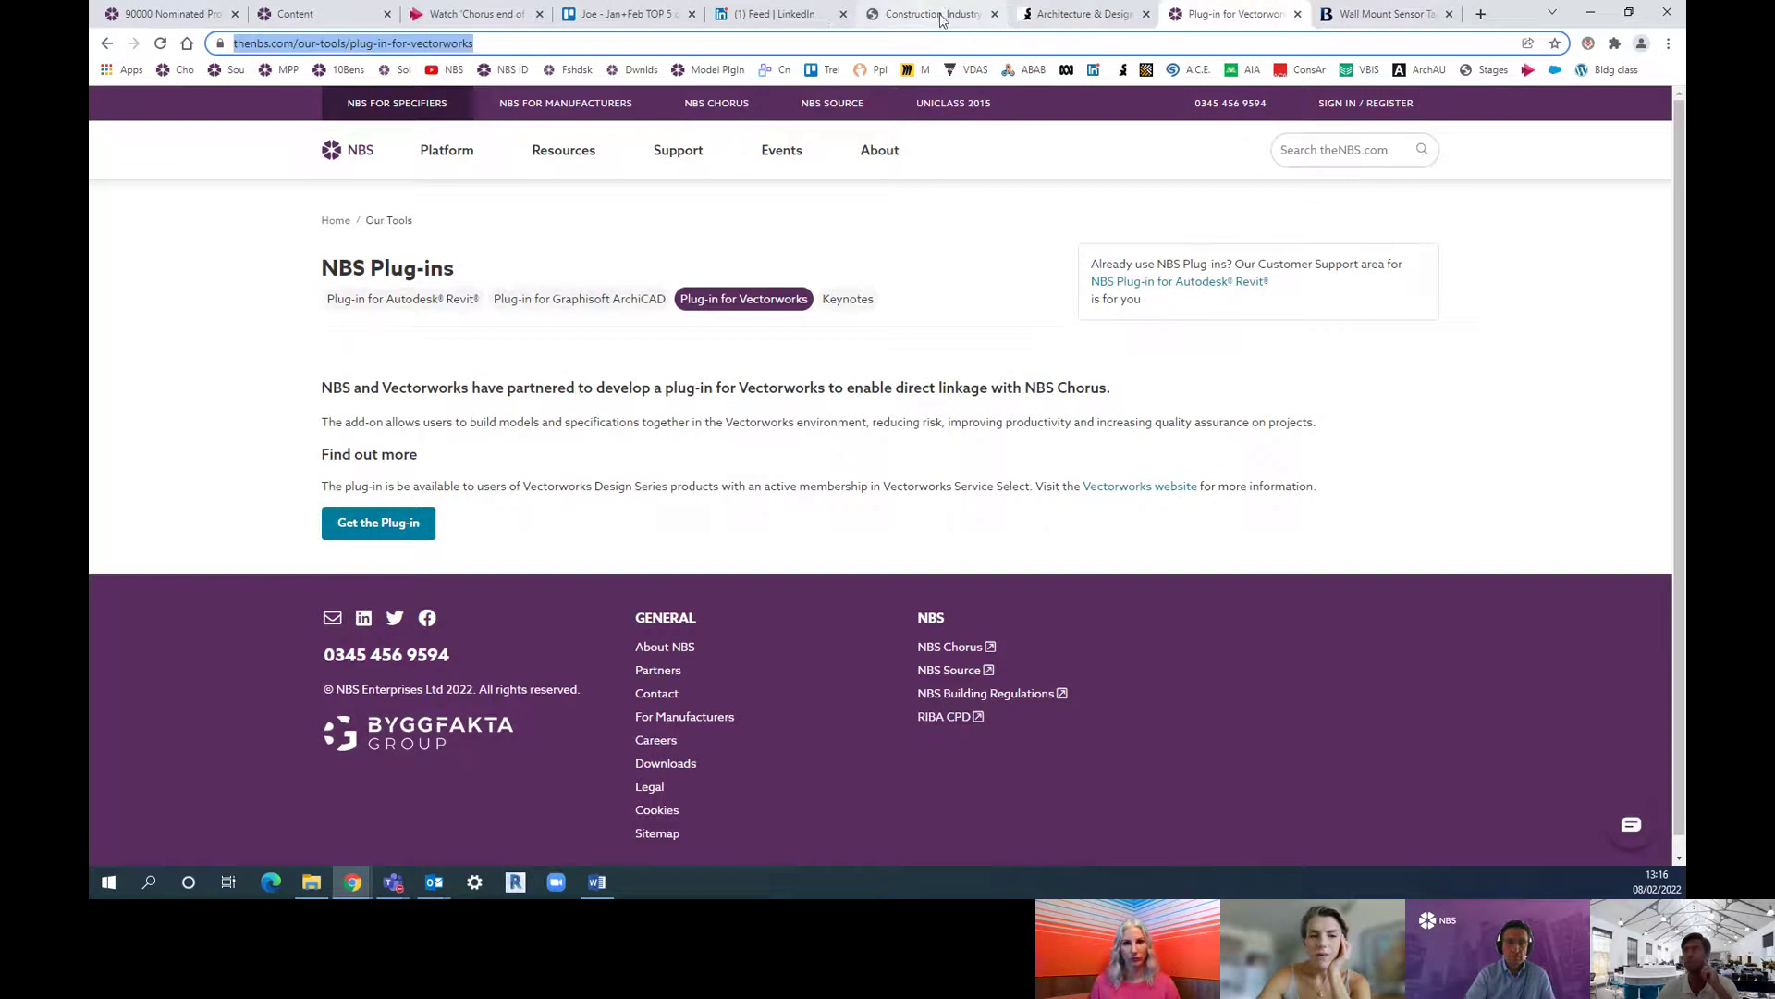
{"action": "left_click", "coordinate": [167, 14]}
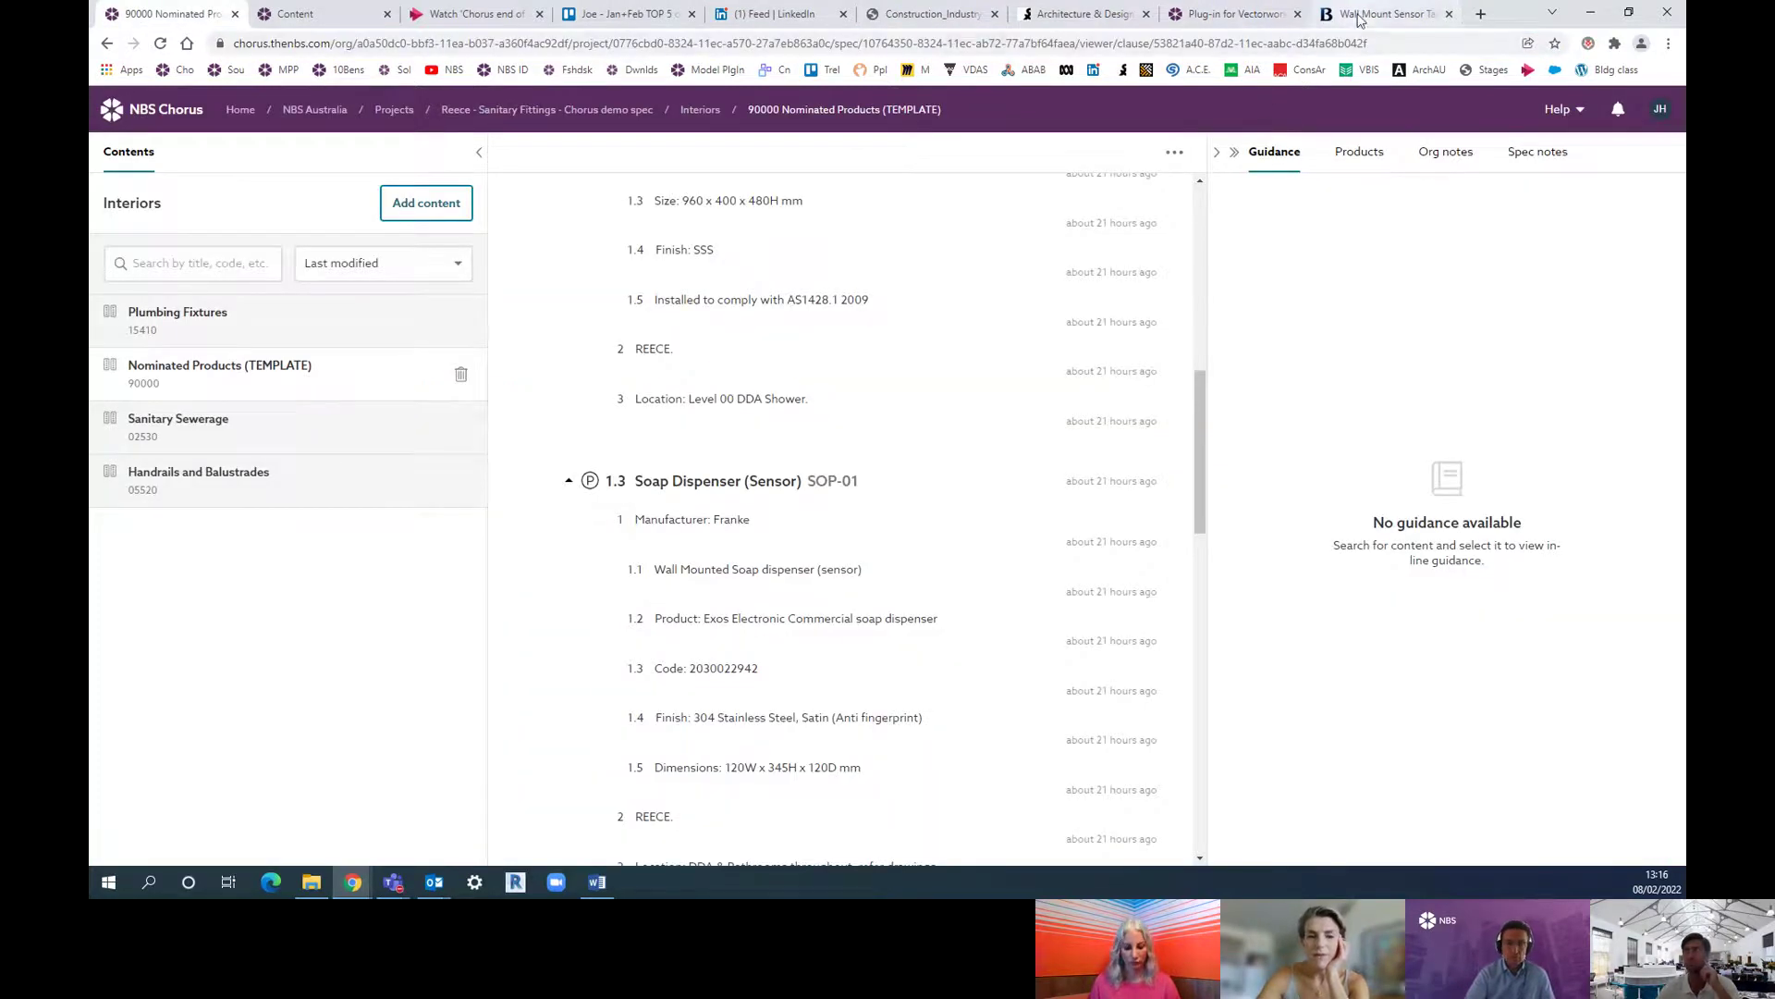
{"action": "left_click", "coordinate": [1387, 14]}
{"action": "left_click", "coordinate": [107, 46]}
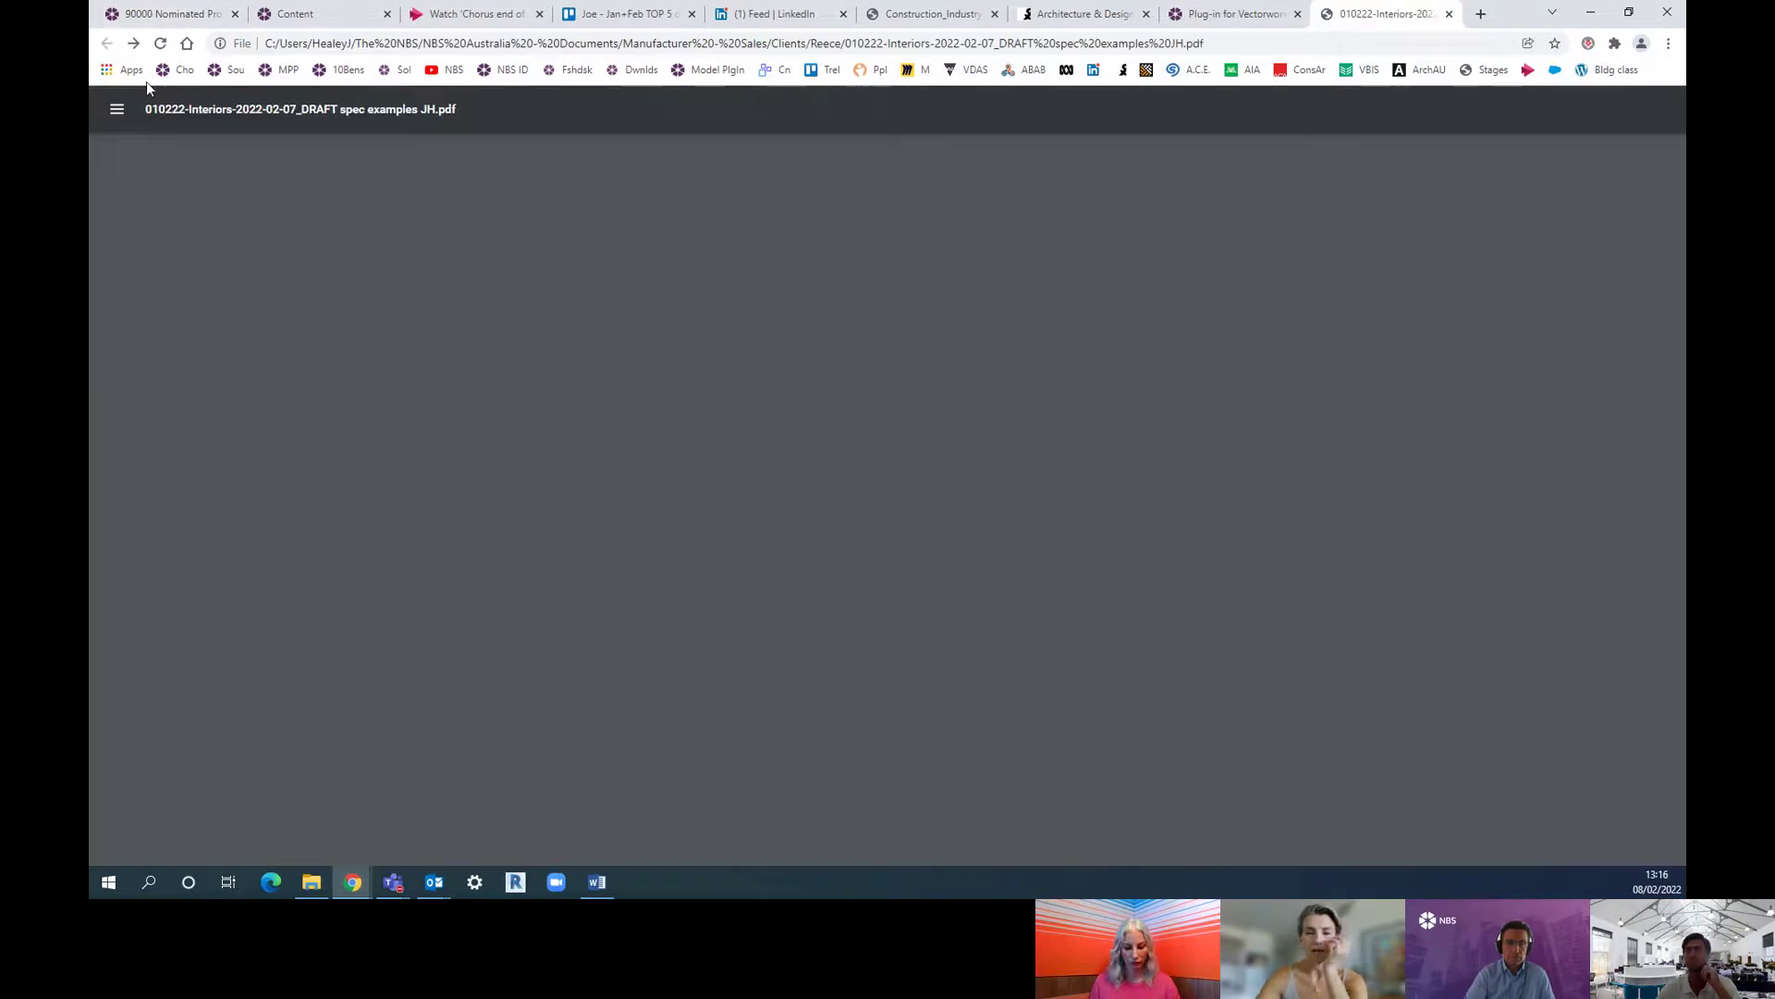
{"action": "scroll", "coordinate": [546, 323], "scroll_direction": "down", "scroll_amount": 20}
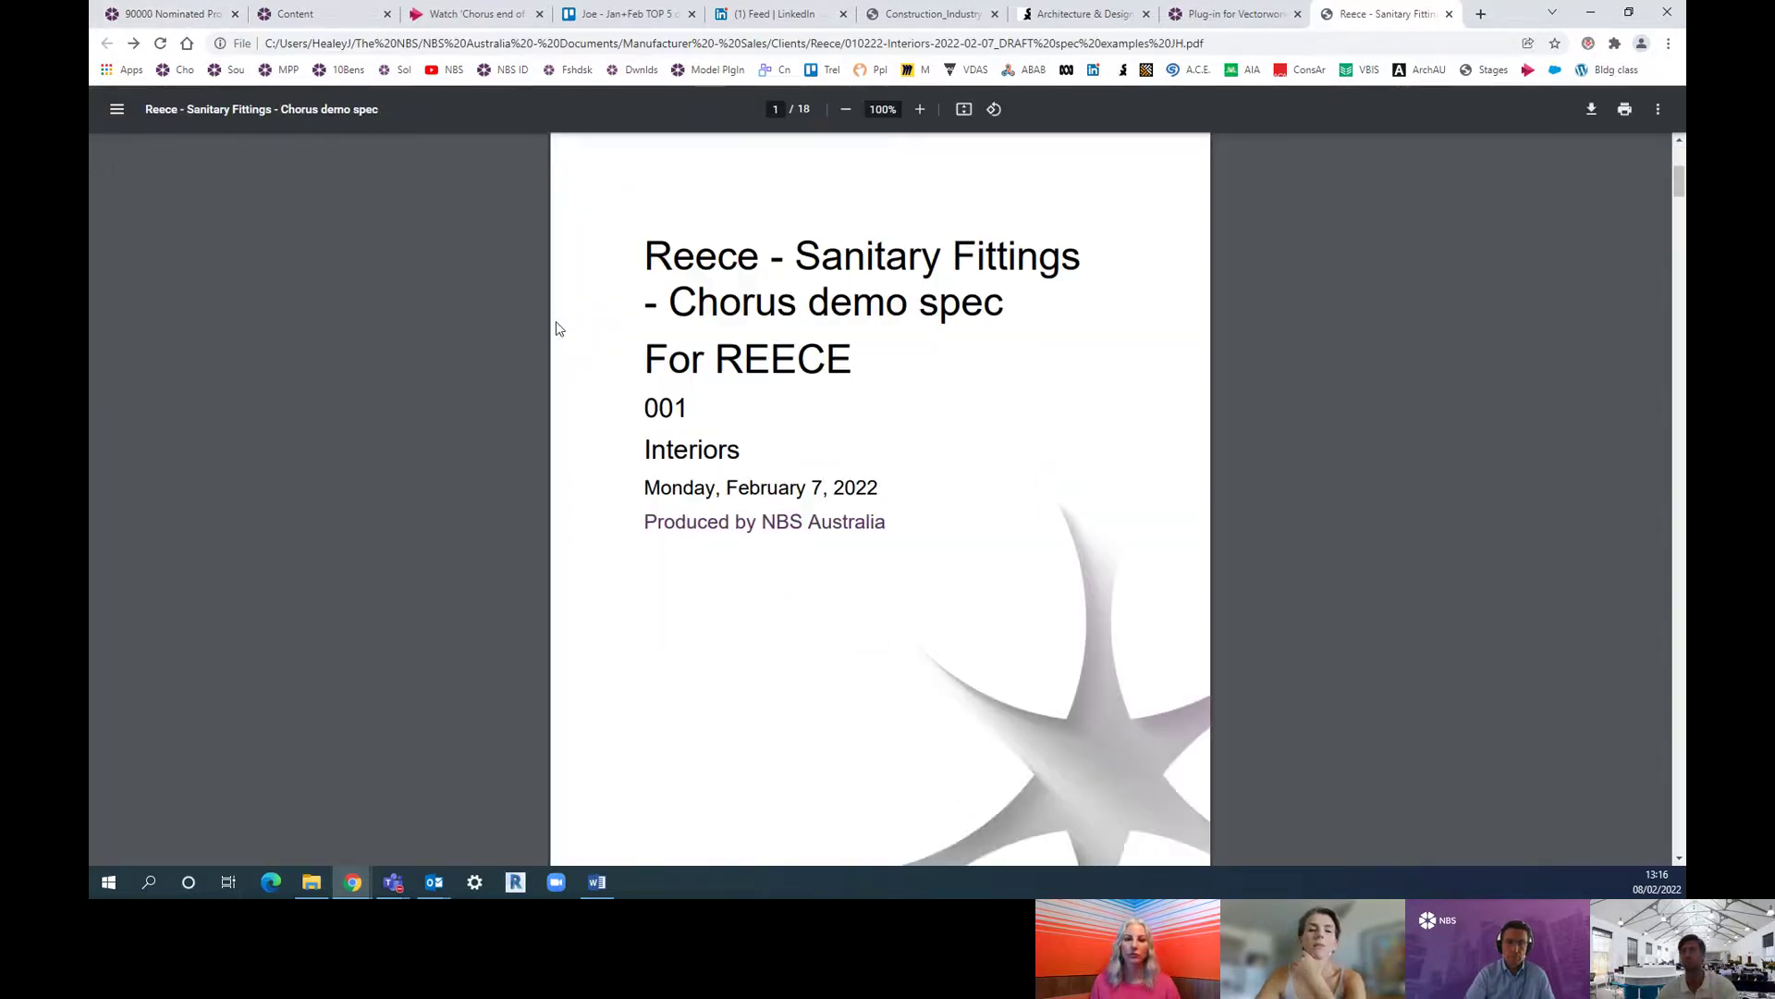
{"action": "scroll", "coordinate": [557, 329], "scroll_direction": "down", "scroll_amount": 10}
{"action": "scroll", "coordinate": [564, 324], "scroll_direction": "up", "scroll_amount": 20}
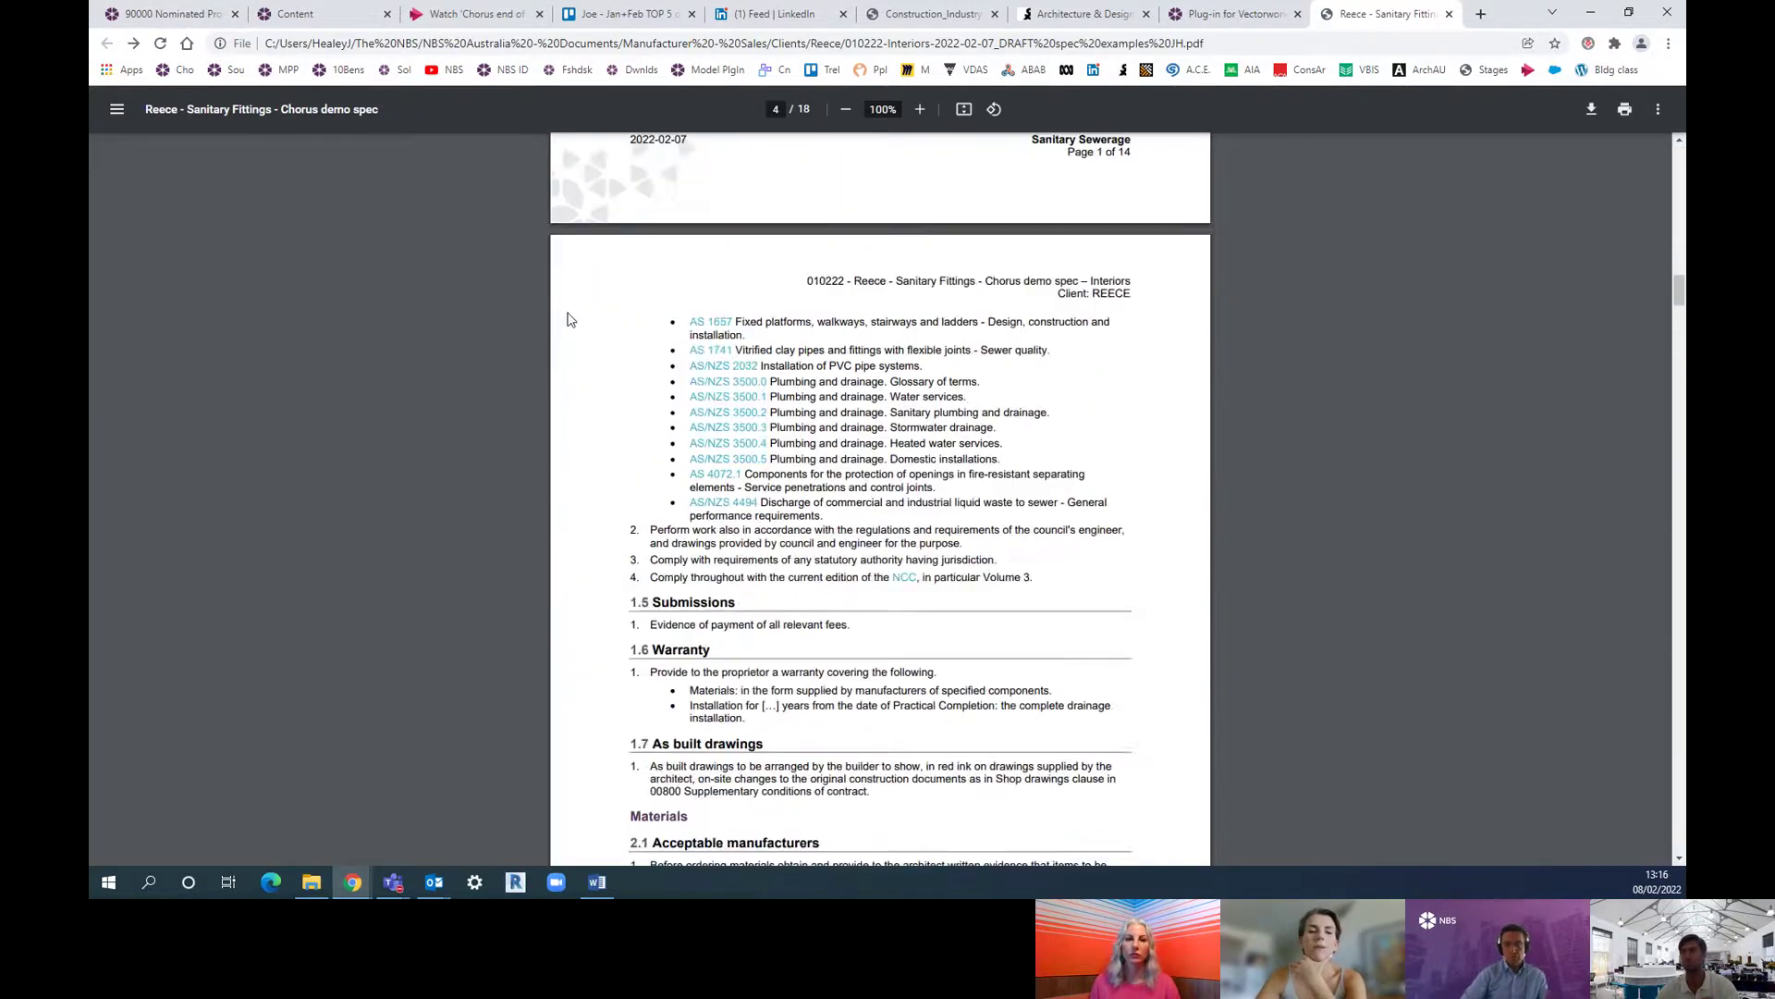
{"action": "scroll", "coordinate": [590, 416], "scroll_direction": "down", "scroll_amount": 4}
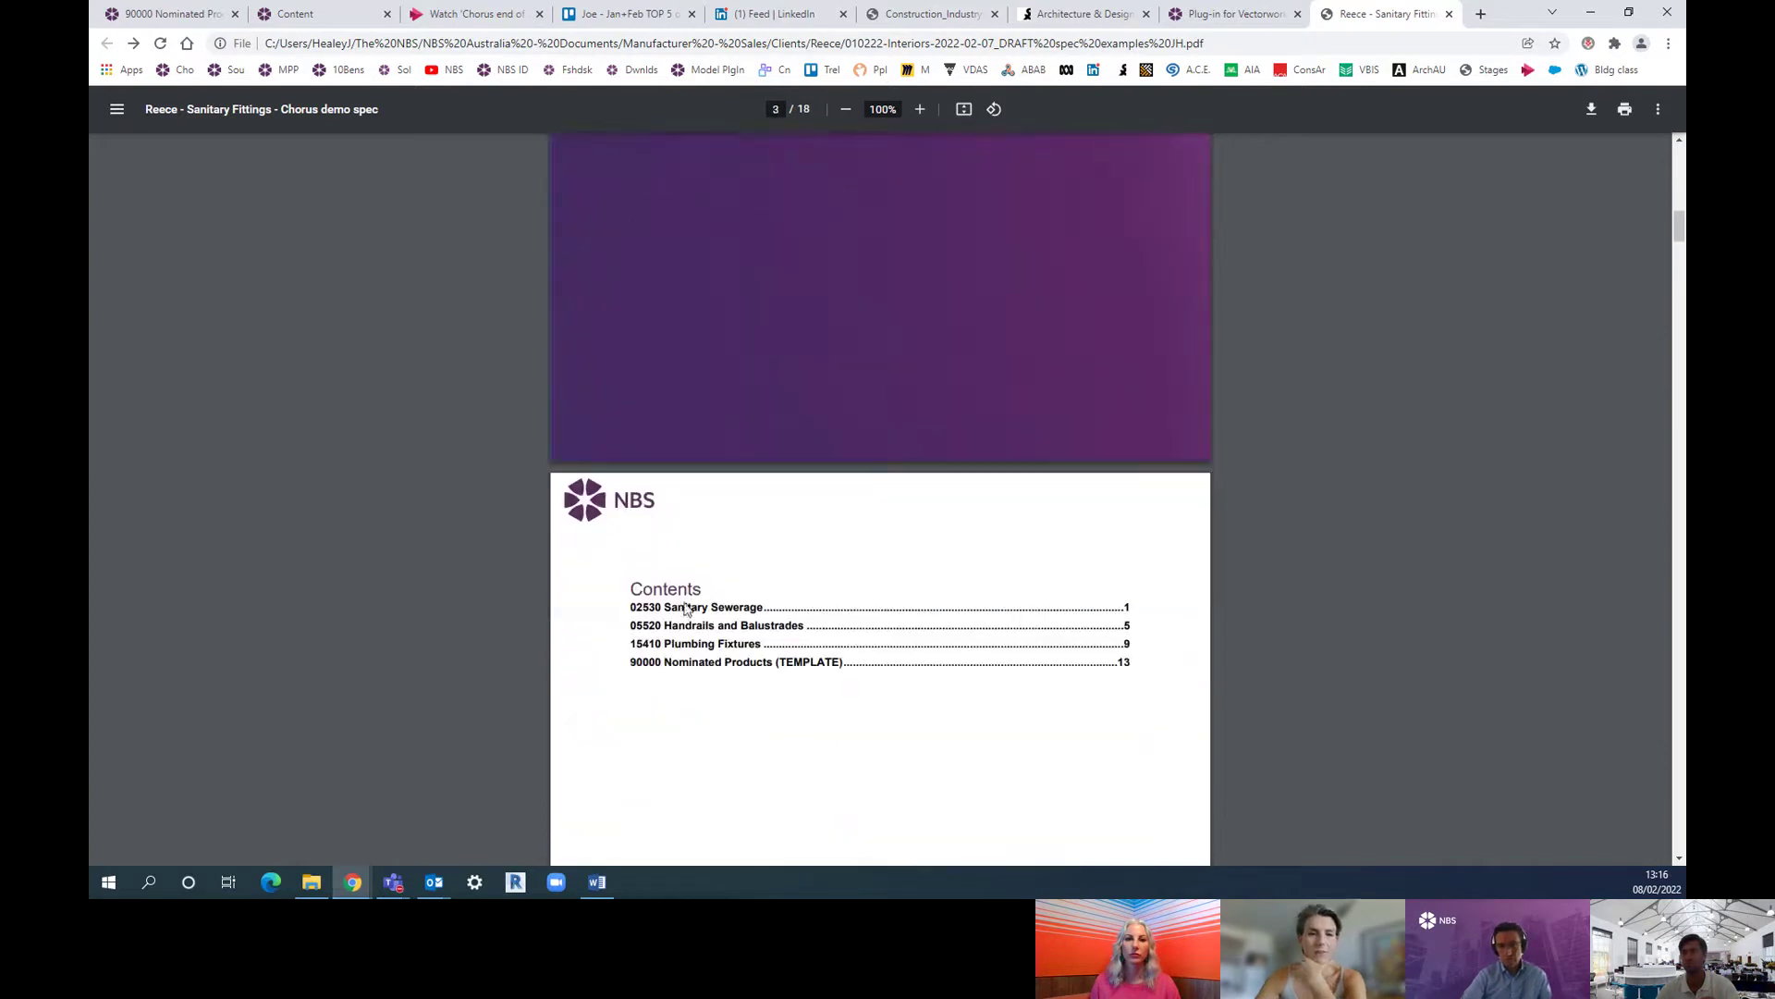
Step: Jump to Nominated Products (TEMPLATE) in the PDF and examine the 1.5 Shower Items and 1.6 Taps tables
{"action": "left_click", "coordinate": [724, 663]}
{"action": "scroll", "coordinate": [787, 519], "scroll_direction": "down", "scroll_amount": 15}
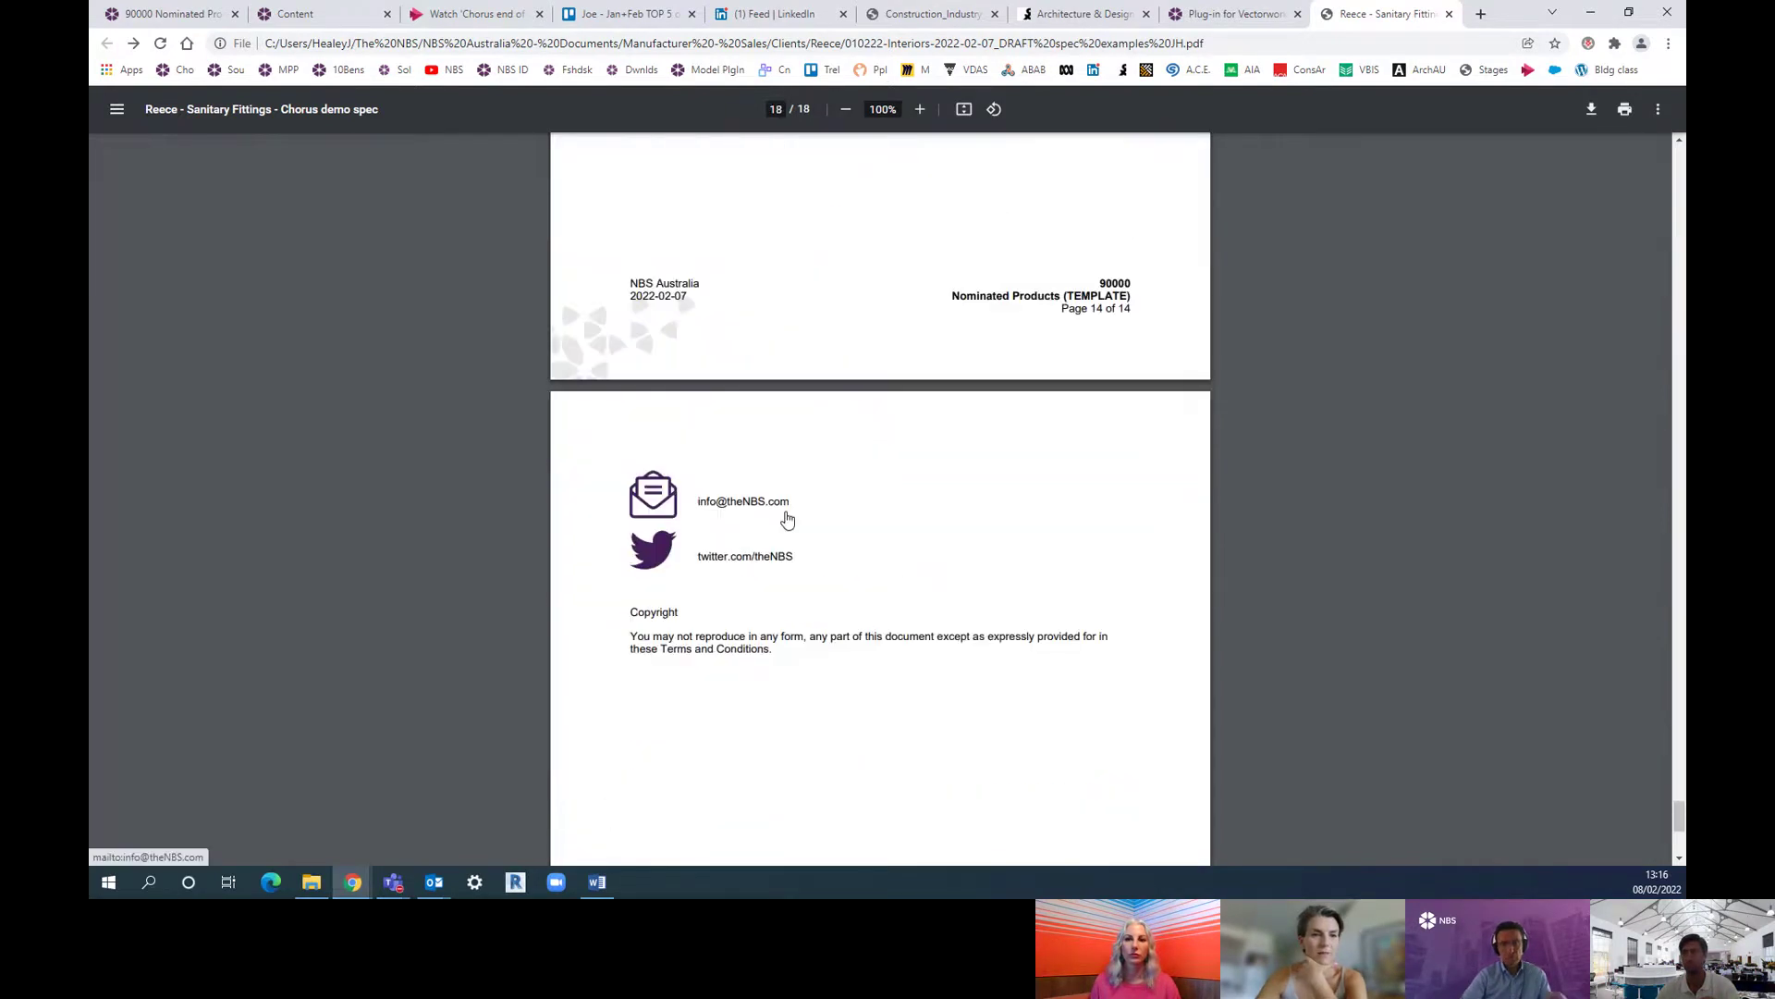
{"action": "scroll", "coordinate": [787, 519], "scroll_direction": "up", "scroll_amount": 10}
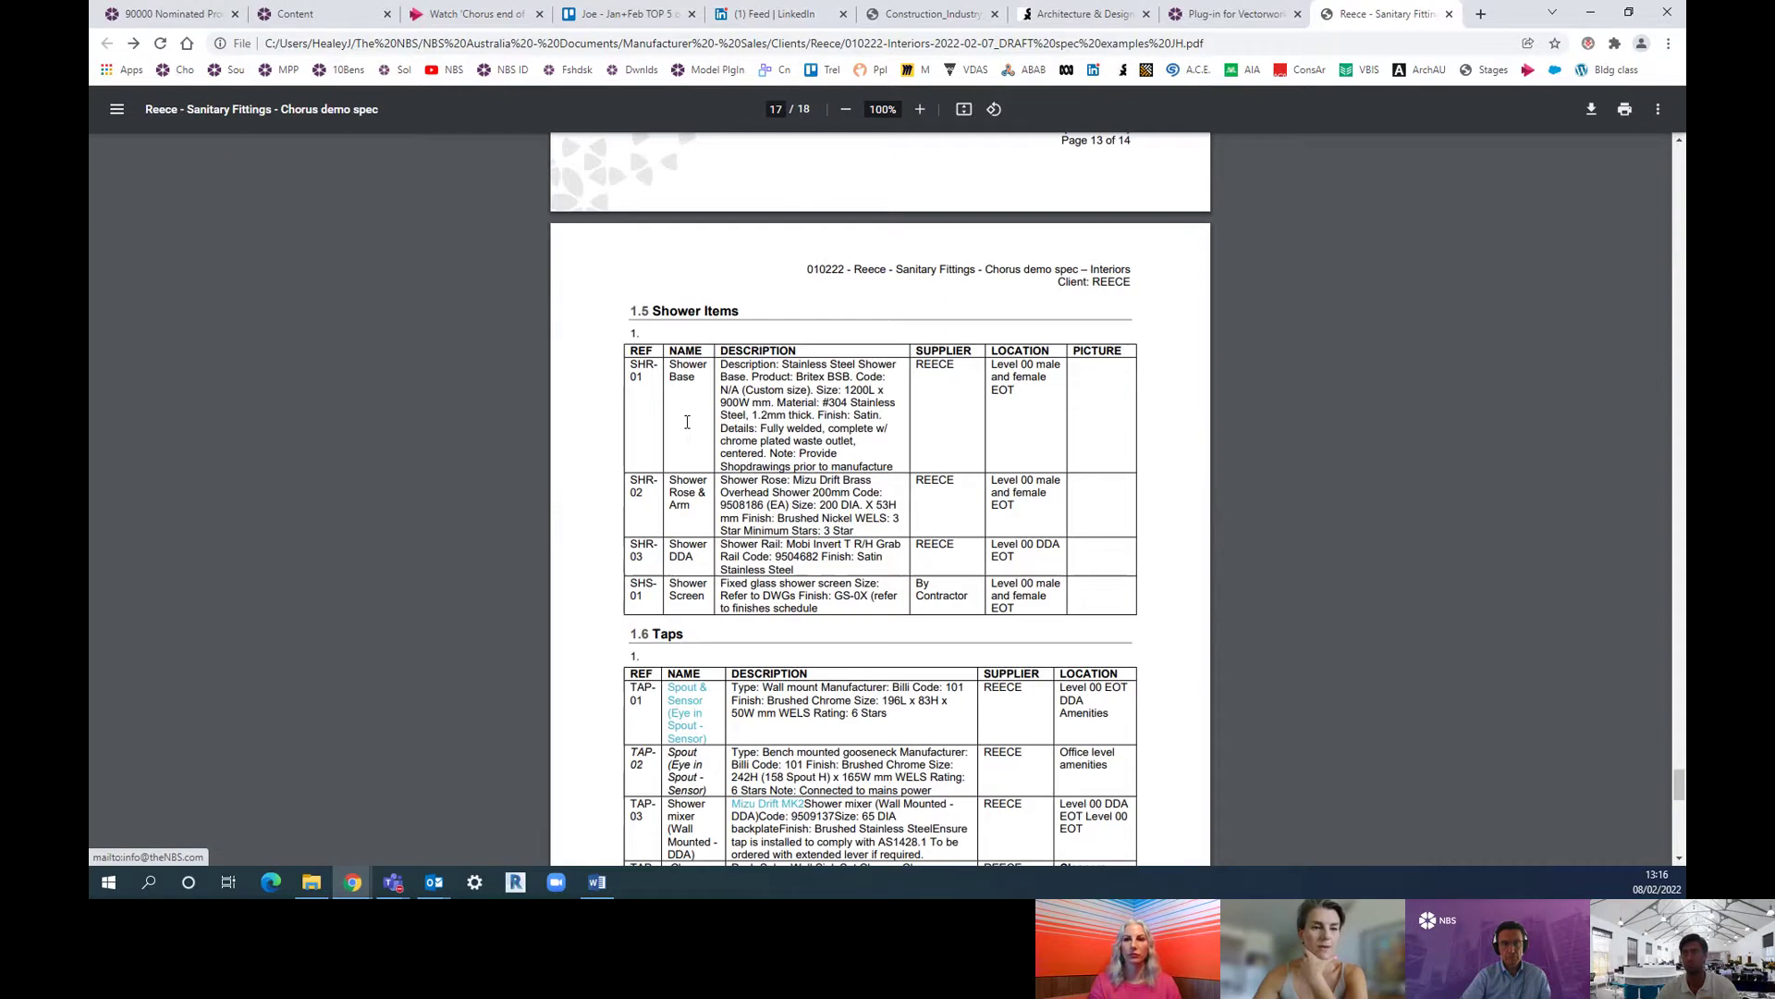
{"action": "scroll", "coordinate": [558, 389], "scroll_direction": "up", "scroll_amount": 1, "text": "ctrl"}
Step: Switch back to Nominated Products (TEMPLATE) in NBS Chorus and examine its Shower Items and Taps tables
{"action": "key", "text": "ctrl+Tab"}
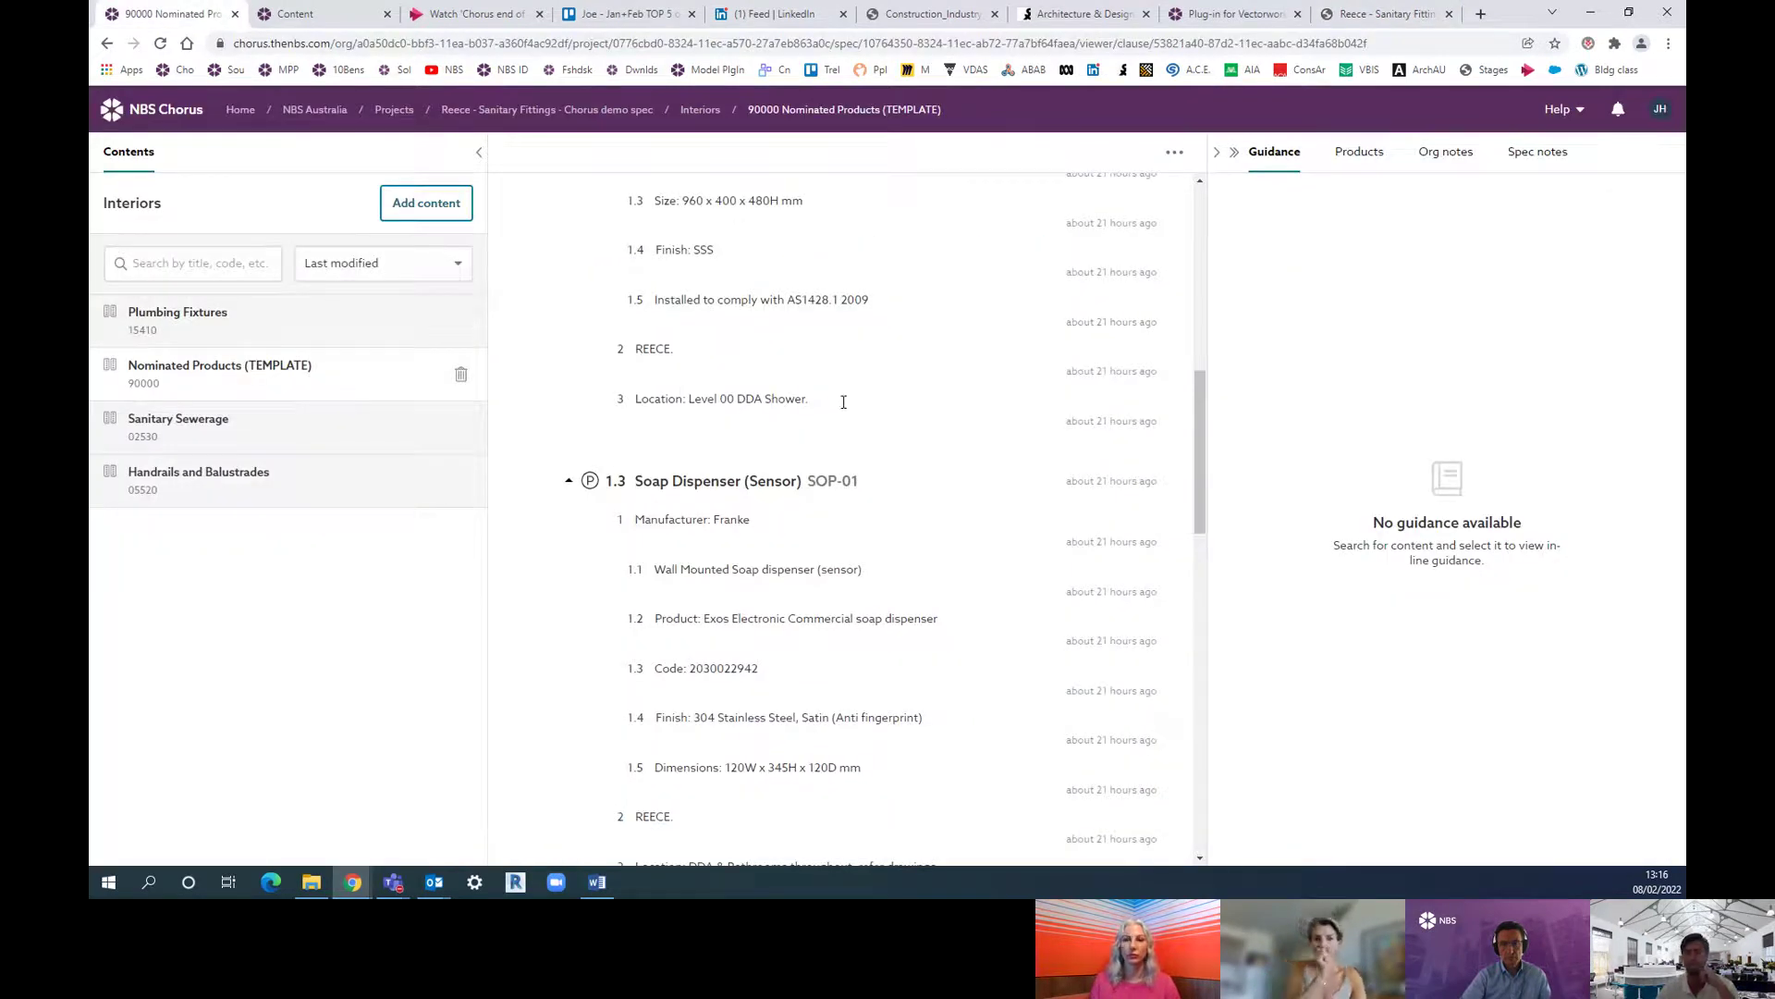
{"action": "scroll", "coordinate": [844, 401], "scroll_direction": "up", "scroll_amount": 2}
{"action": "scroll", "coordinate": [844, 403], "scroll_direction": "down", "scroll_amount": 10}
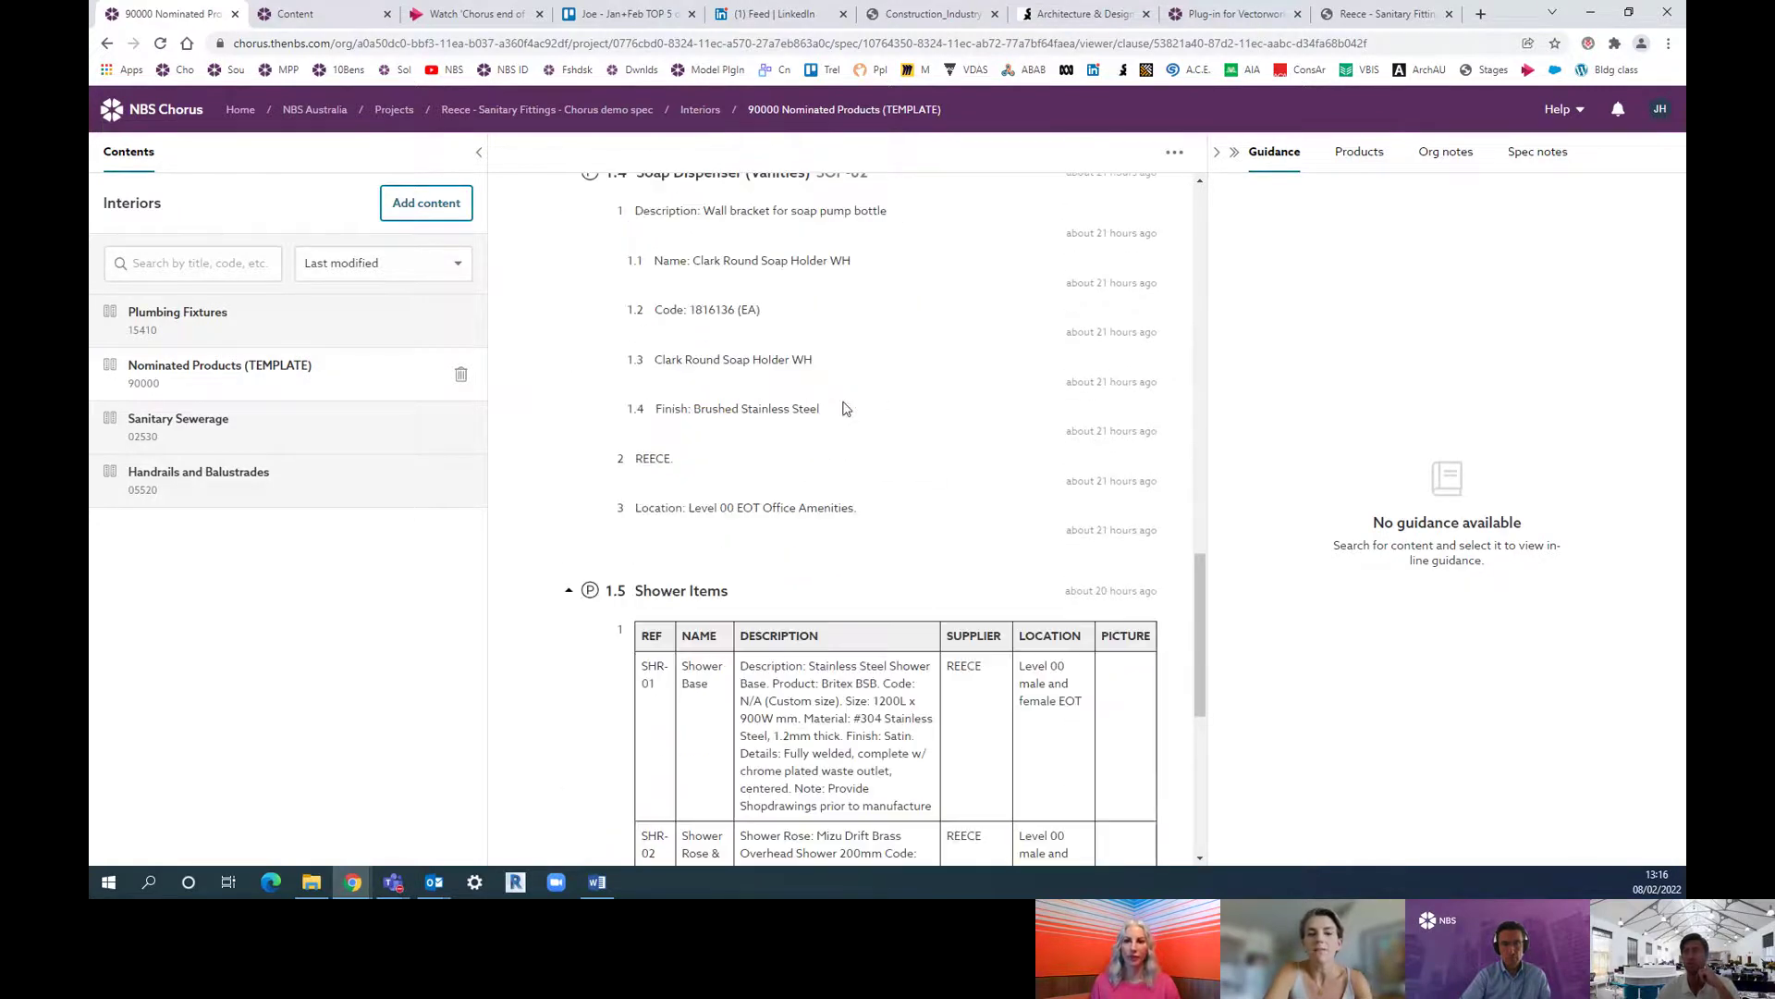
{"action": "scroll", "coordinate": [844, 402], "scroll_direction": "down", "scroll_amount": 15}
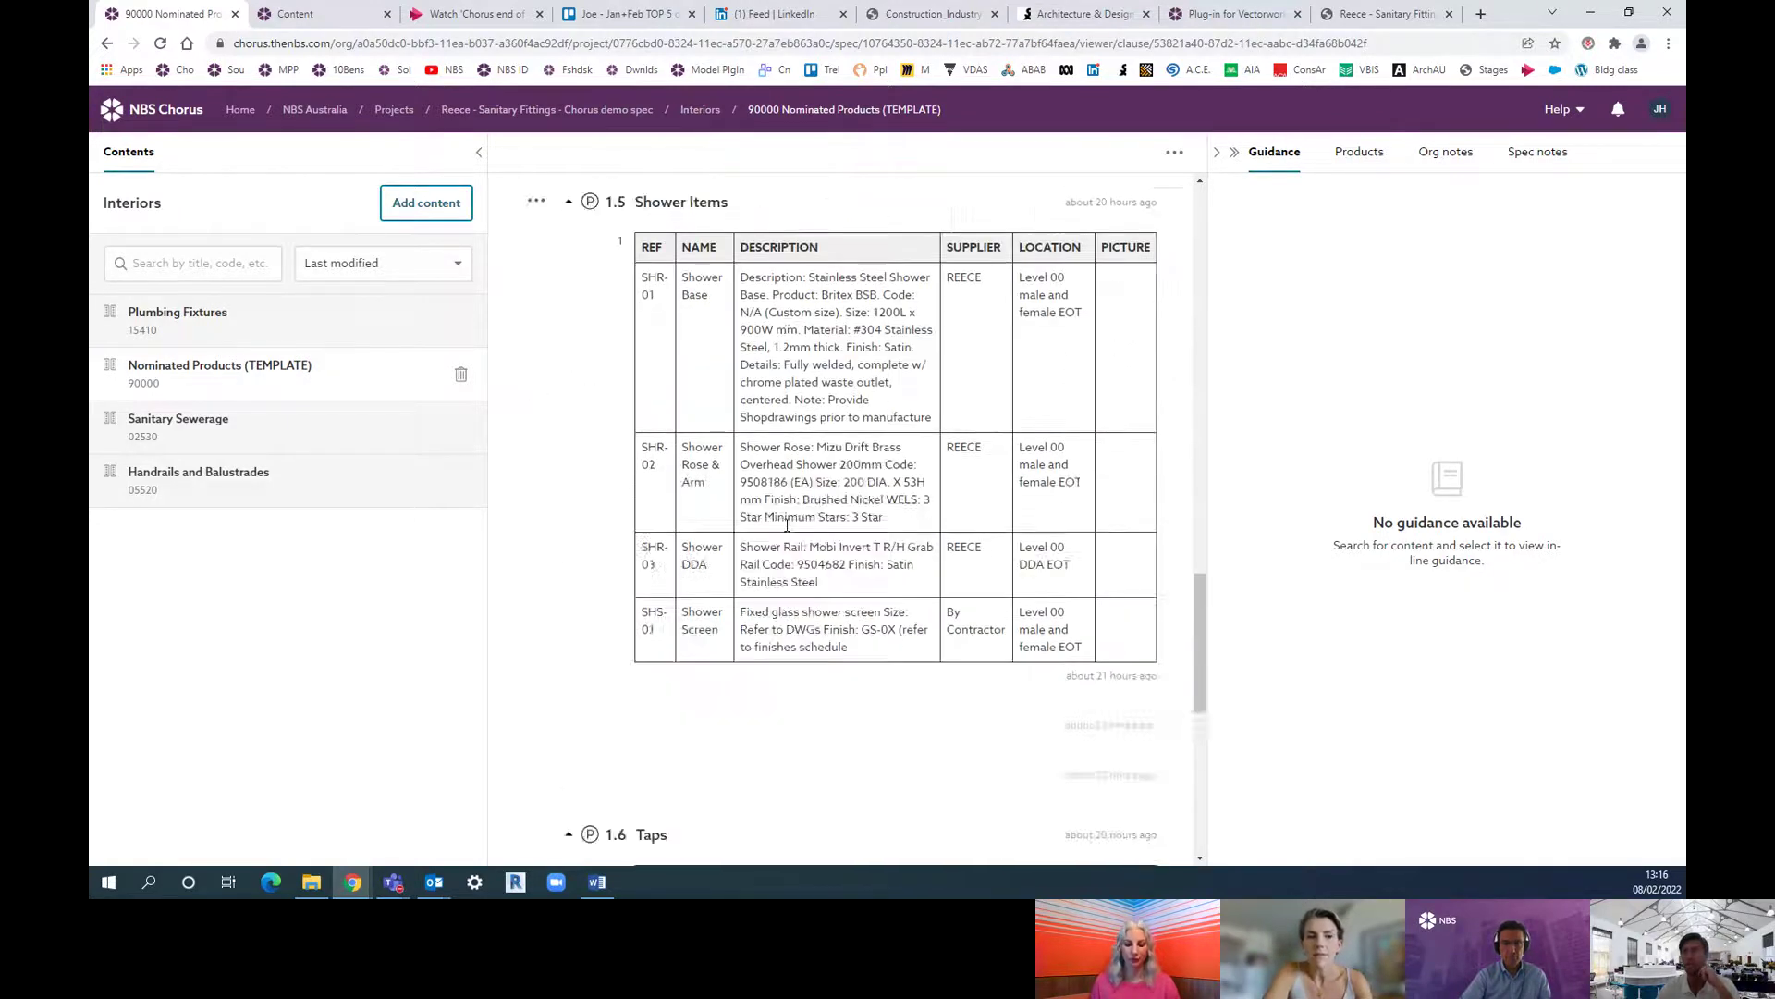
{"action": "scroll", "coordinate": [595, 429], "scroll_direction": "up", "scroll_amount": 3}
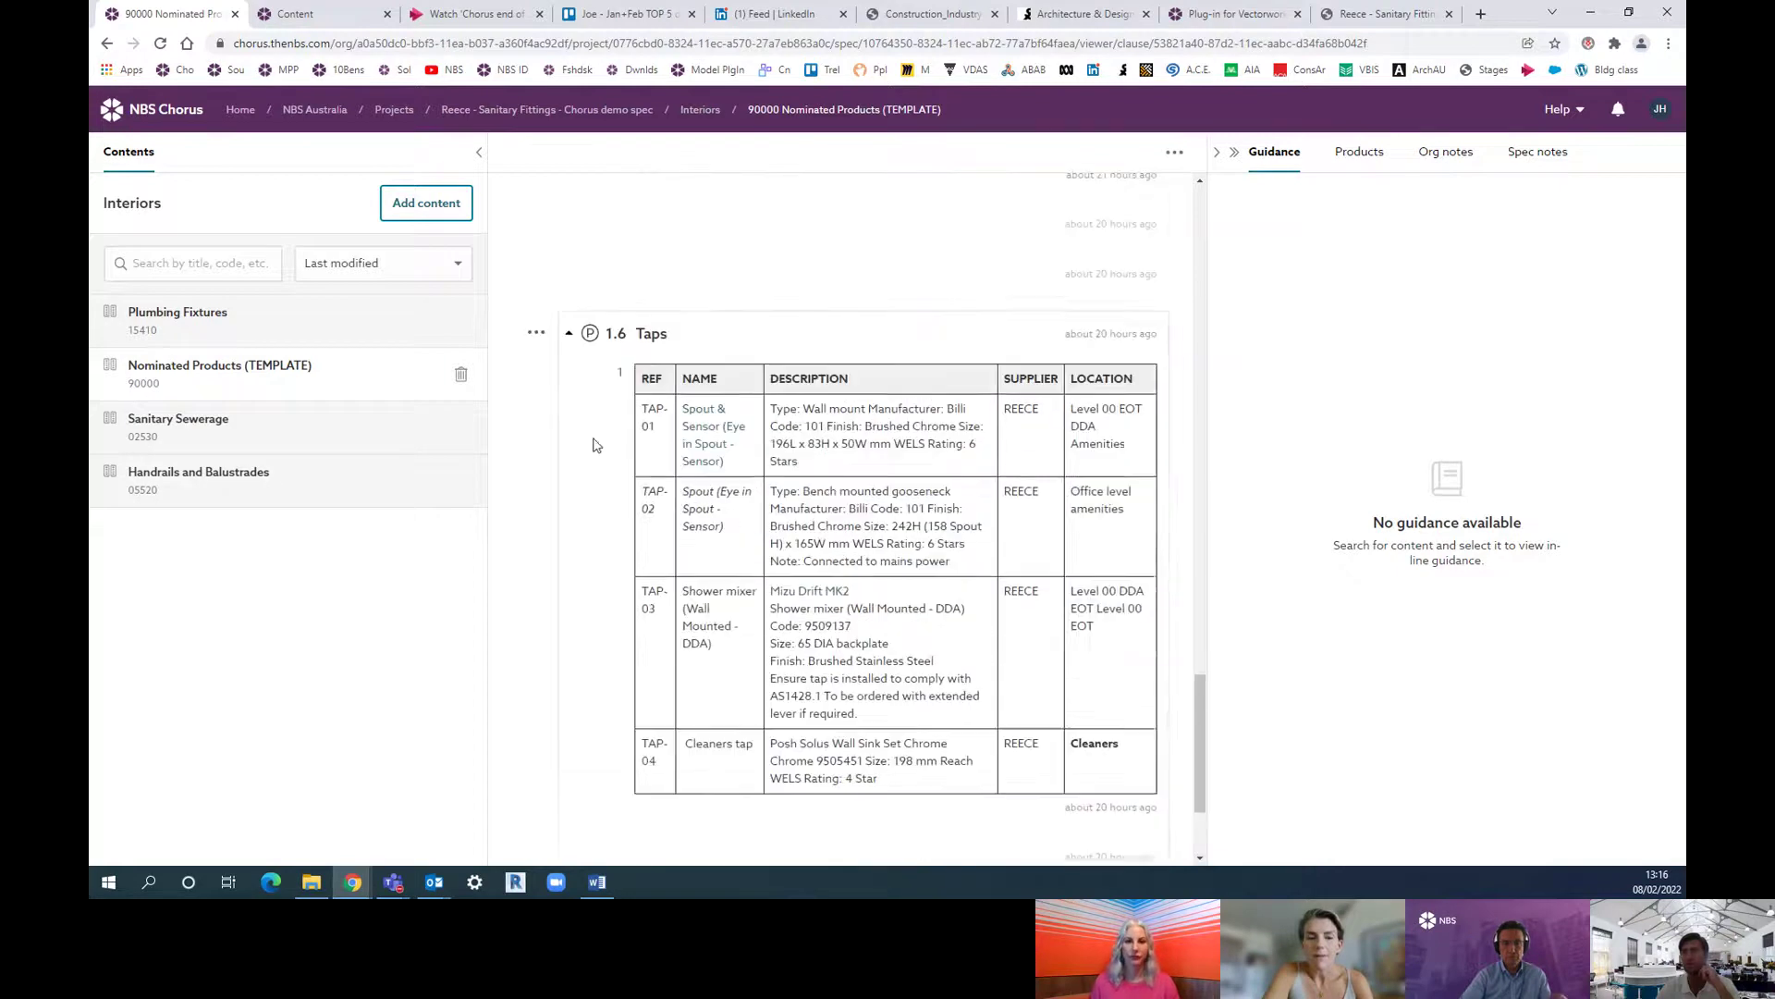
Step: Insert a new clause titled Soap Dispenser (Sensor) below 1.6 Taps in Nominated Products (TEMPLATE)
{"action": "left_click", "coordinate": [536, 335]}
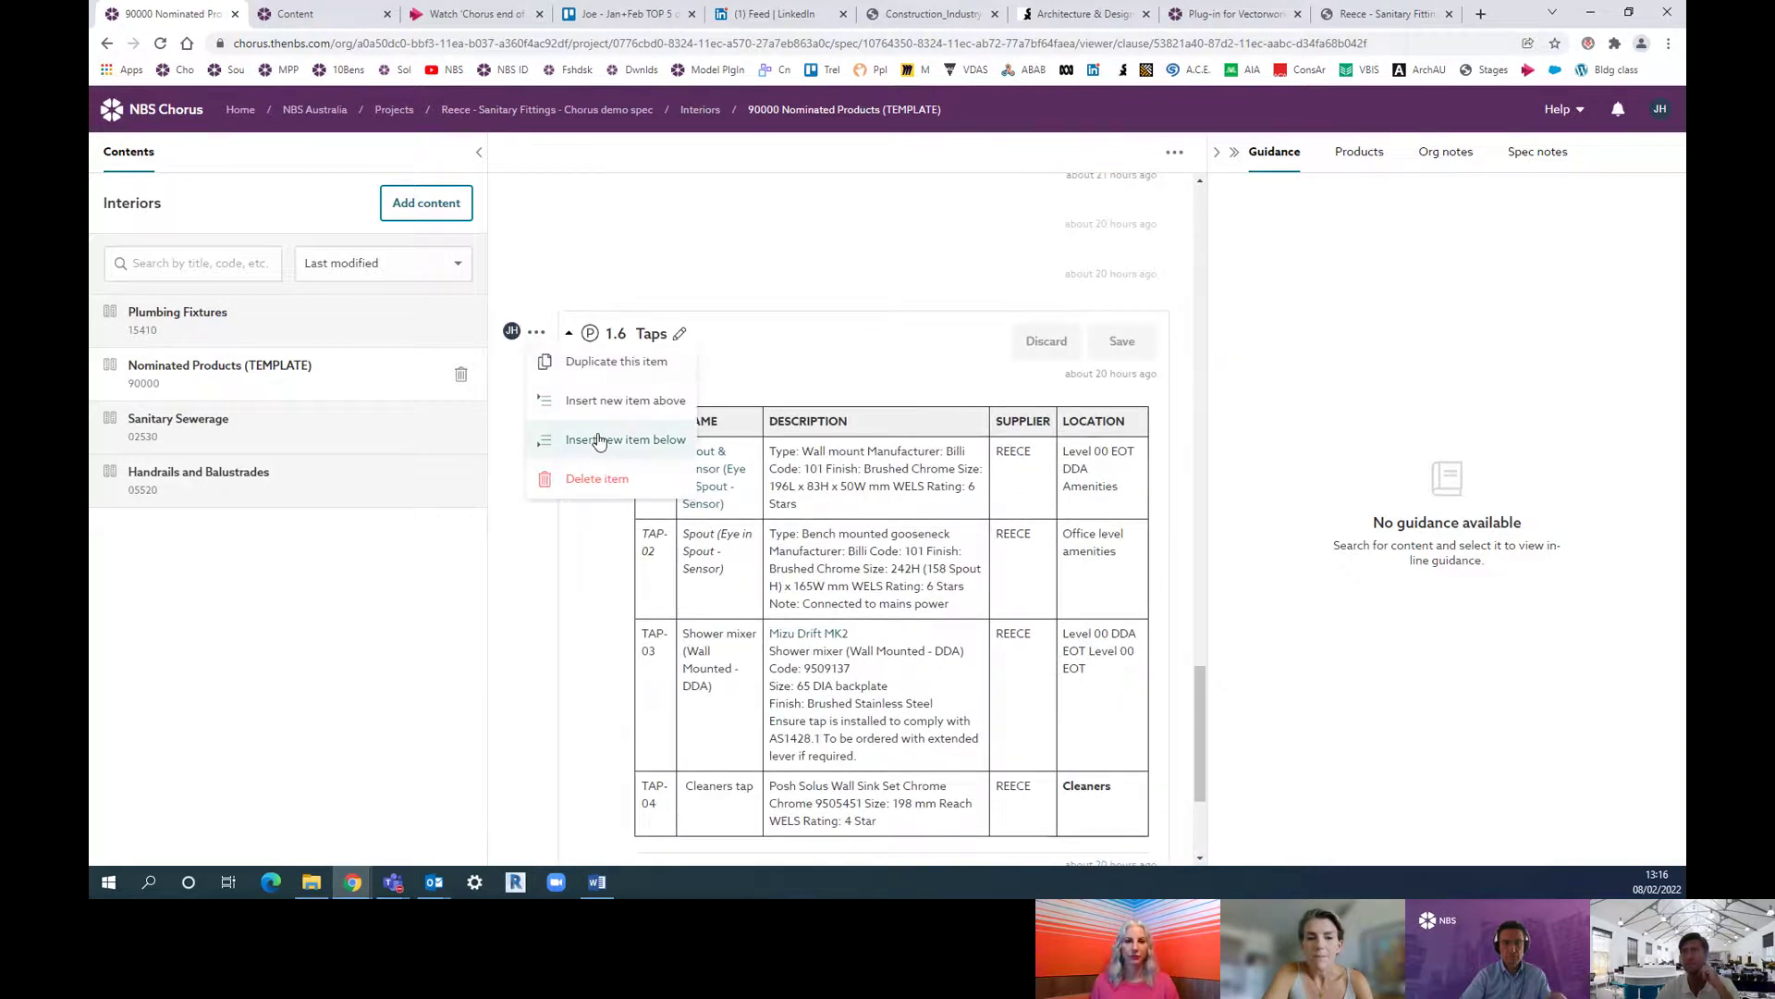
{"action": "left_click", "coordinate": [625, 453]}
{"action": "left_click", "coordinate": [773, 479]}
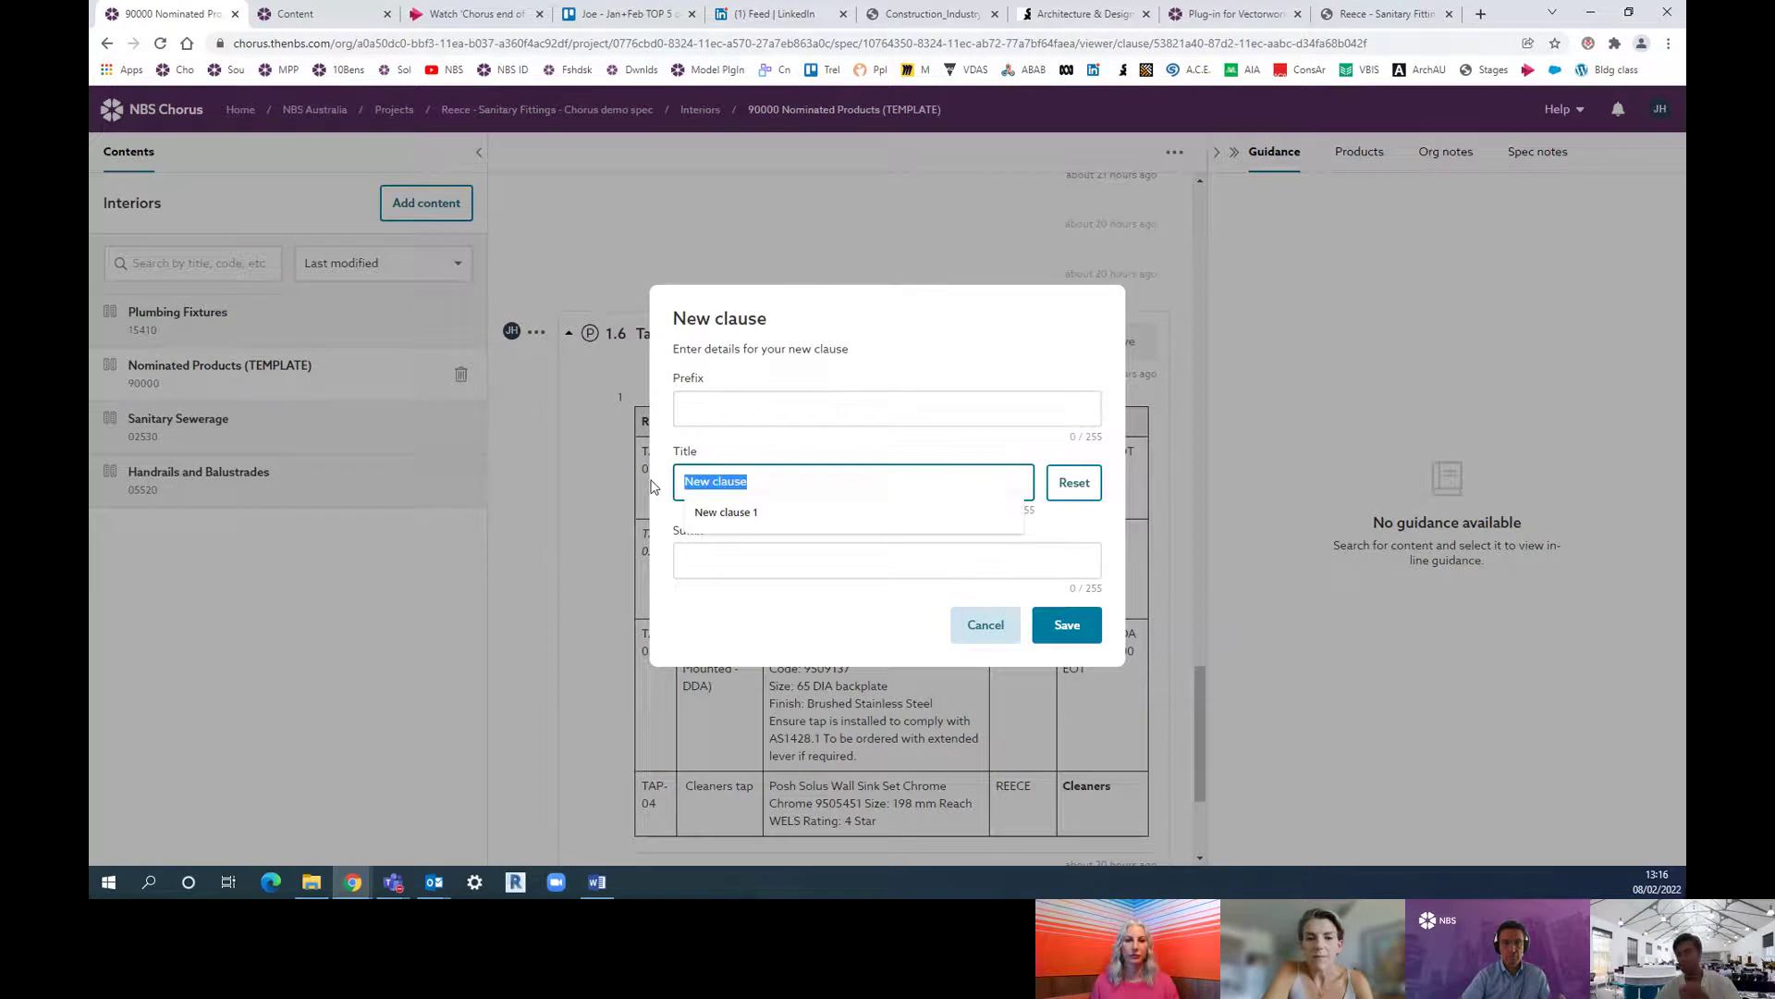
{"action": "type", "text": "Soap"}
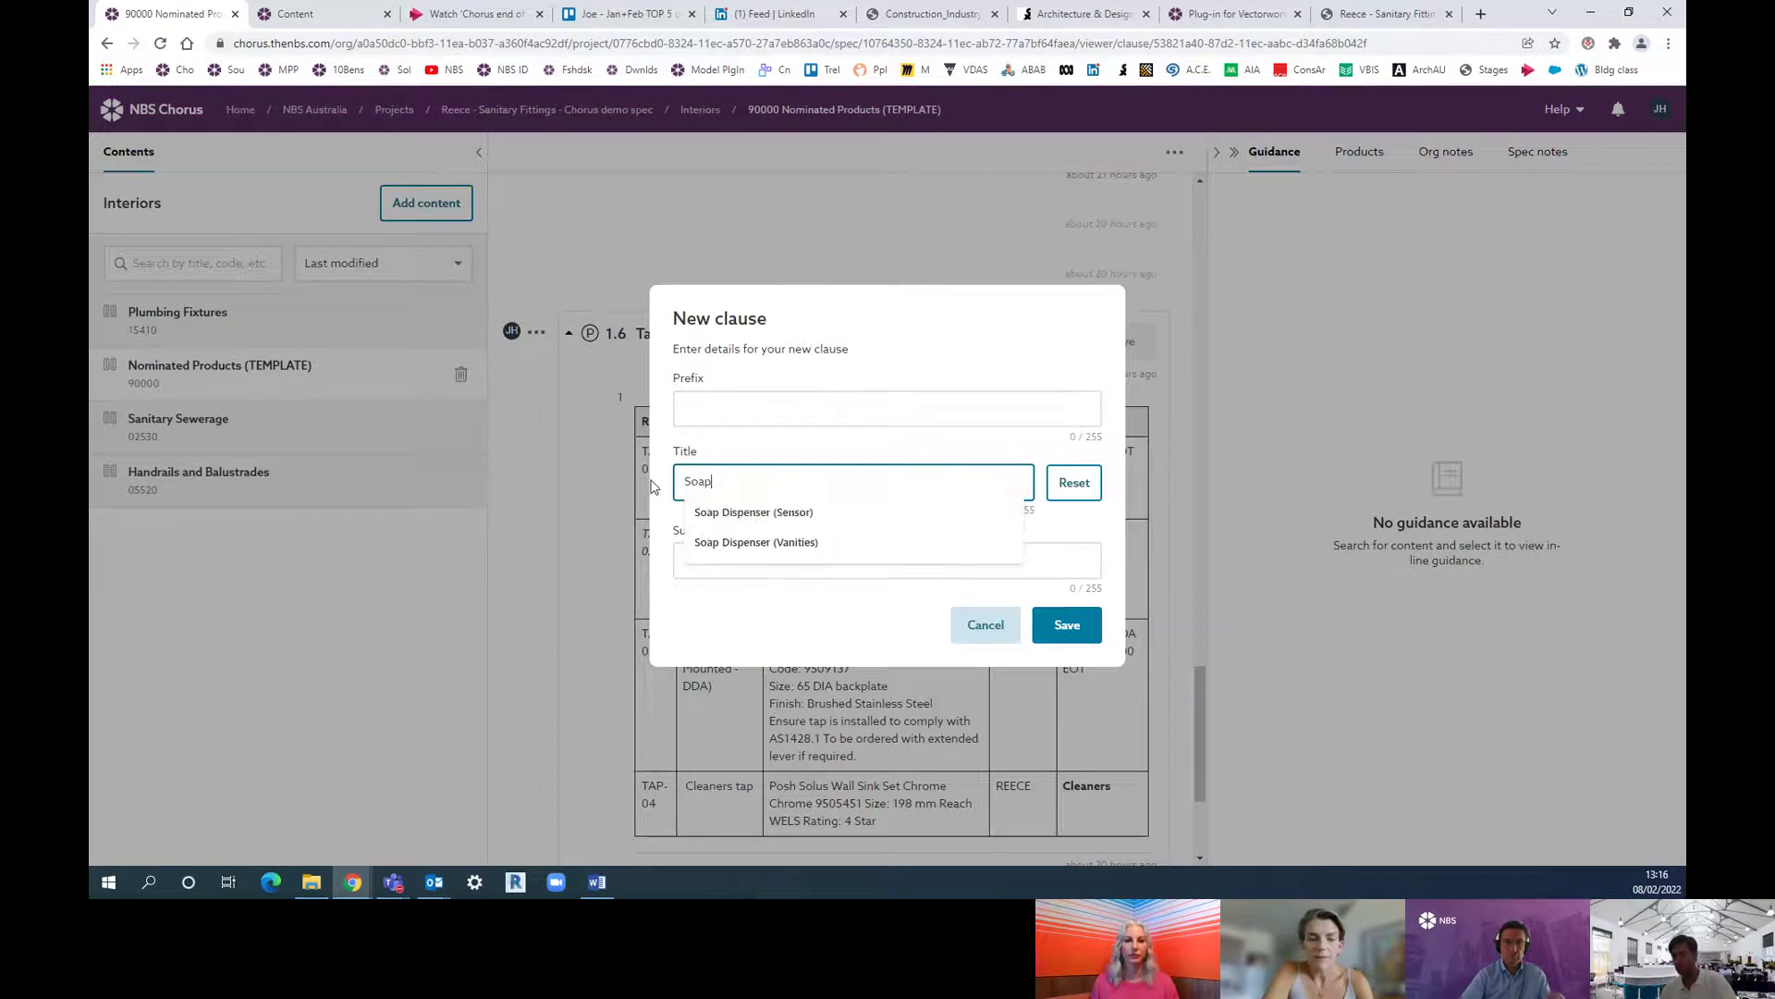
{"action": "left_click", "coordinate": [753, 511]}
{"action": "left_click", "coordinate": [1067, 624]}
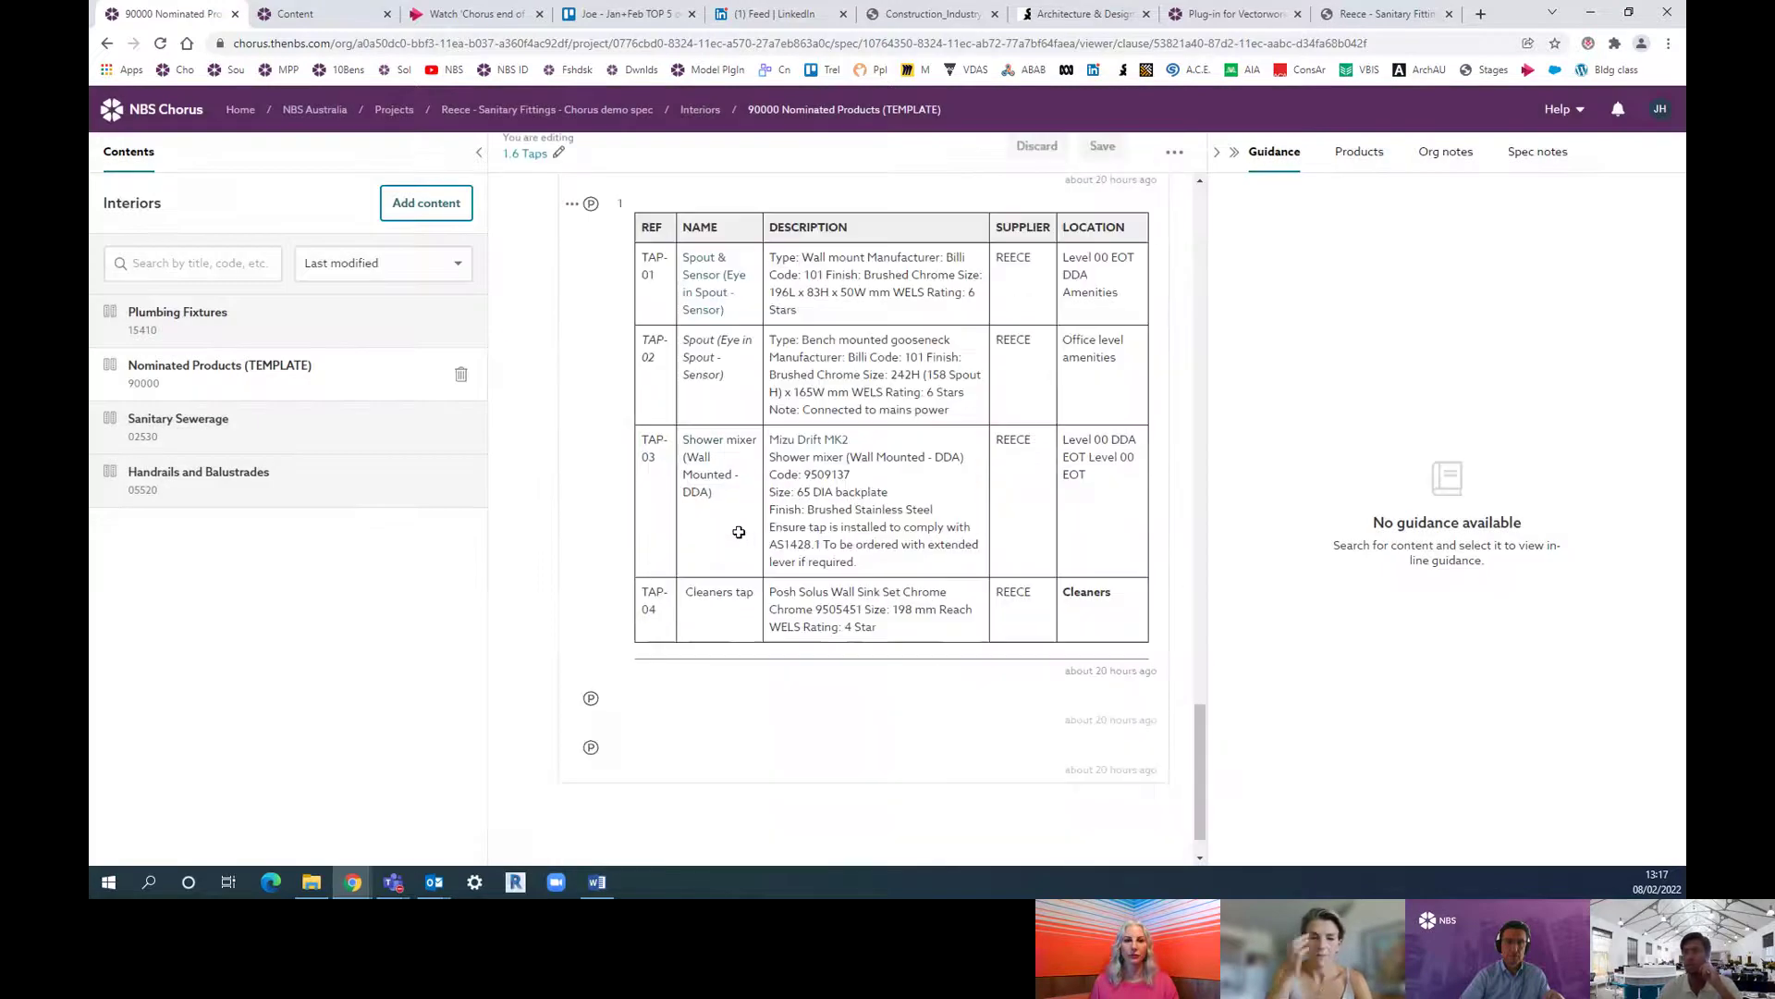
Step: Enter "Info fino" in row 1 of the 1.7 Soap Dispenser (Sensor) clause and save the clause
{"action": "scroll", "coordinate": [733, 540], "scroll_direction": "down", "scroll_amount": 1}
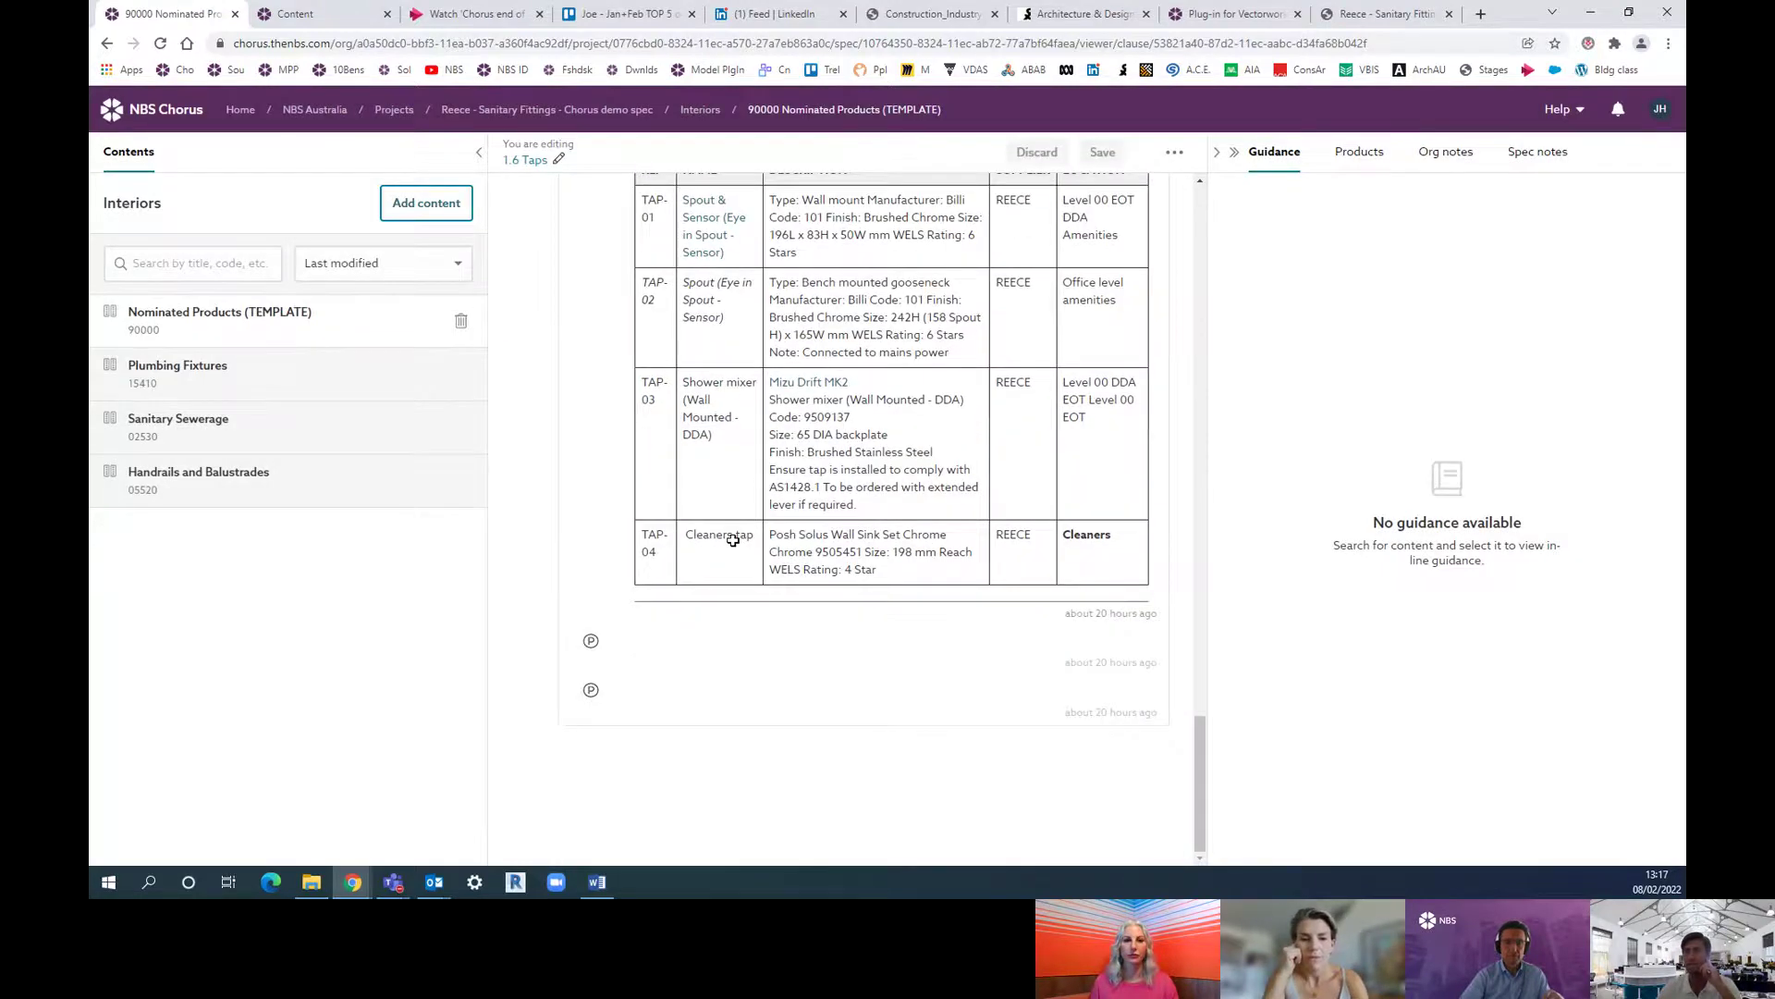
{"action": "scroll", "coordinate": [733, 546], "scroll_direction": "down", "scroll_amount": 2}
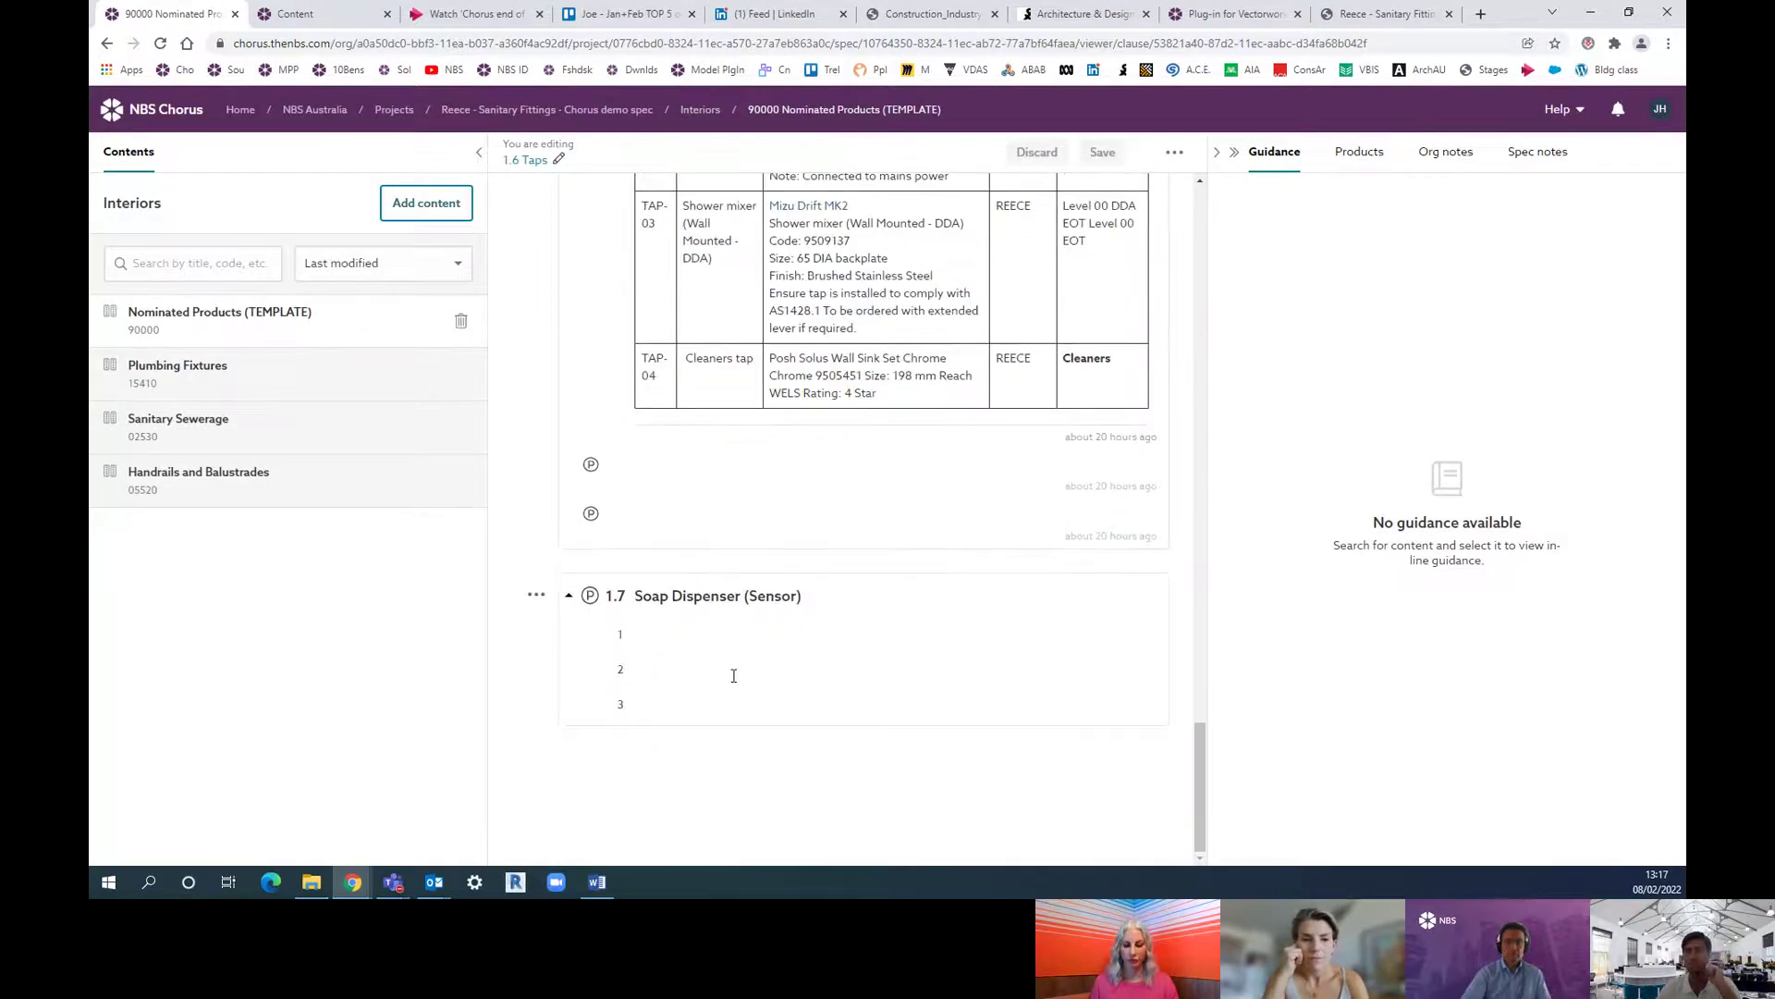
{"action": "left_click", "coordinate": [733, 674]}
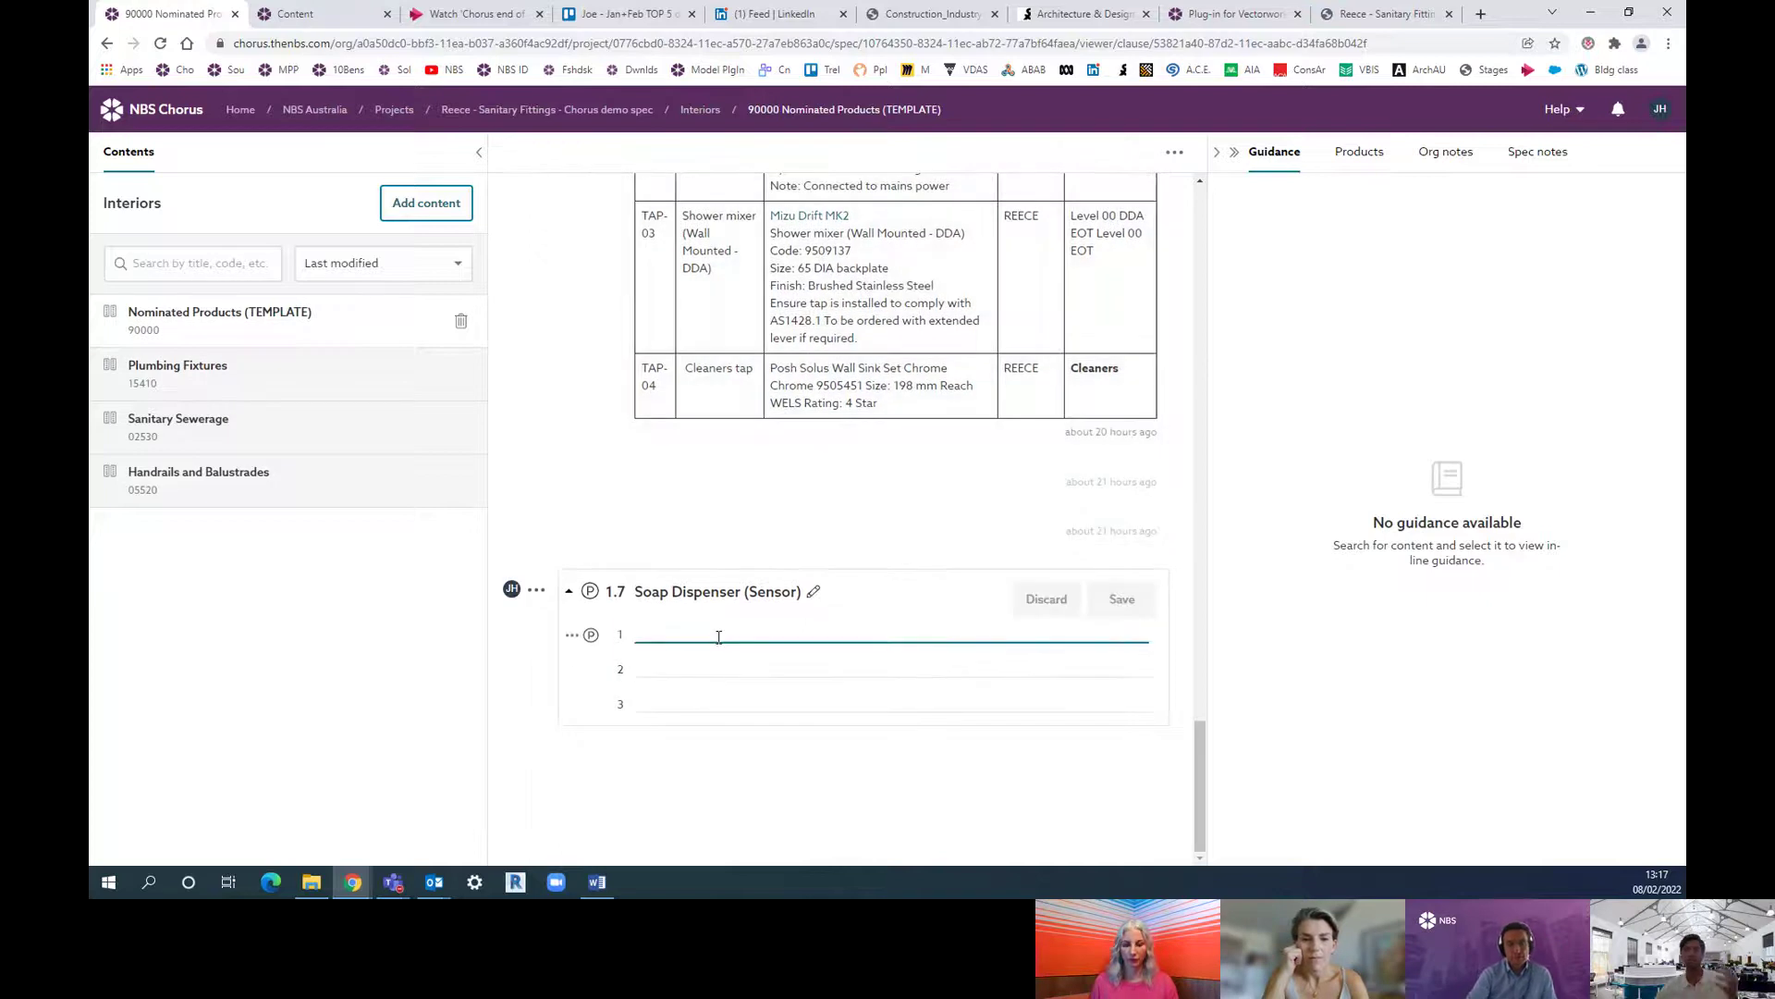
{"action": "type", "text": "Info find"}
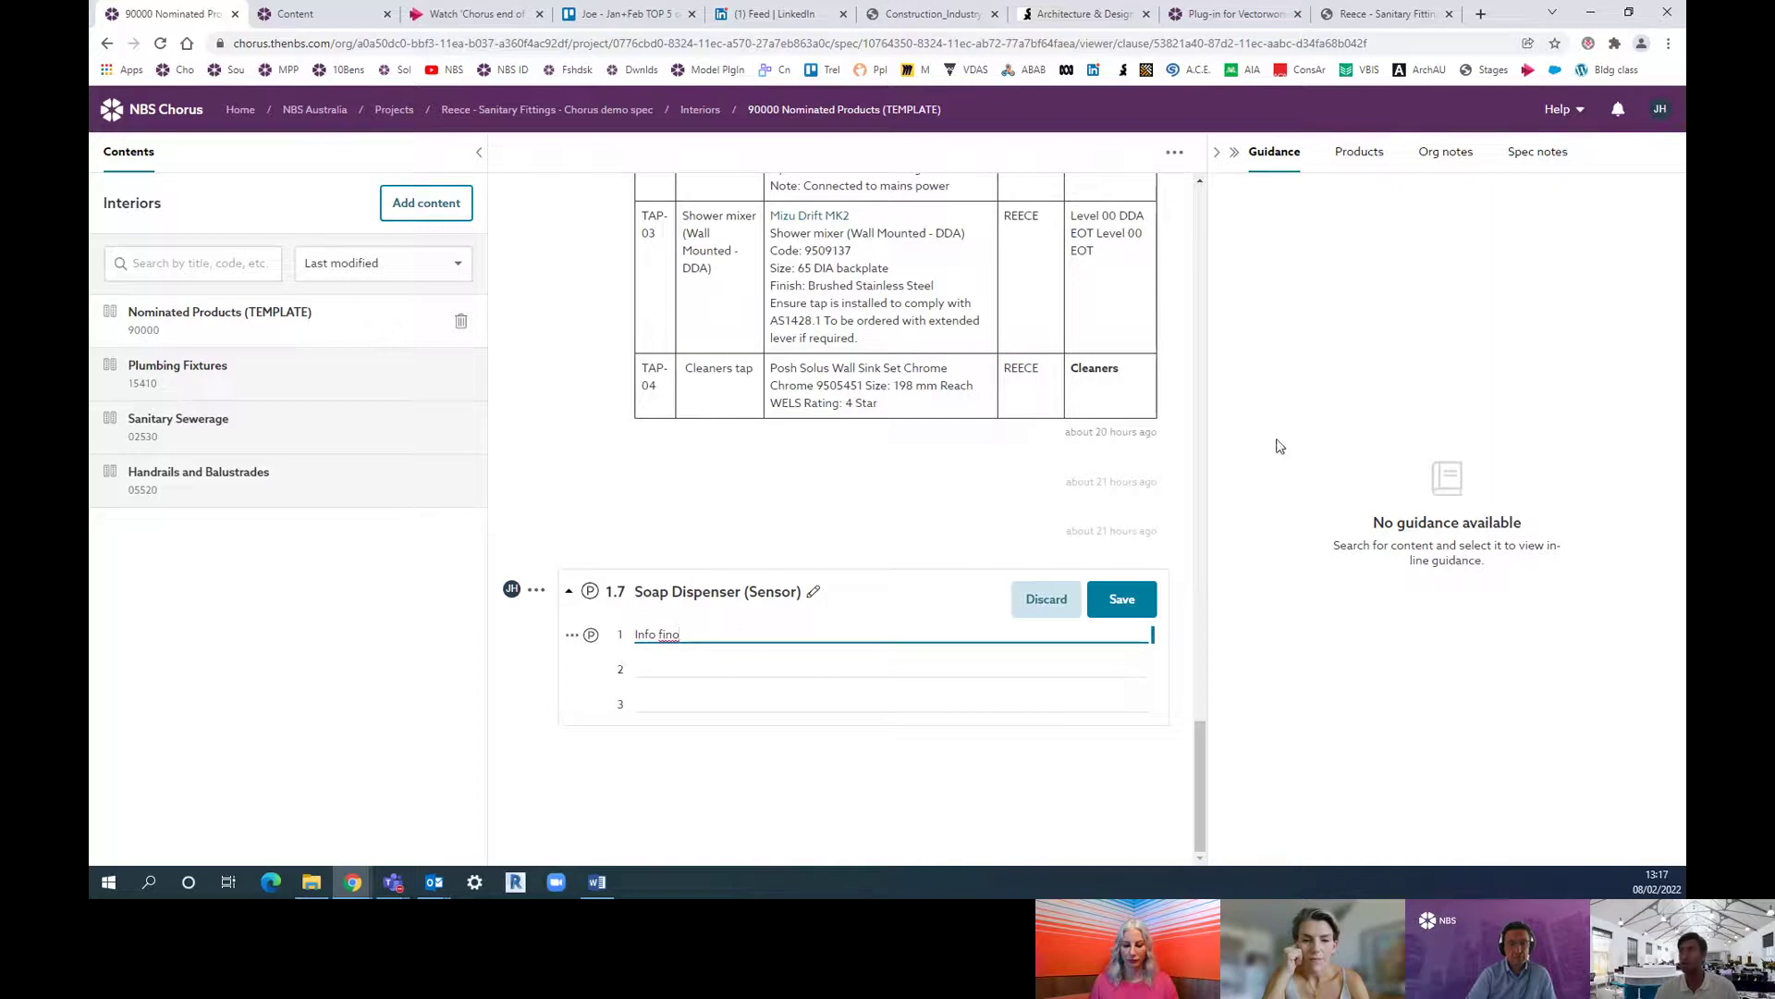
{"action": "left_click", "coordinate": [1103, 601]}
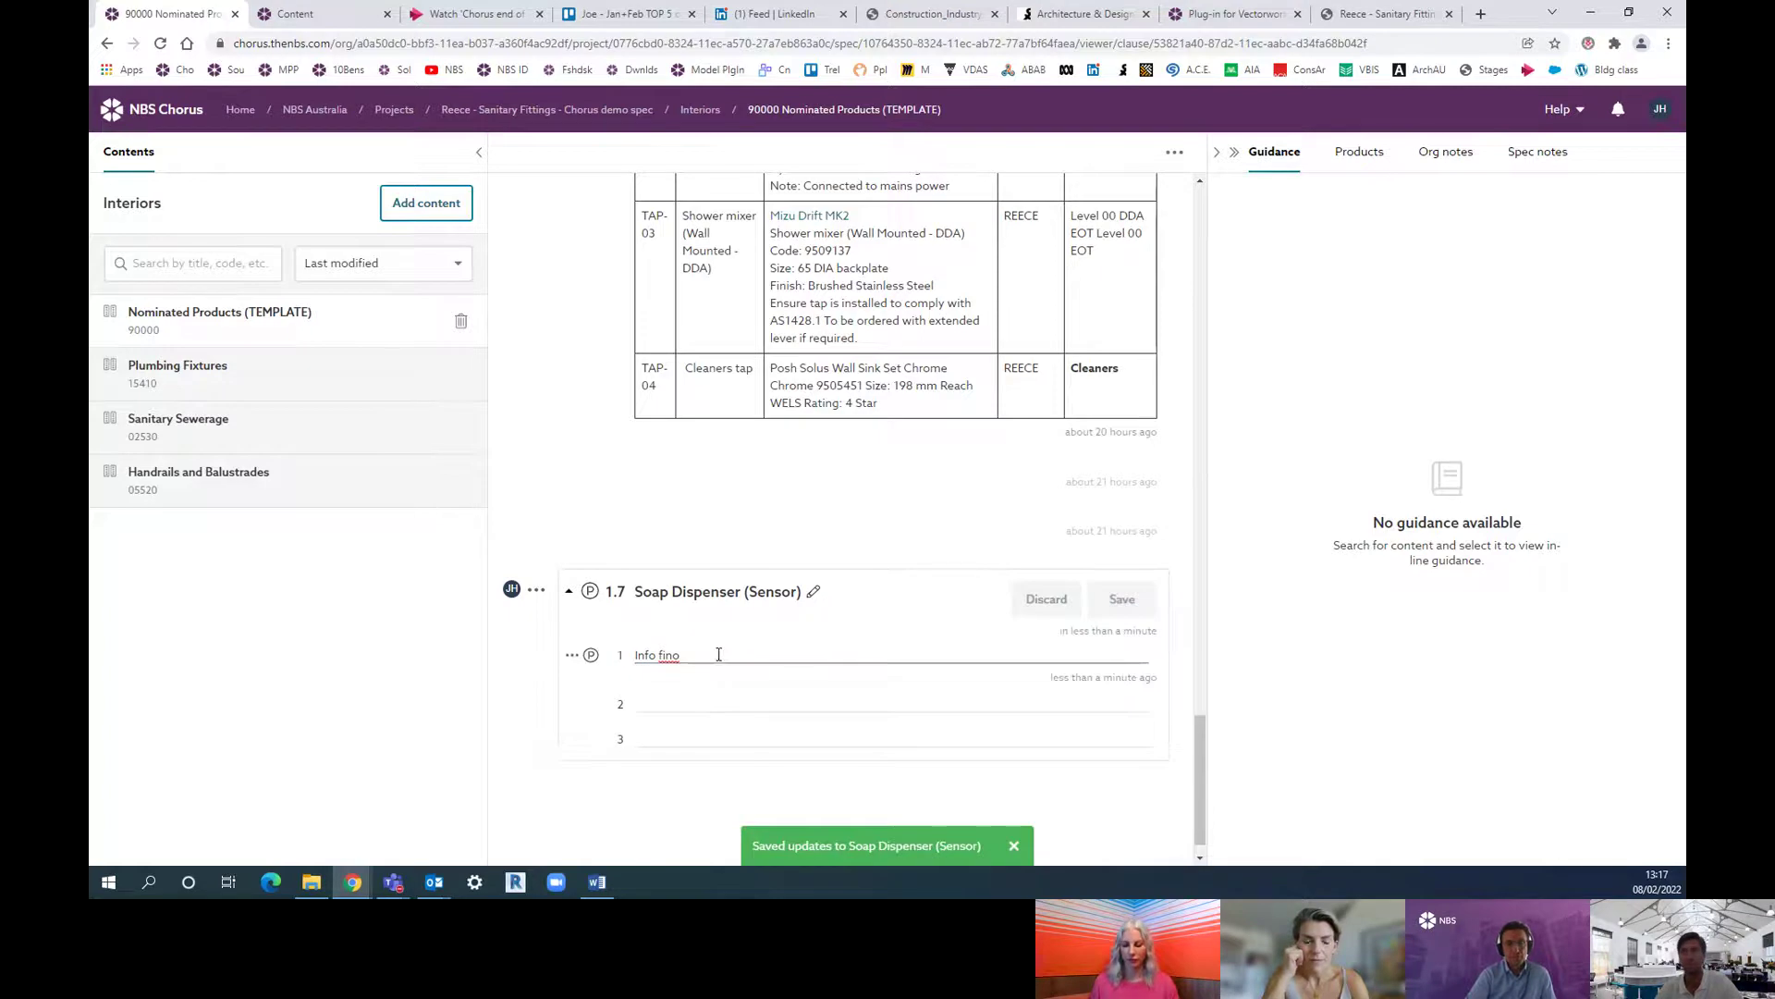
Step: Insert indented rows 1.1 and 1.2 beneath row 1 of clause 1.7, and add a table to row 1.2
{"action": "left_click", "coordinate": [572, 654]}
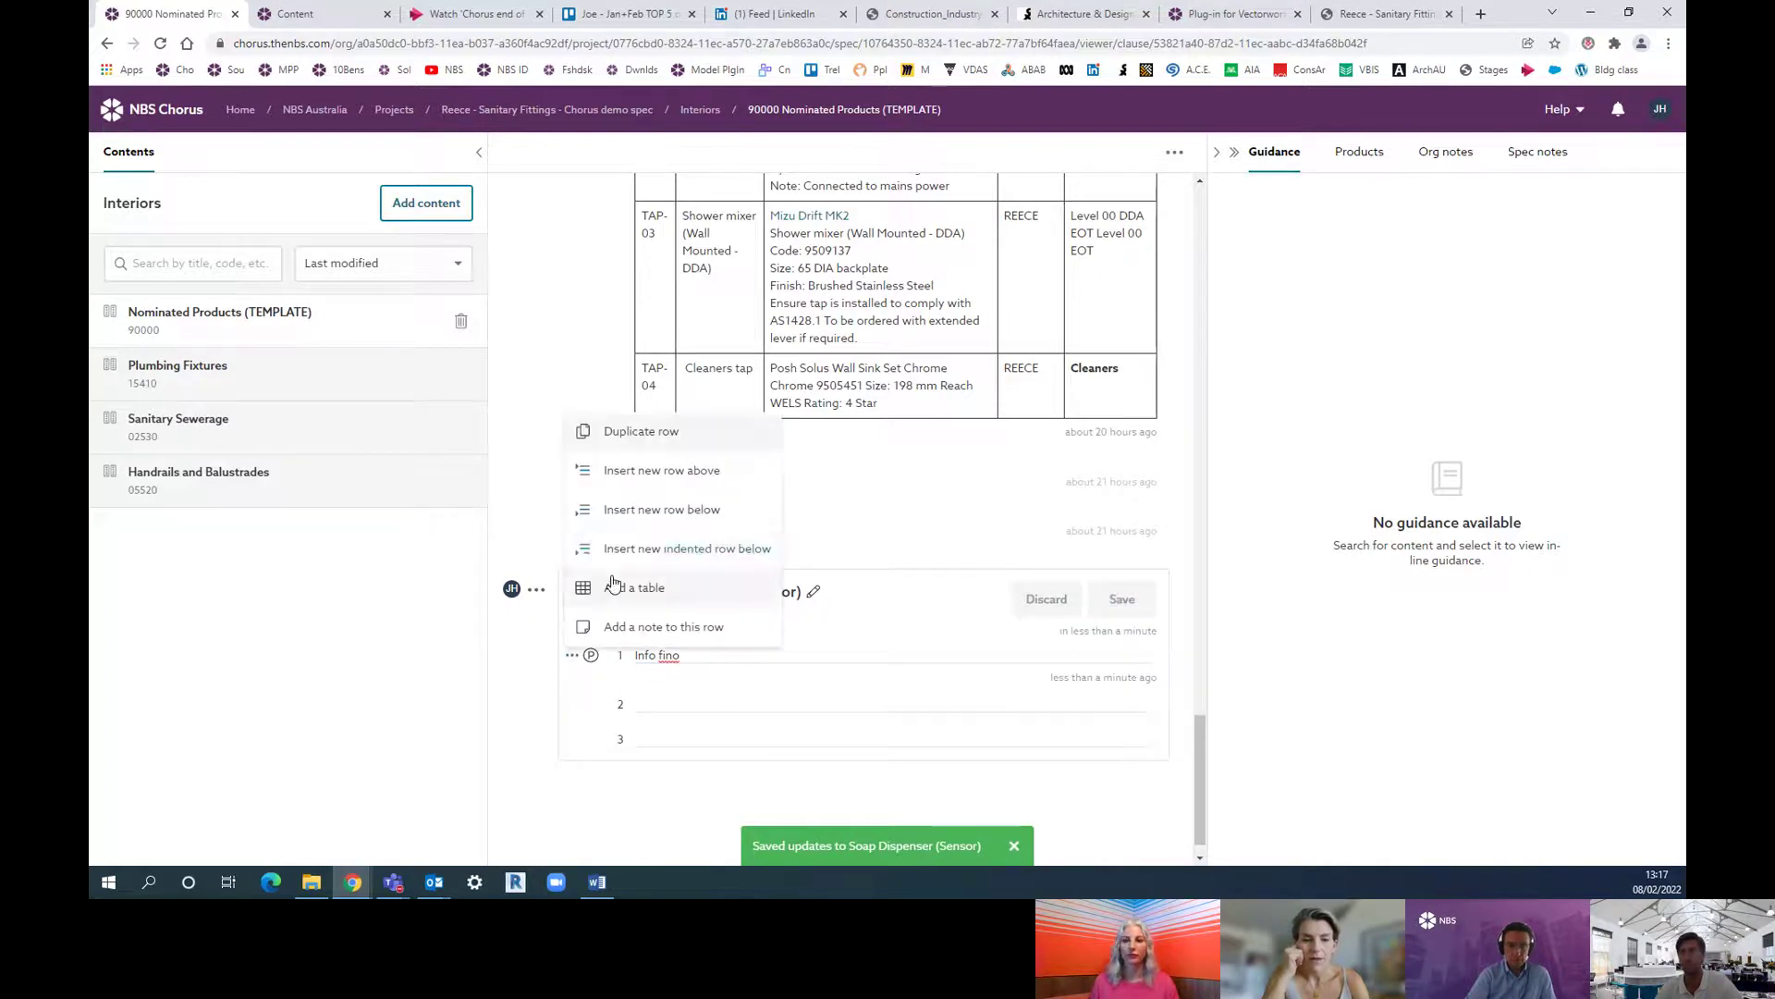
{"action": "left_click", "coordinate": [614, 585]}
{"action": "left_click", "coordinate": [572, 704]}
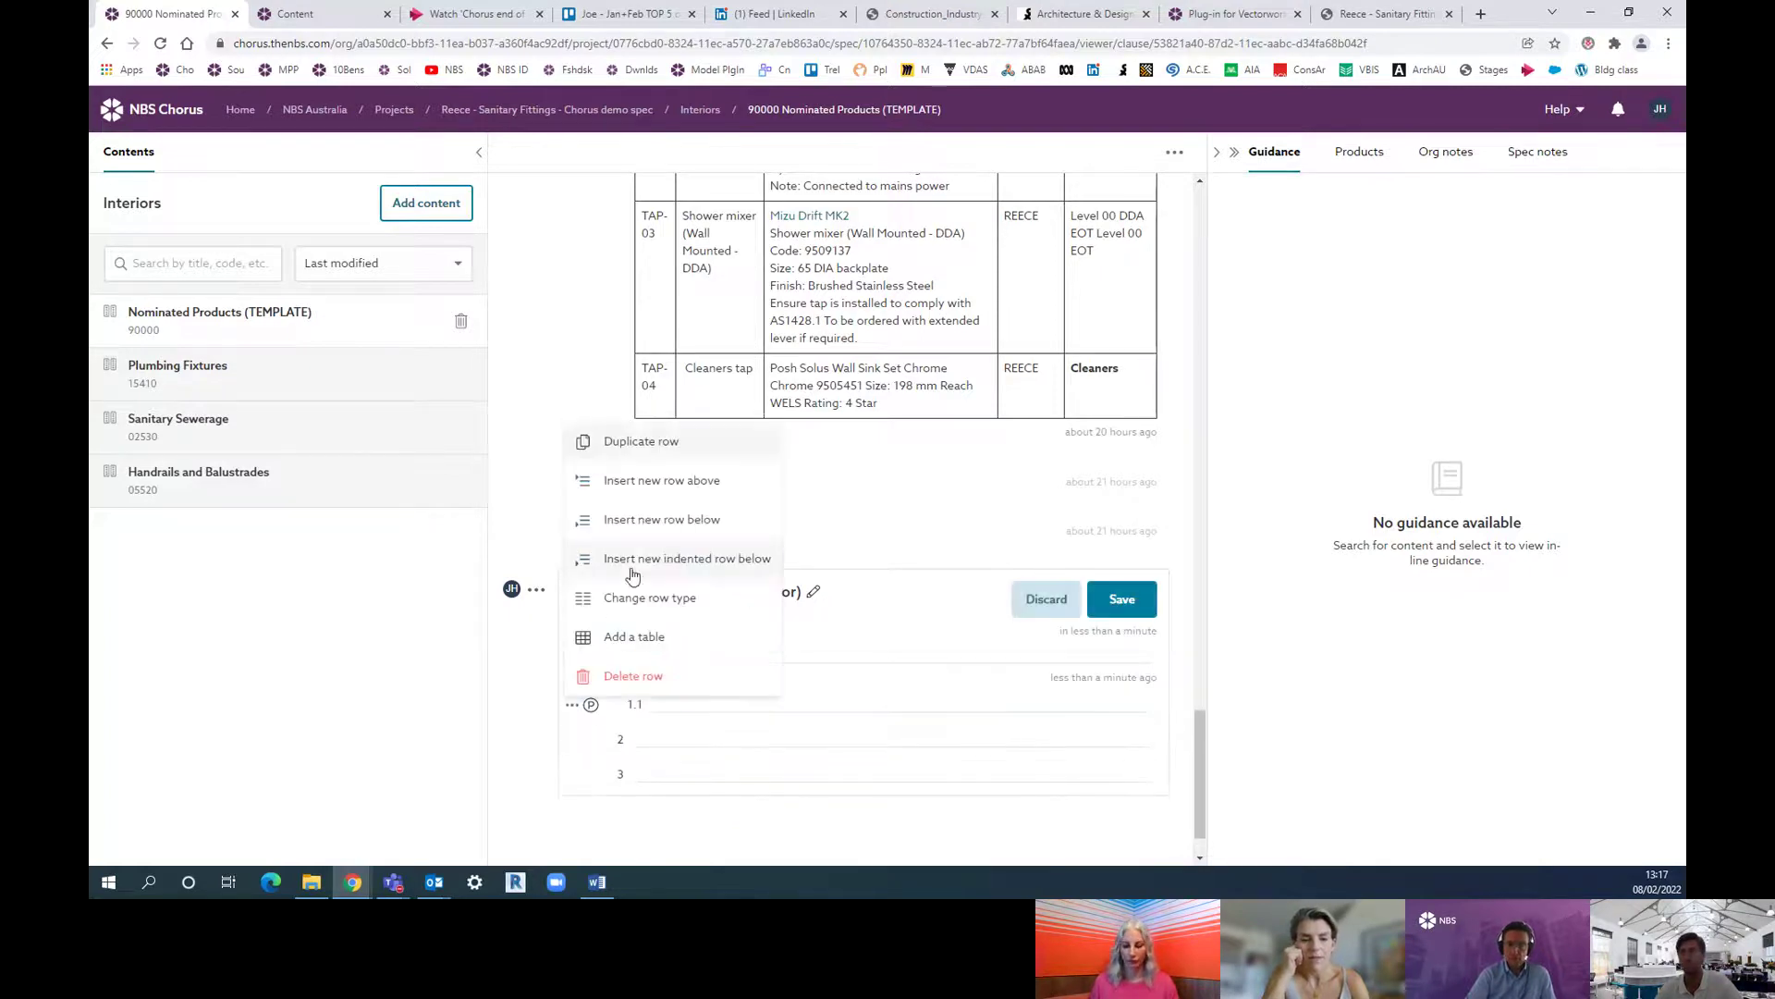
{"action": "left_click", "coordinate": [632, 521]}
{"action": "scroll", "coordinate": [591, 573], "scroll_direction": "down", "scroll_amount": 1}
{"action": "left_click", "coordinate": [572, 634]}
{"action": "left_click", "coordinate": [589, 573]}
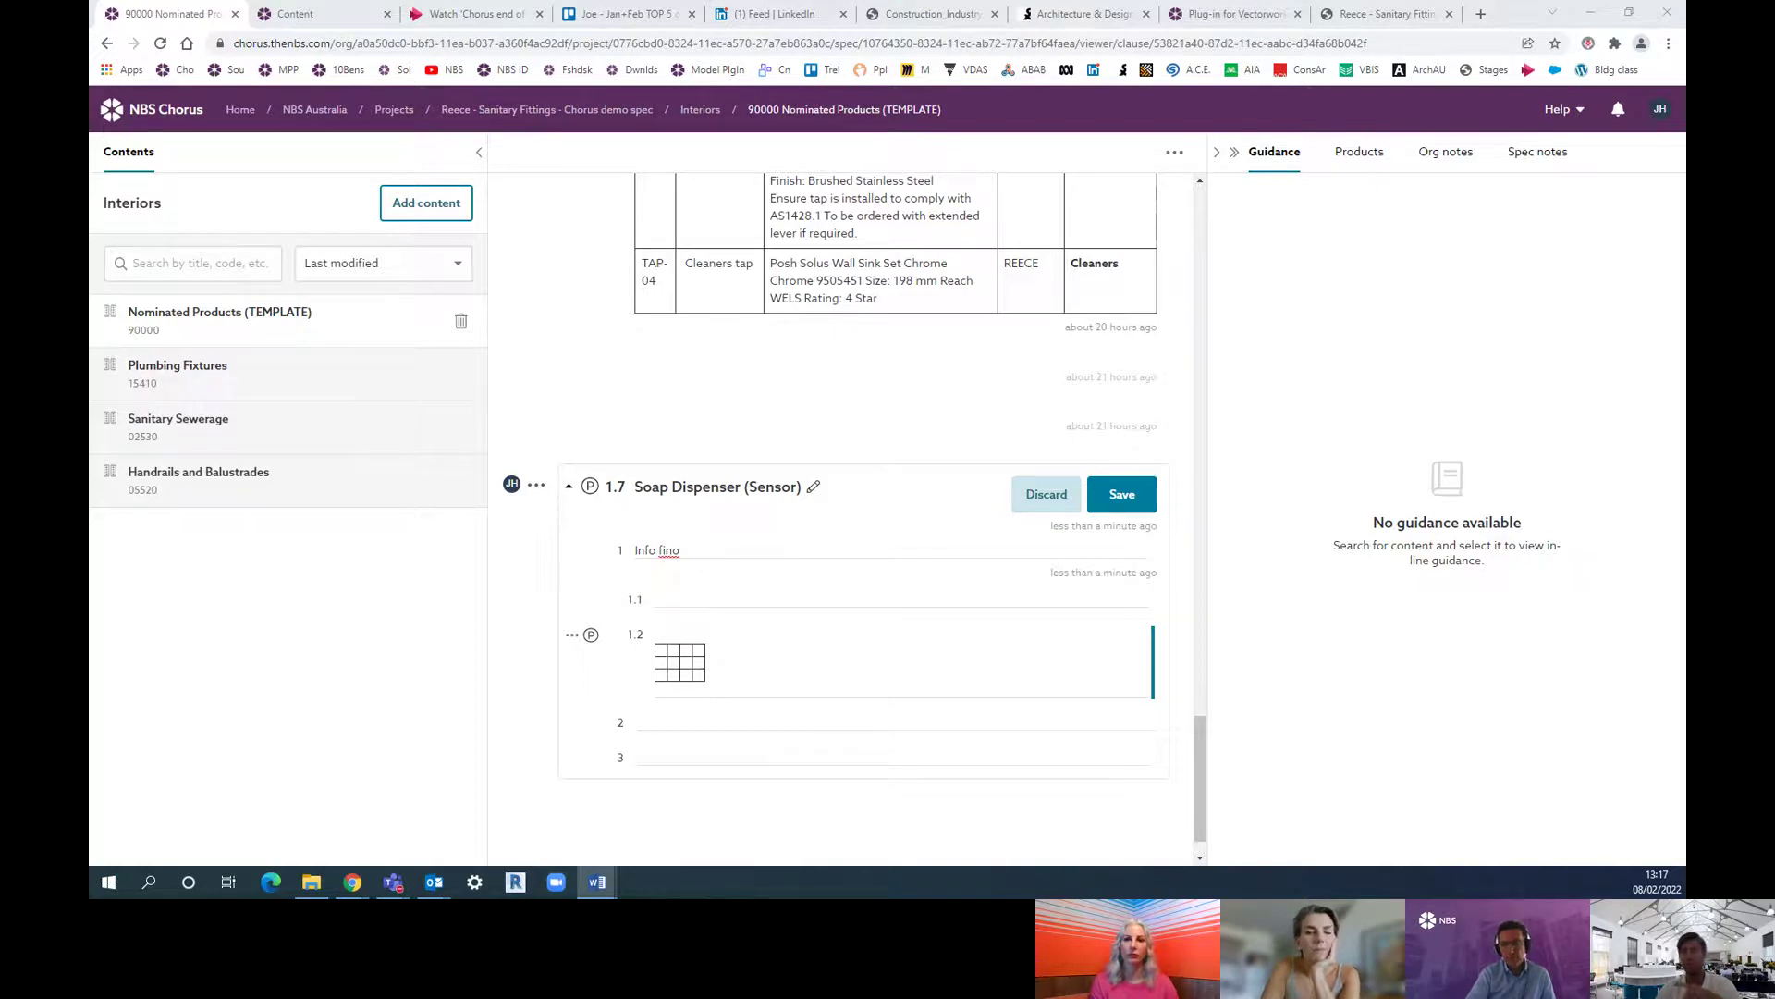
Step: Search NBS Source for products matching the Soap Dispenser (Sensor) clause, and view the product categories there
{"action": "left_click", "coordinate": [1350, 164]}
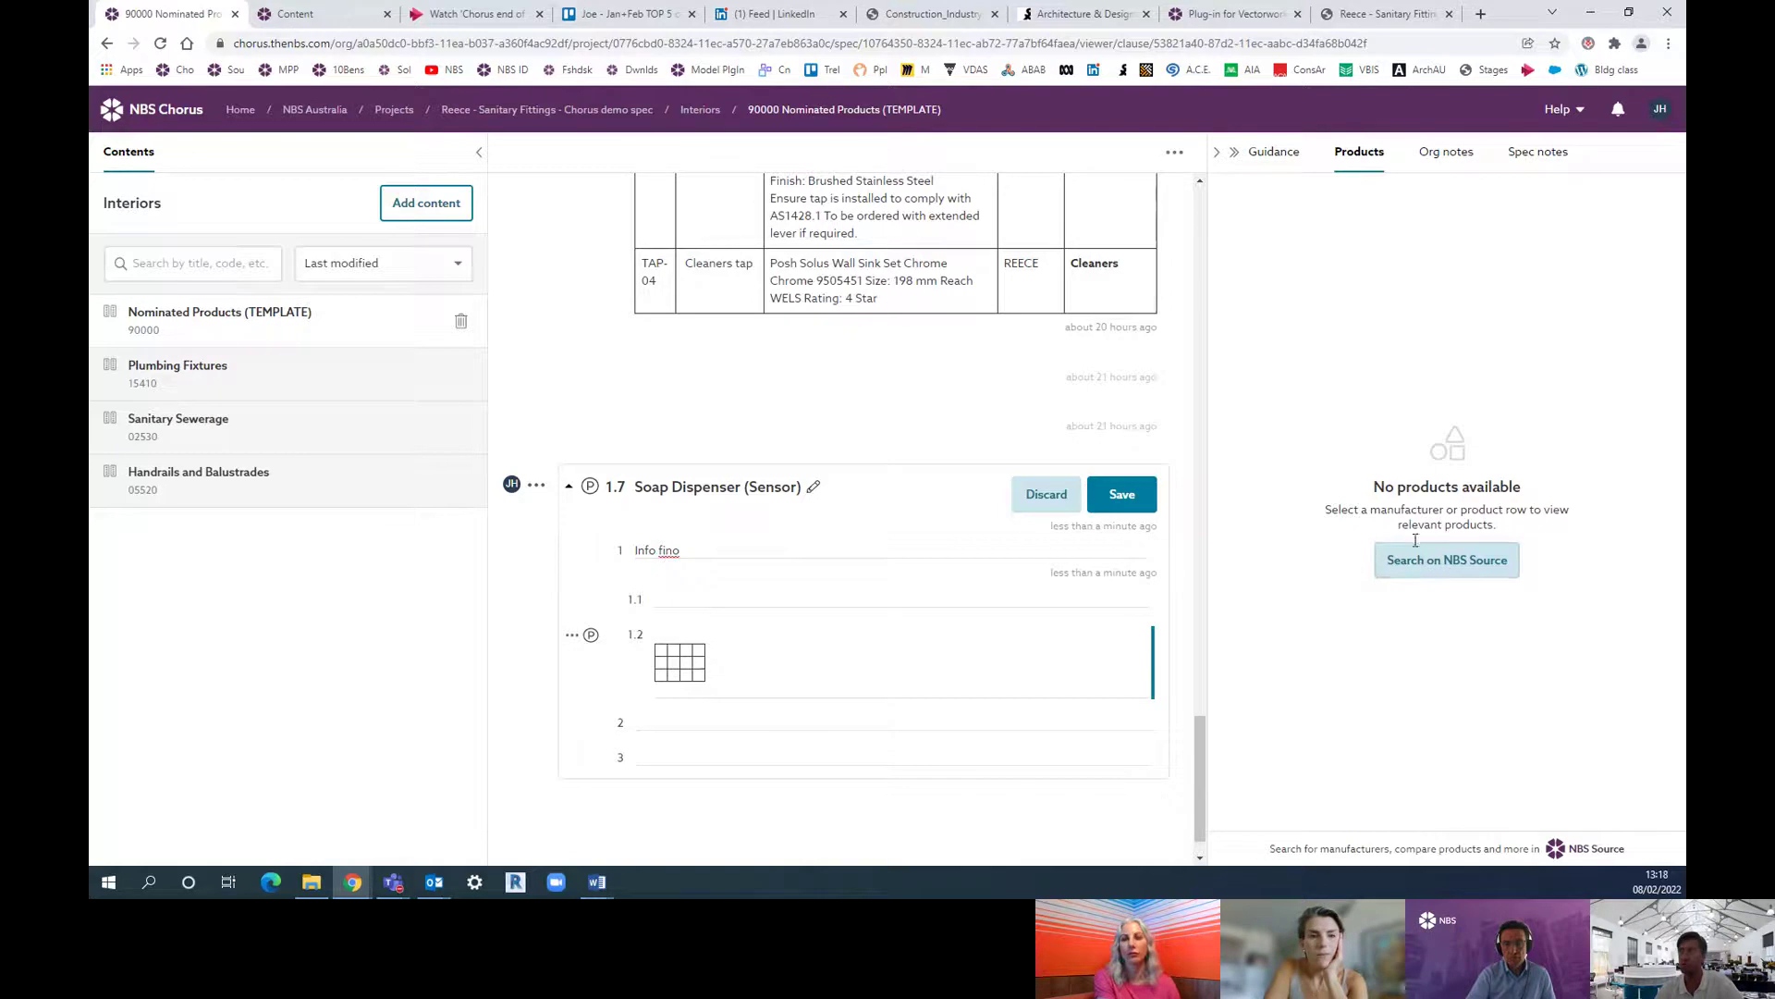
{"action": "left_click", "coordinate": [1440, 570]}
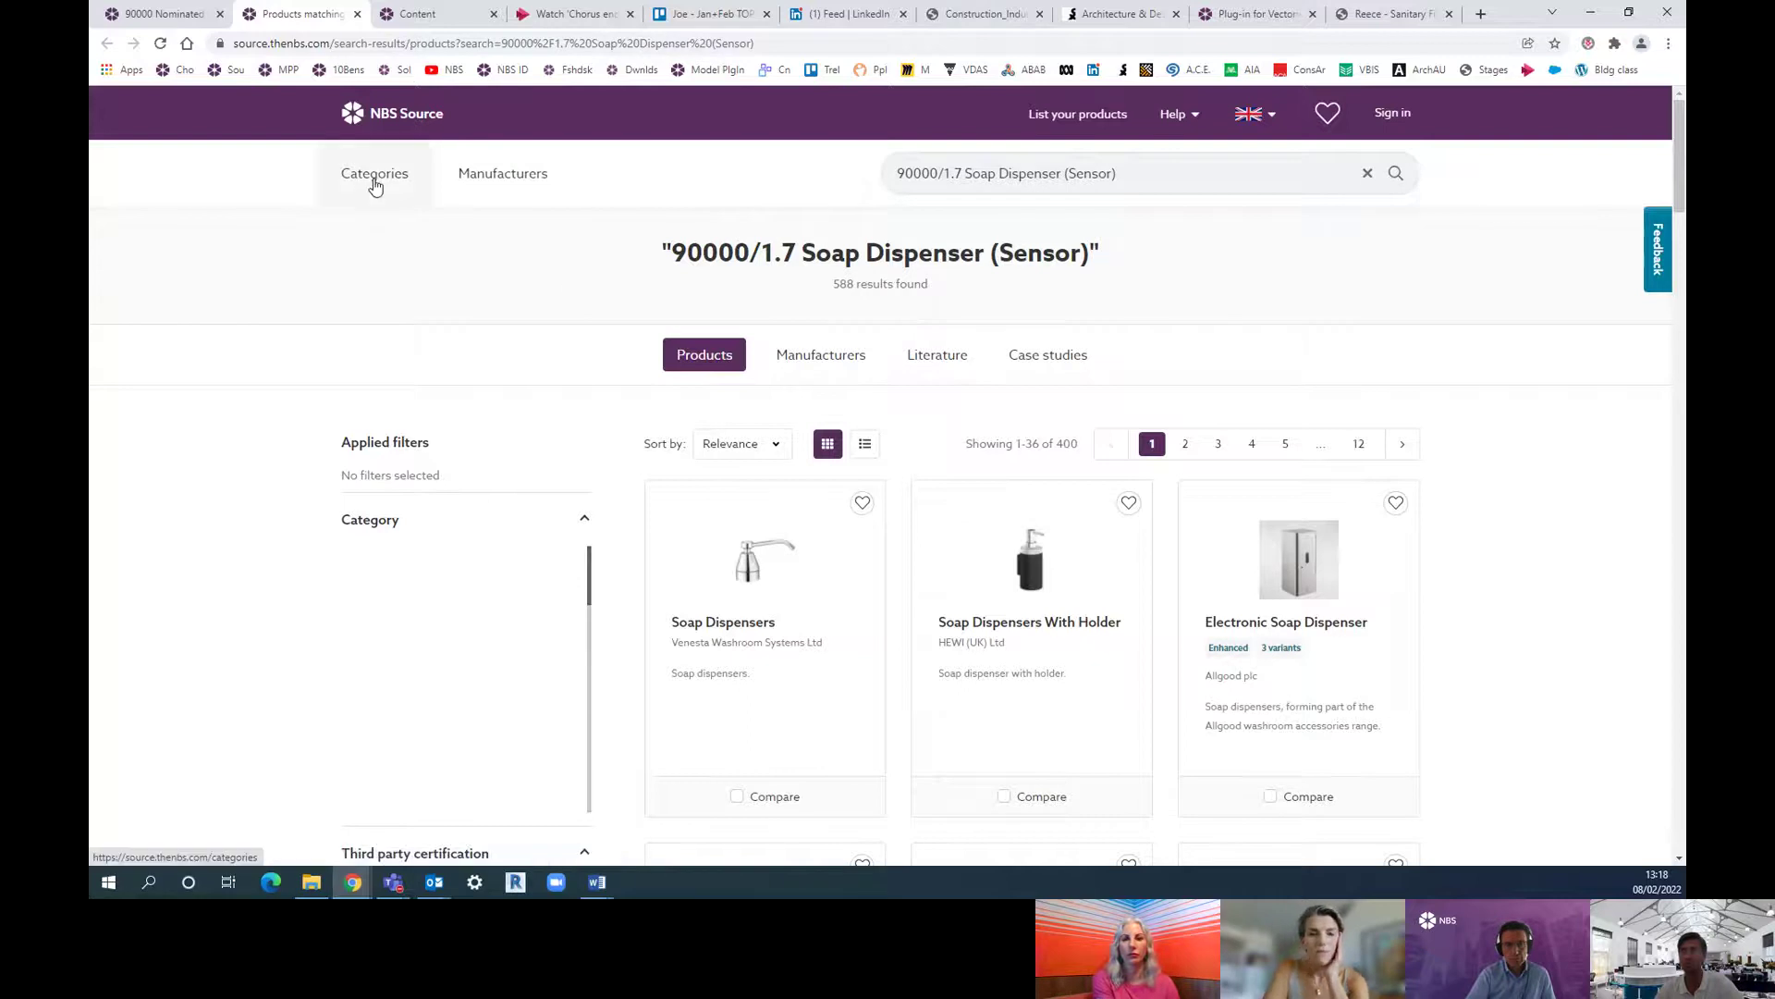
{"action": "left_click", "coordinate": [375, 185]}
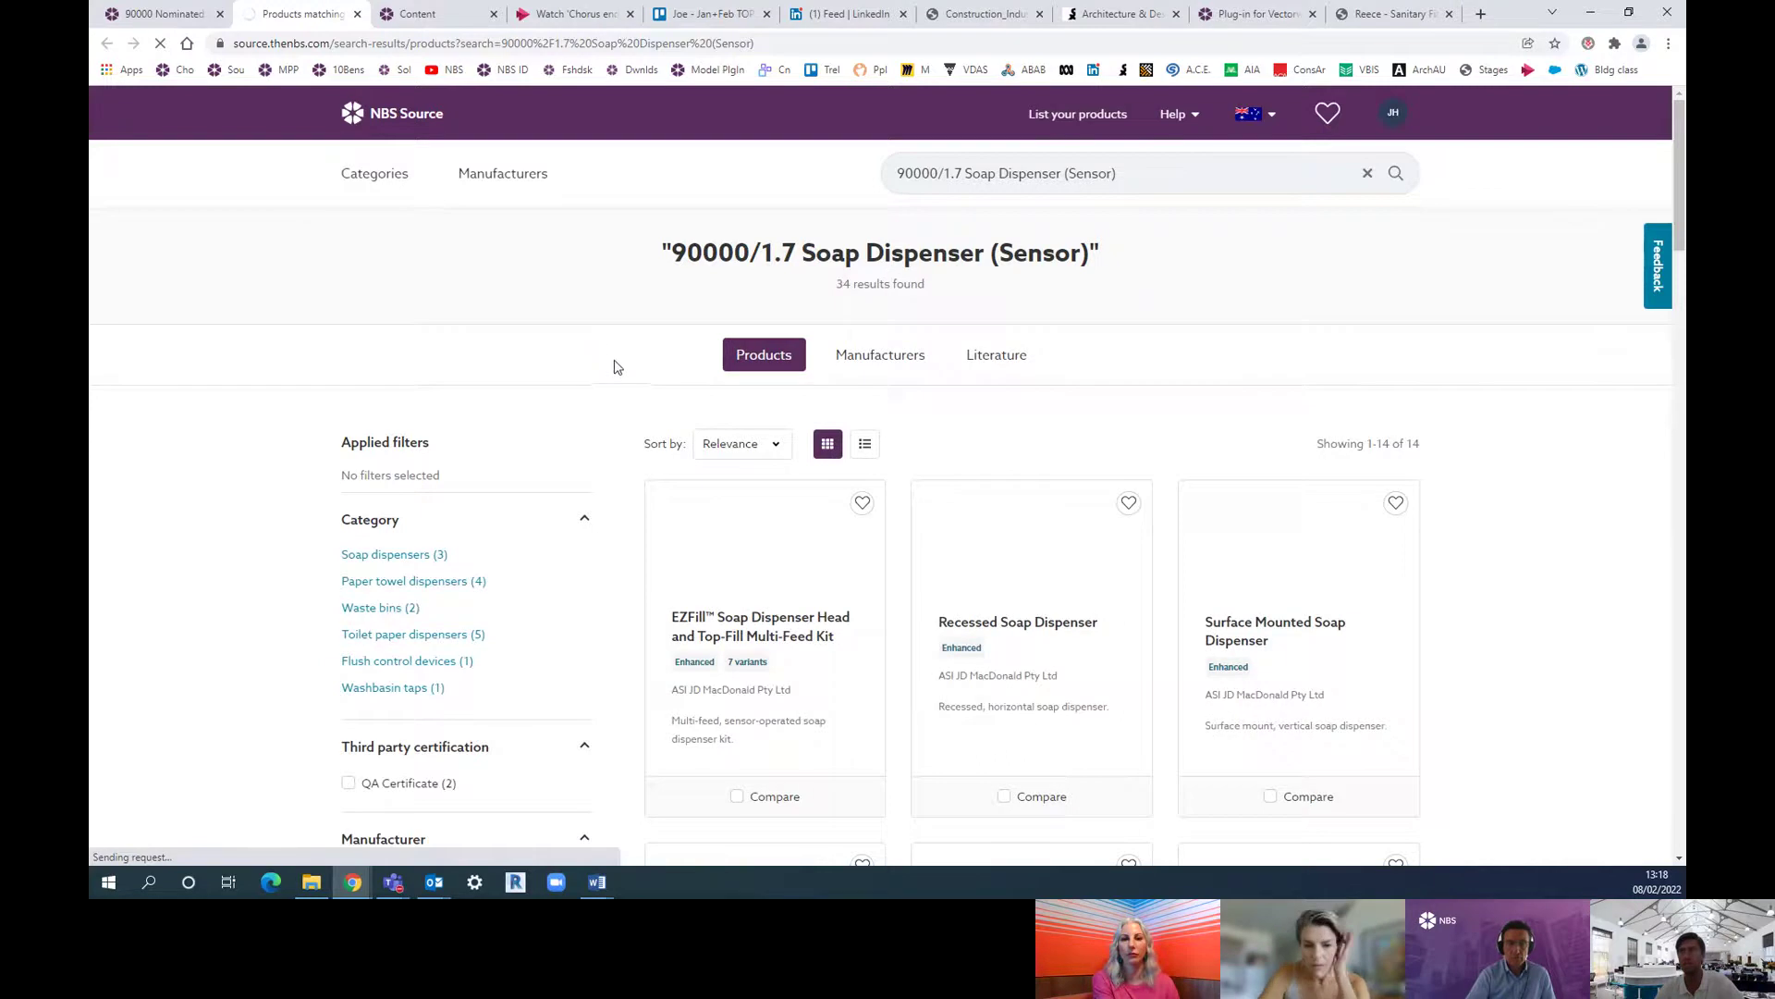
{"action": "left_click", "coordinate": [395, 184]}
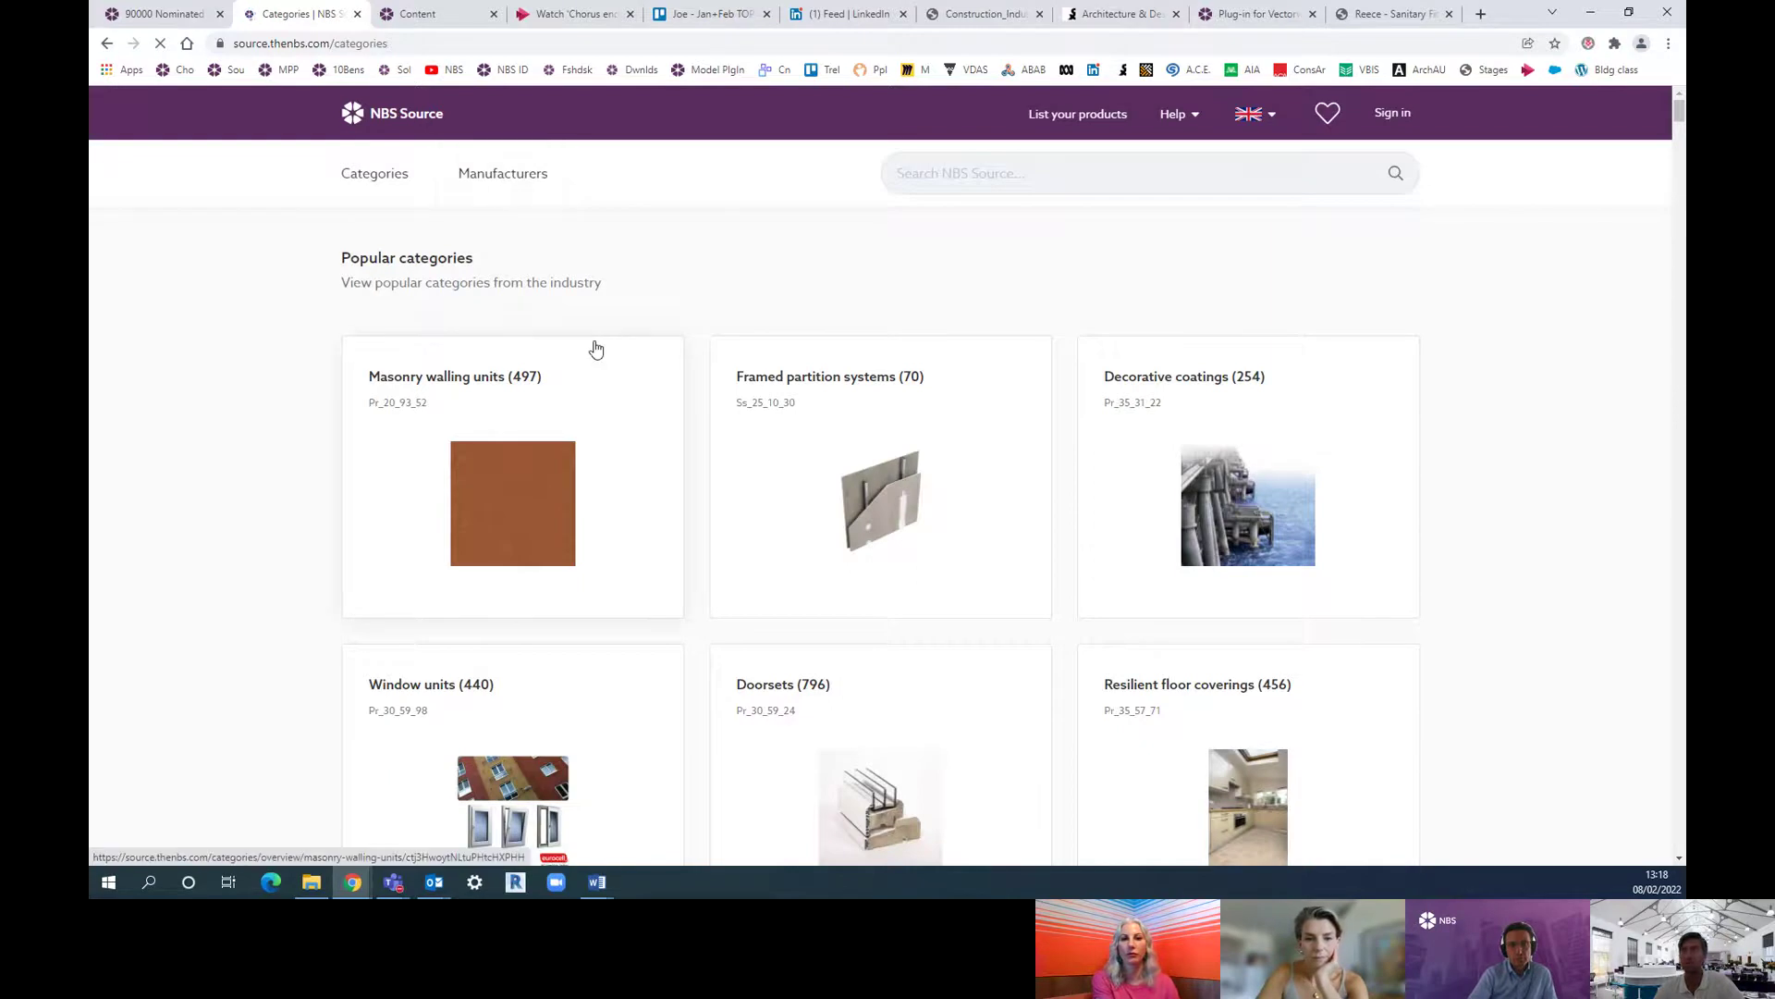
Step: Browse the manufacturers in NBS Source and open the Ampelite Australia page
{"action": "left_click", "coordinate": [505, 175]}
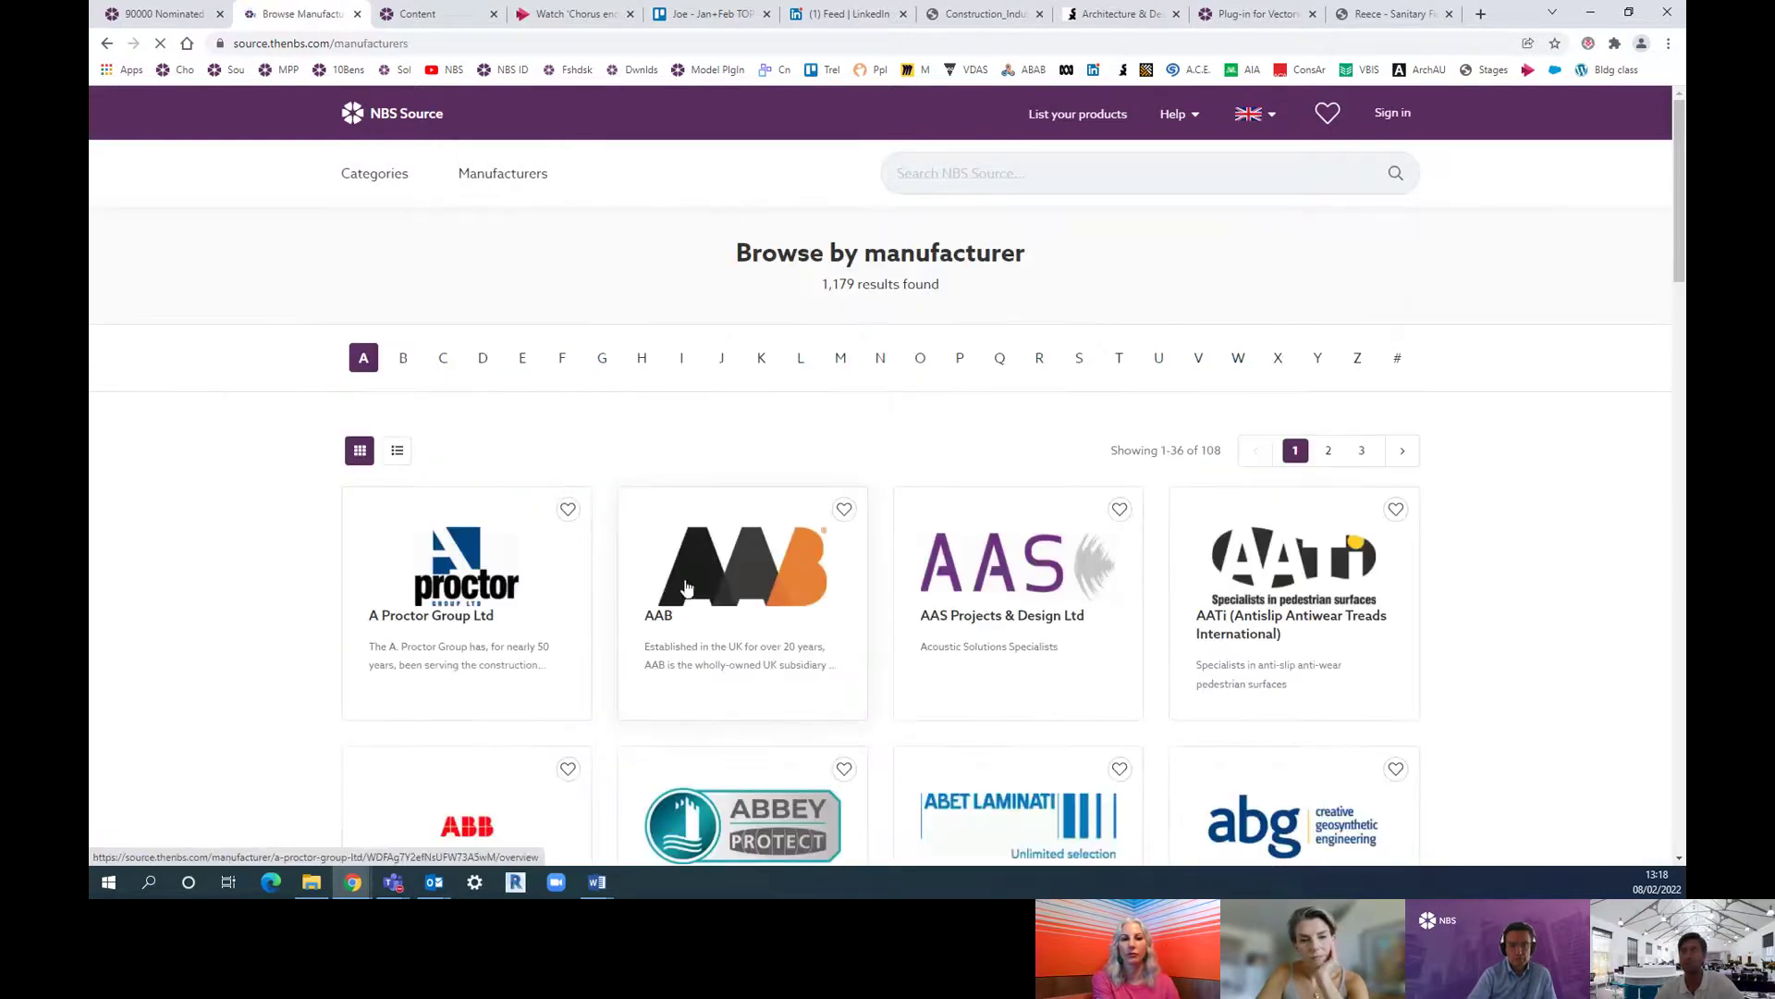
{"action": "scroll", "coordinate": [648, 555], "scroll_direction": "down", "scroll_amount": 2}
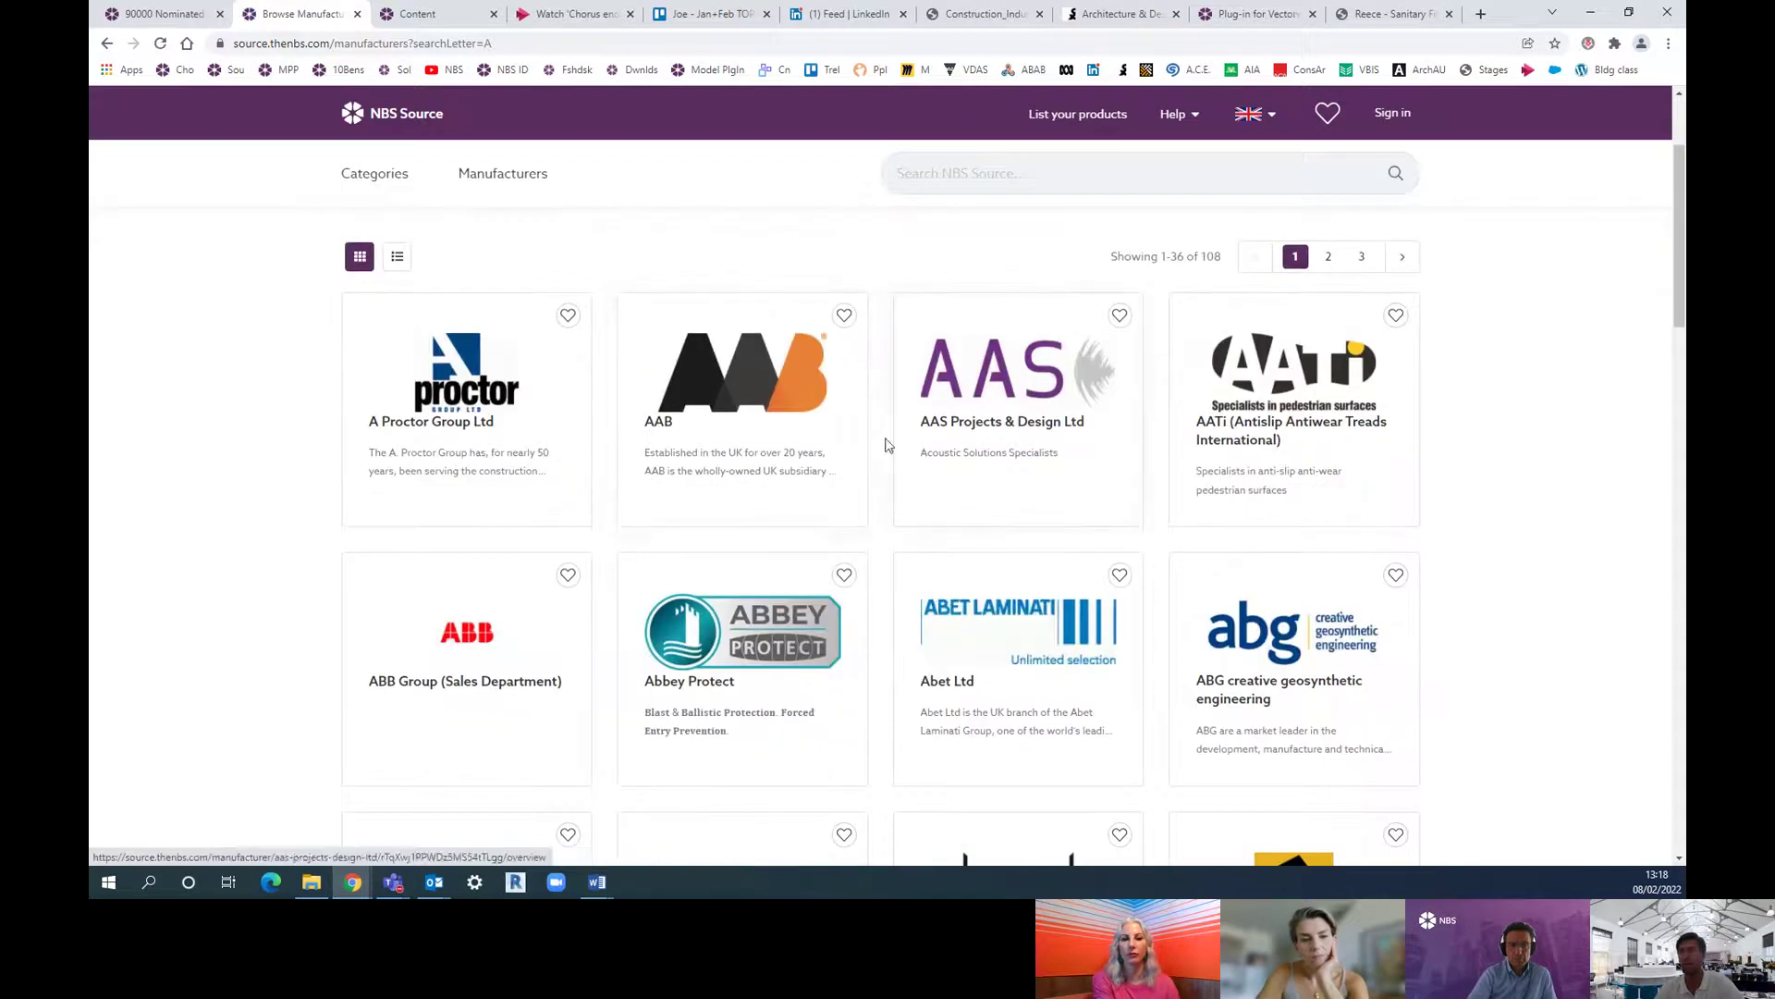
{"action": "scroll", "coordinate": [811, 485], "scroll_direction": "down", "scroll_amount": 2}
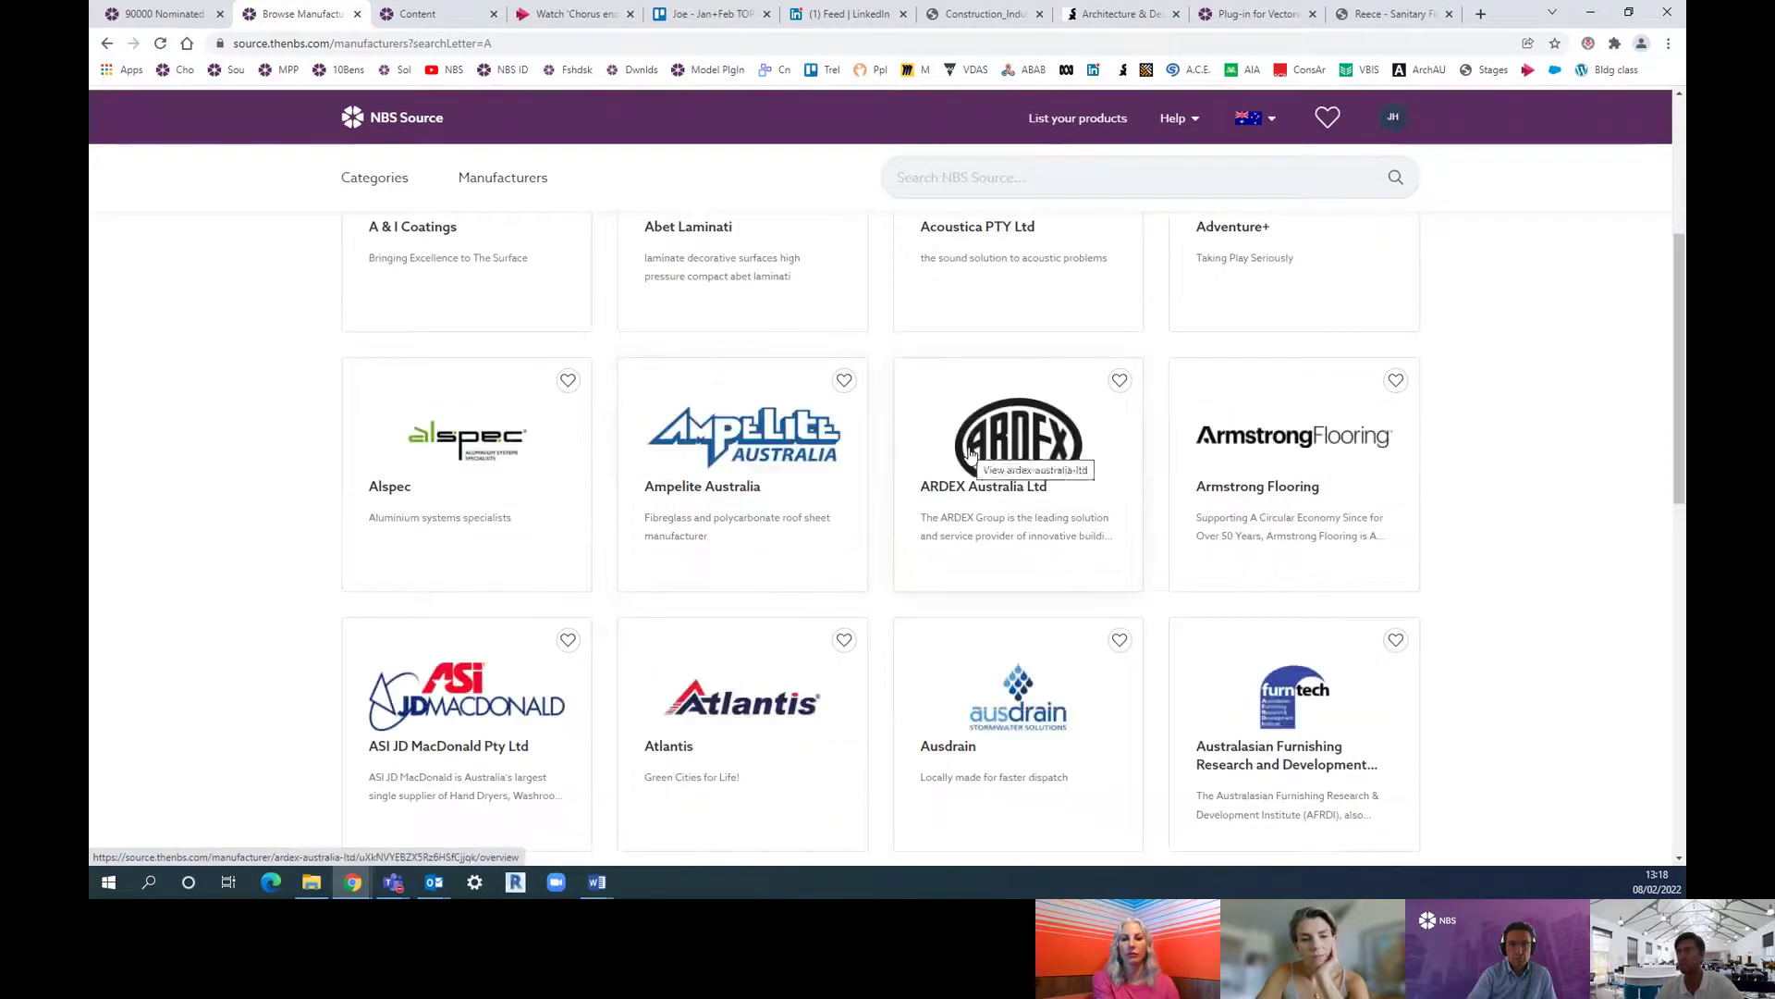
{"action": "left_click", "coordinate": [726, 437]}
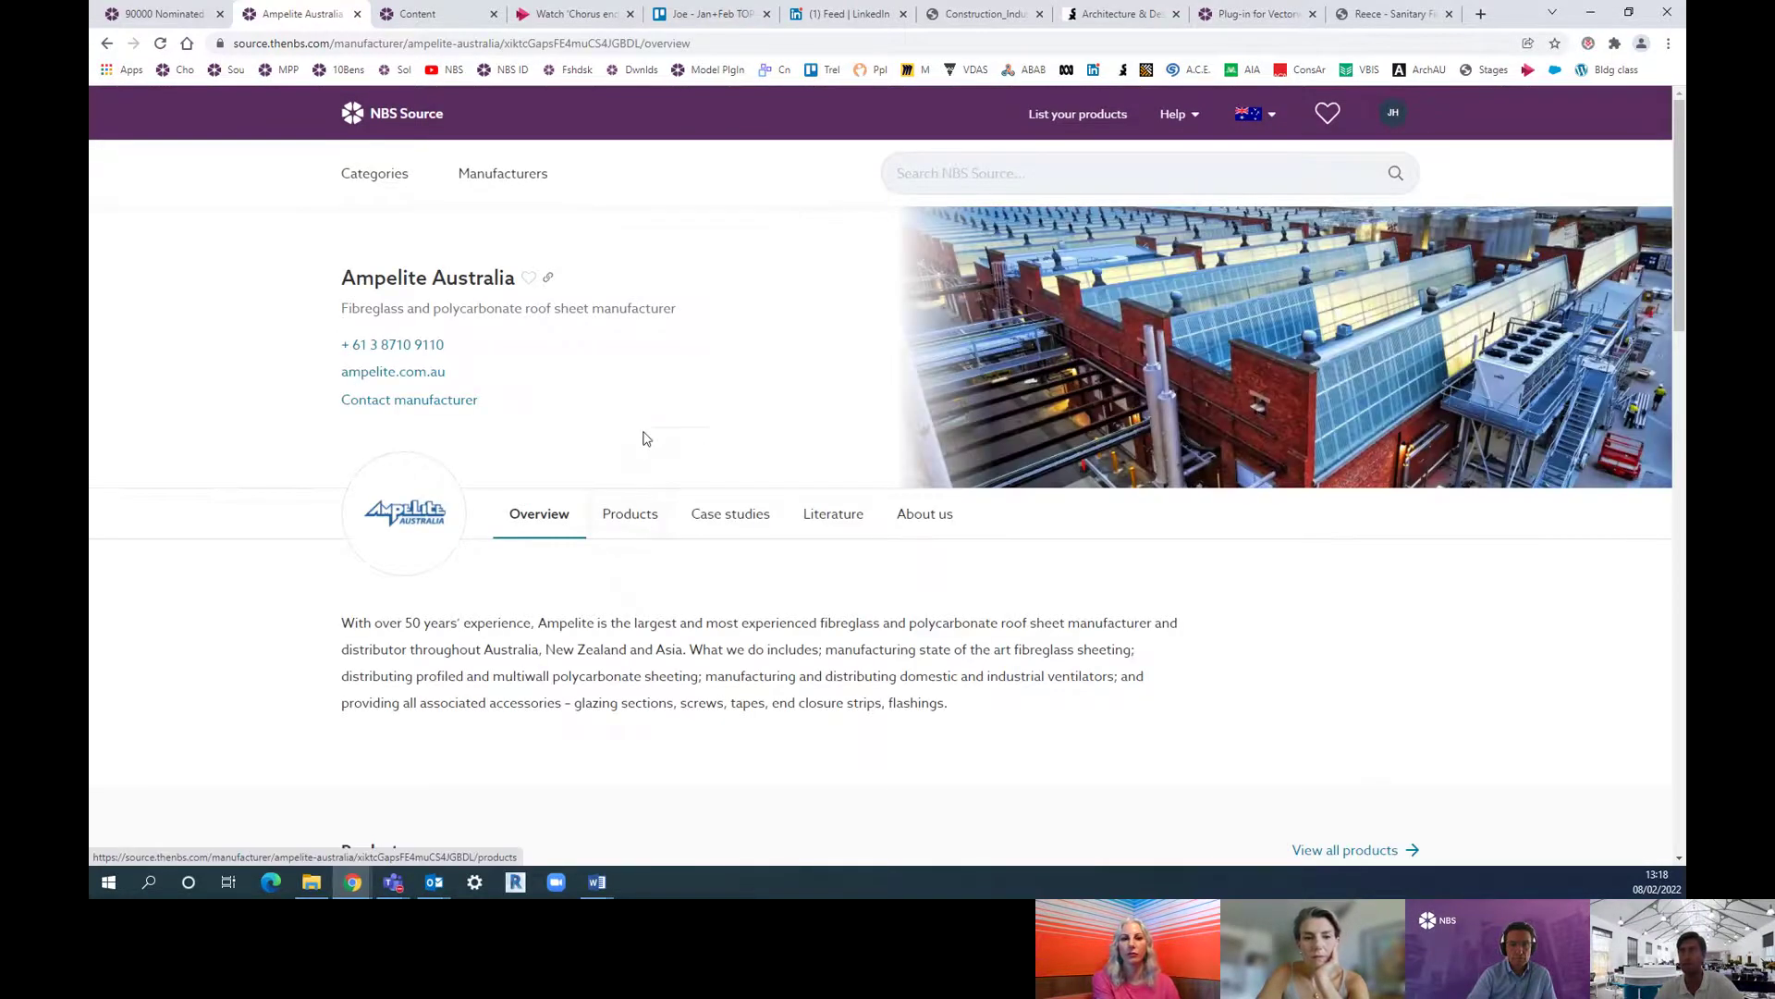
Step: Review Ampelite Australia's overview, open its Solasafe product, and copy that product for adding to the specification
{"action": "scroll", "coordinate": [642, 456], "scroll_direction": "down", "scroll_amount": 6}
{"action": "scroll", "coordinate": [643, 457], "scroll_direction": "up", "scroll_amount": 4}
{"action": "left_click", "coordinate": [636, 331]}
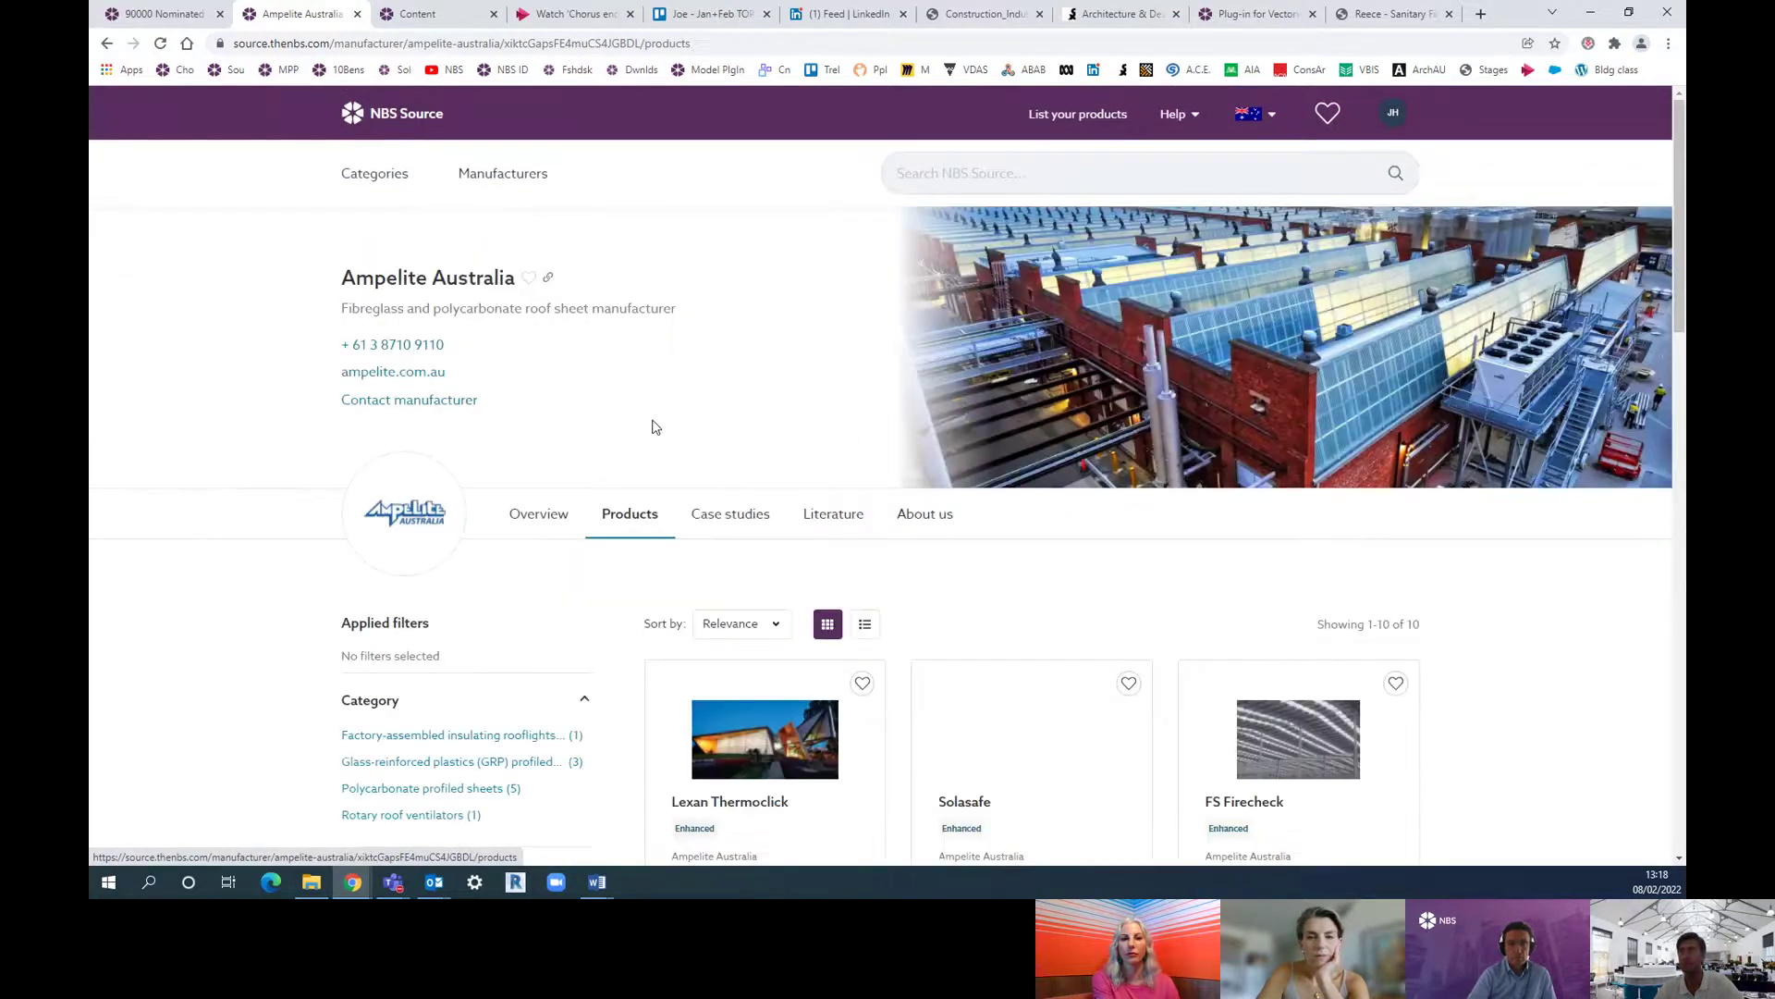
{"action": "scroll", "coordinate": [654, 426], "scroll_direction": "down", "scroll_amount": 2}
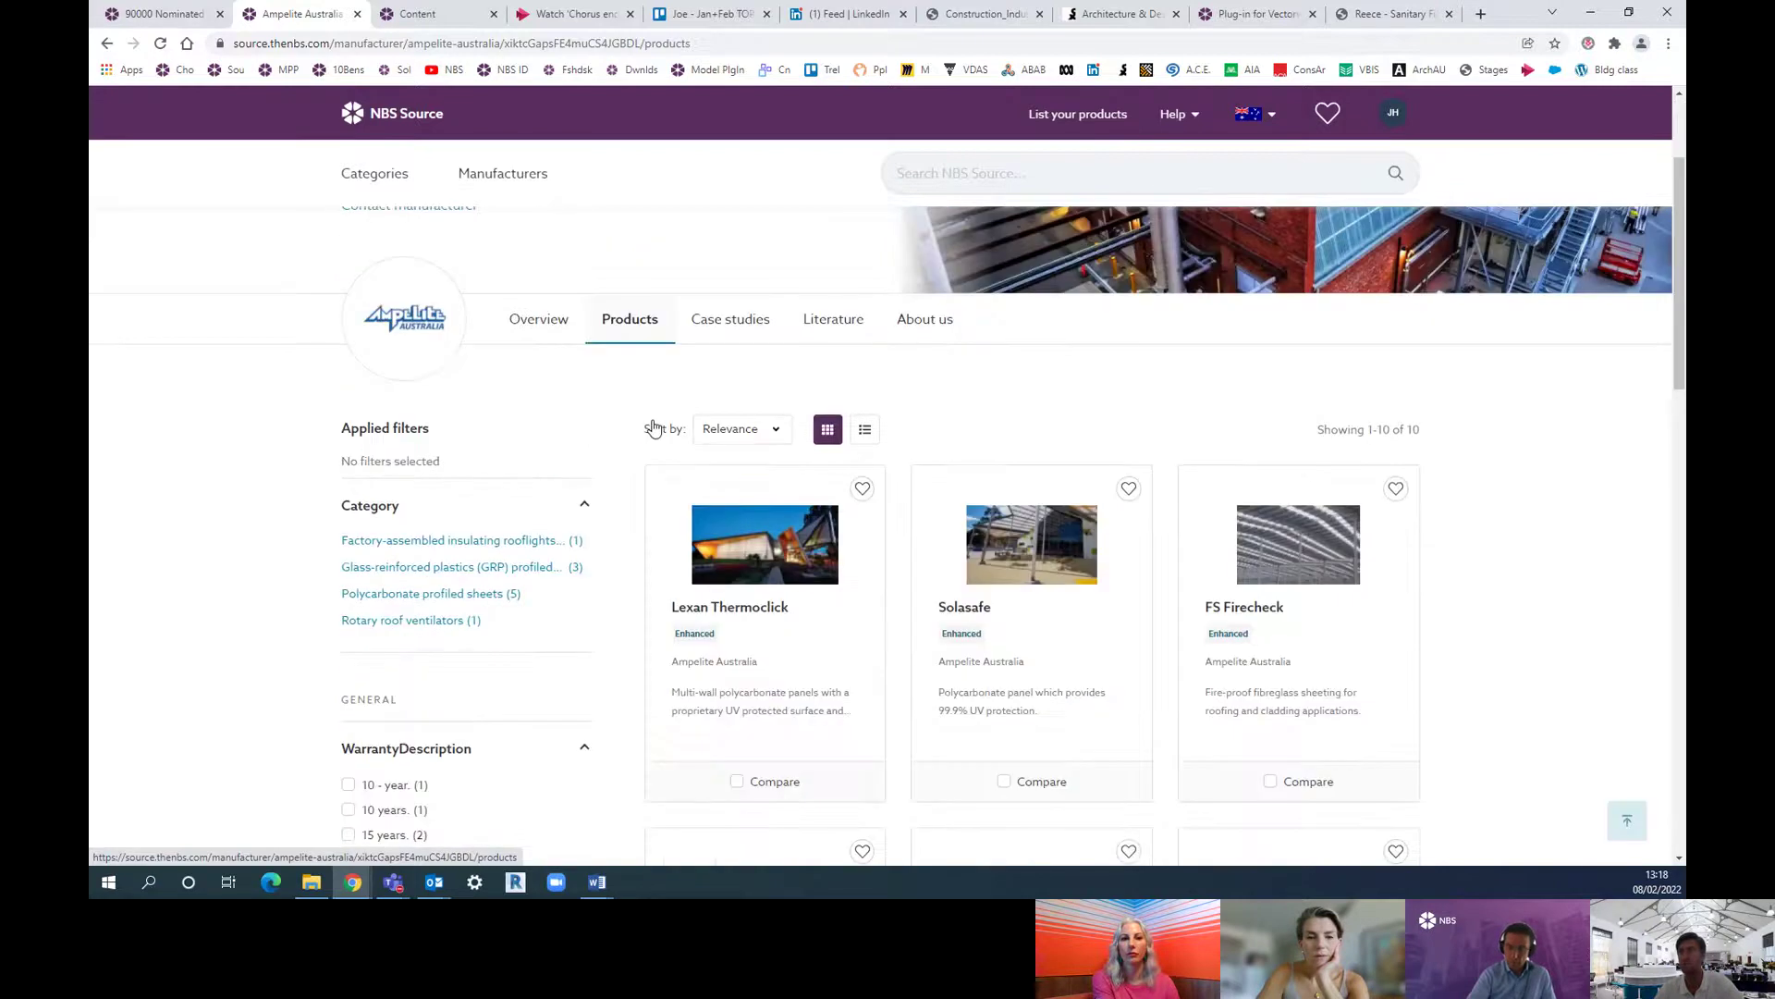
{"action": "left_click", "coordinate": [1034, 549]}
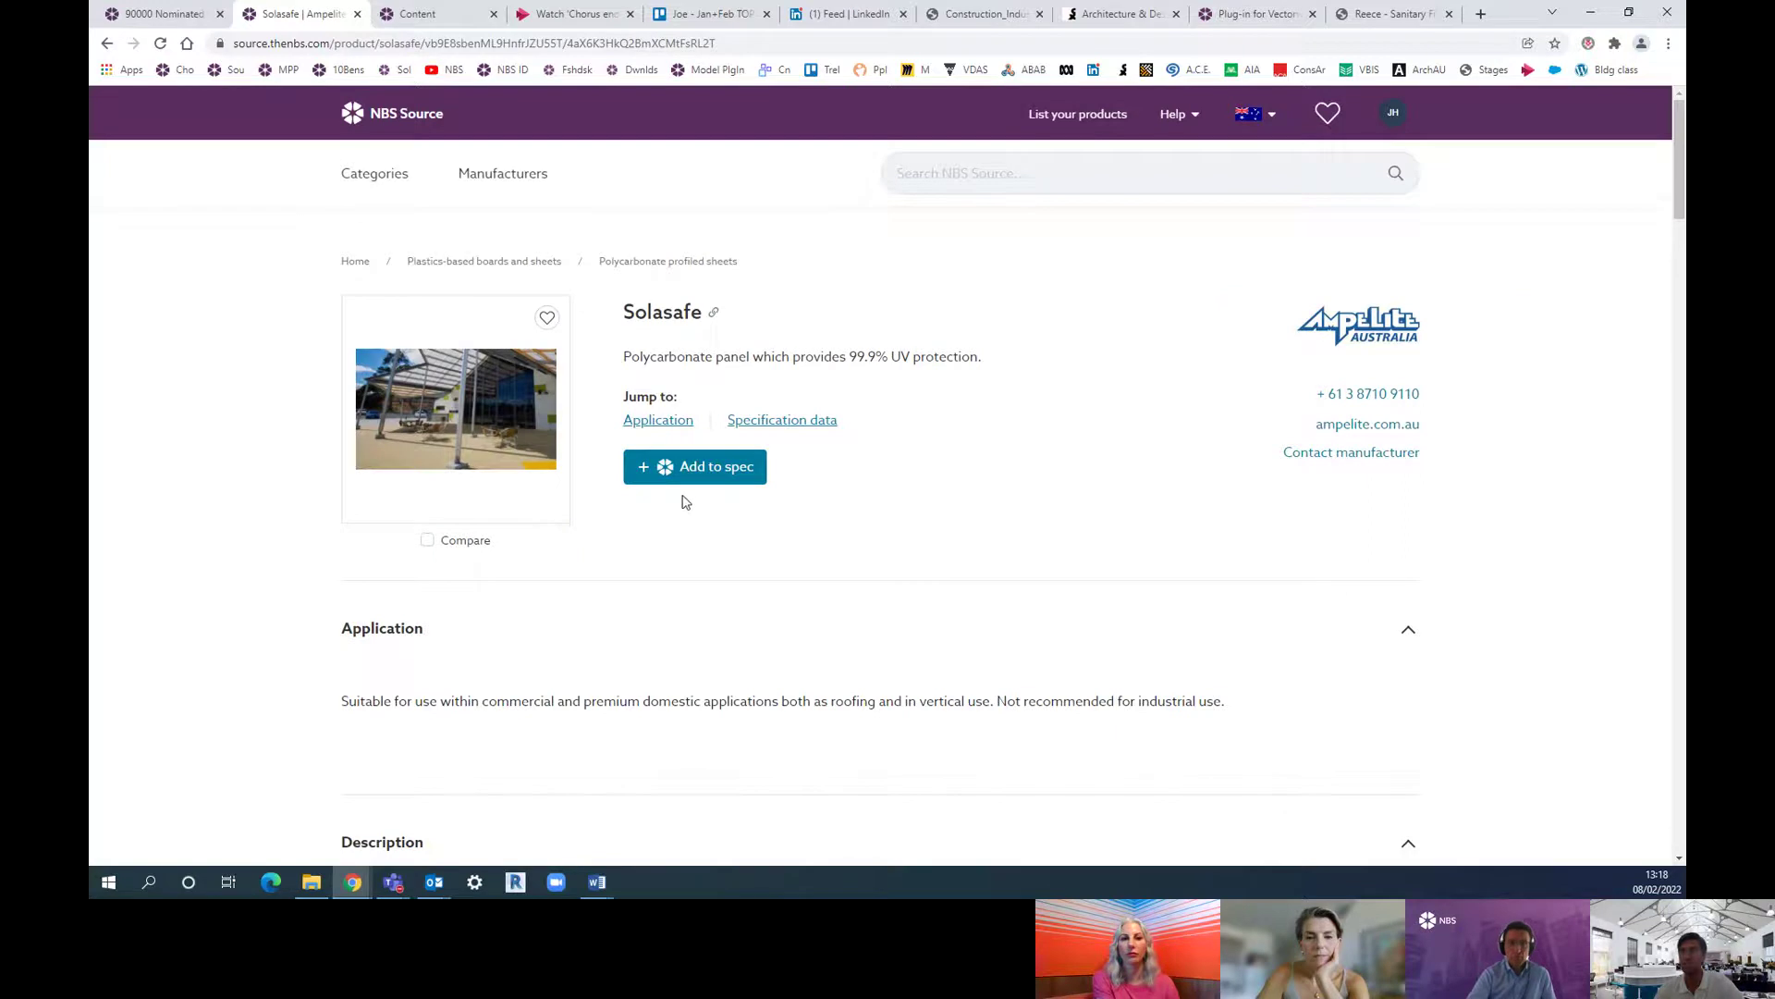
{"action": "left_click", "coordinate": [694, 473]}
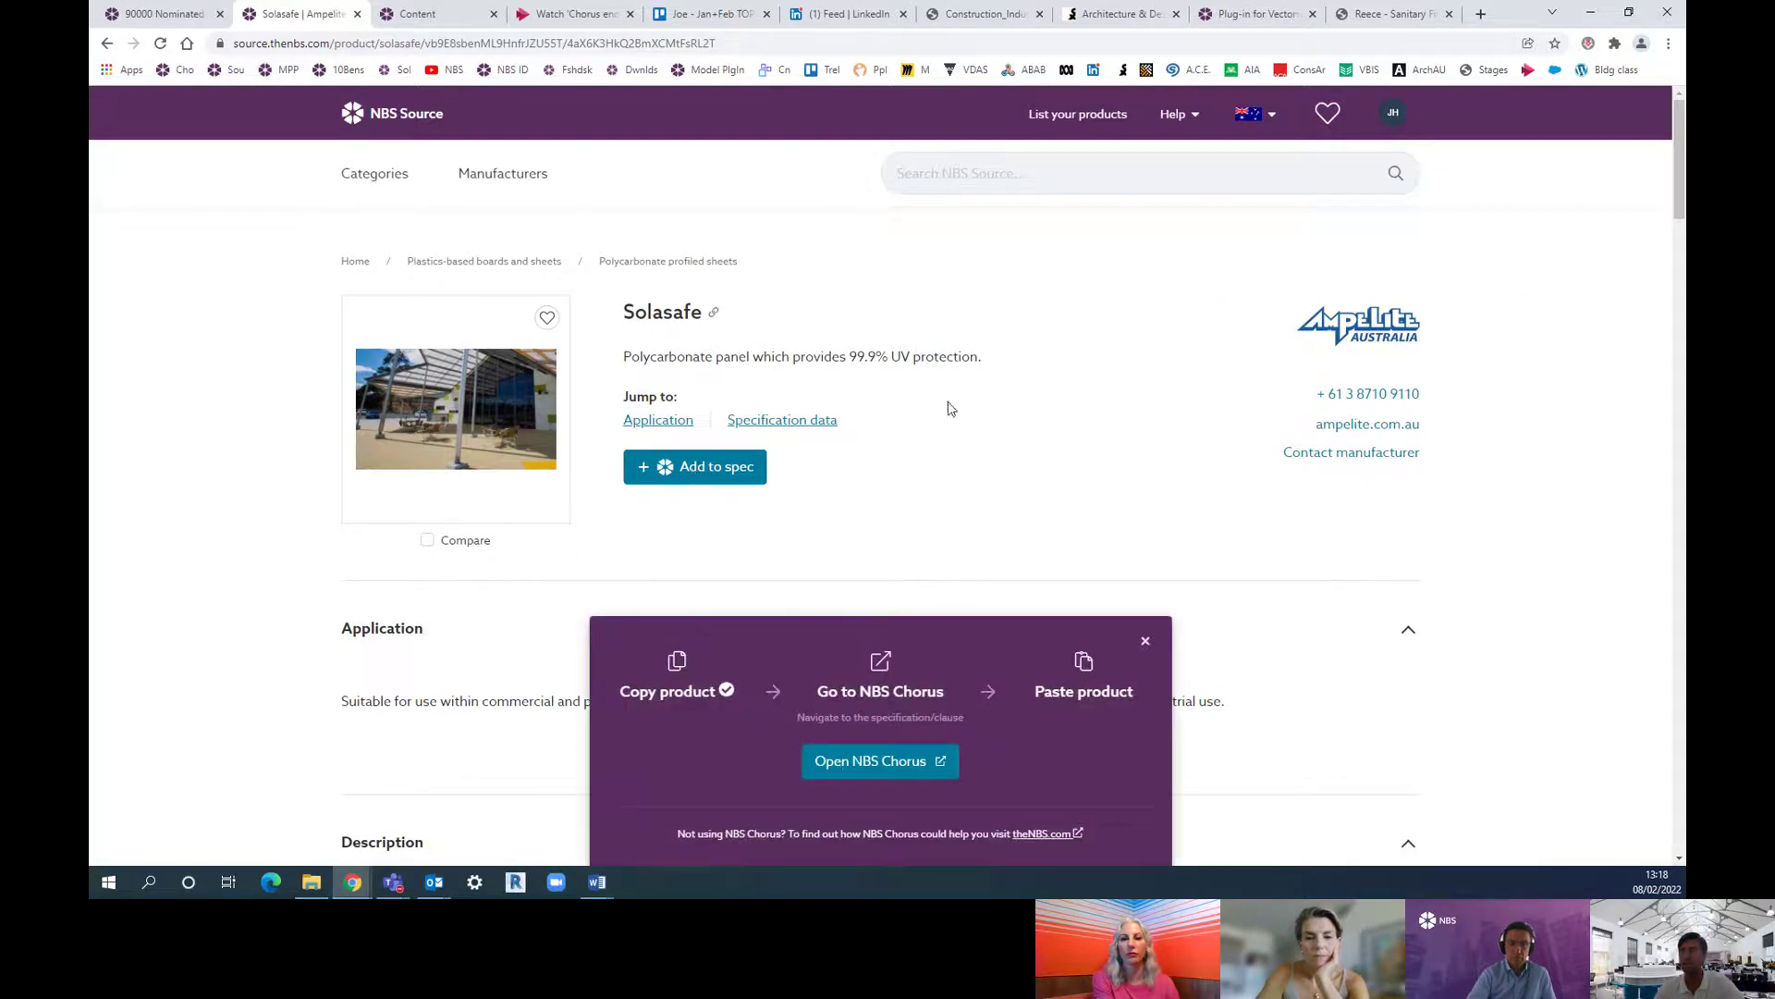
Step: Switch back to NBS Chorus and paste Solasafe into row 1.1 of clause 1.7, reading the code check and adding the product
{"action": "left_click", "coordinate": [182, 19]}
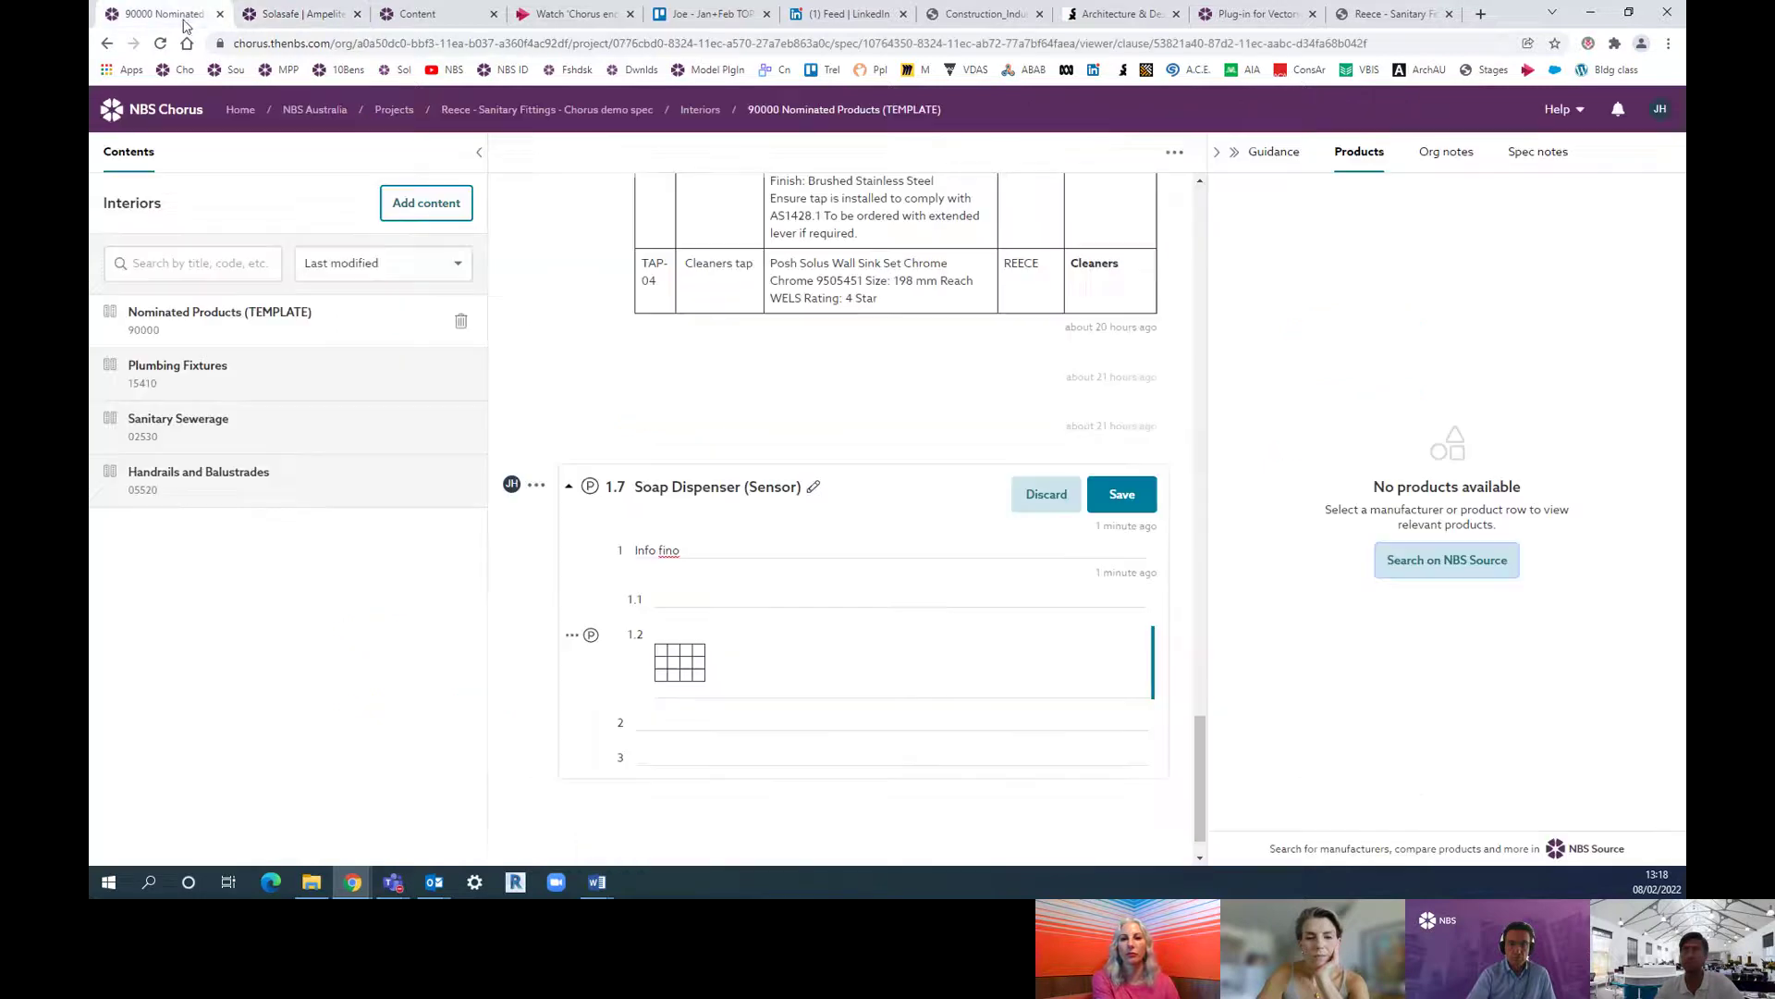
{"action": "left_click", "coordinate": [736, 600]}
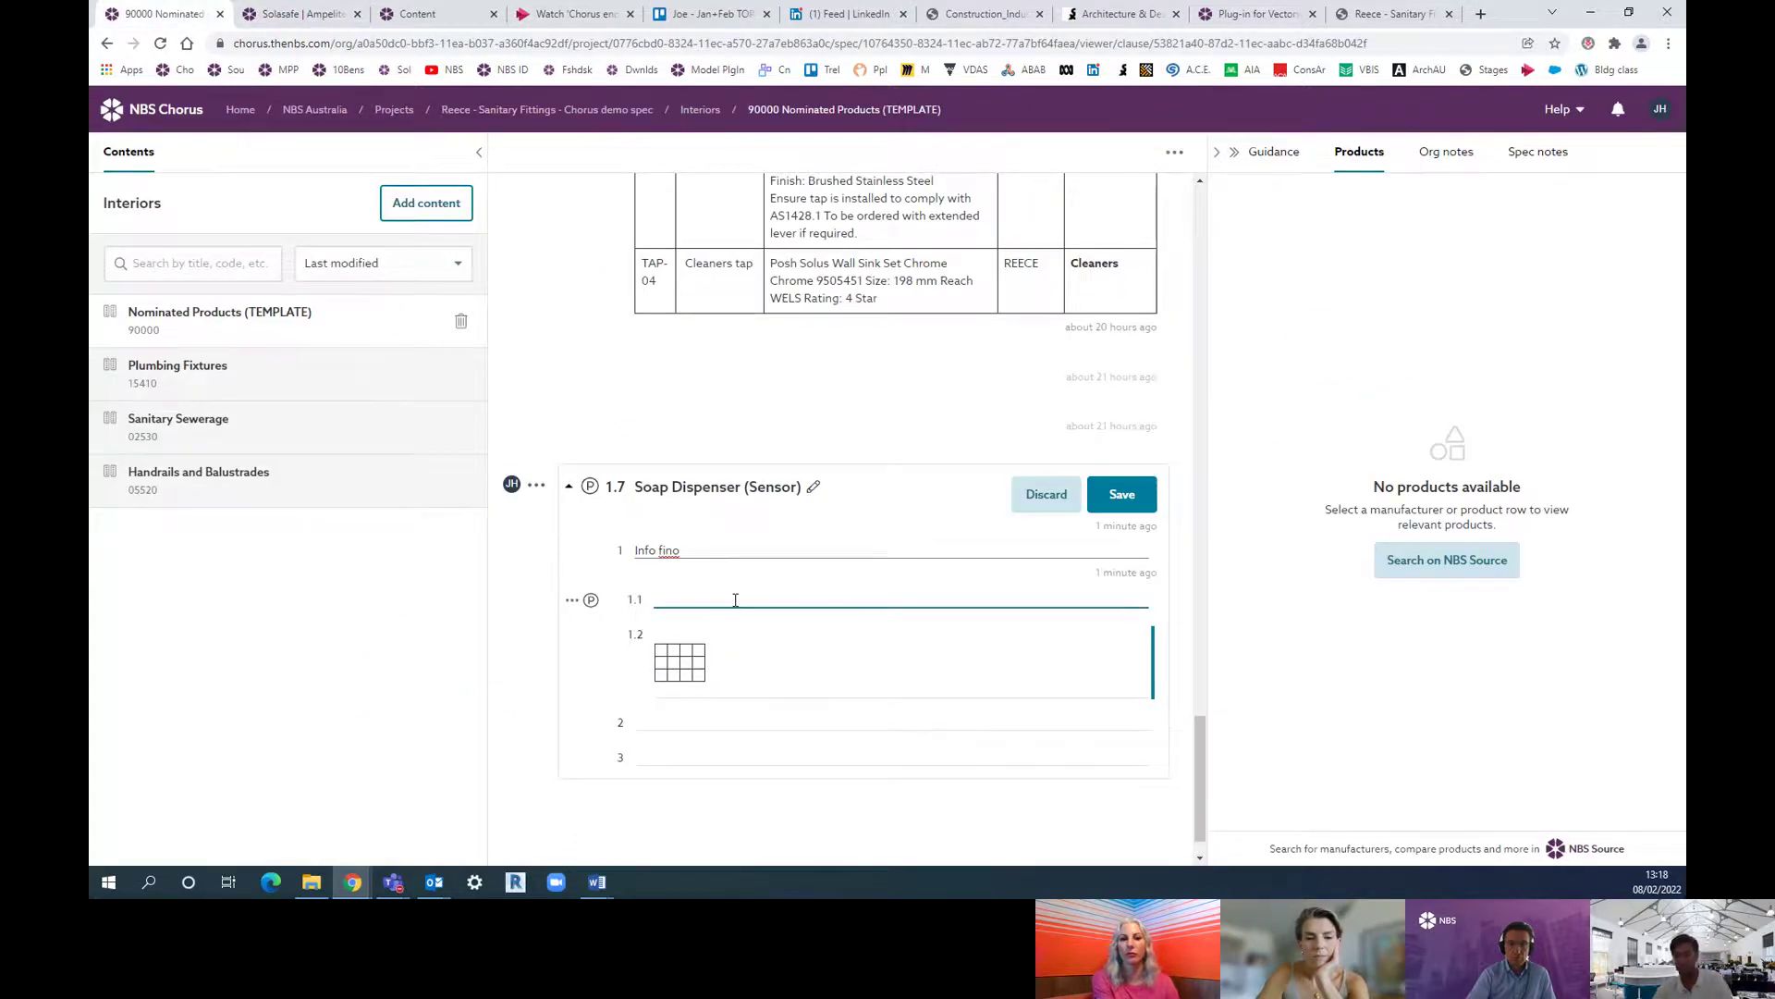
{"action": "key", "text": "ctrl+v"}
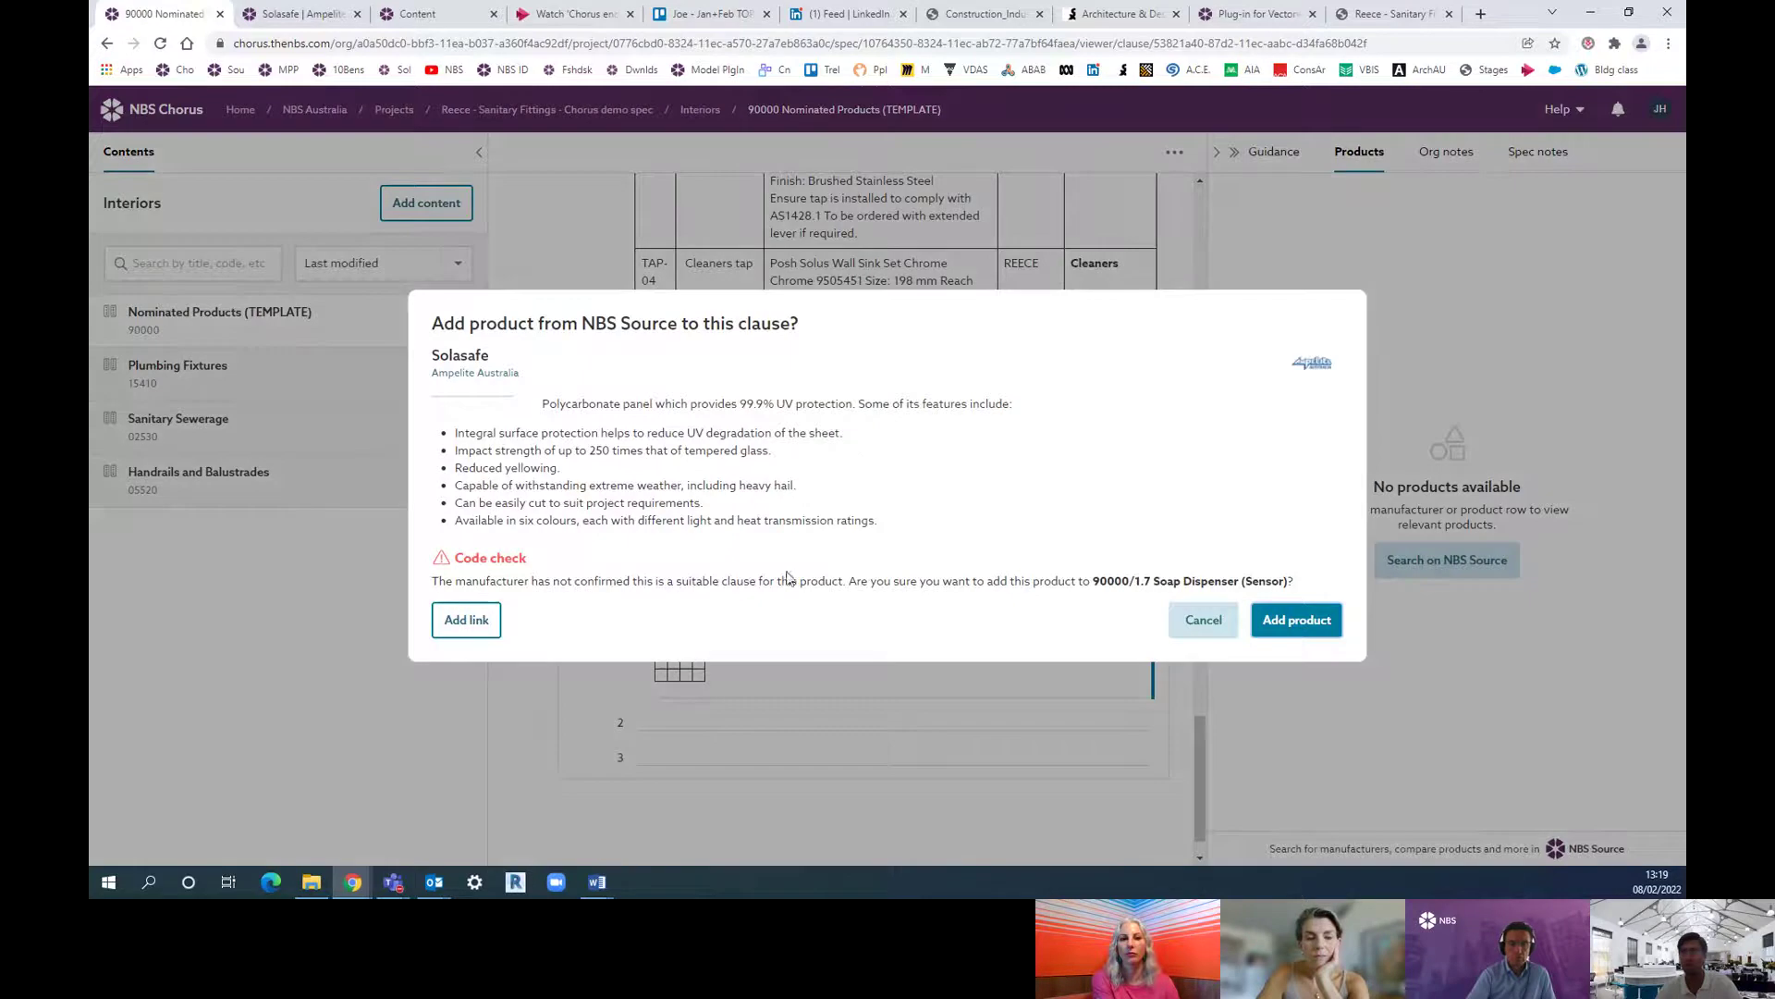
{"action": "left_click_drag", "start_coordinate": [847, 521], "coordinate": [544, 409]}
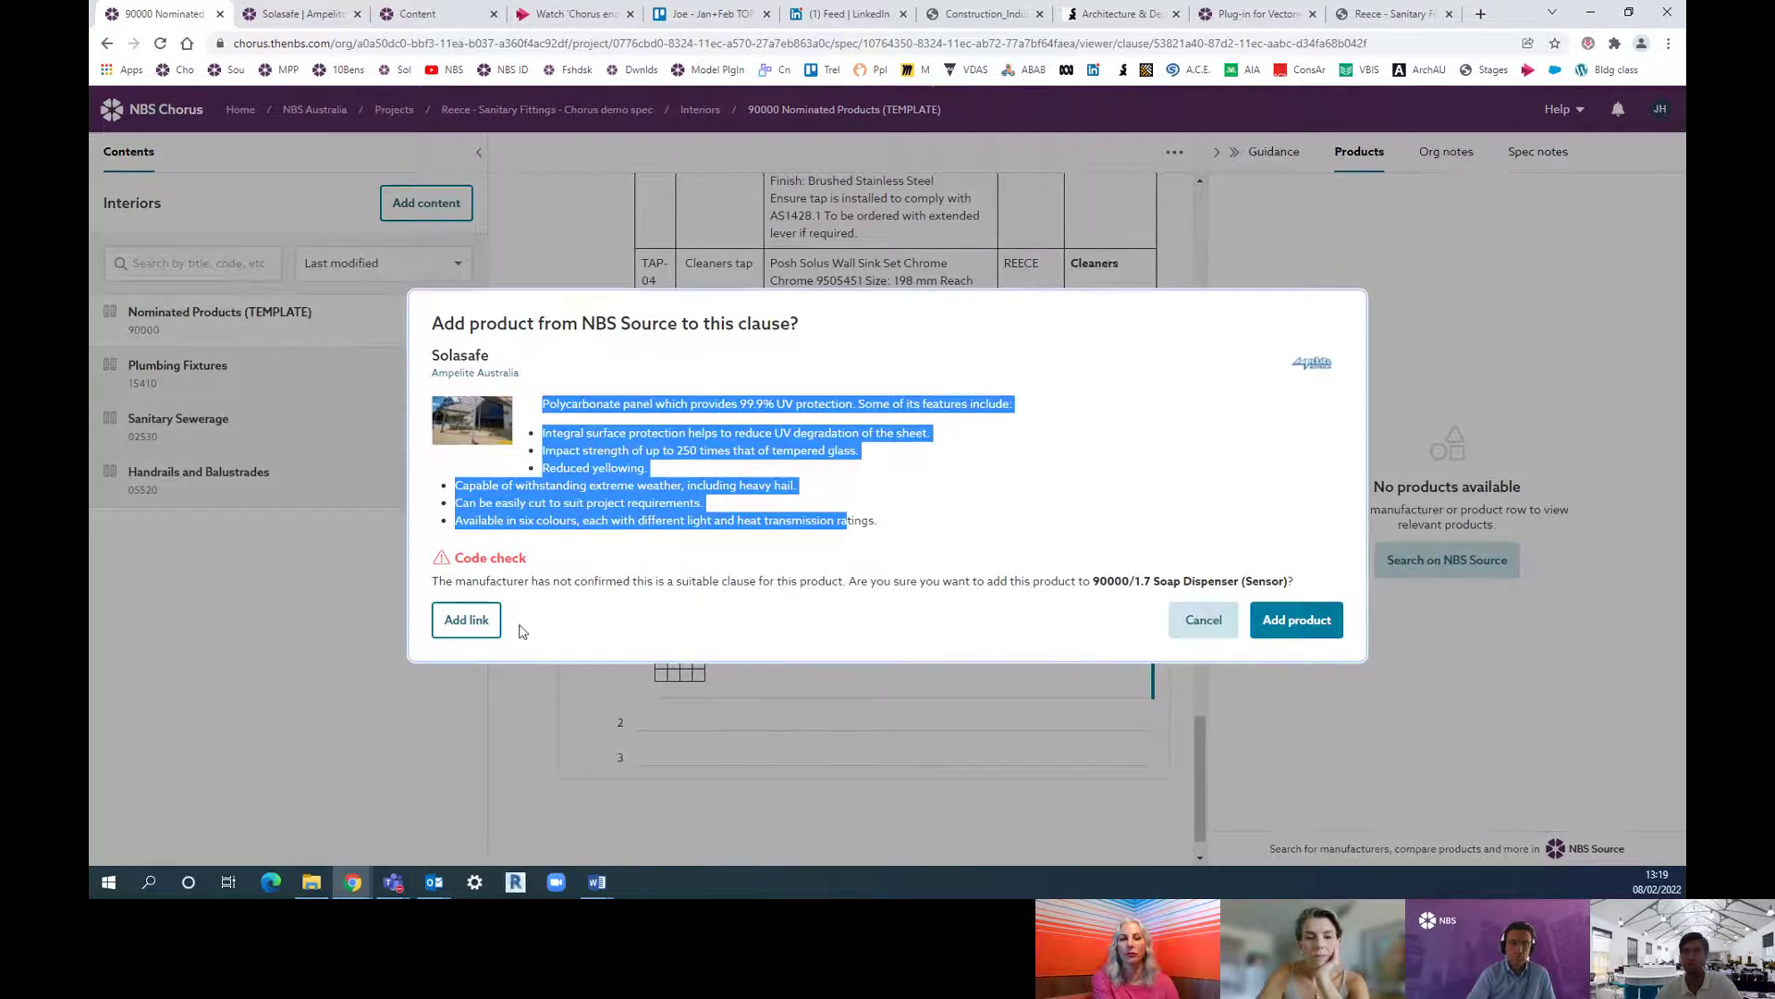
{"action": "left_click_drag", "start_coordinate": [487, 580], "coordinate": [770, 581]}
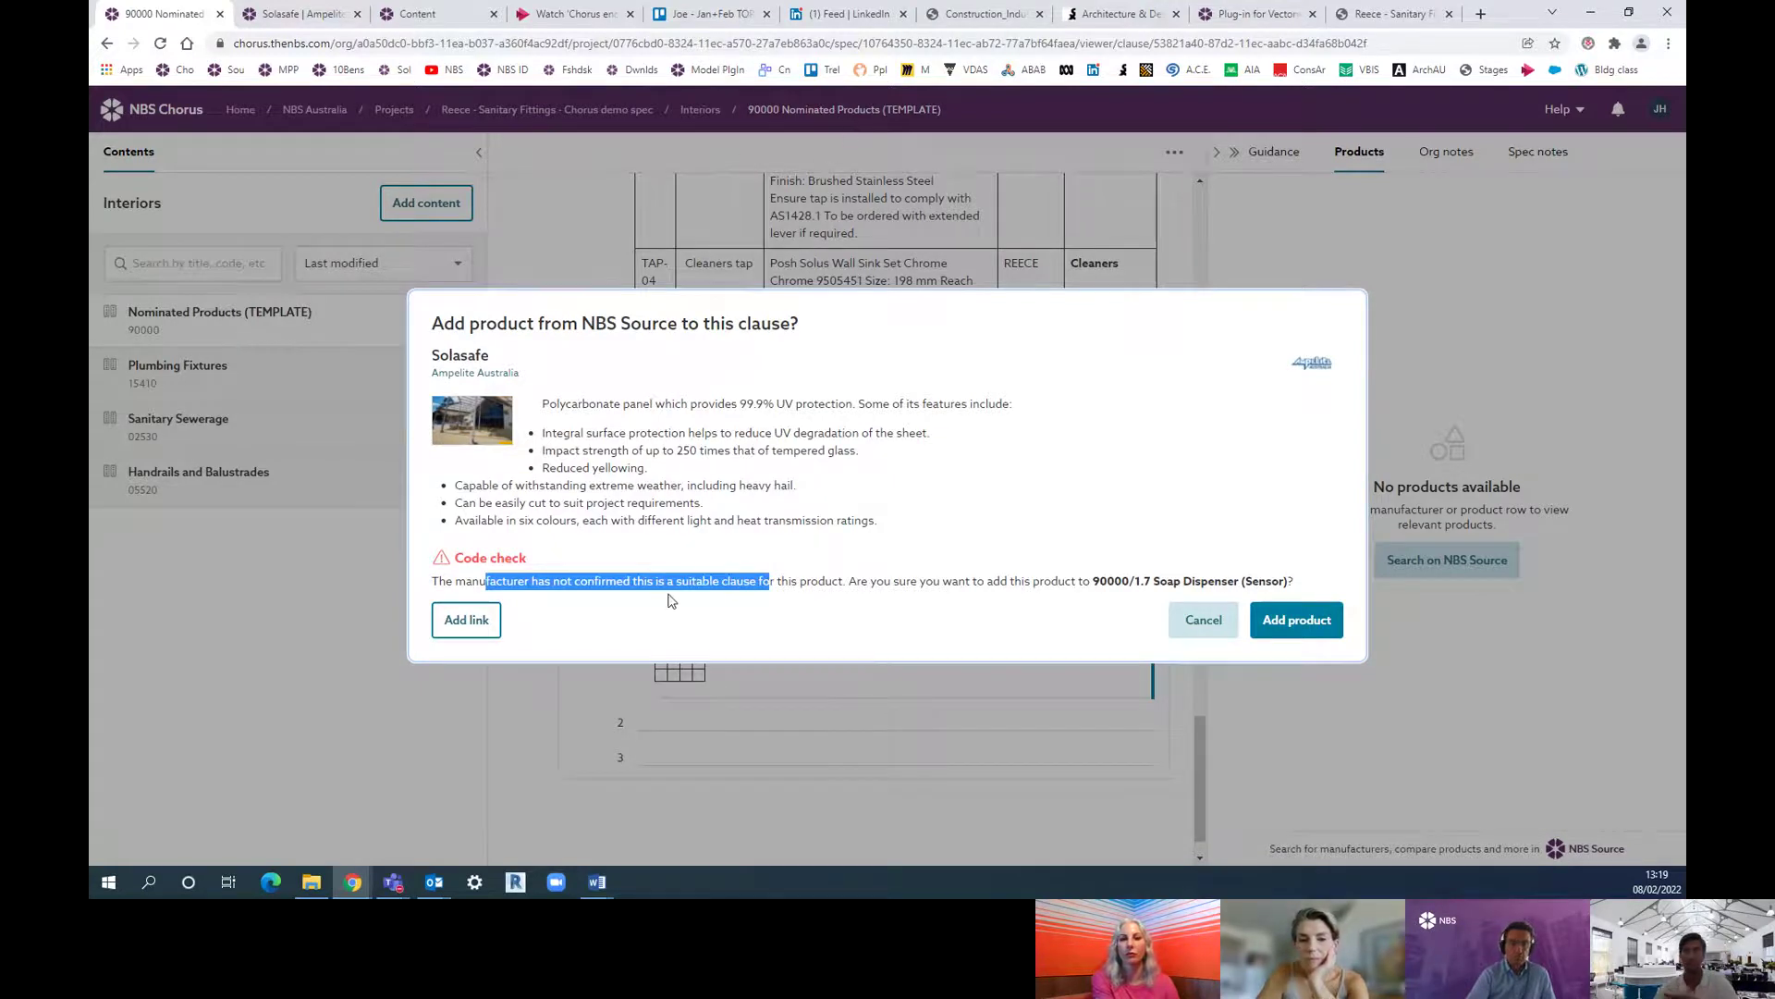
{"action": "left_click", "coordinate": [1290, 620]}
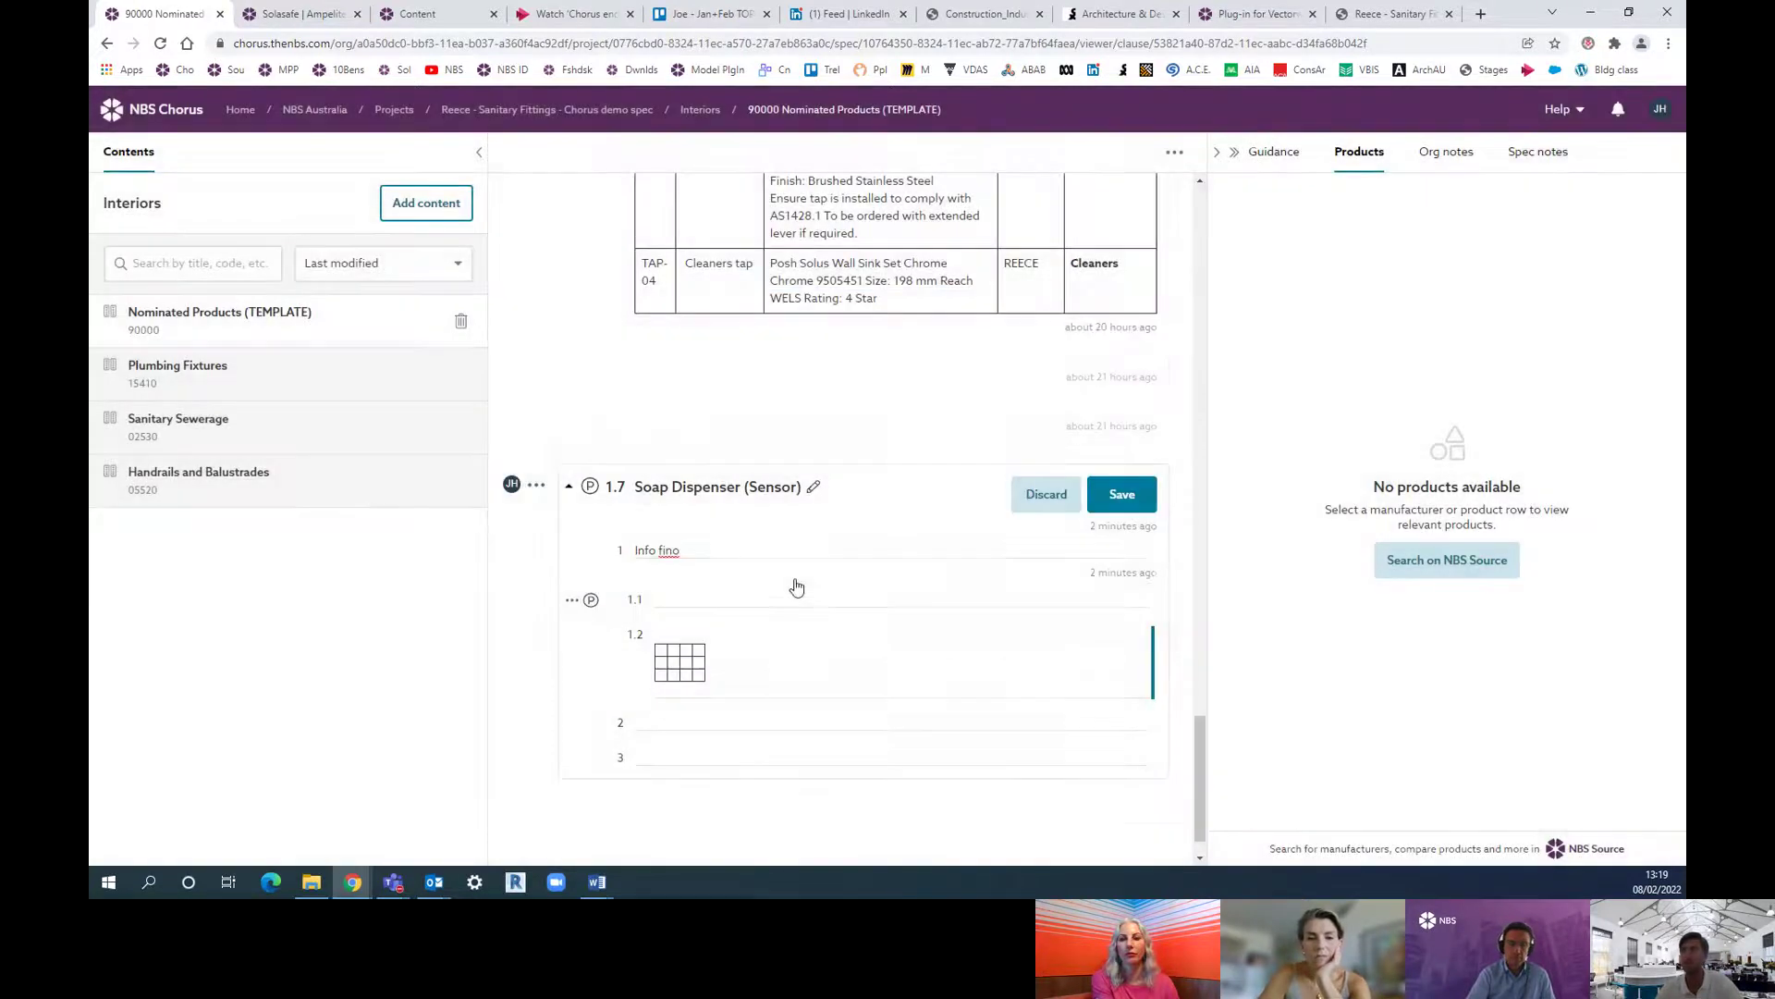
Step: Review the inserted Solasafe product rows in clause 1.7 and check the suggested values for Colour and Length
{"action": "scroll", "coordinate": [772, 582], "scroll_direction": "up", "scroll_amount": 2}
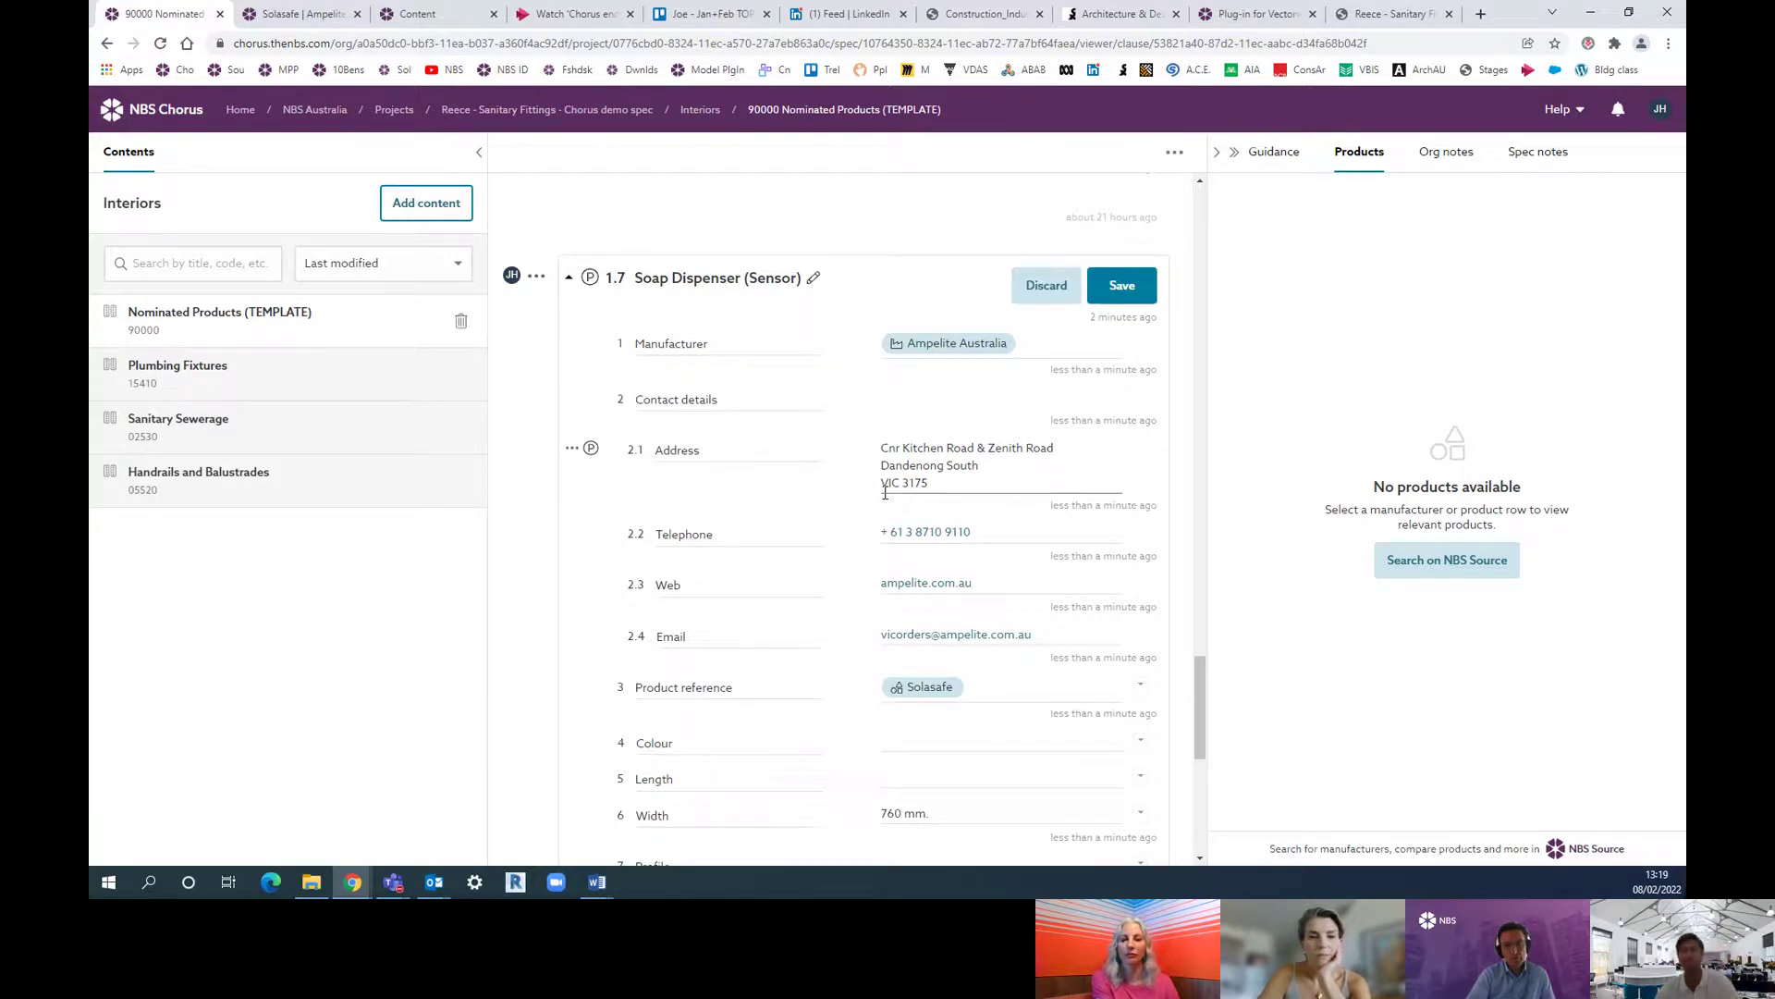
{"action": "scroll", "coordinate": [894, 550], "scroll_direction": "down", "scroll_amount": 2}
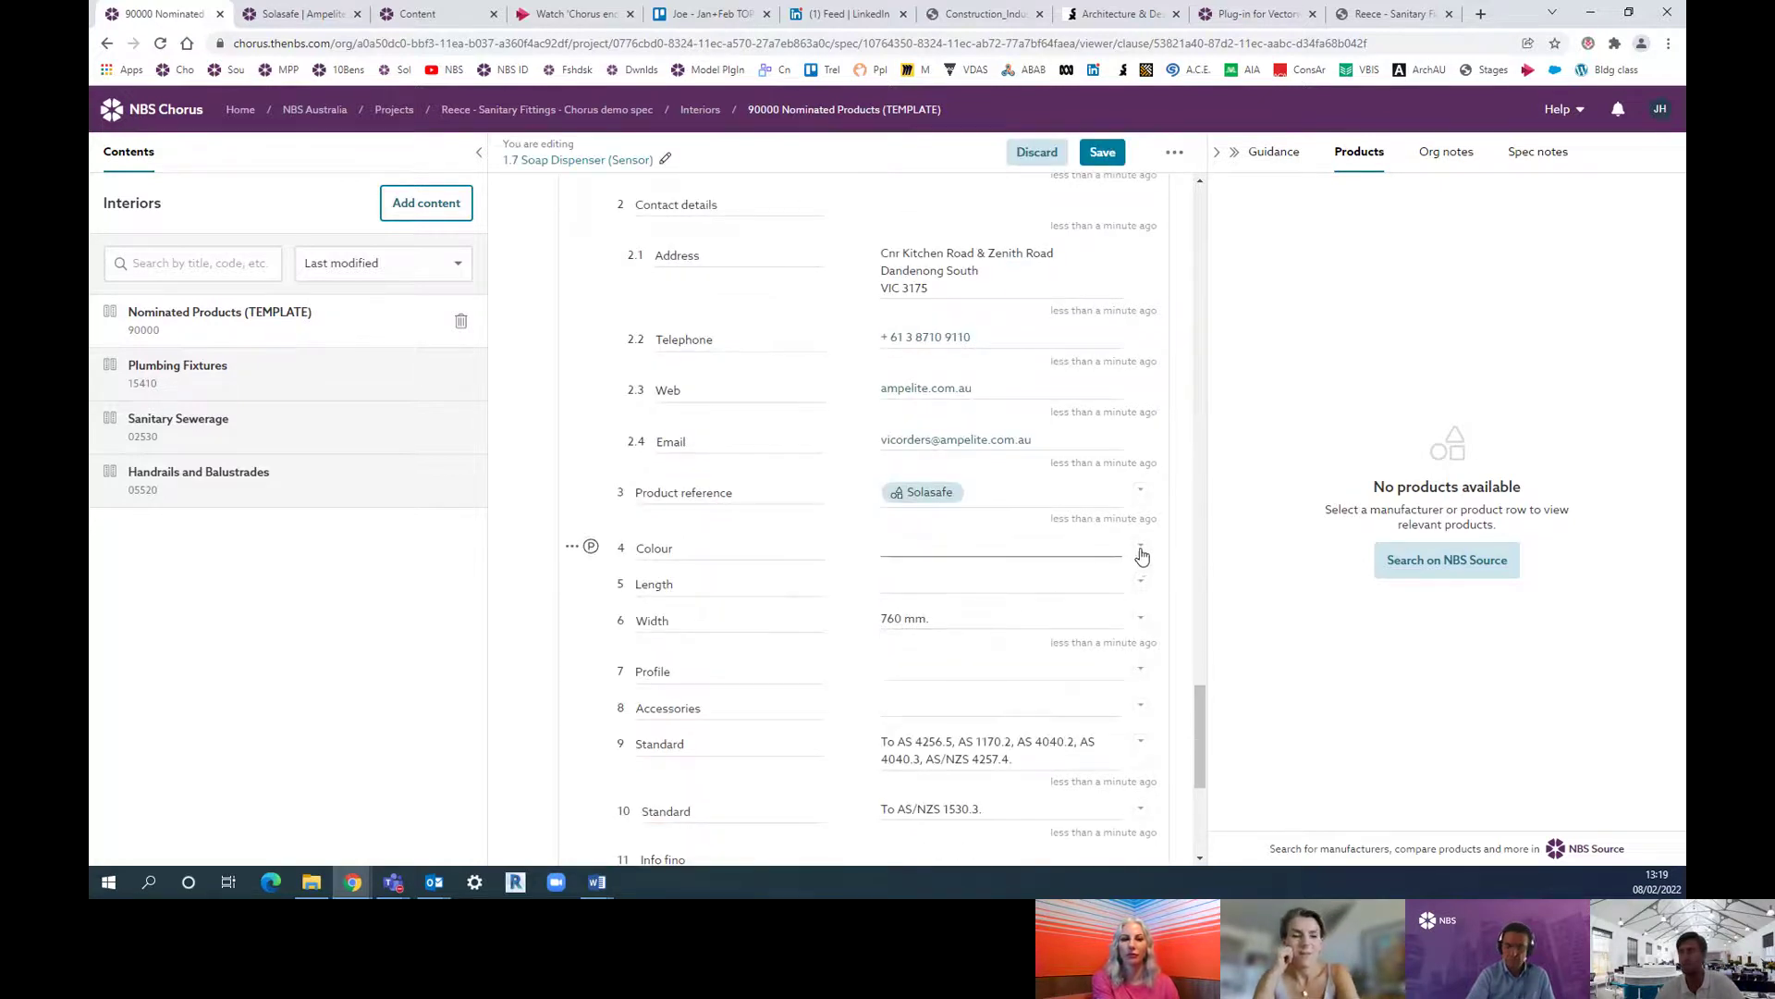
{"action": "left_click", "coordinate": [997, 550]}
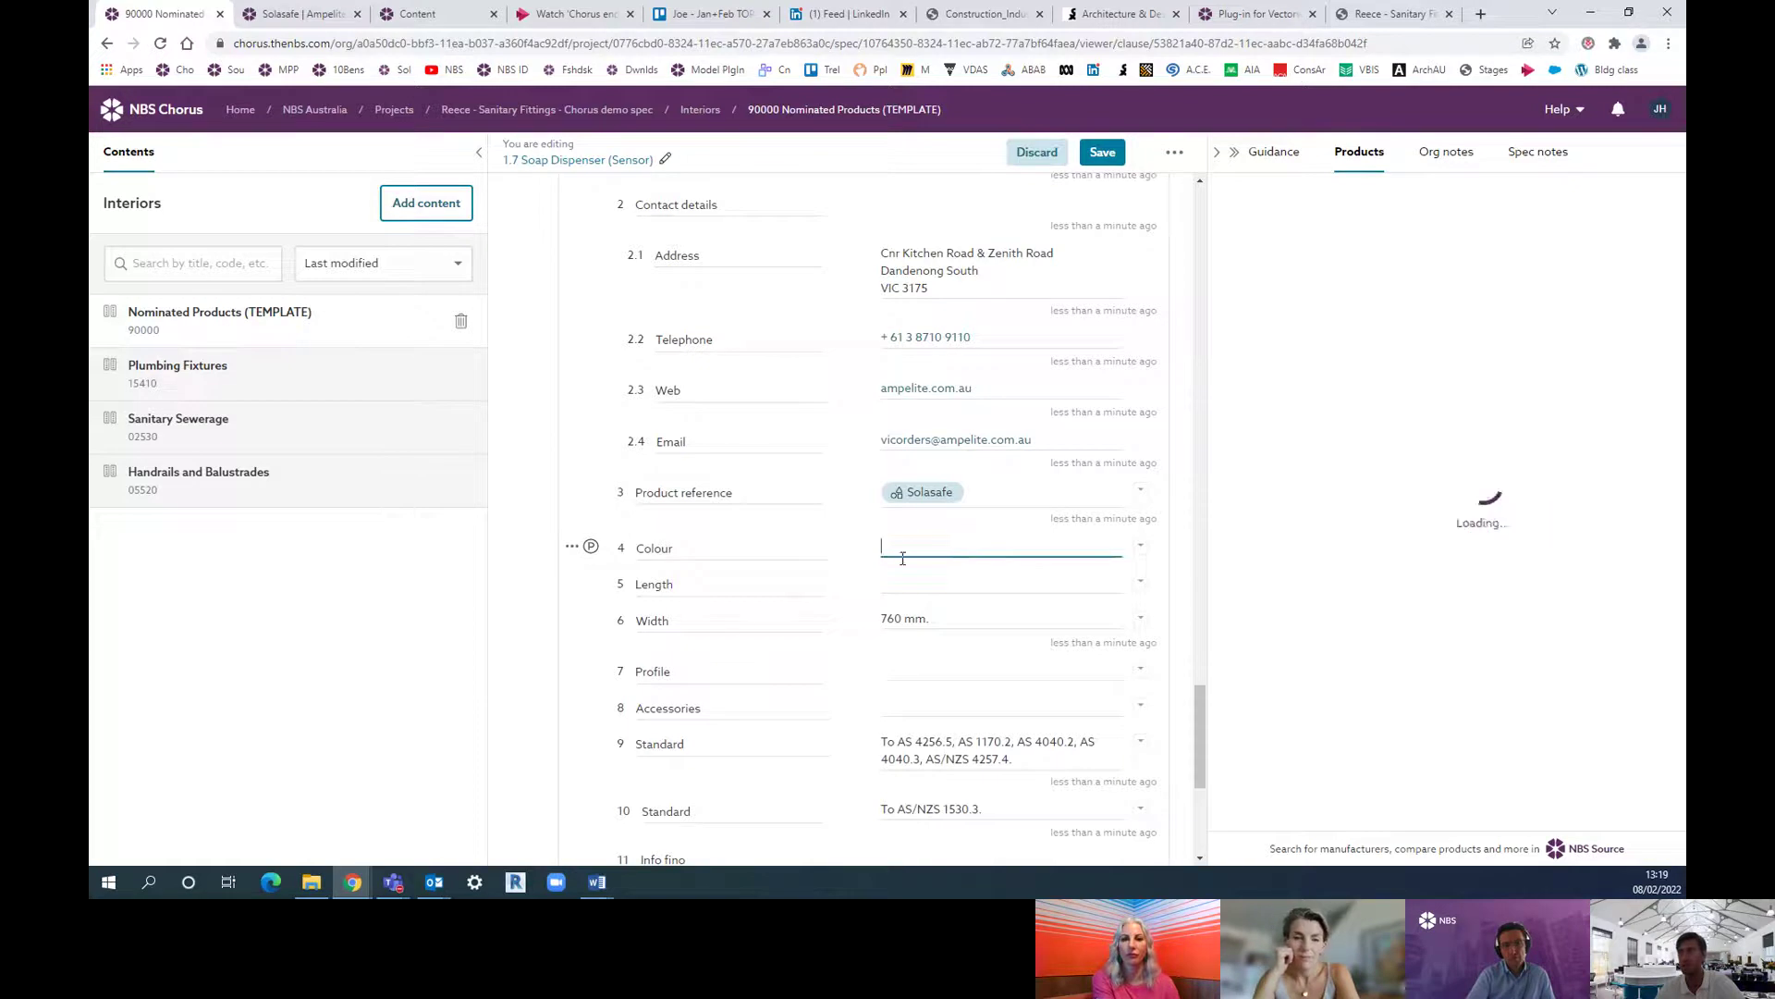
{"action": "left_click", "coordinate": [1143, 547]}
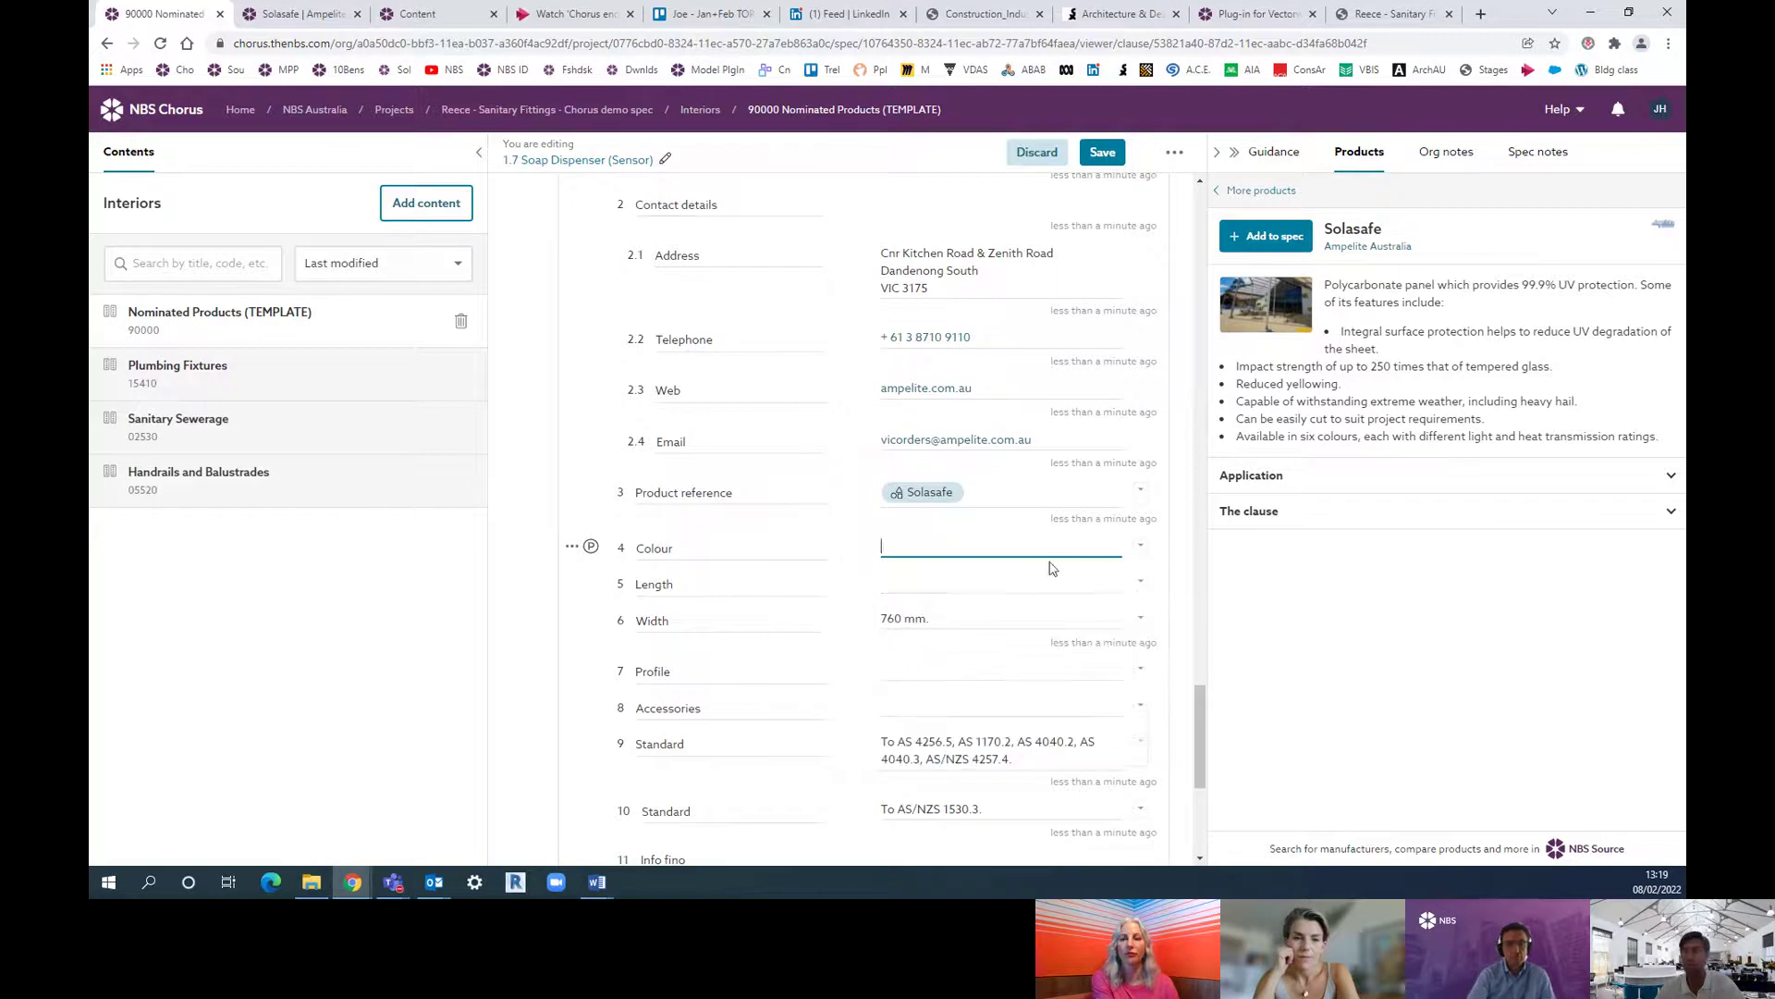
{"action": "left_click", "coordinate": [1141, 588]}
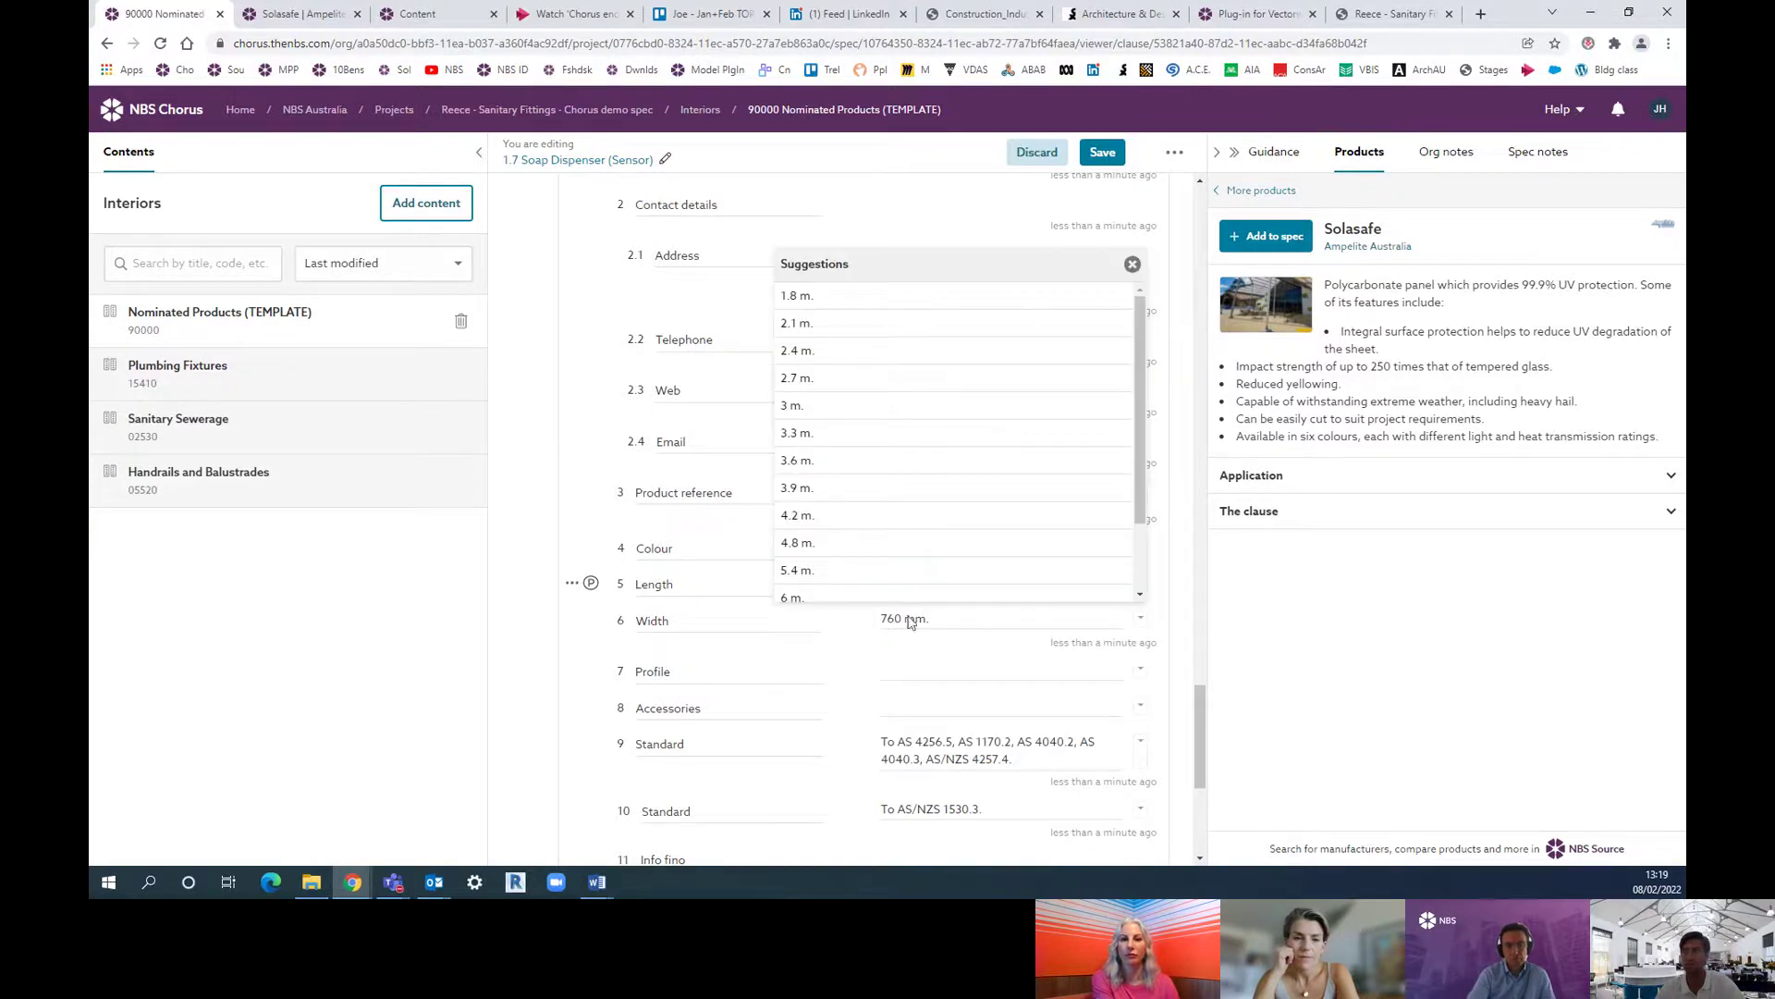
{"action": "scroll", "coordinate": [943, 675], "scroll_direction": "down", "scroll_amount": 4}
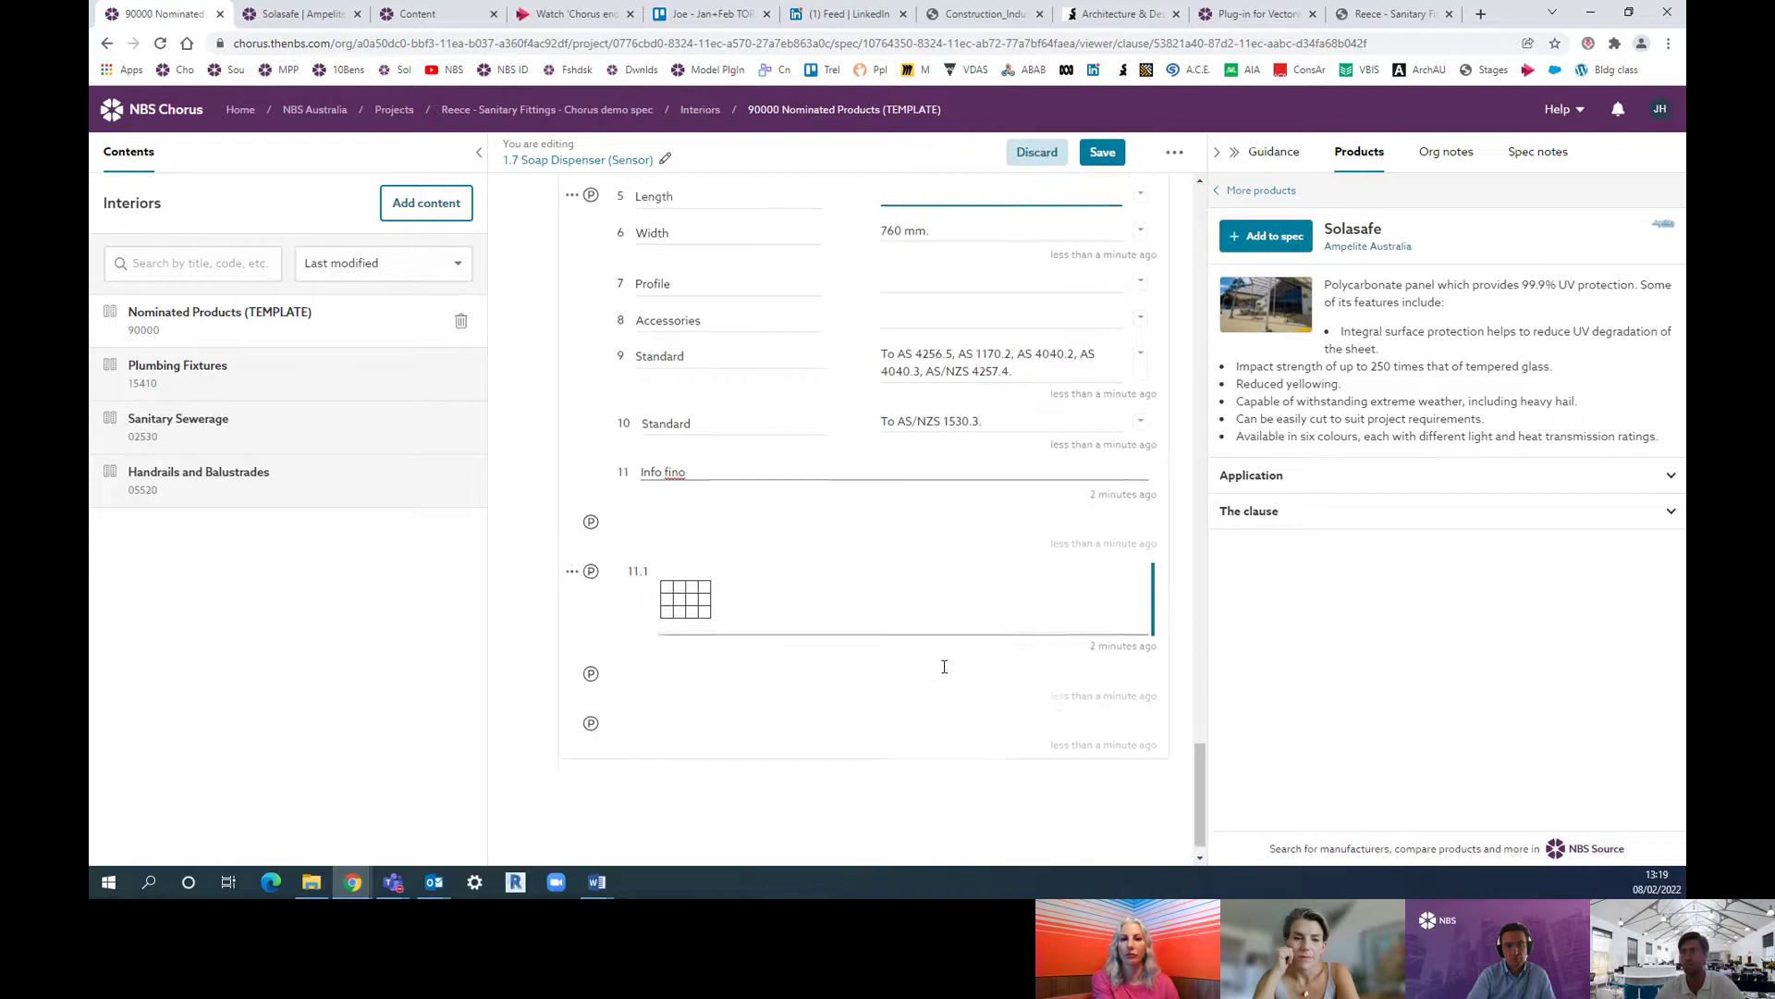
{"action": "scroll", "coordinate": [944, 666], "scroll_direction": "up", "scroll_amount": 2}
{"action": "scroll", "coordinate": [944, 666], "scroll_direction": "up", "scroll_amount": 2}
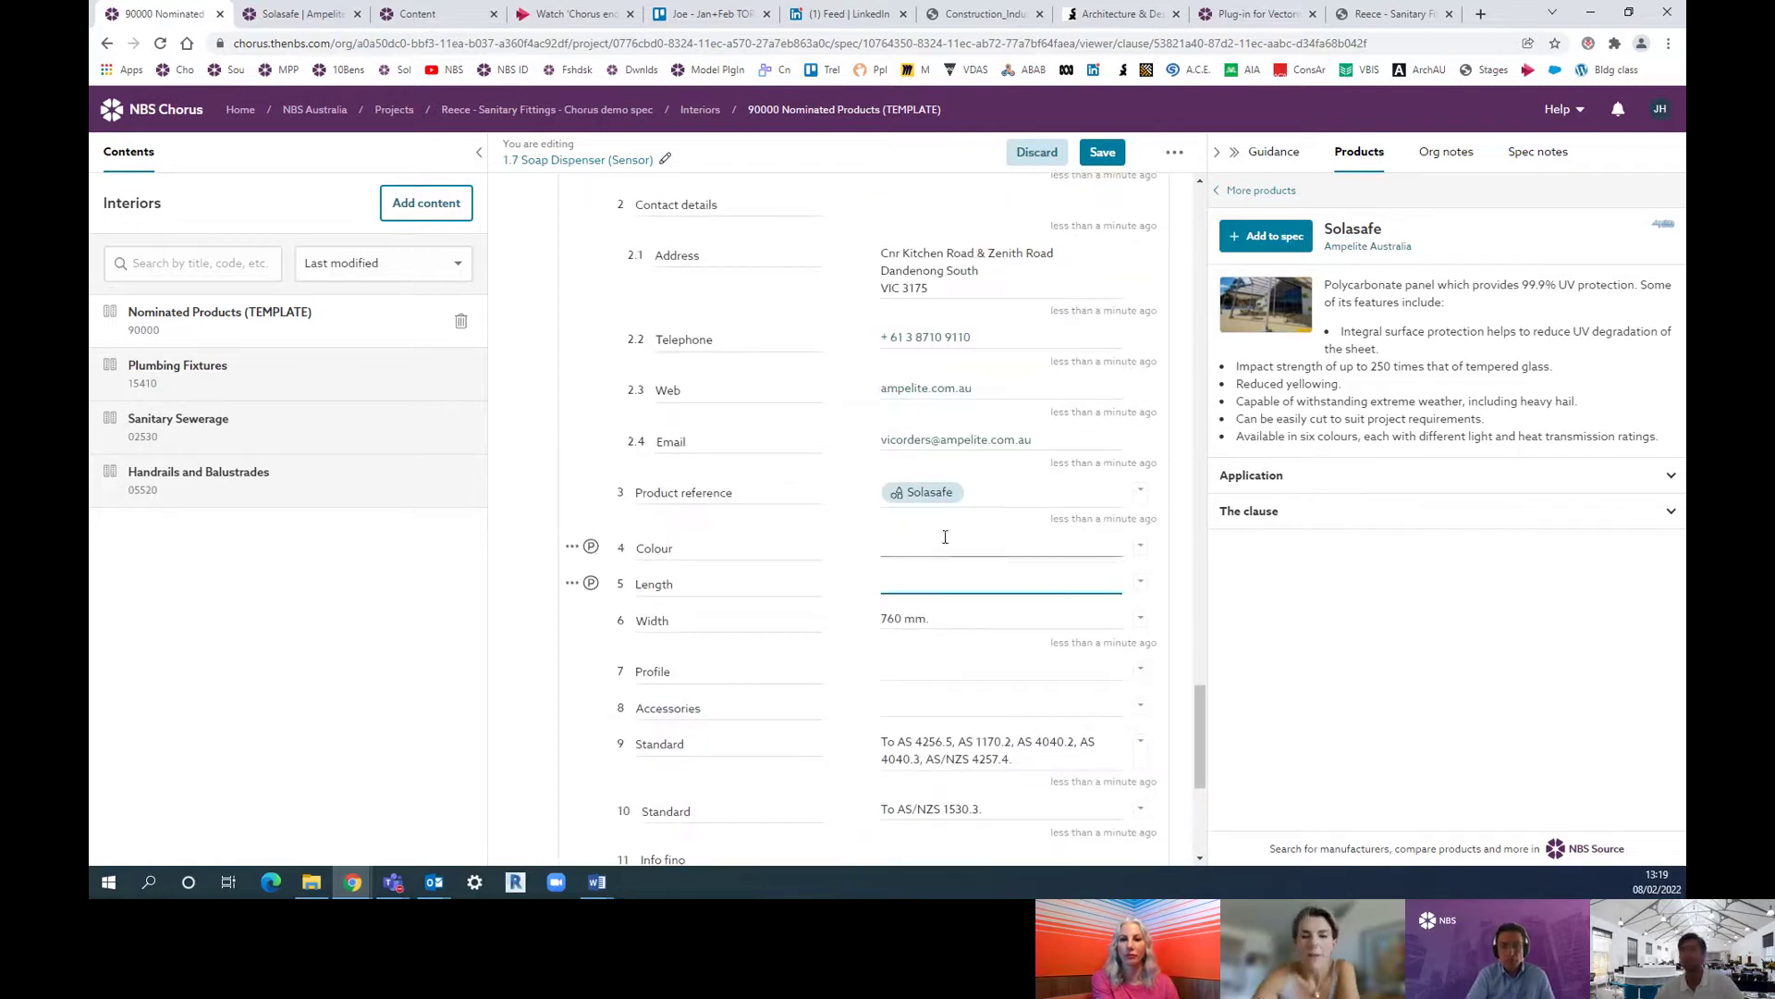
Step: Discard the edits to clause 1.7 and open the Plumbing Fixtures section from the Interiors contents list
{"action": "left_click", "coordinate": [1037, 154]}
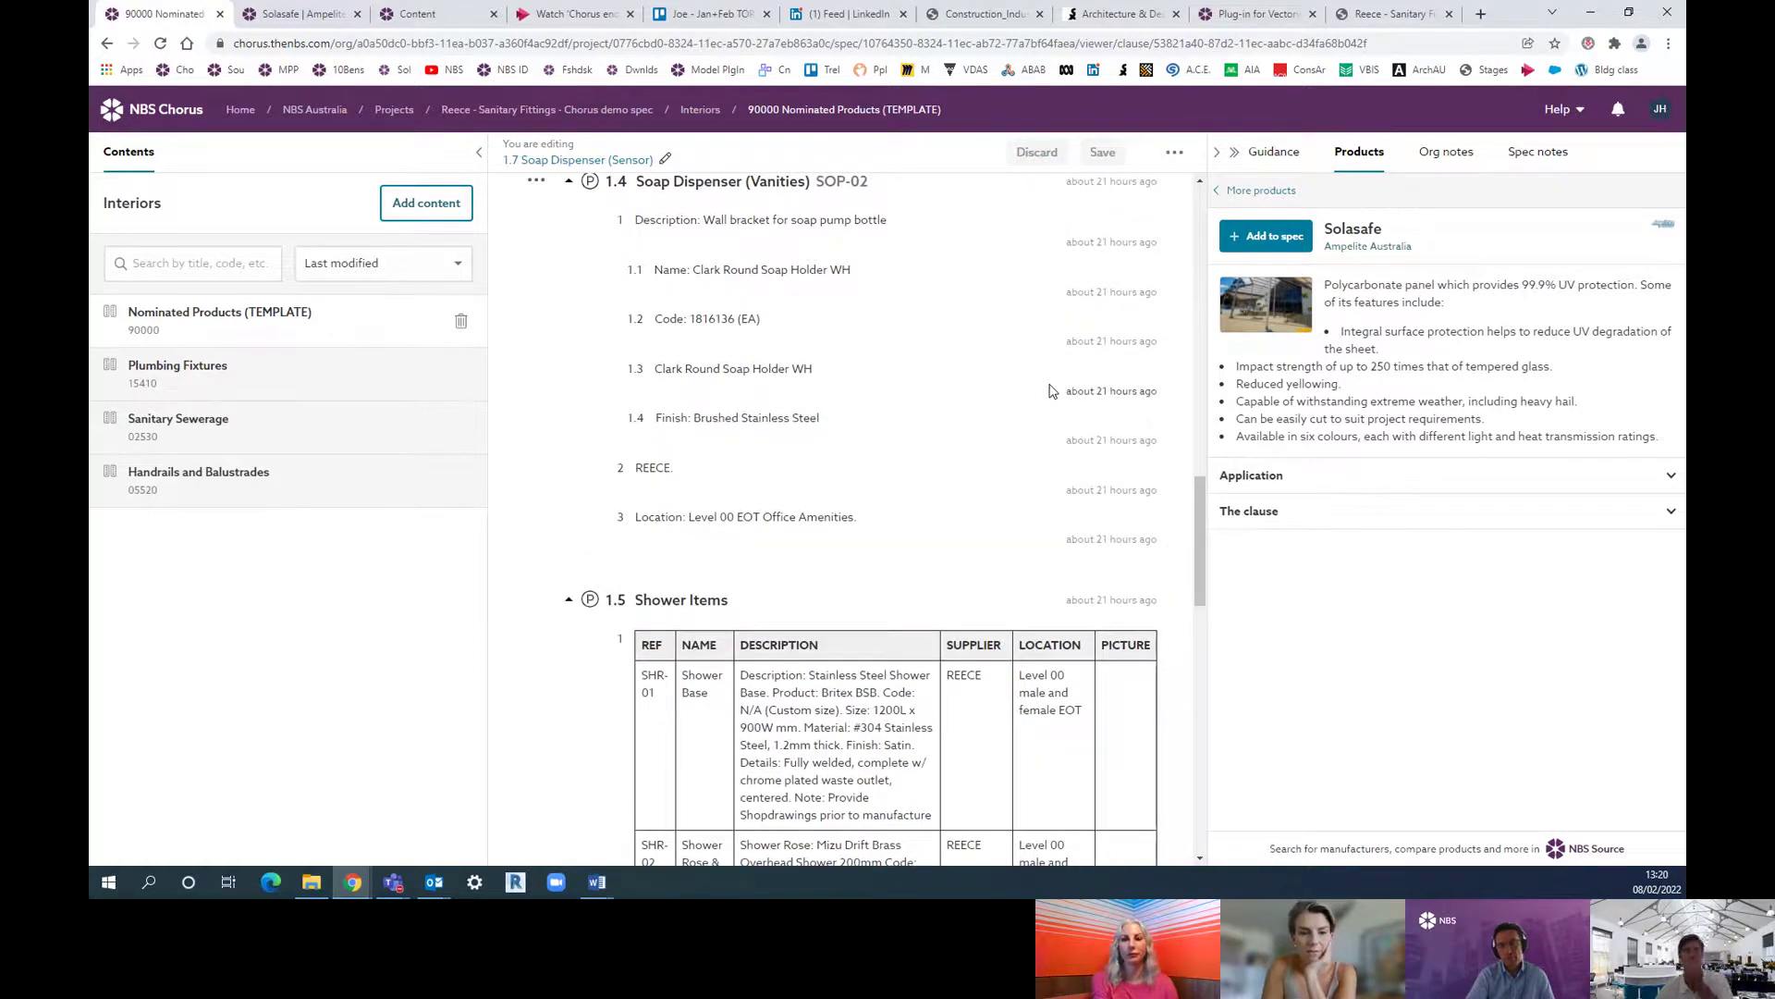
{"action": "left_click", "coordinate": [693, 115]}
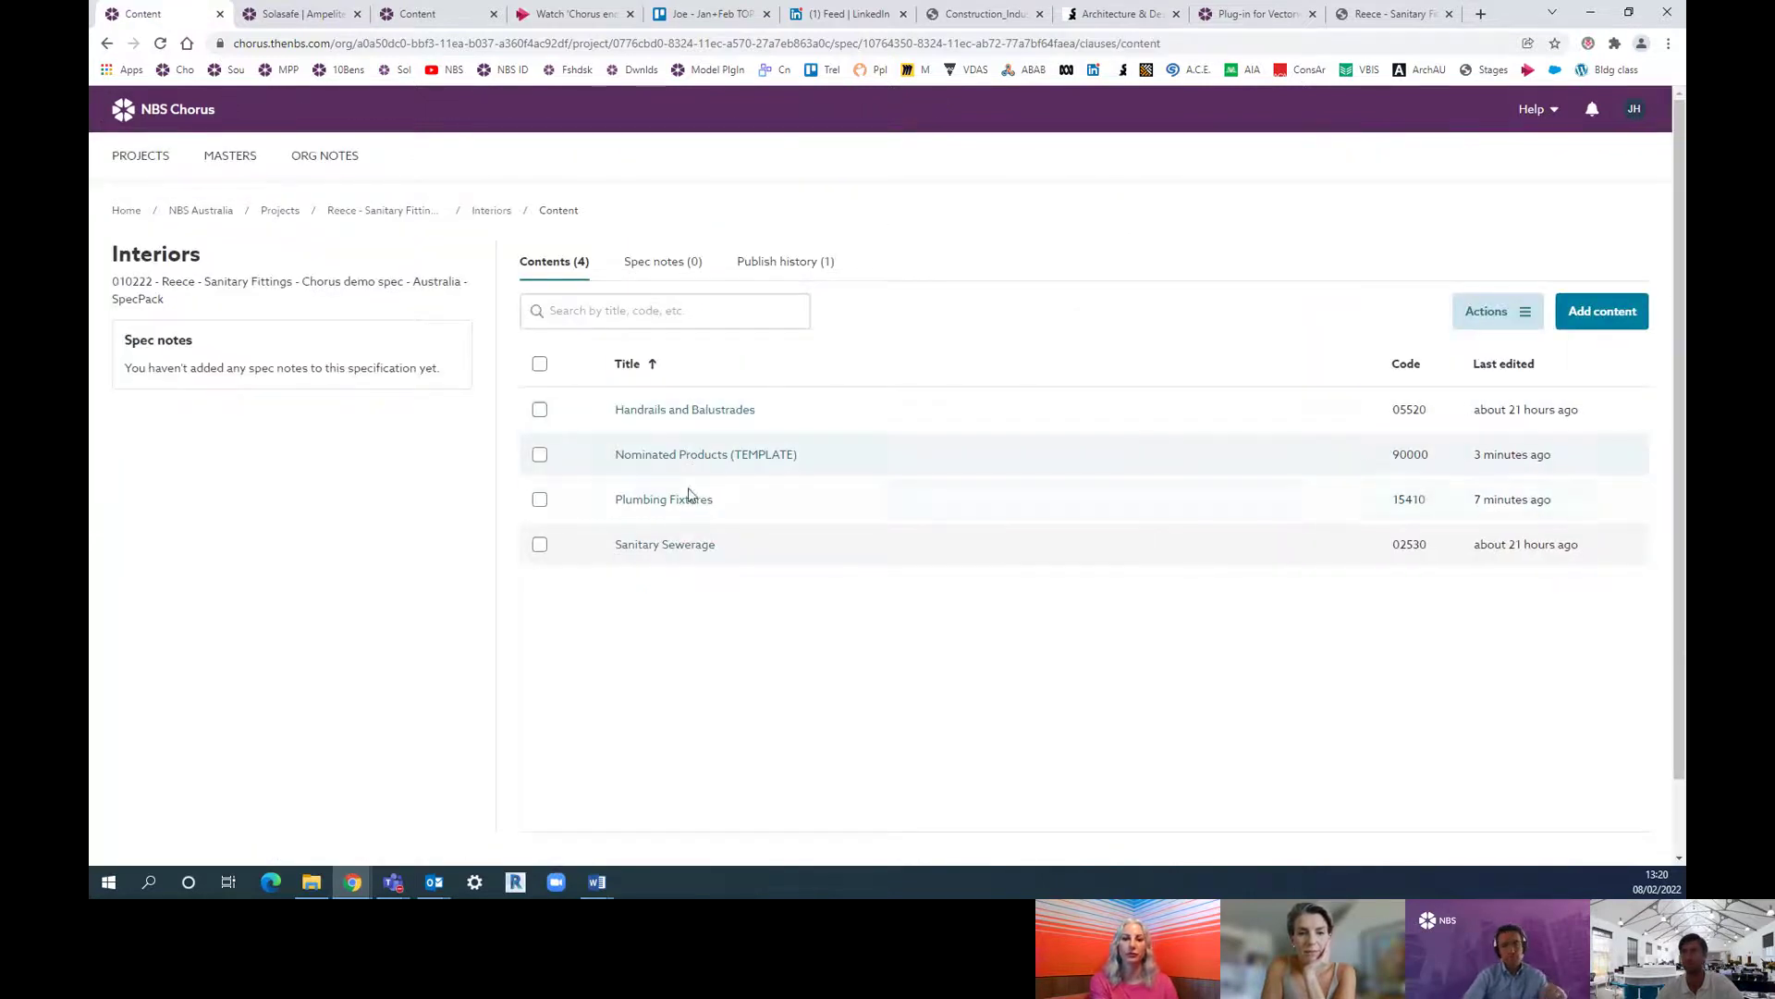
{"action": "left_click", "coordinate": [688, 498]}
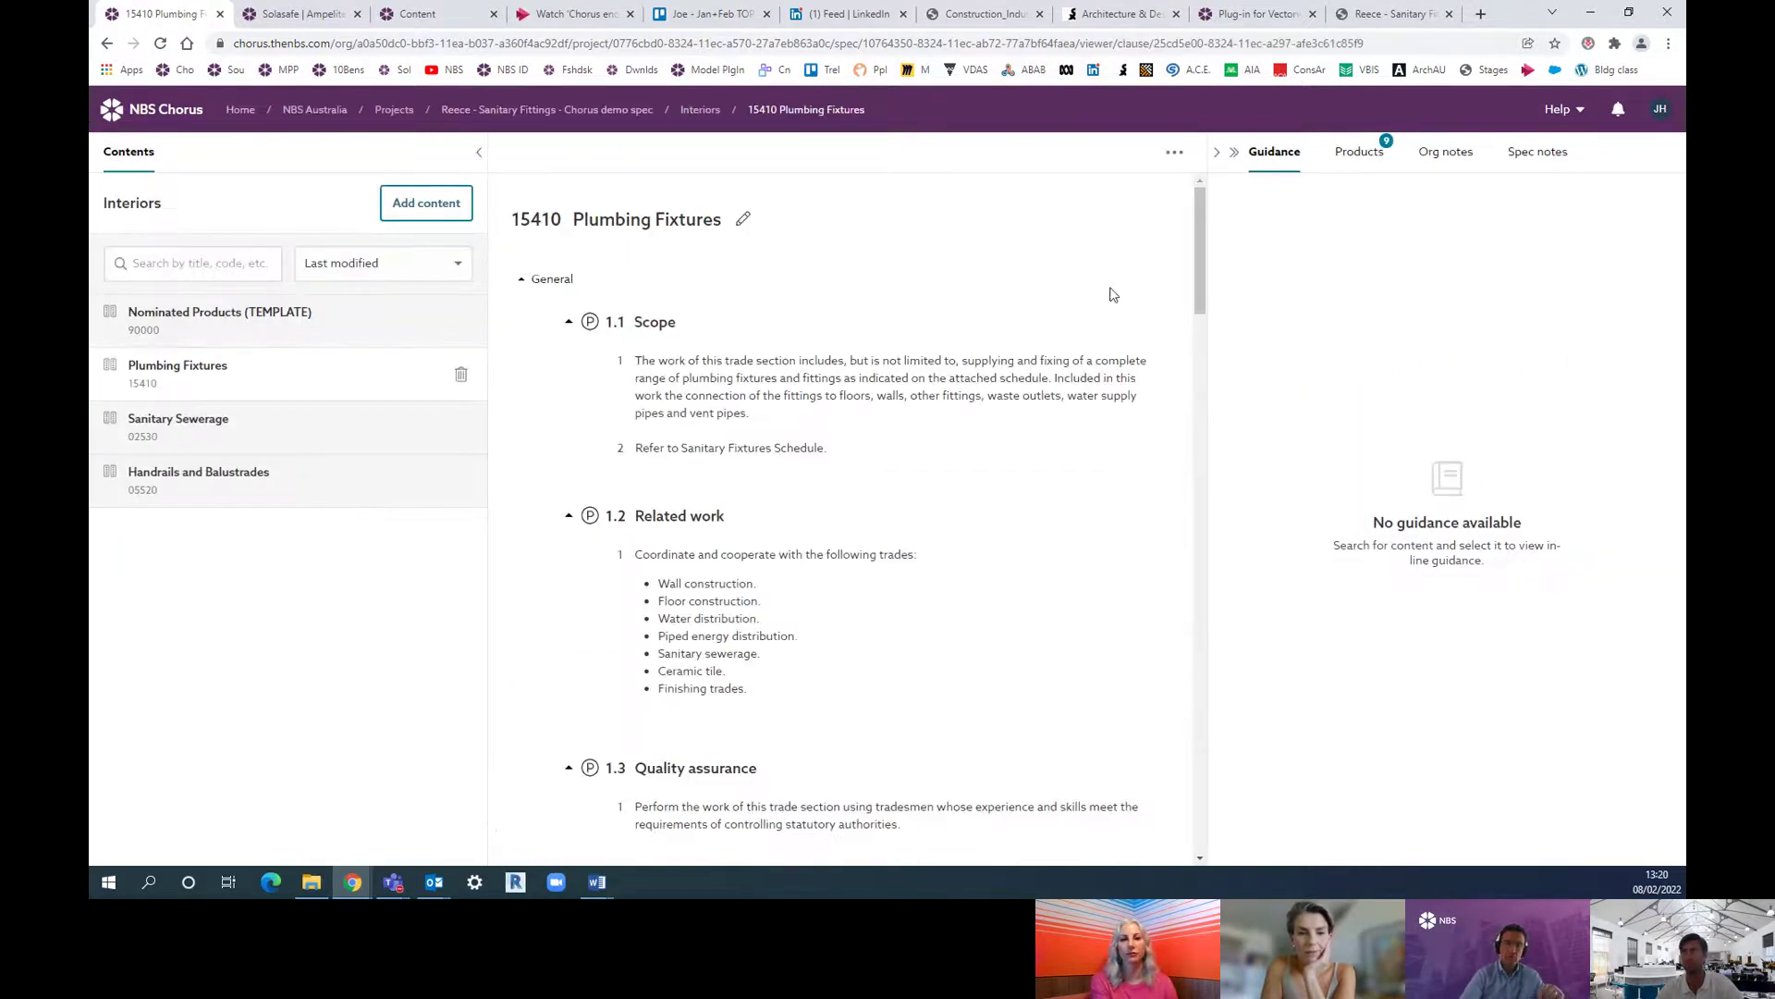
Step: View the products offered for Plumbing Fixtures, consult the Reece FFE schedule PDF, and return to NBS Chorus
{"action": "left_click", "coordinate": [1359, 154]}
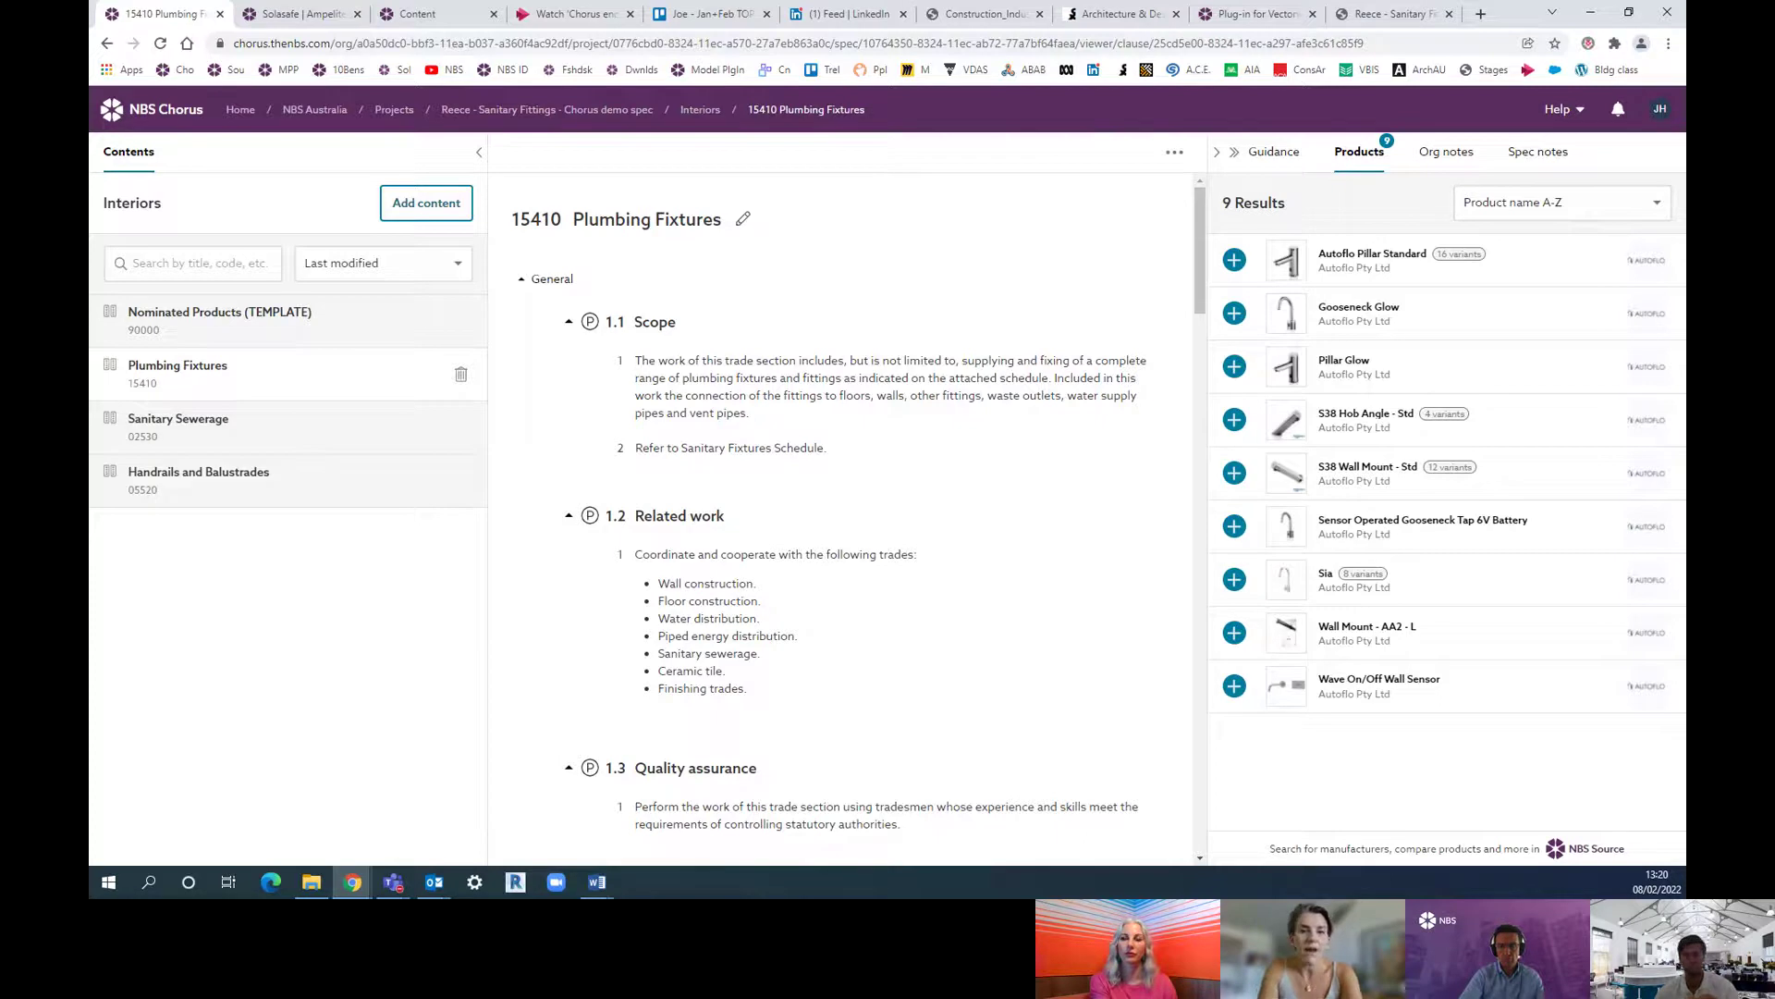
{"action": "key", "text": "alt+Tab"}
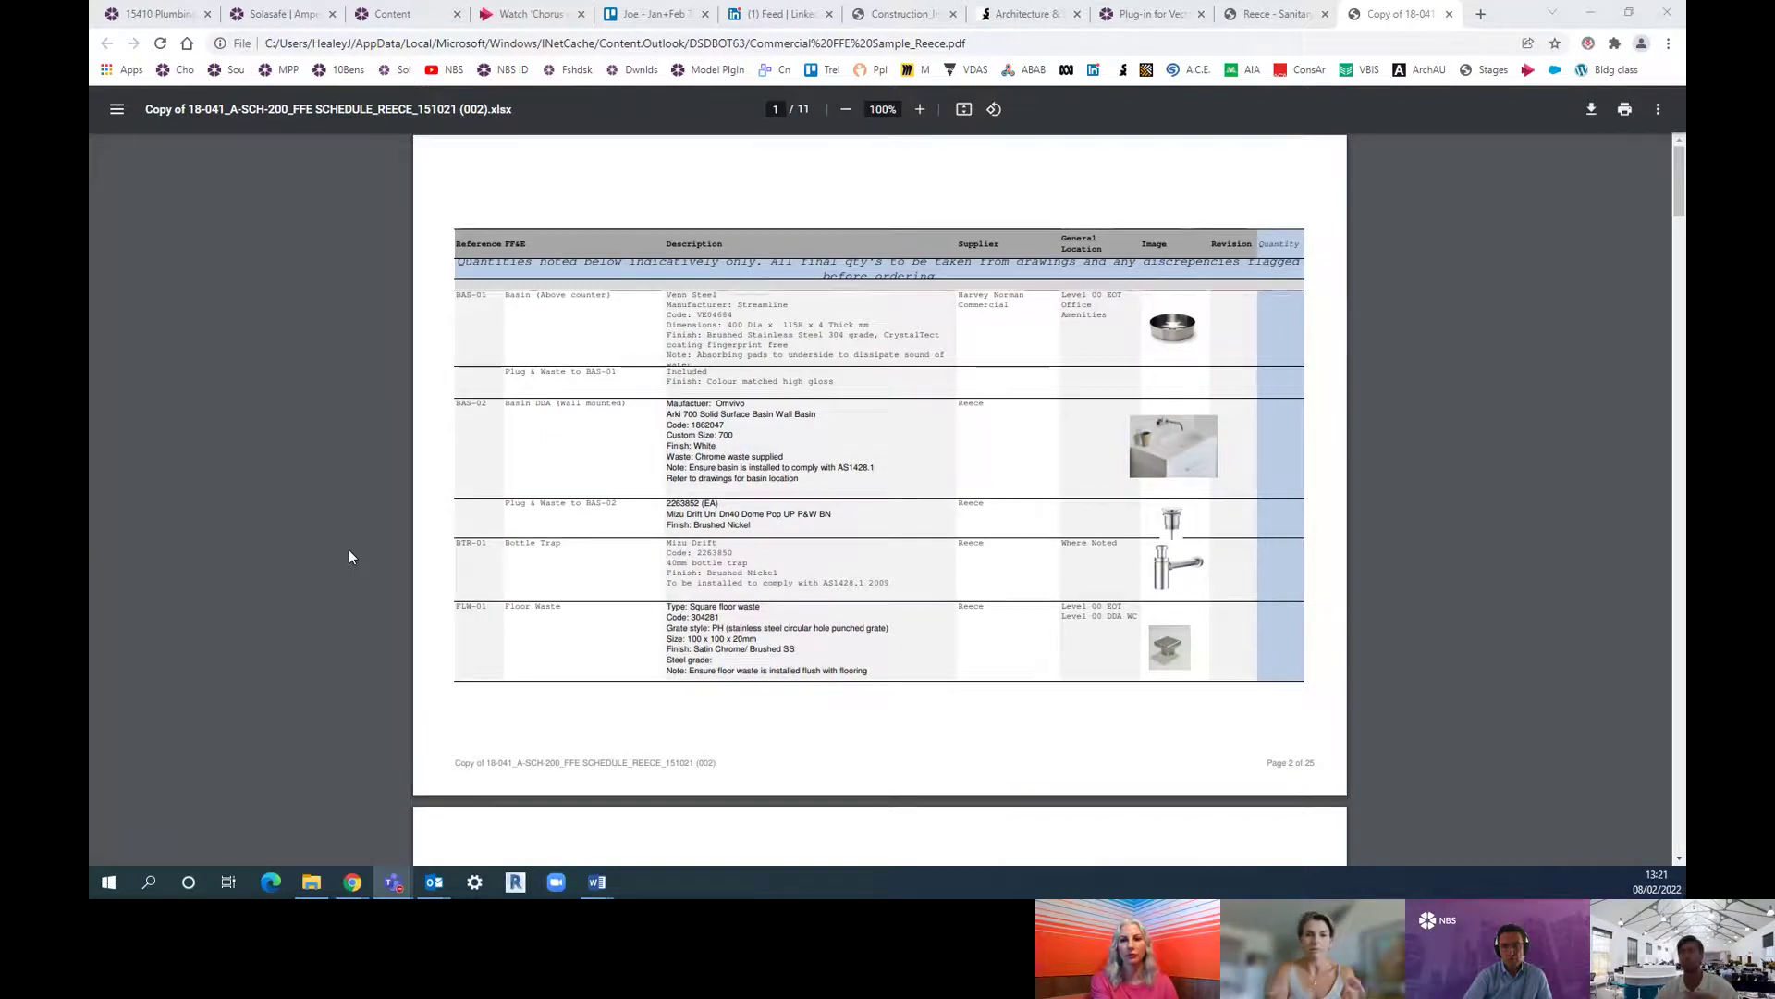
{"action": "left_click", "coordinate": [179, 19]}
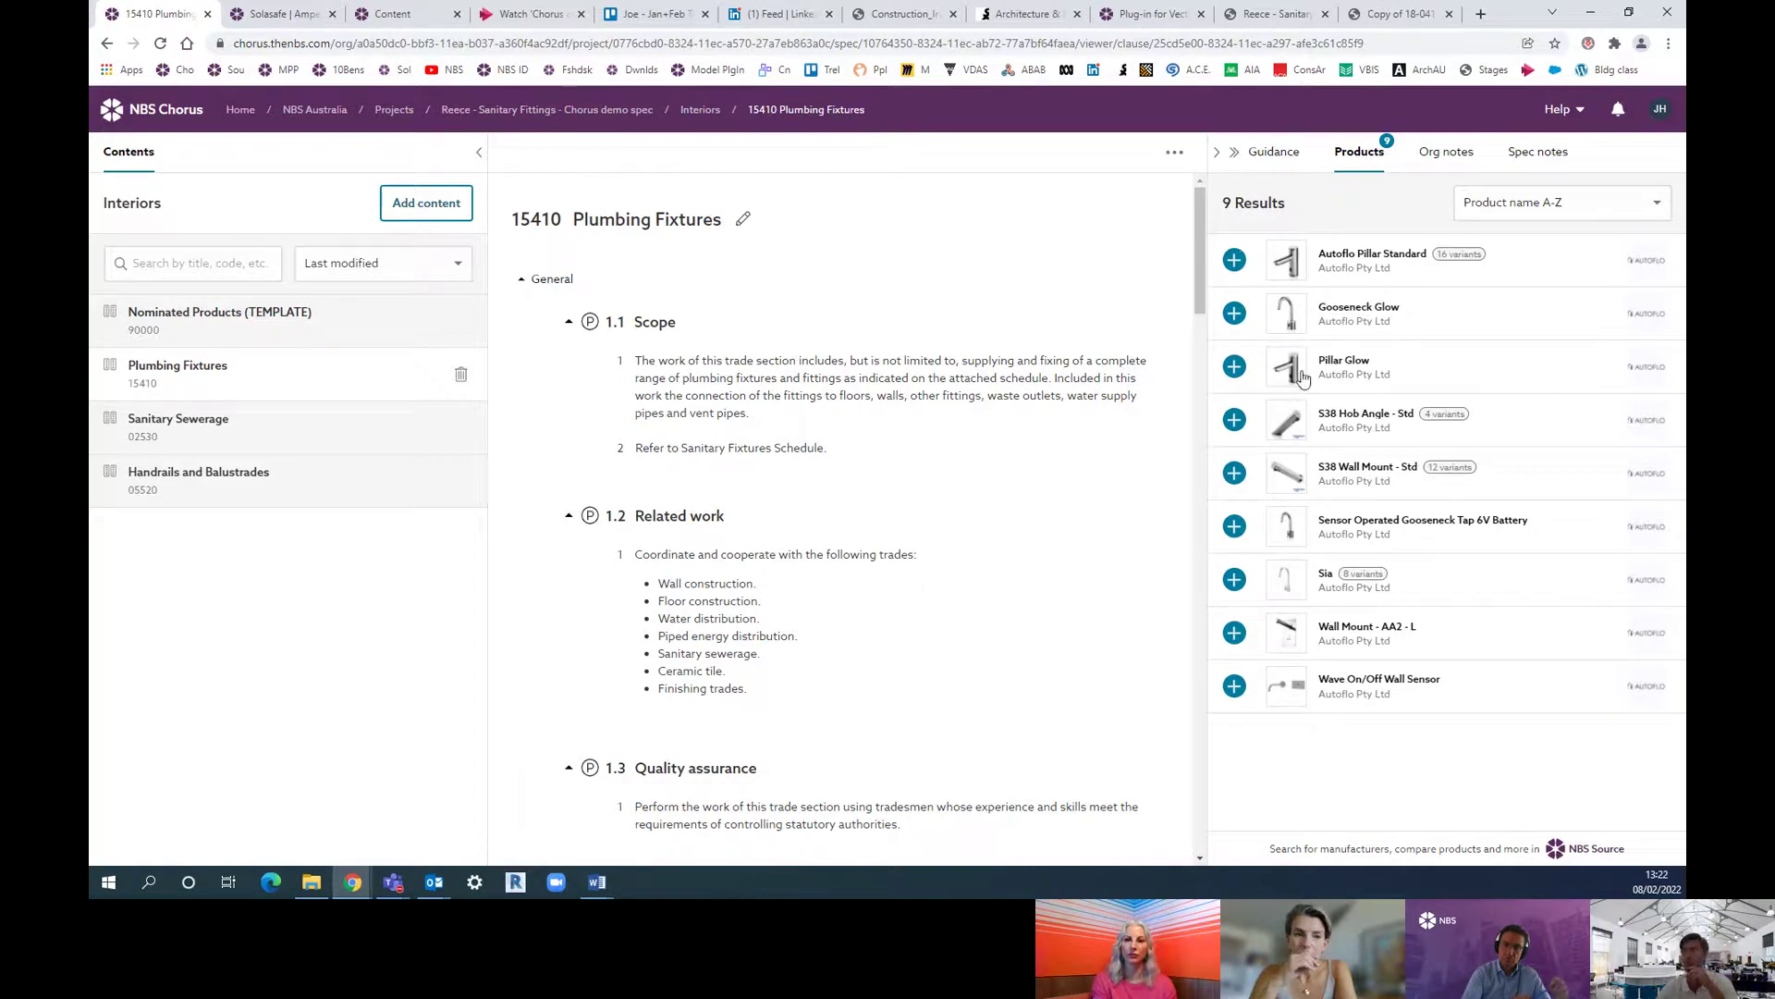
Step: Review the Gooseneck Glow product's full description, application, clause data and third party certificates, and return to the product list
{"action": "left_click", "coordinate": [1358, 319]}
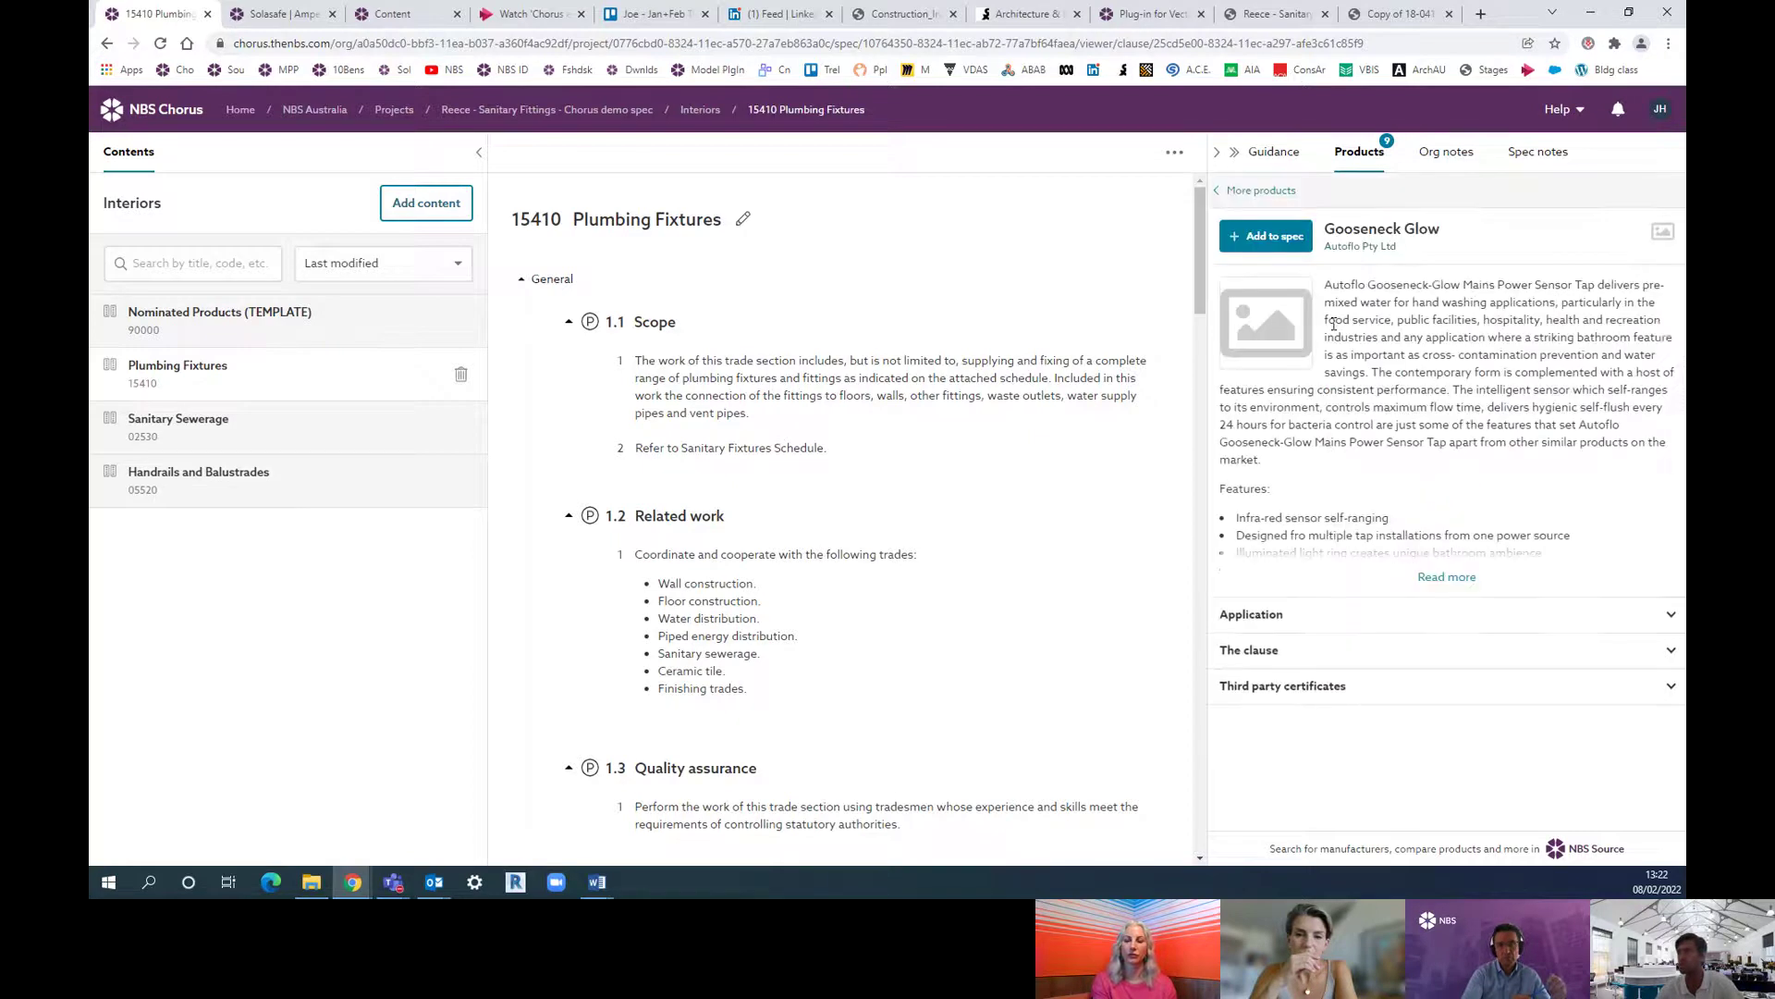
{"action": "left_click", "coordinate": [1433, 577]}
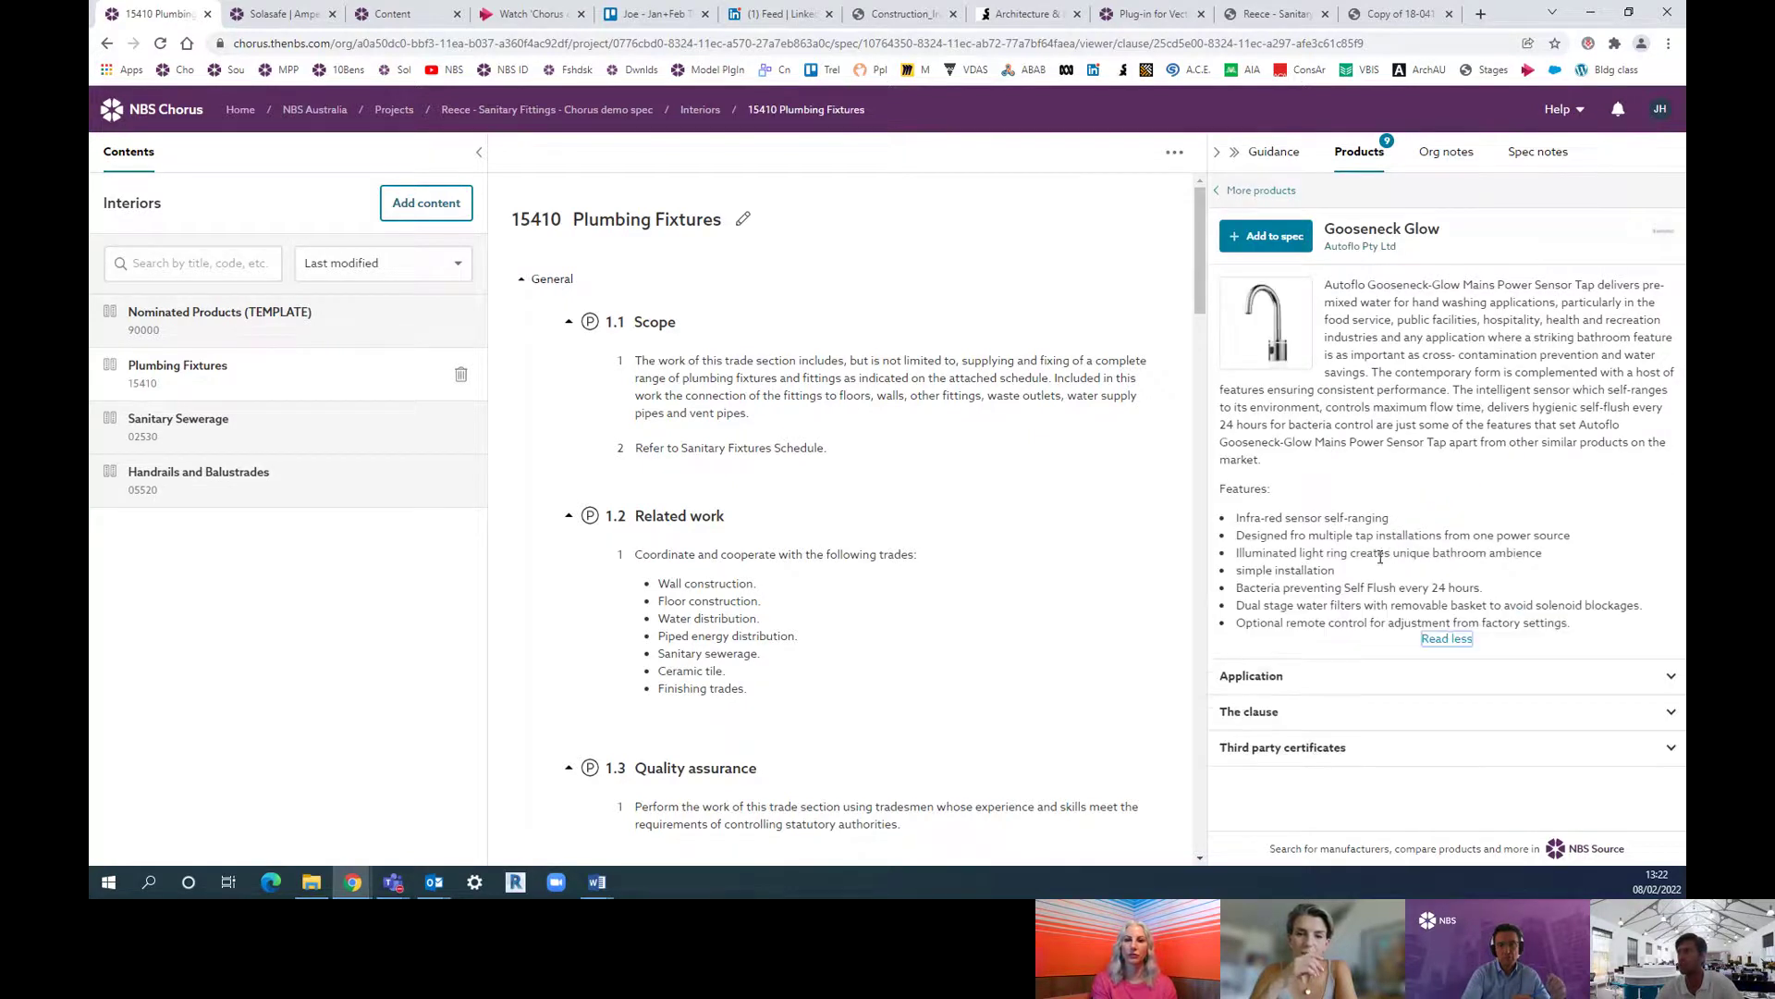
{"action": "left_click", "coordinate": [1287, 677]}
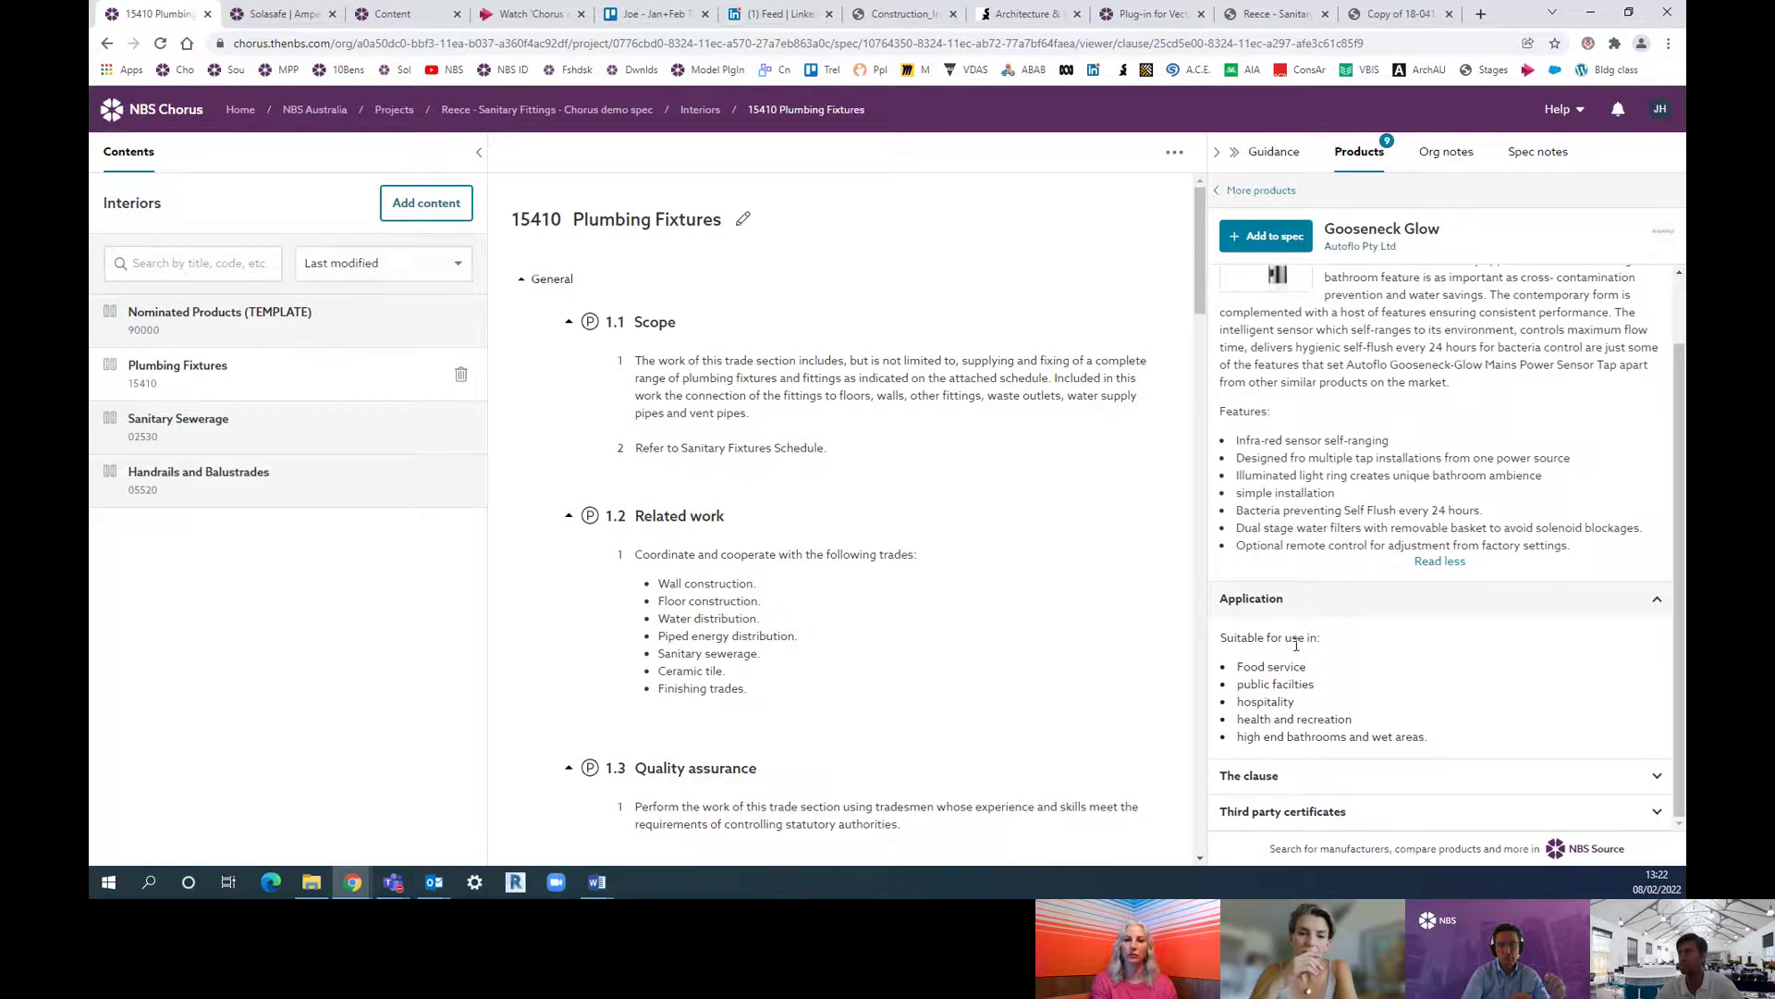
{"action": "left_click", "coordinate": [1288, 775]}
{"action": "scroll", "coordinate": [1292, 653], "scroll_direction": "down", "scroll_amount": 5}
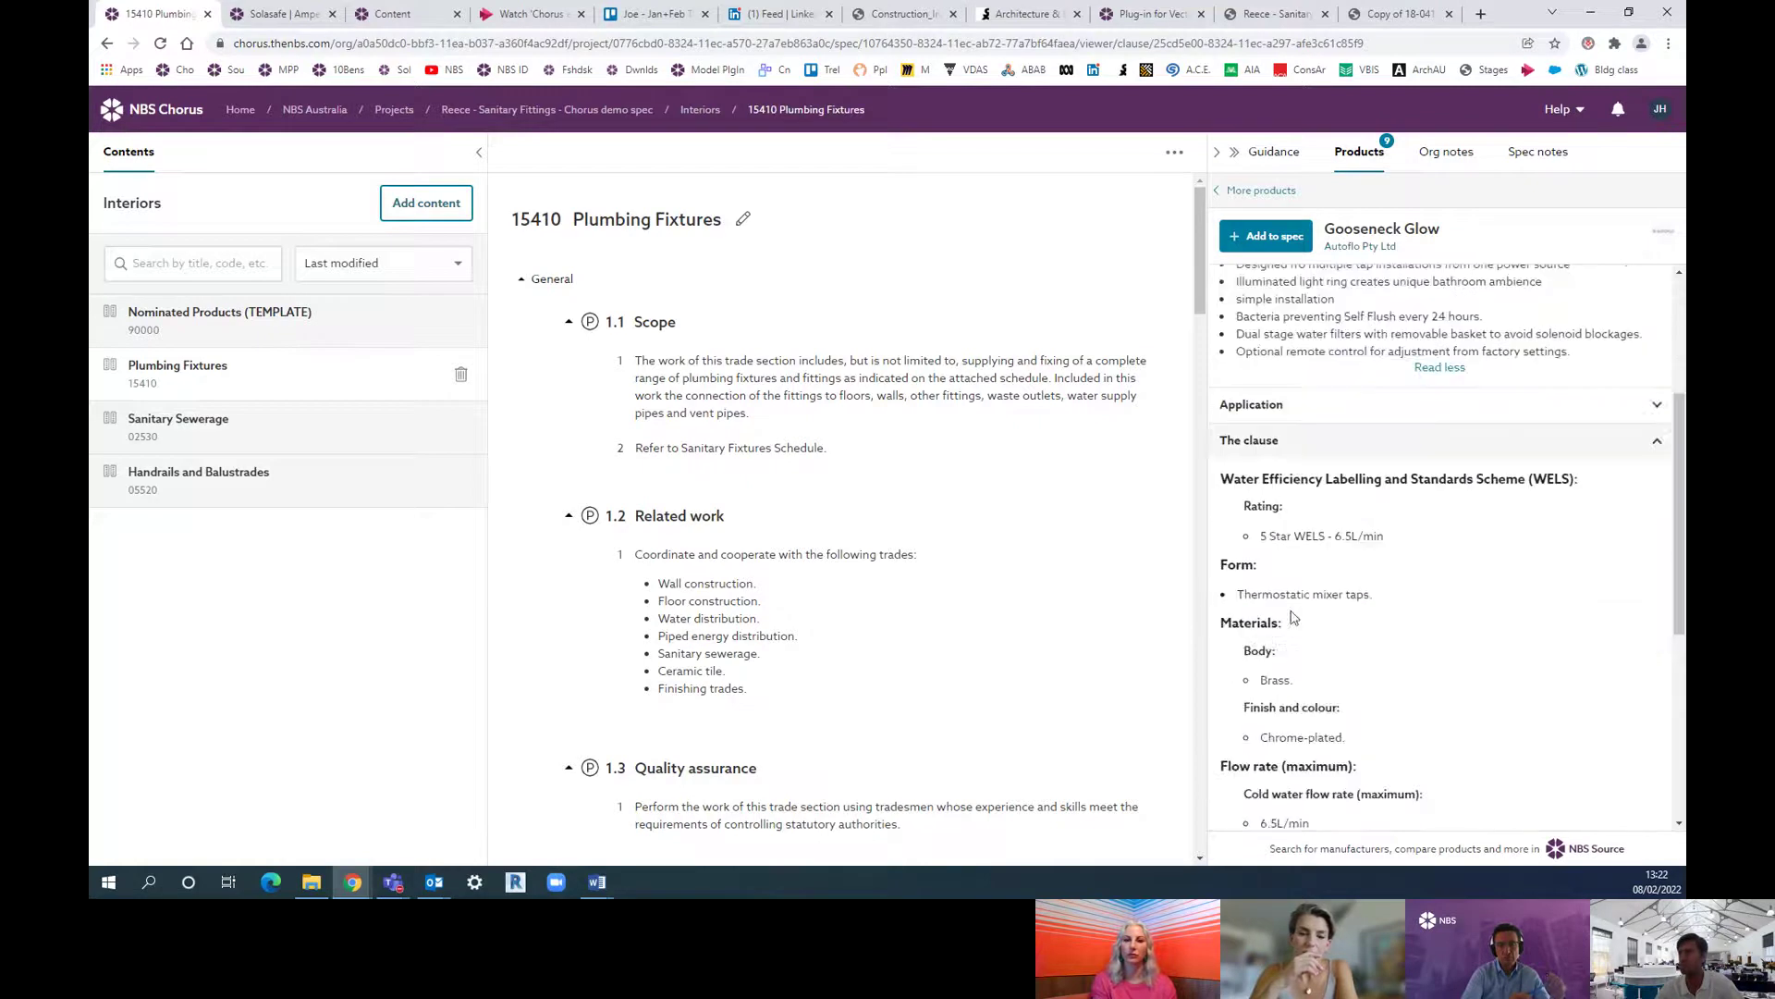
{"action": "scroll", "coordinate": [1339, 467], "scroll_direction": "down", "scroll_amount": 3}
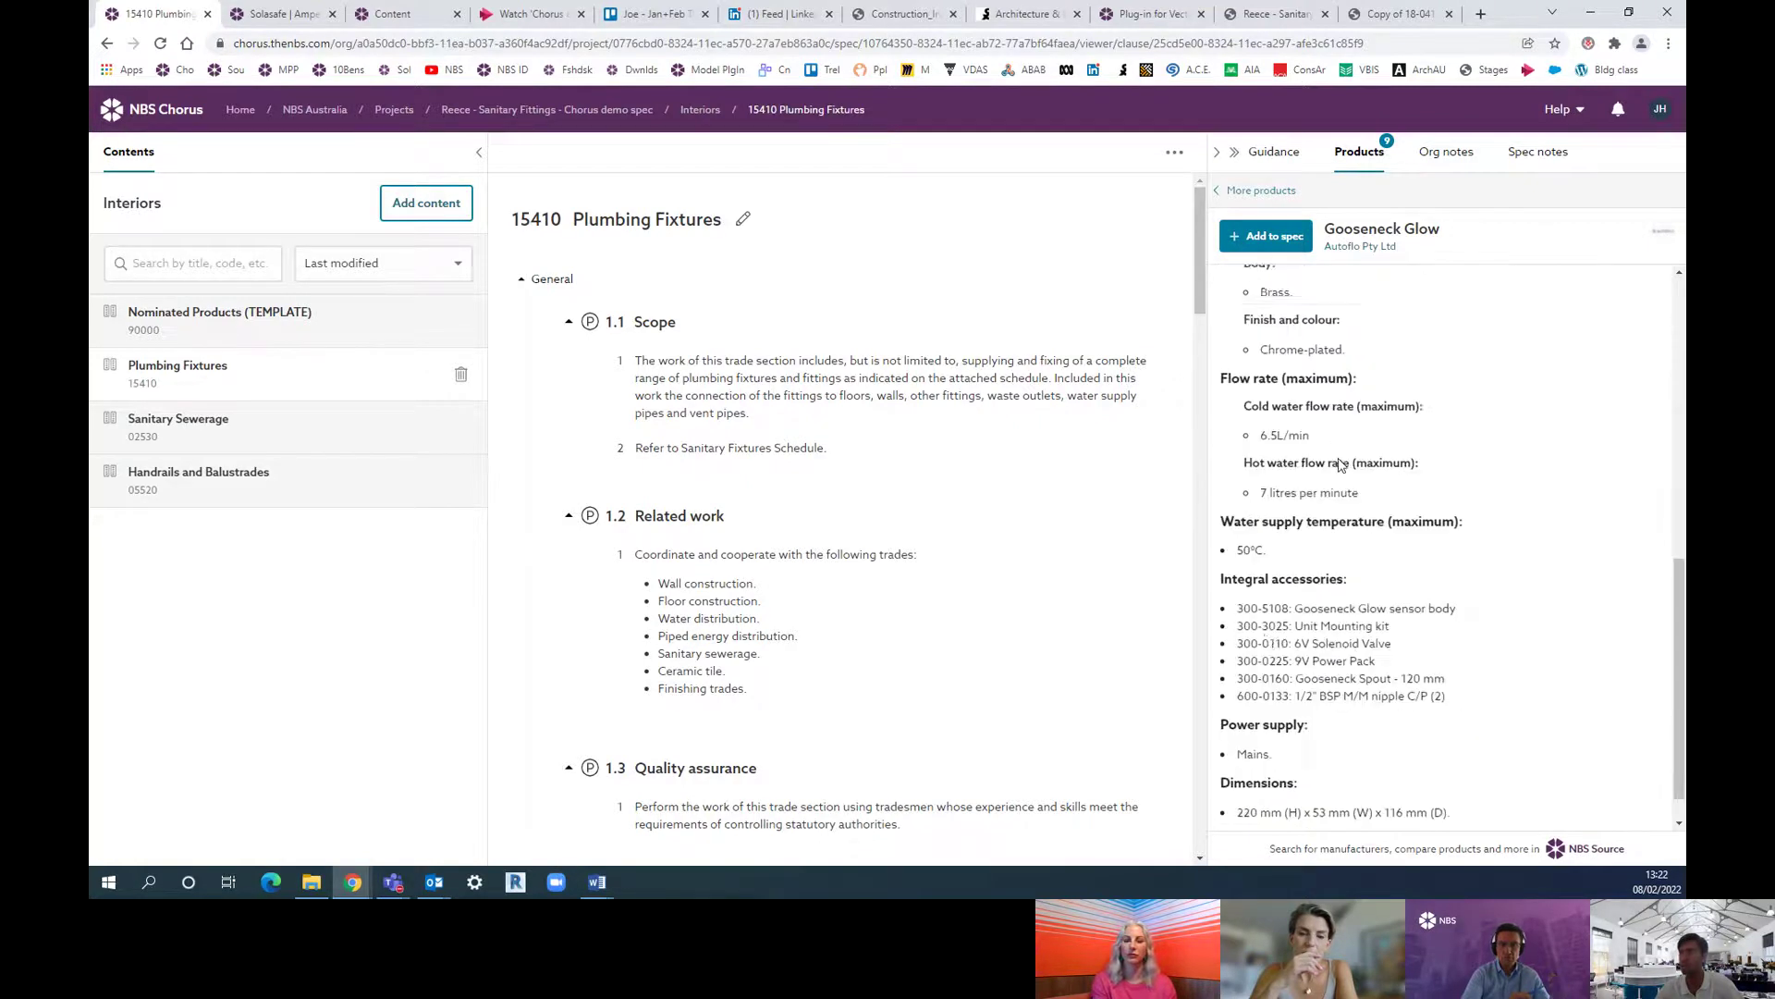
{"action": "left_click", "coordinate": [1304, 812]}
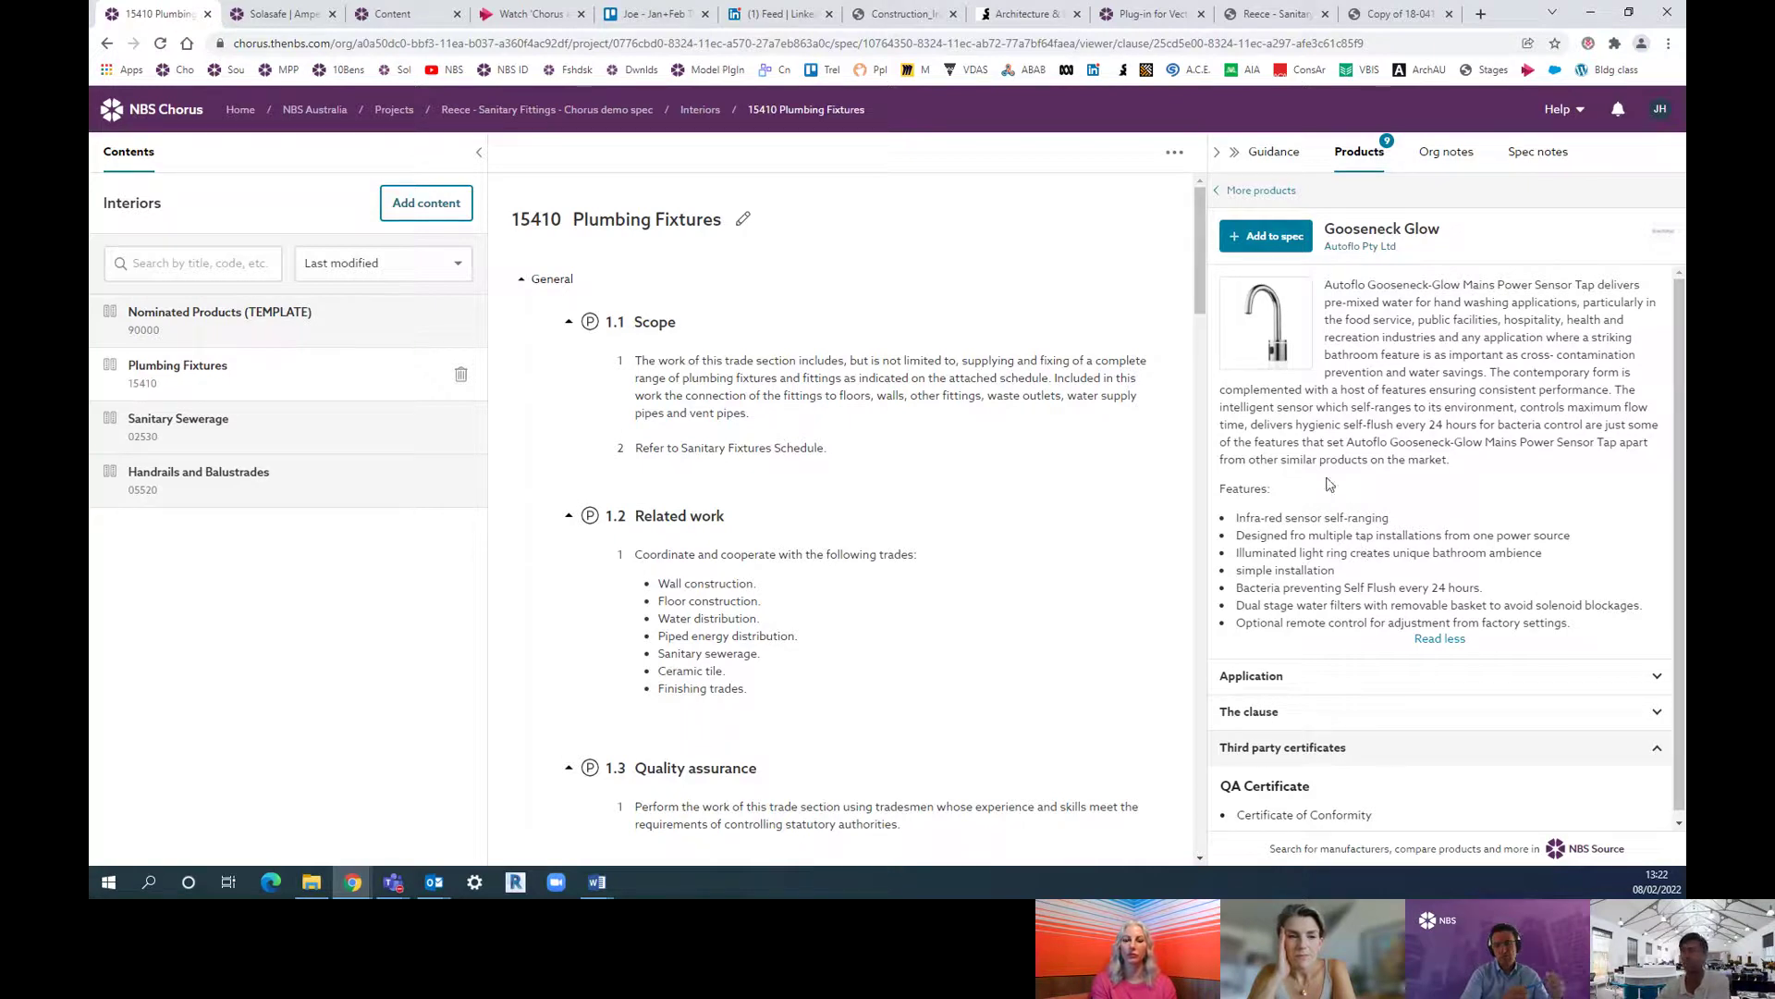
{"action": "left_click", "coordinate": [1259, 191]}
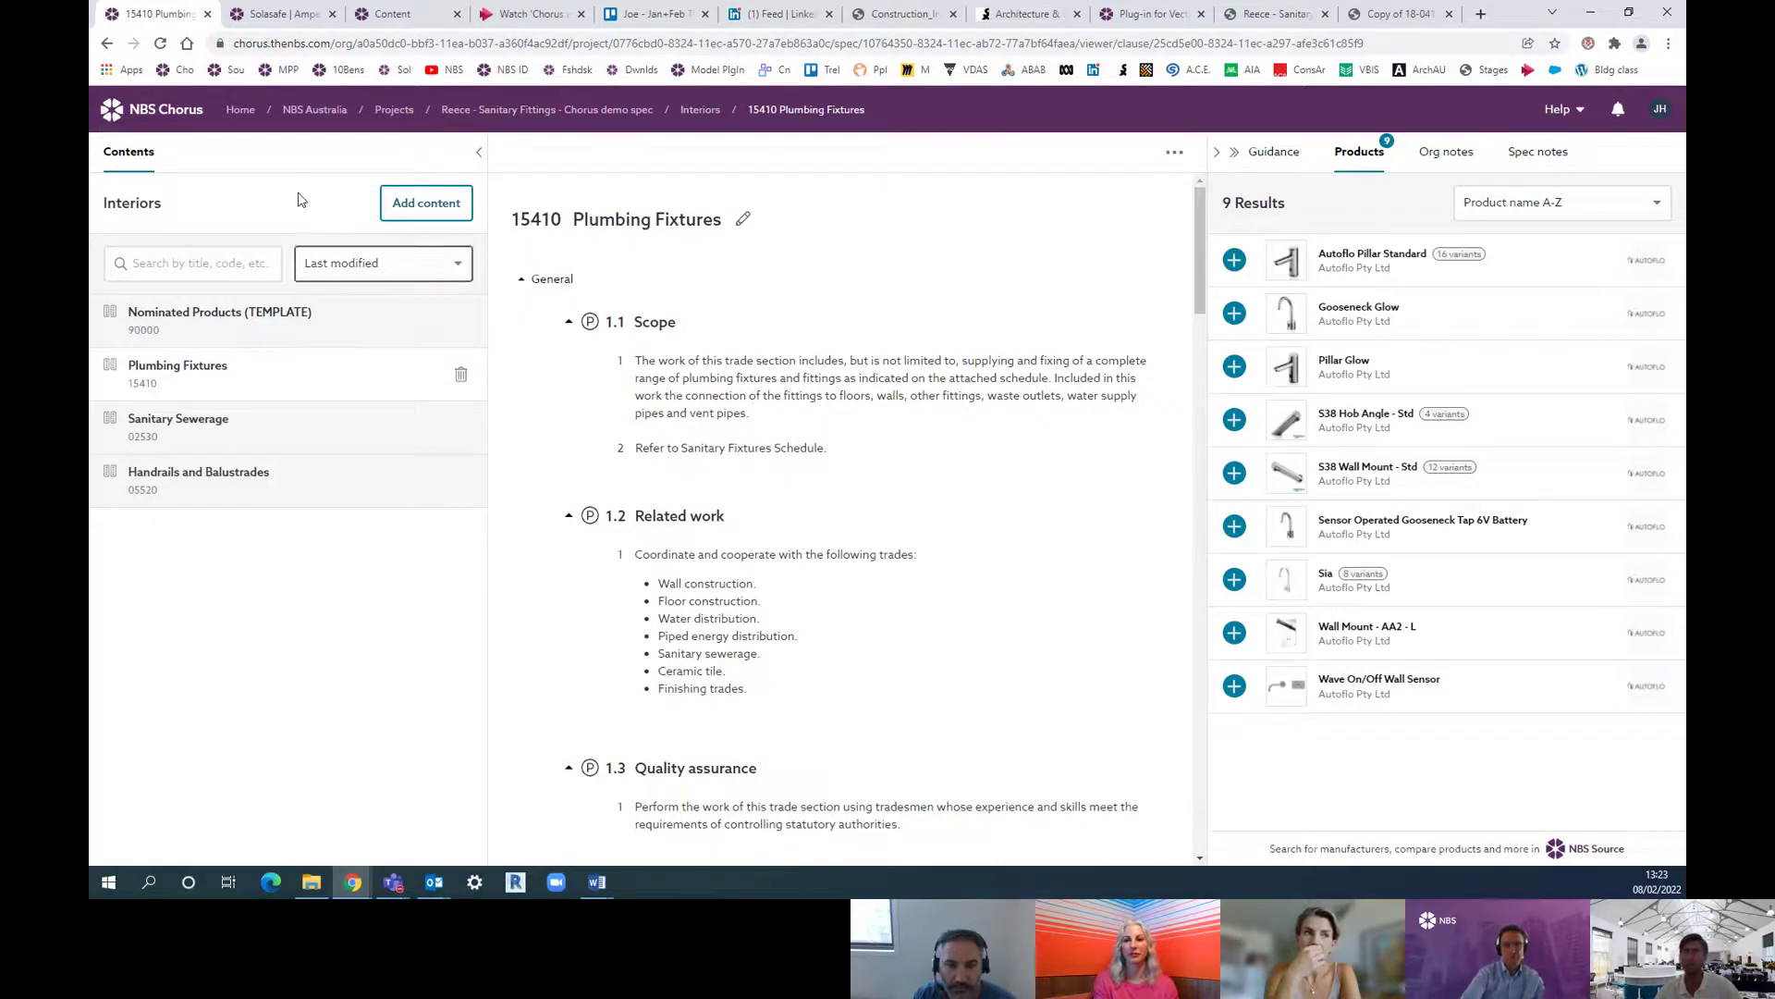
Step: Leave the specification, browse the organisation's master folders and open the "Window types - previous projects" folder
{"action": "left_click", "coordinate": [241, 109]}
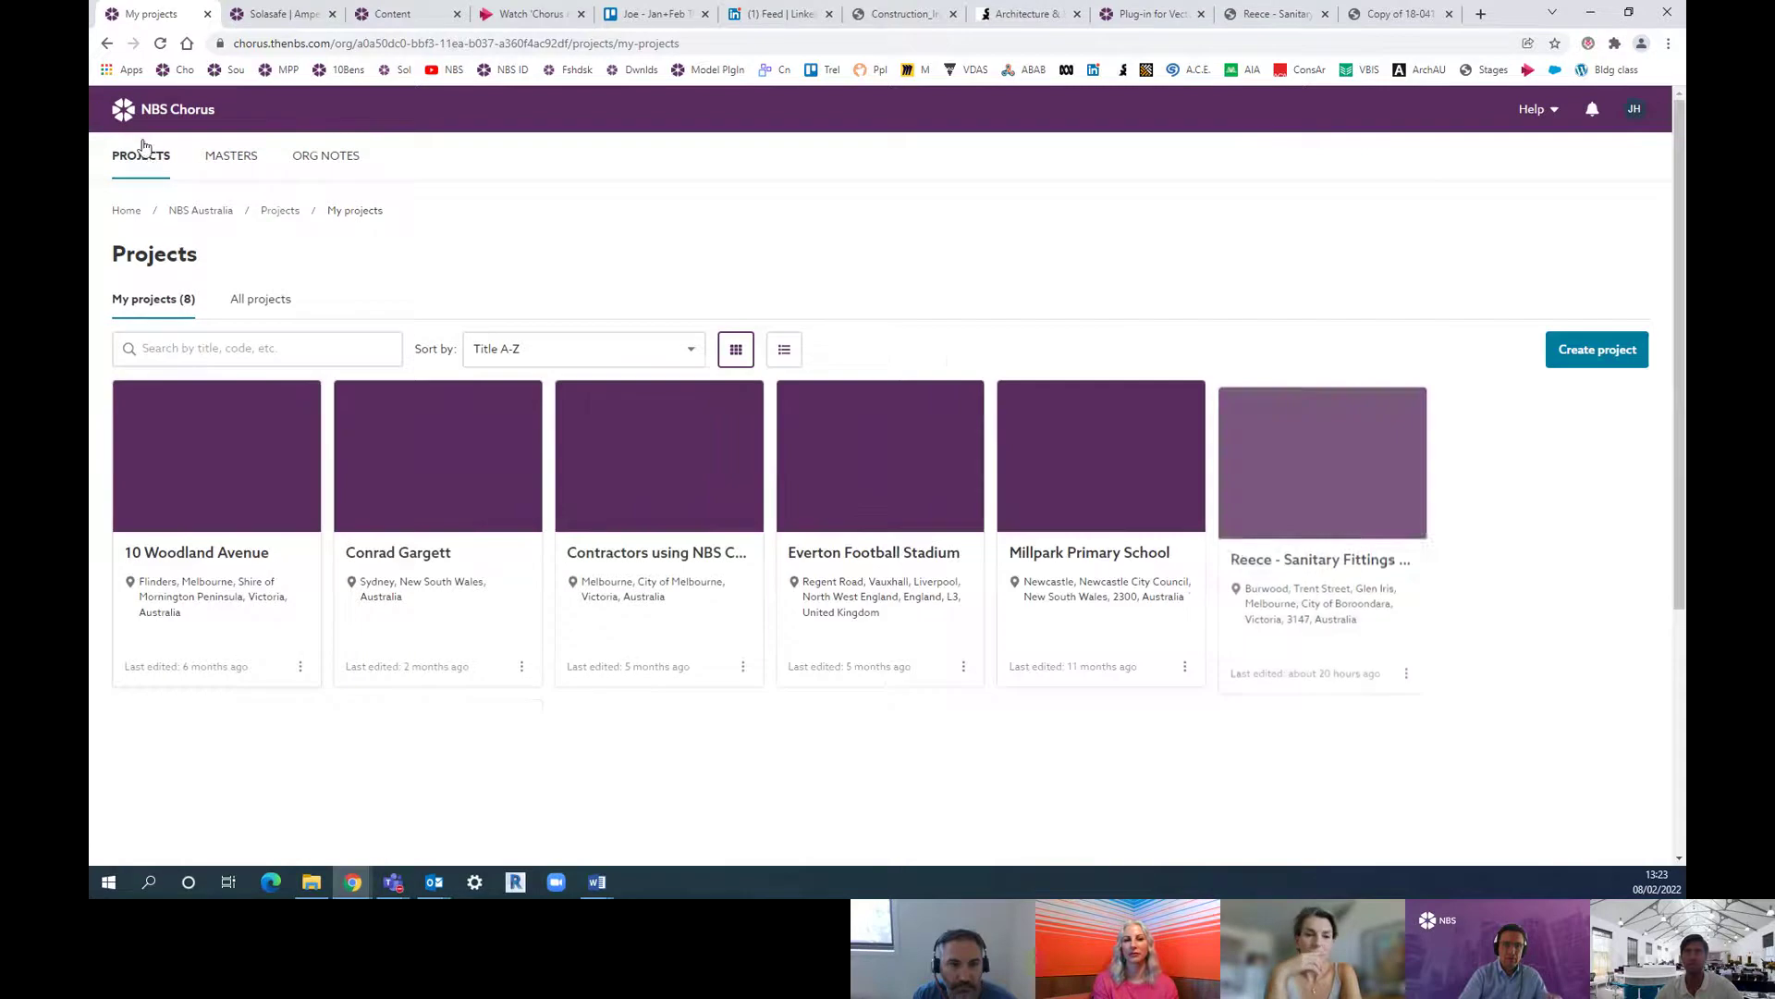
{"action": "left_click", "coordinate": [217, 164]}
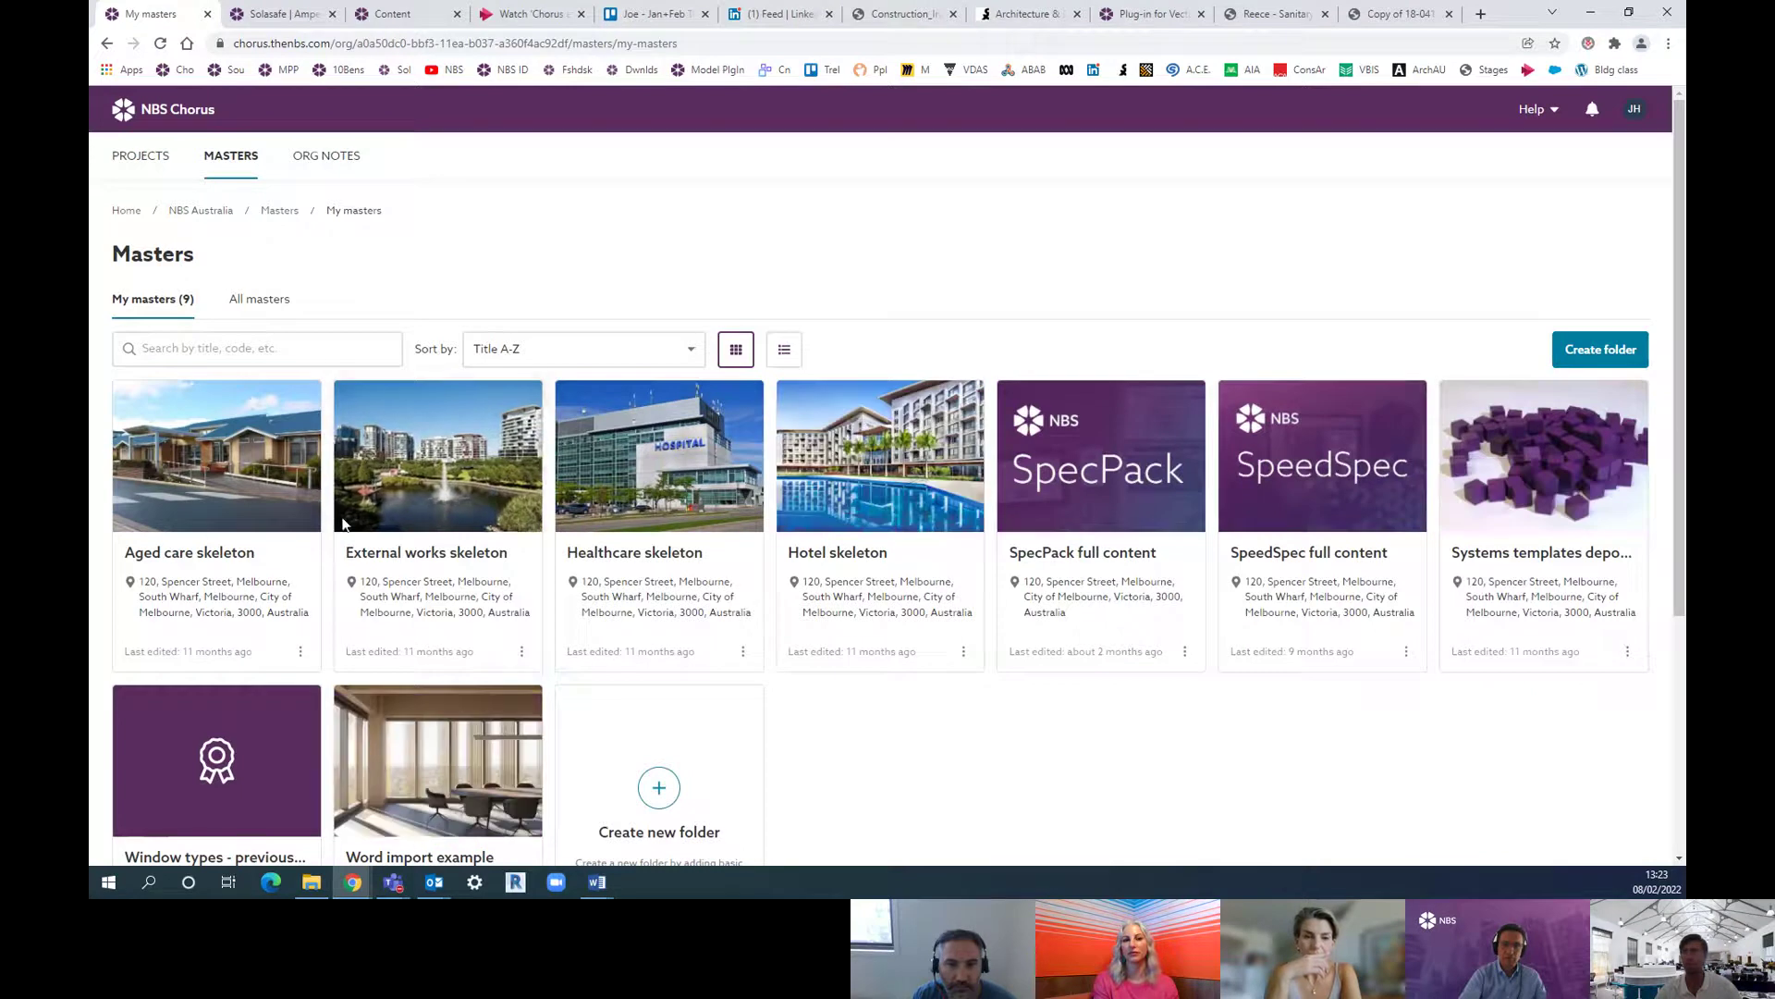
{"action": "scroll", "coordinate": [866, 748], "scroll_direction": "down", "scroll_amount": 2}
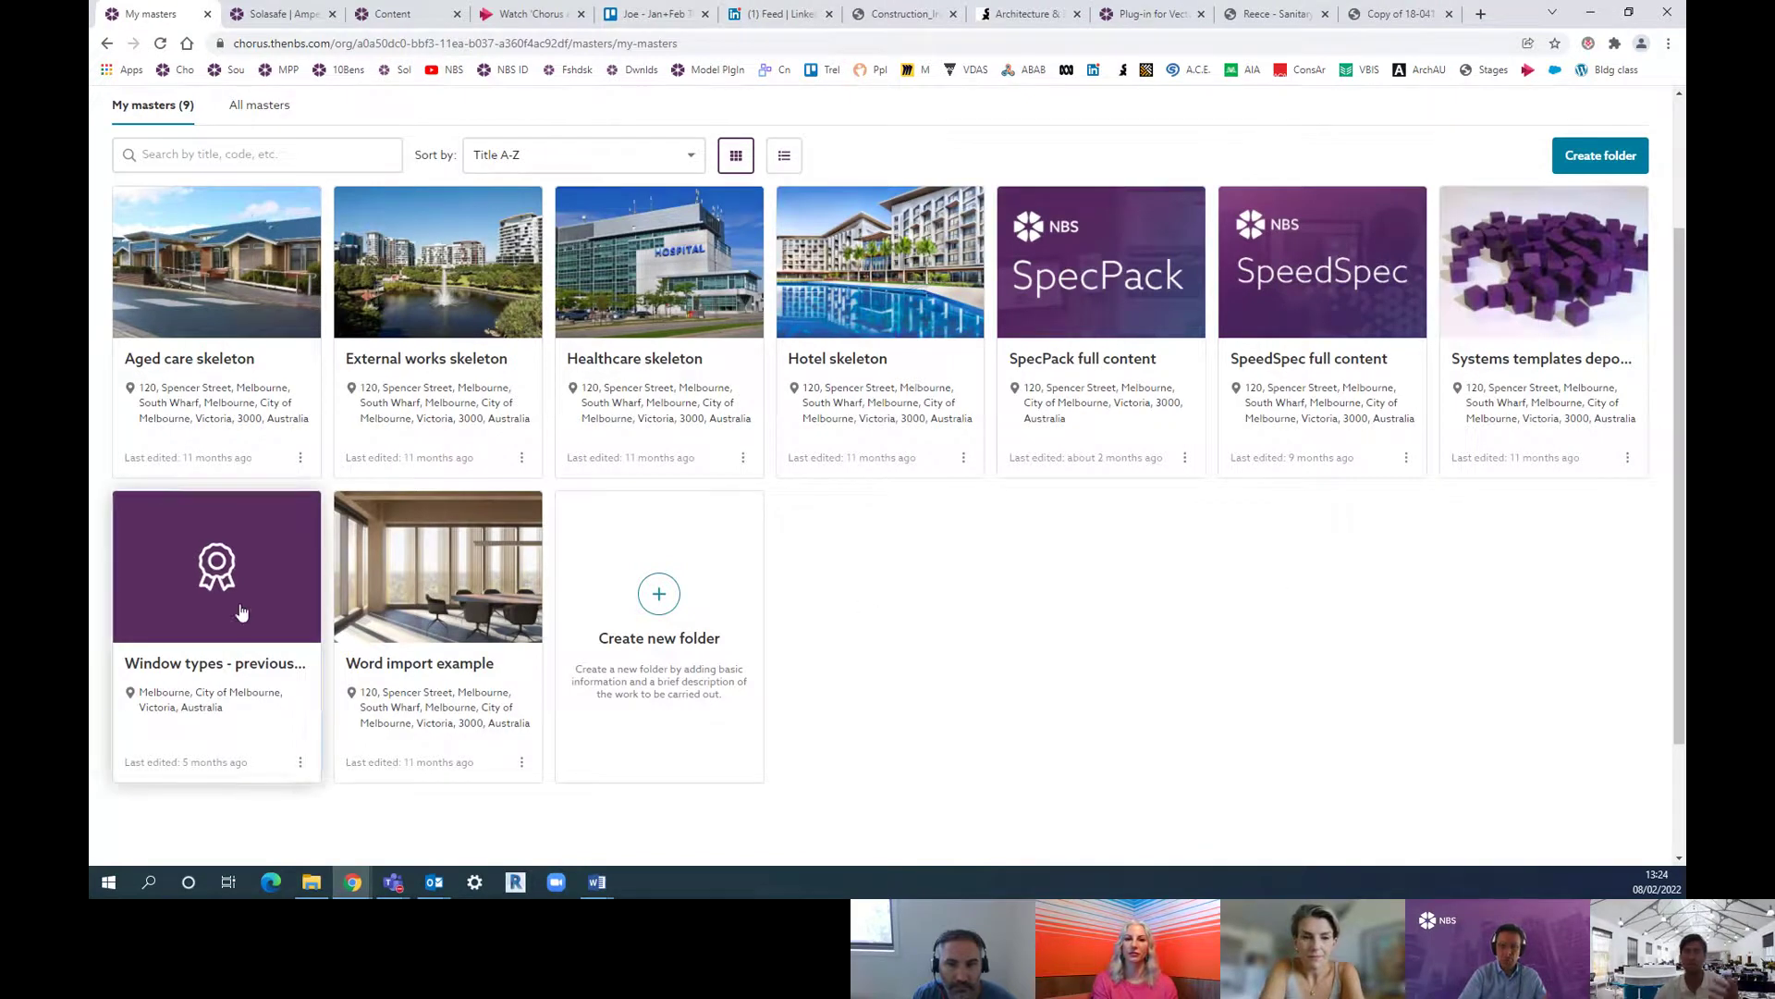
{"action": "left_click", "coordinate": [261, 578]}
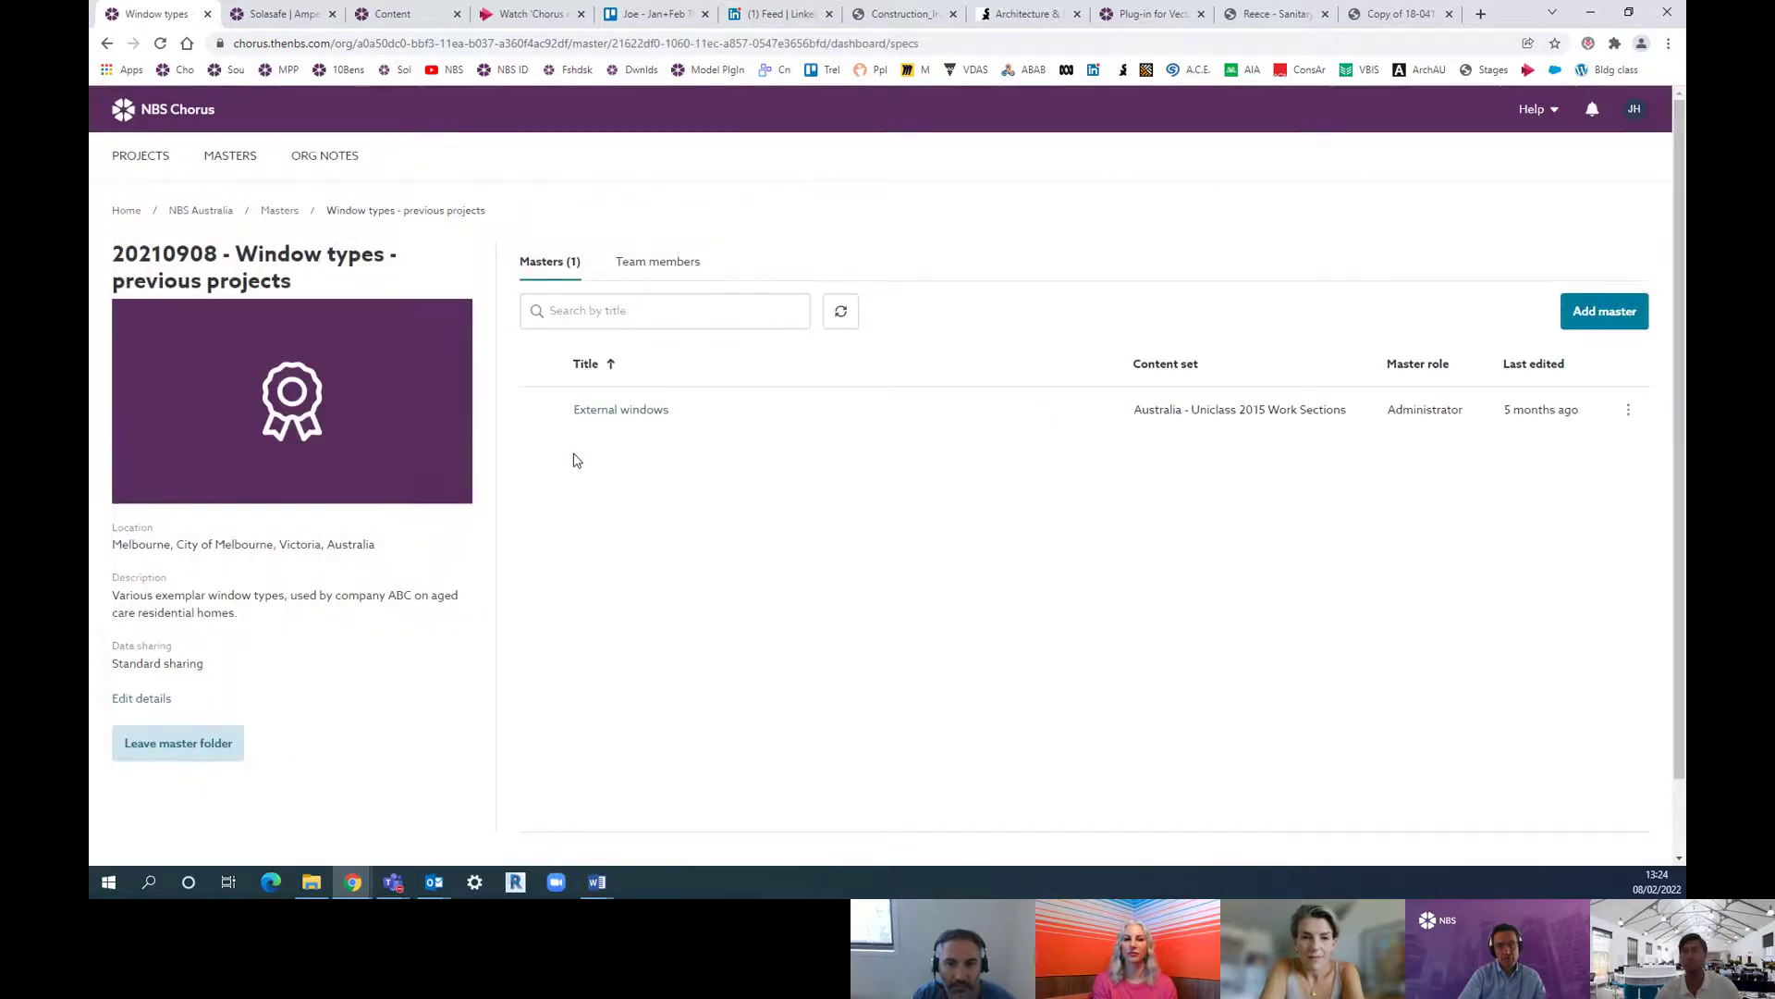
Step: Search the projects for "re" and open the Reece - Sanitary Fittings project
{"action": "left_click", "coordinate": [157, 164]}
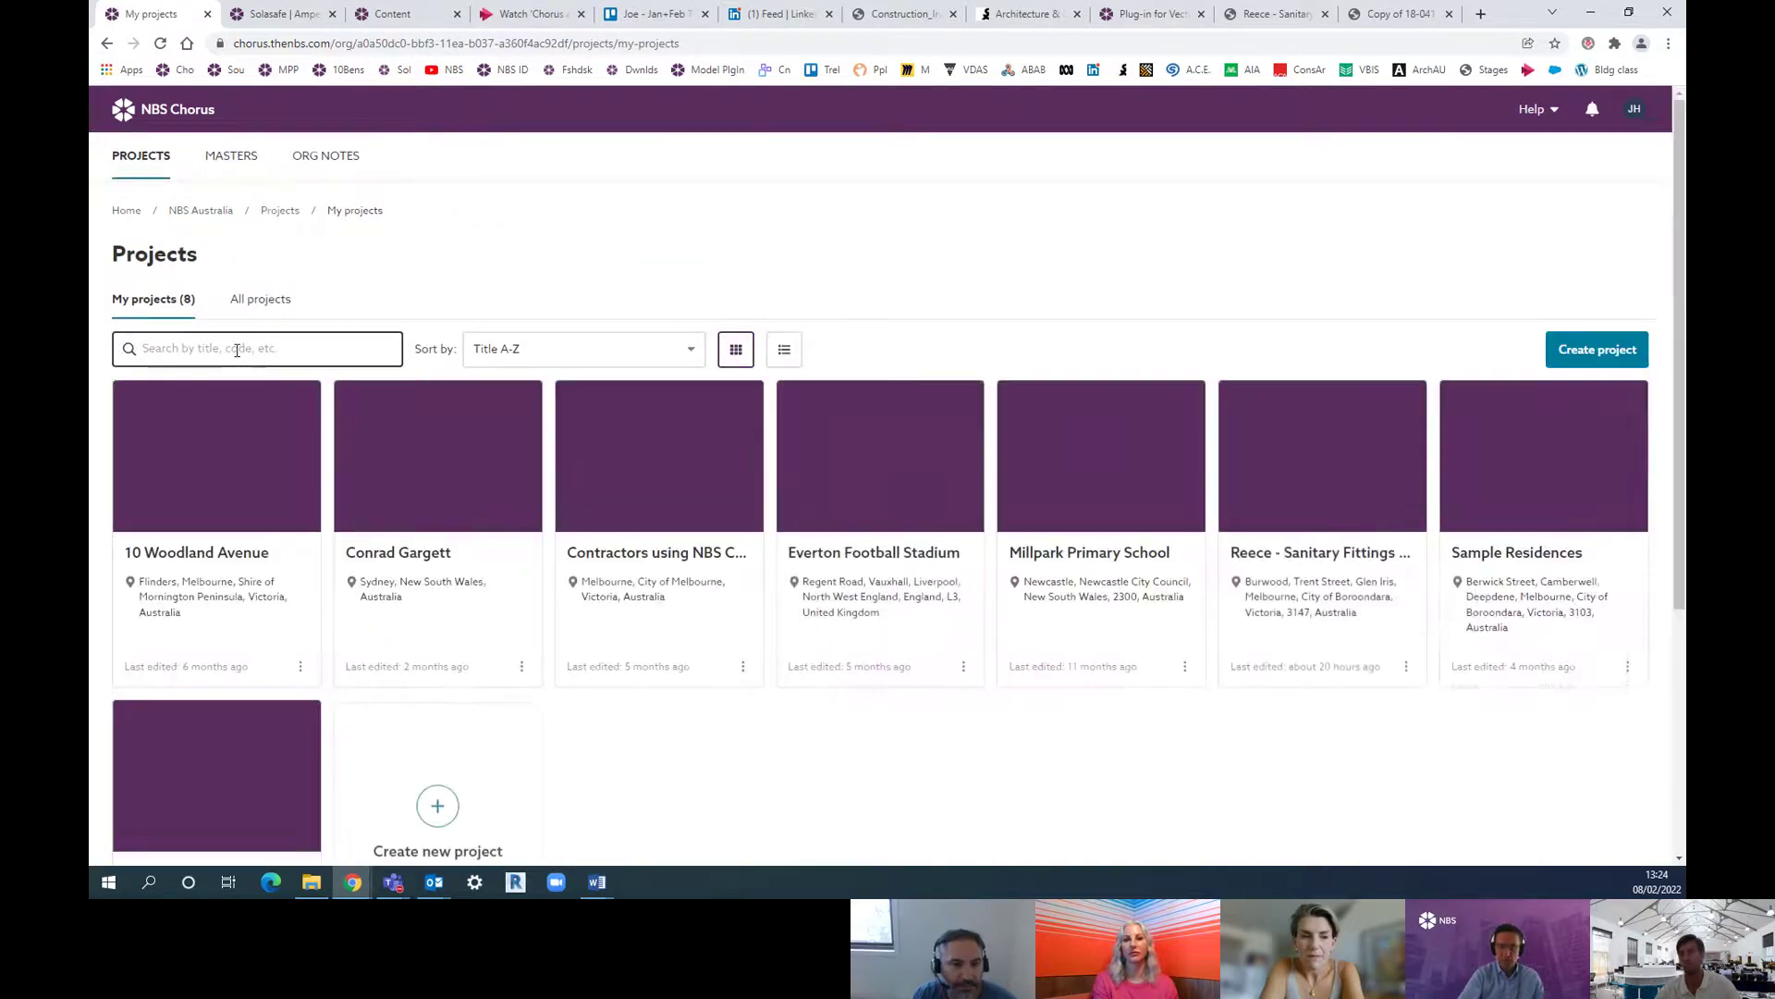
{"action": "left_click", "coordinate": [236, 351]}
{"action": "type", "text": "re"}
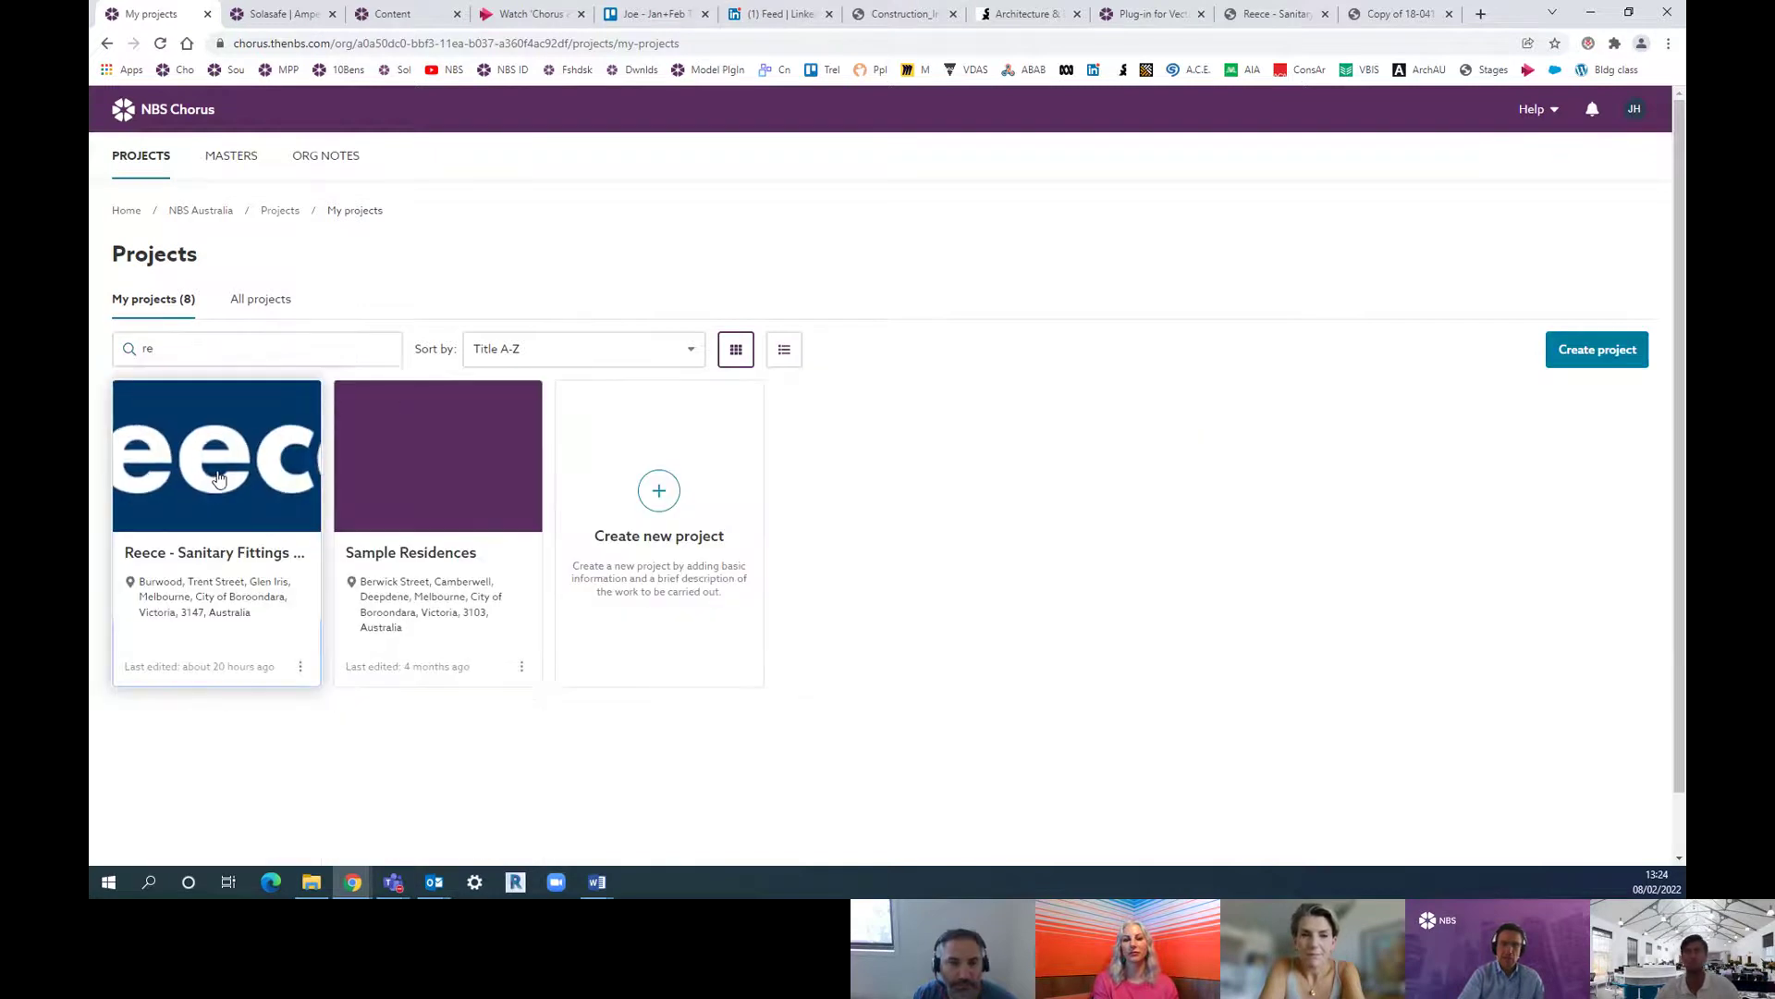
{"action": "left_click", "coordinate": [217, 458]}
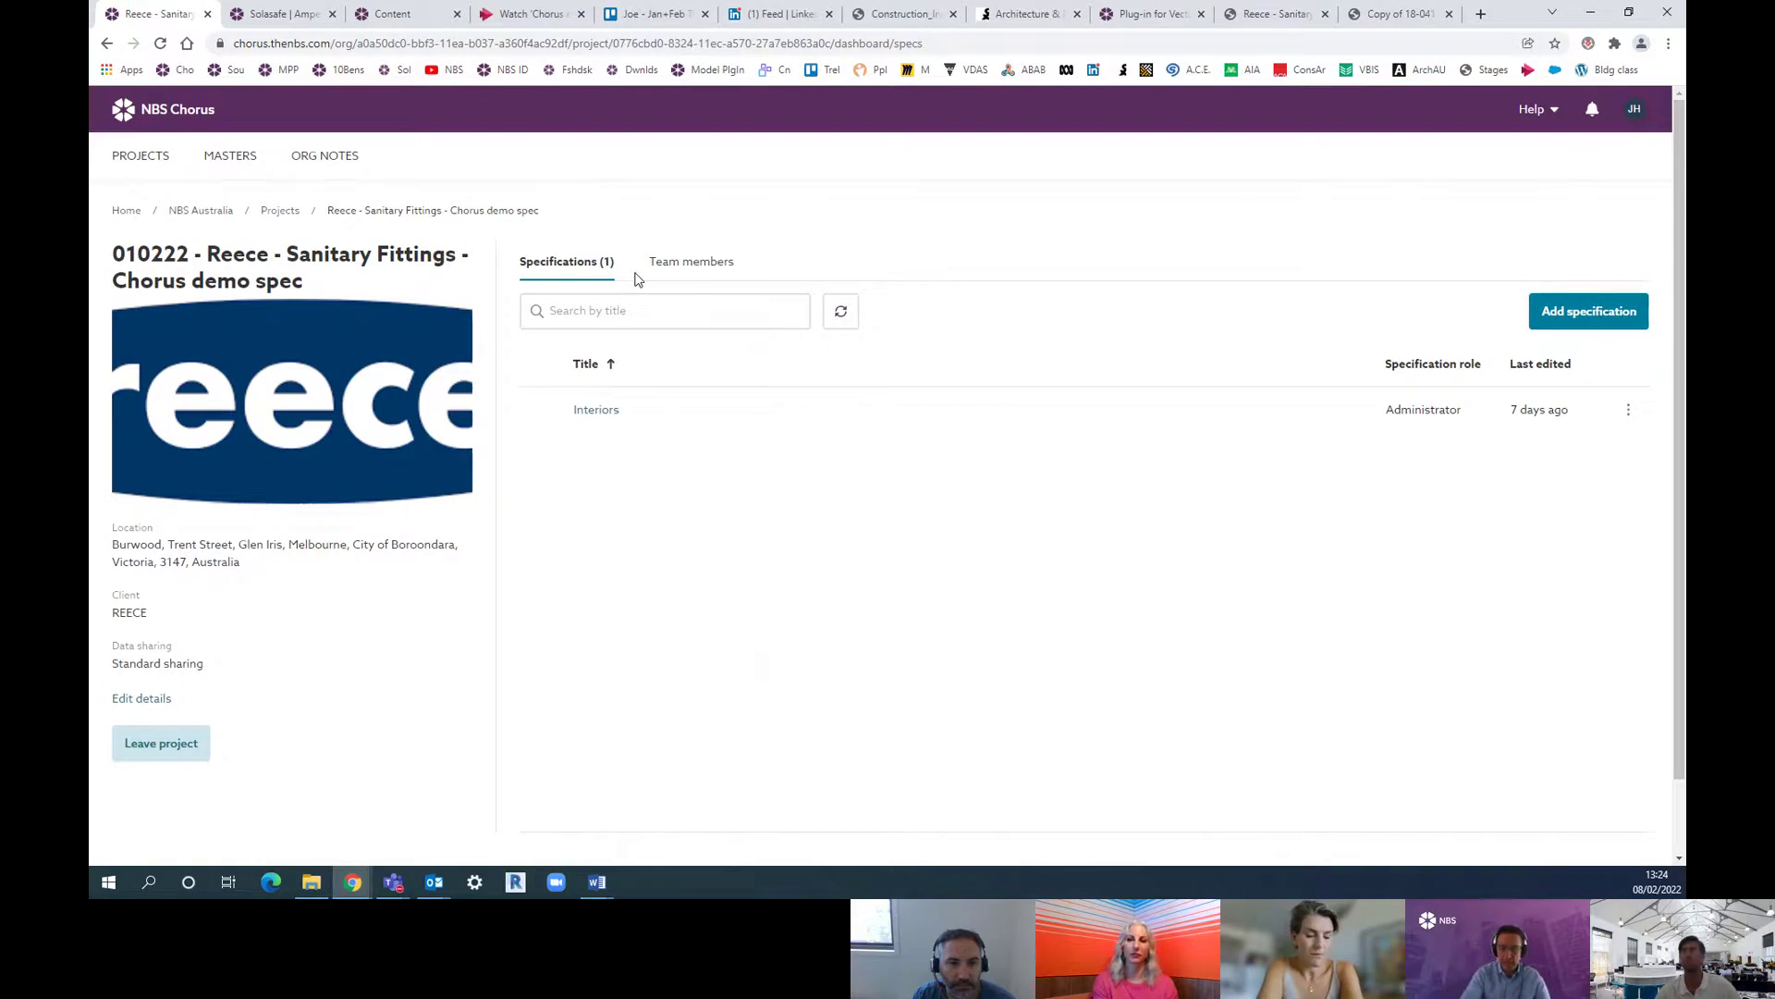
Step: Switch to the exported Reece specification PDF and review its Nominated Products section, from the taps and shower tables to the opening clauses
{"action": "left_click", "coordinate": [1270, 16]}
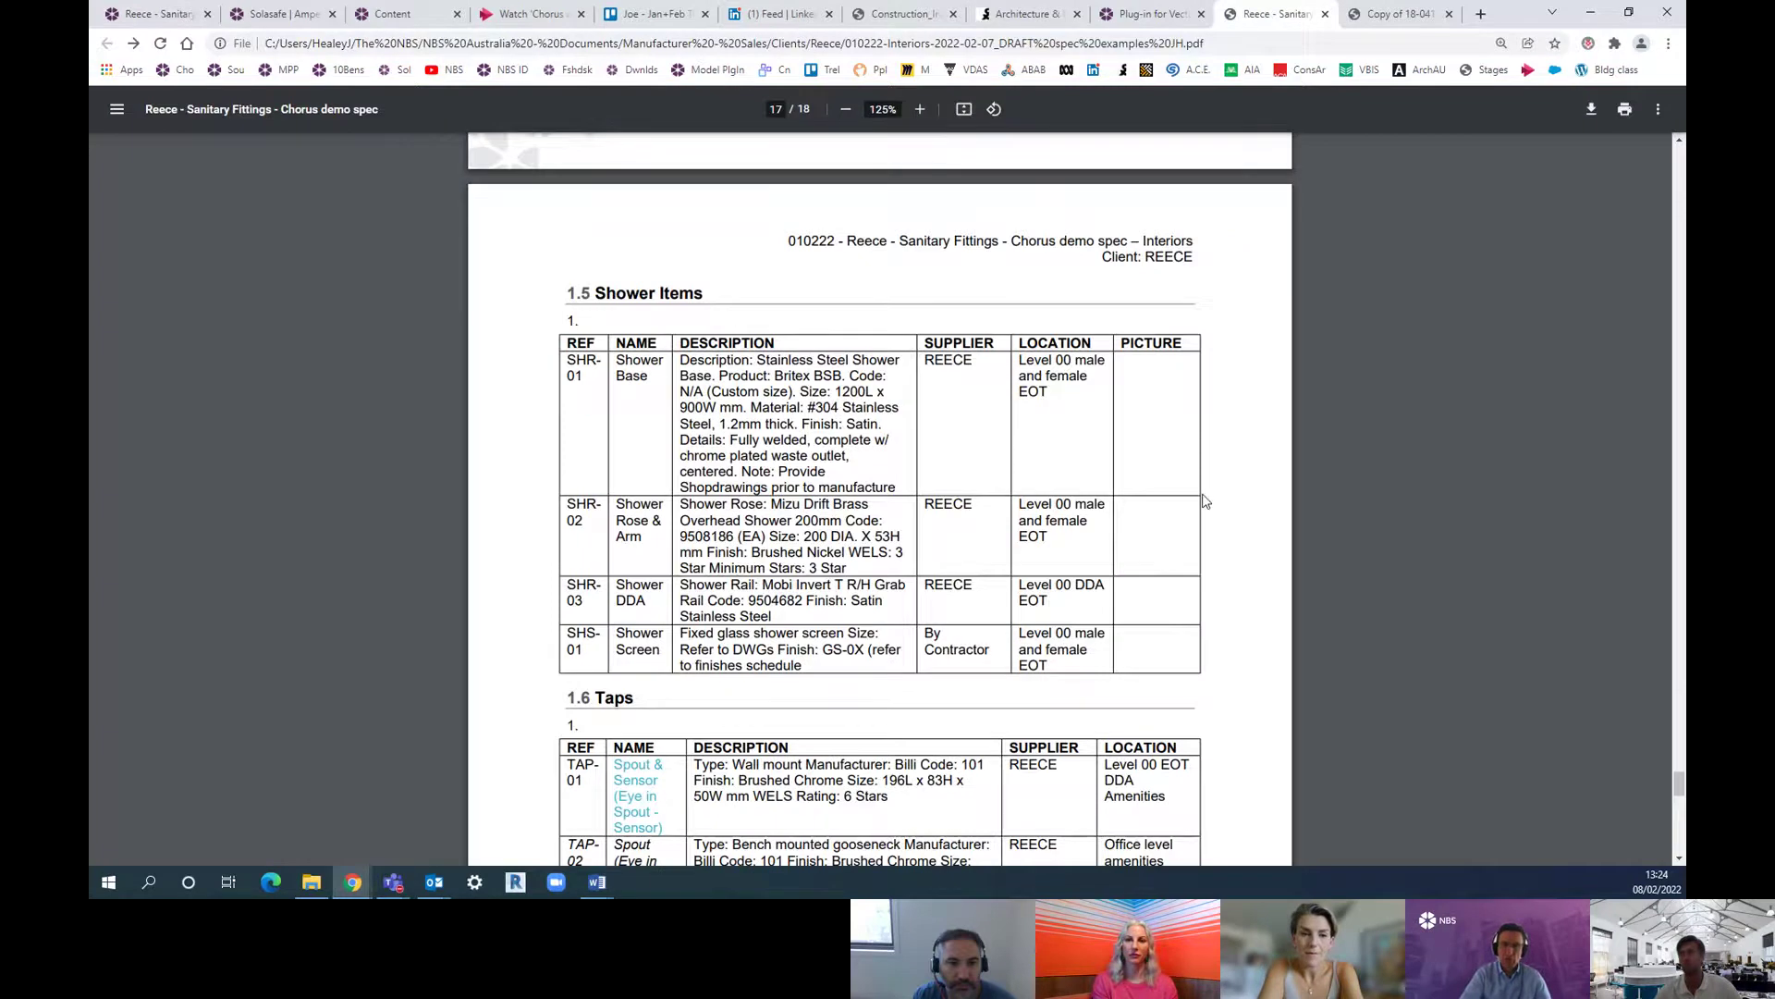
{"action": "scroll", "coordinate": [1205, 500], "scroll_direction": "down", "scroll_amount": 4}
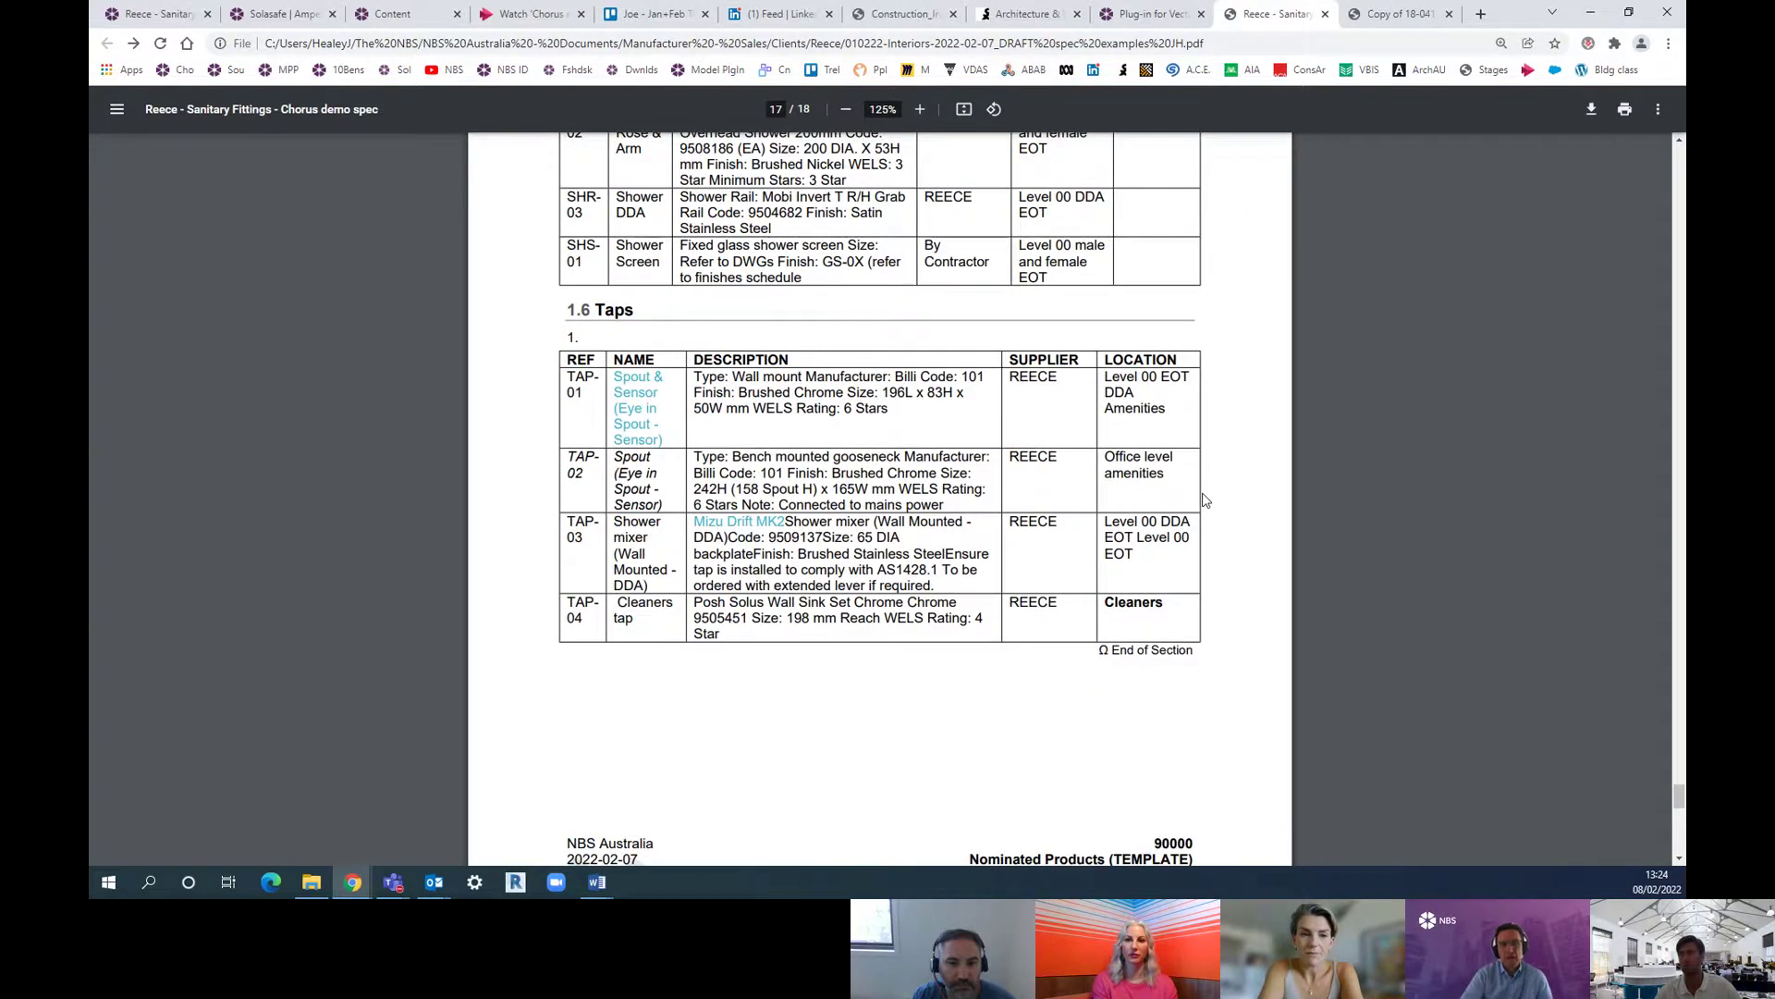
{"action": "scroll", "coordinate": [1205, 501], "scroll_direction": "down", "scroll_amount": 3}
{"action": "scroll", "coordinate": [1205, 500], "scroll_direction": "up", "scroll_amount": 13}
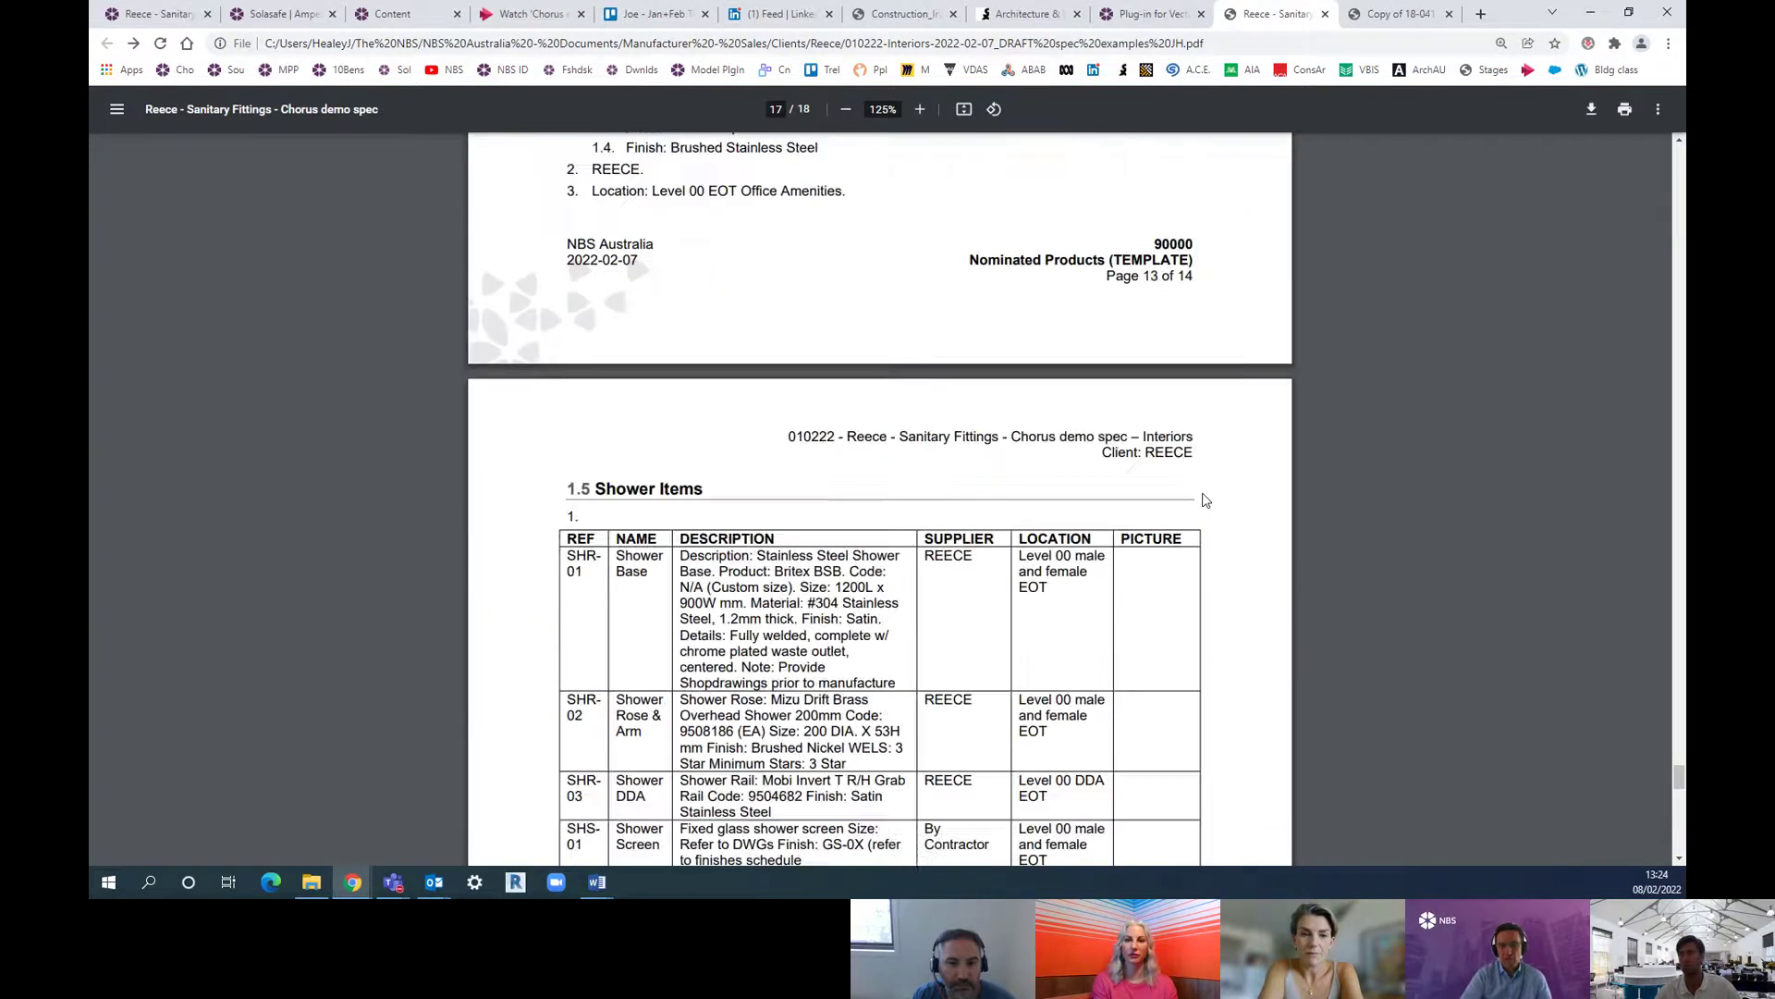
{"action": "scroll", "coordinate": [1205, 500], "scroll_direction": "up", "scroll_amount": 4}
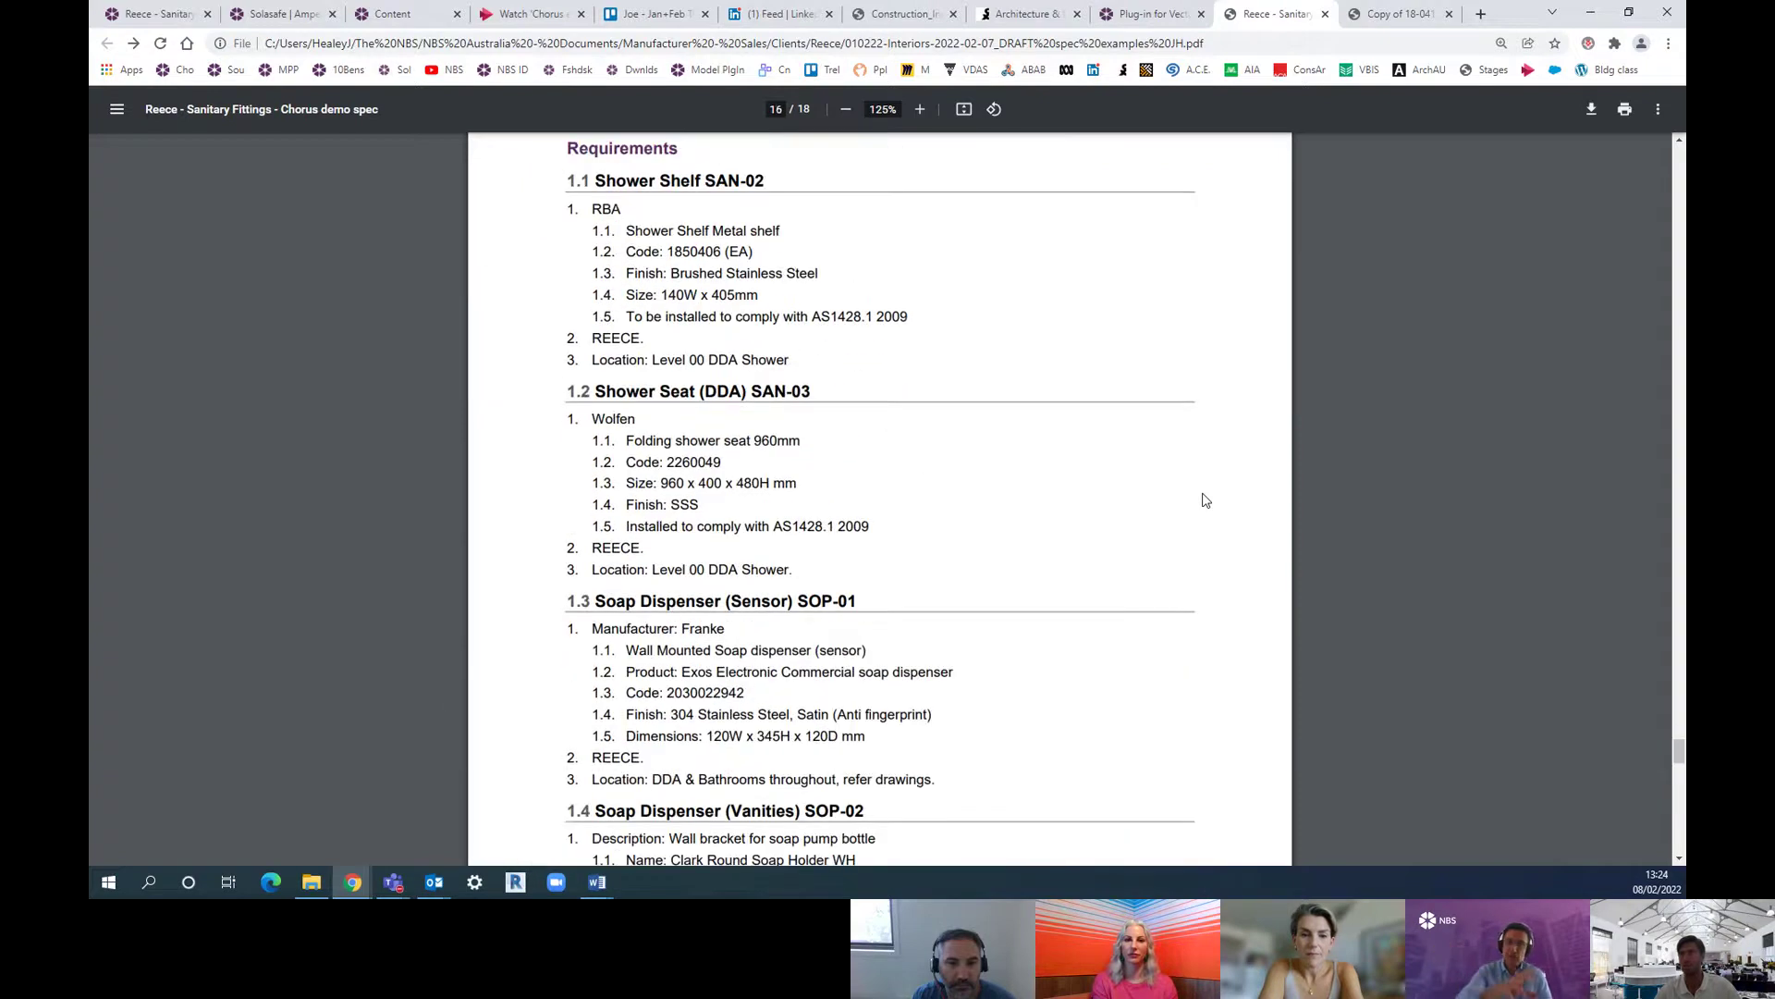
{"action": "scroll", "coordinate": [1204, 500], "scroll_direction": "up", "scroll_amount": 2}
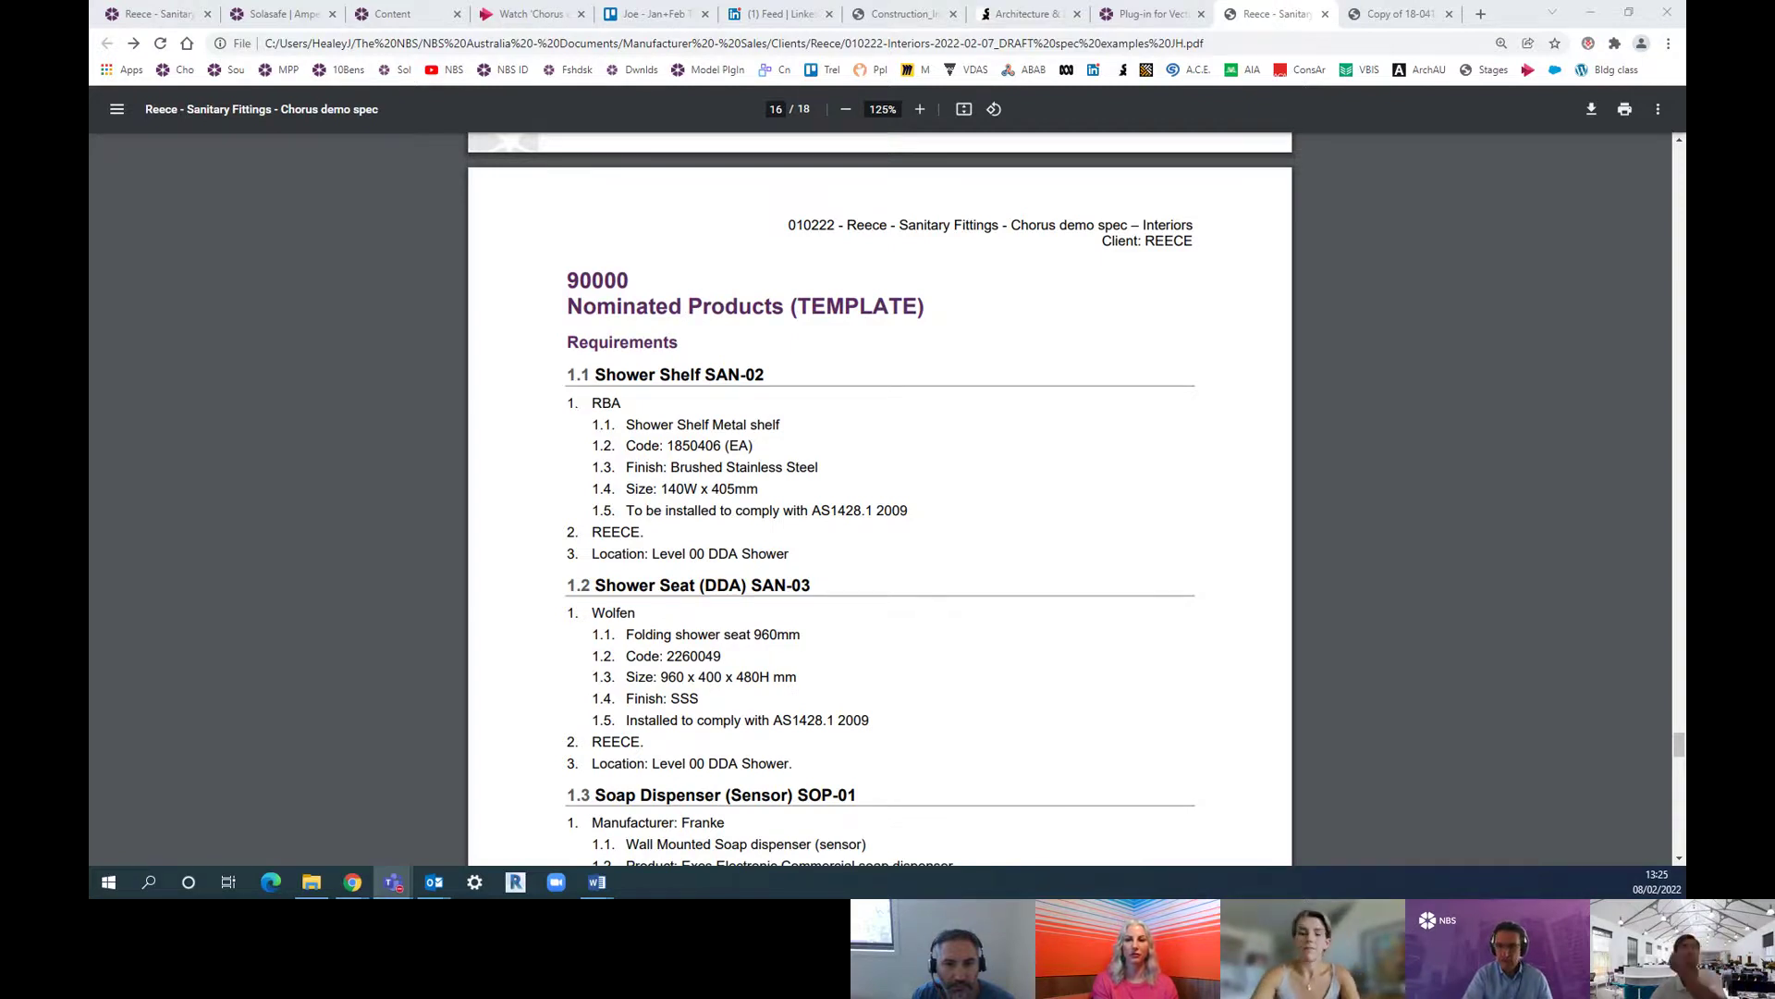
Step: Return to NBS Chorus and look through all the master folders
{"action": "left_click", "coordinate": [156, 19]}
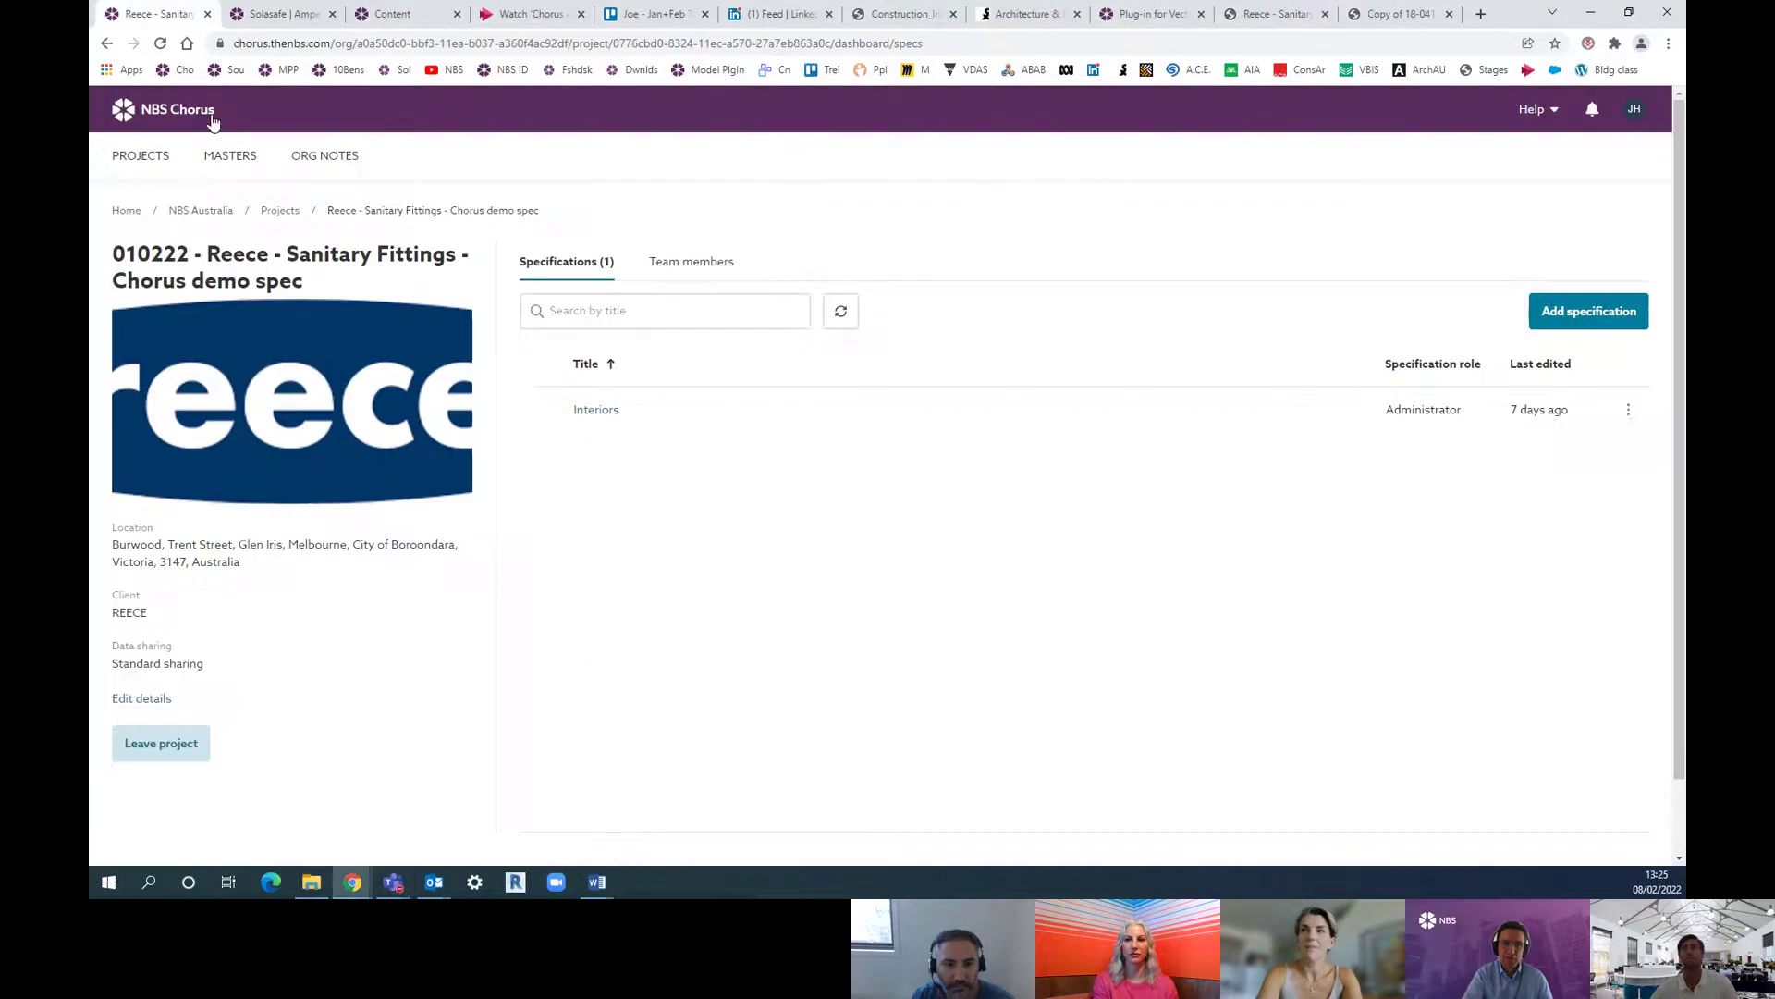
{"action": "left_click", "coordinate": [238, 174]}
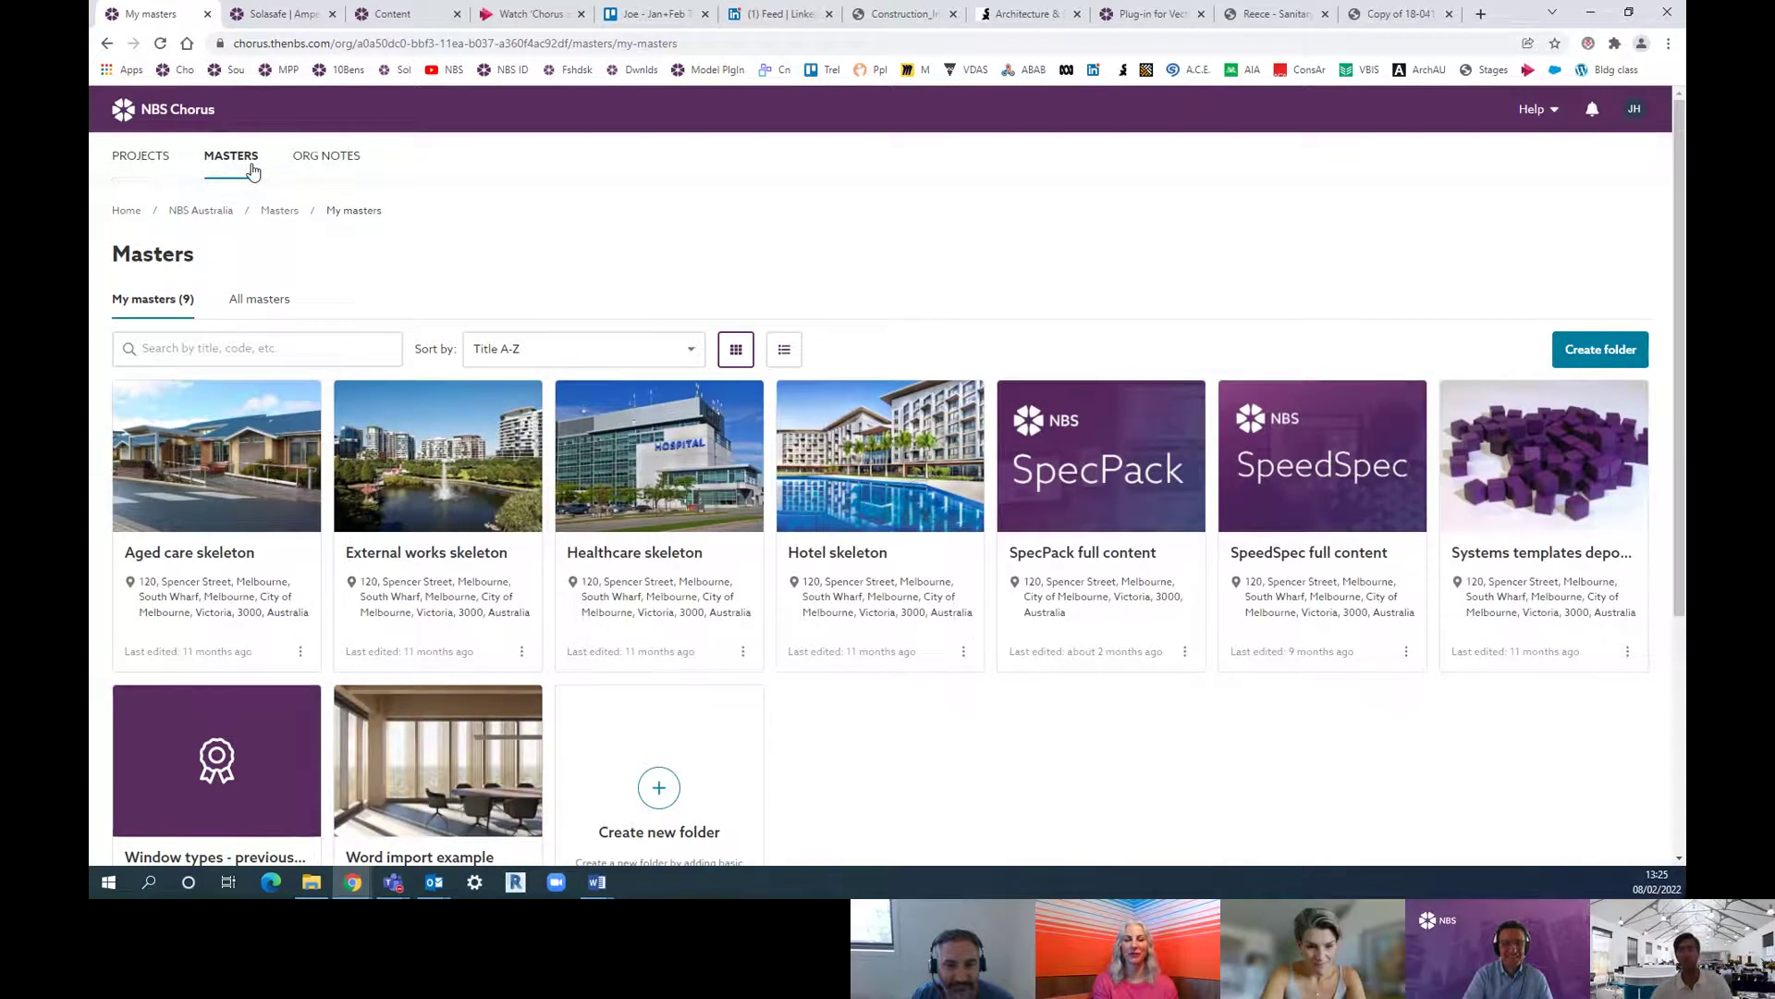
{"action": "scroll", "coordinate": [943, 666], "scroll_direction": "down", "scroll_amount": 2}
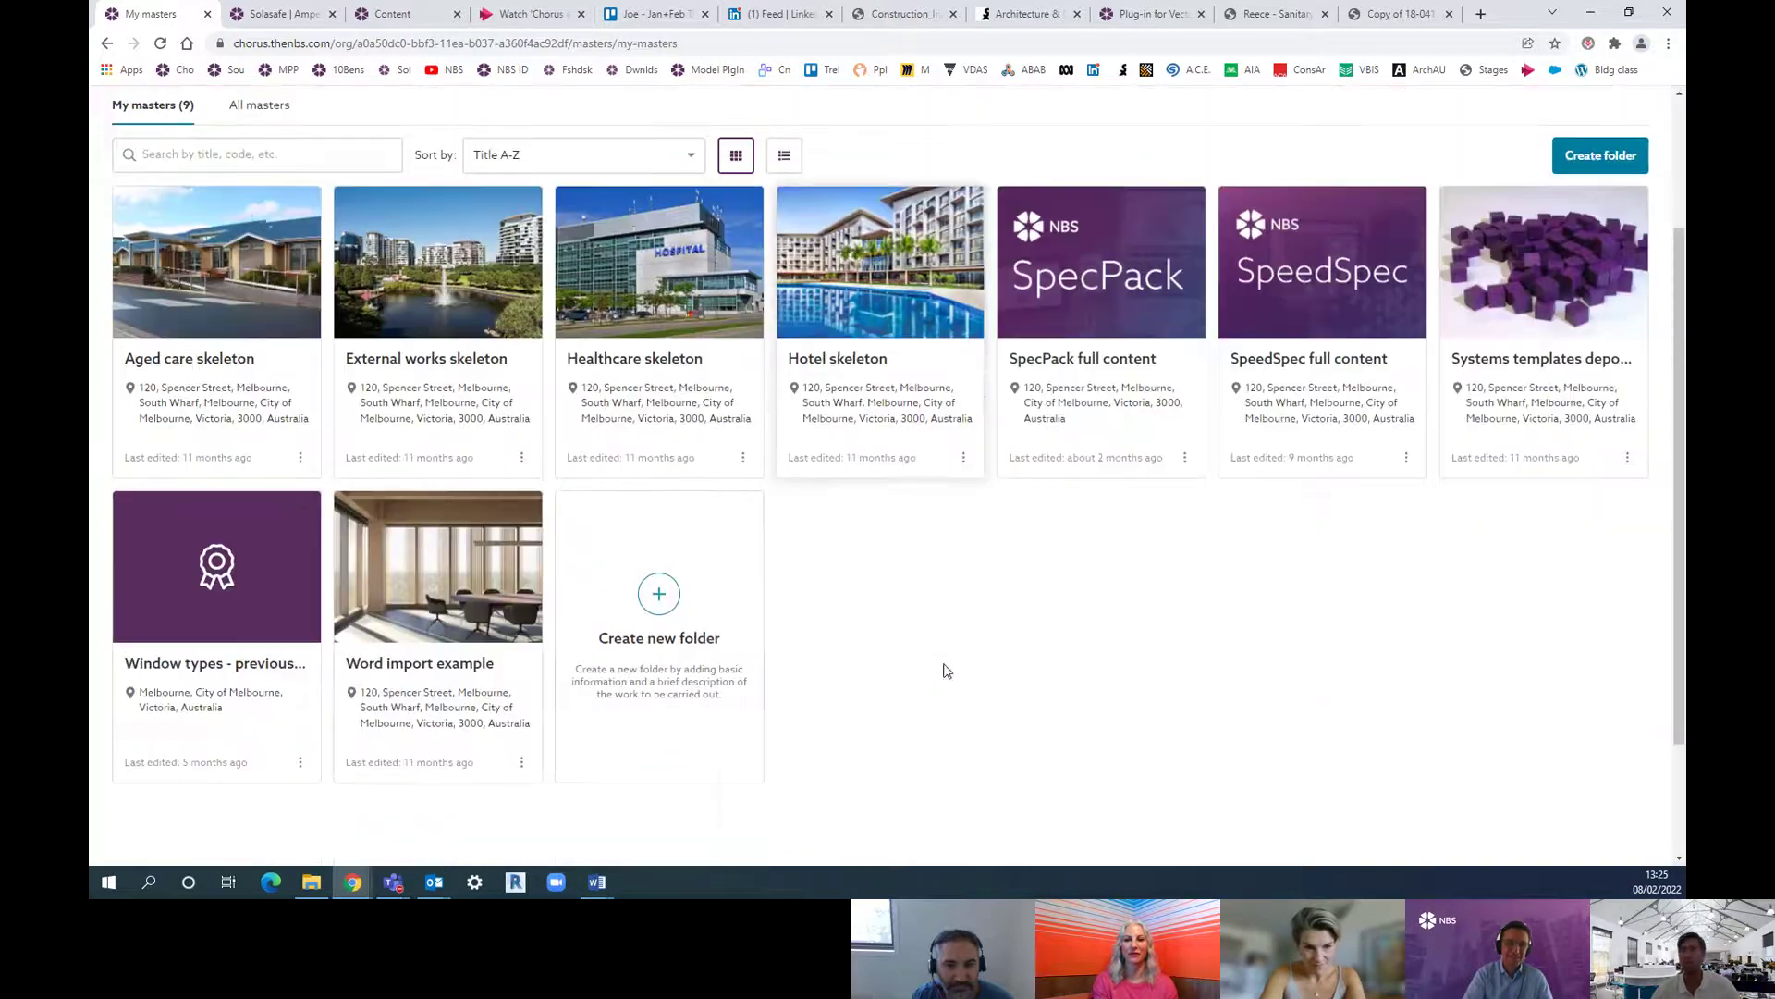
Step: Open the External windows master in the "Window types - previous projects" folder
{"action": "left_click", "coordinate": [233, 577]}
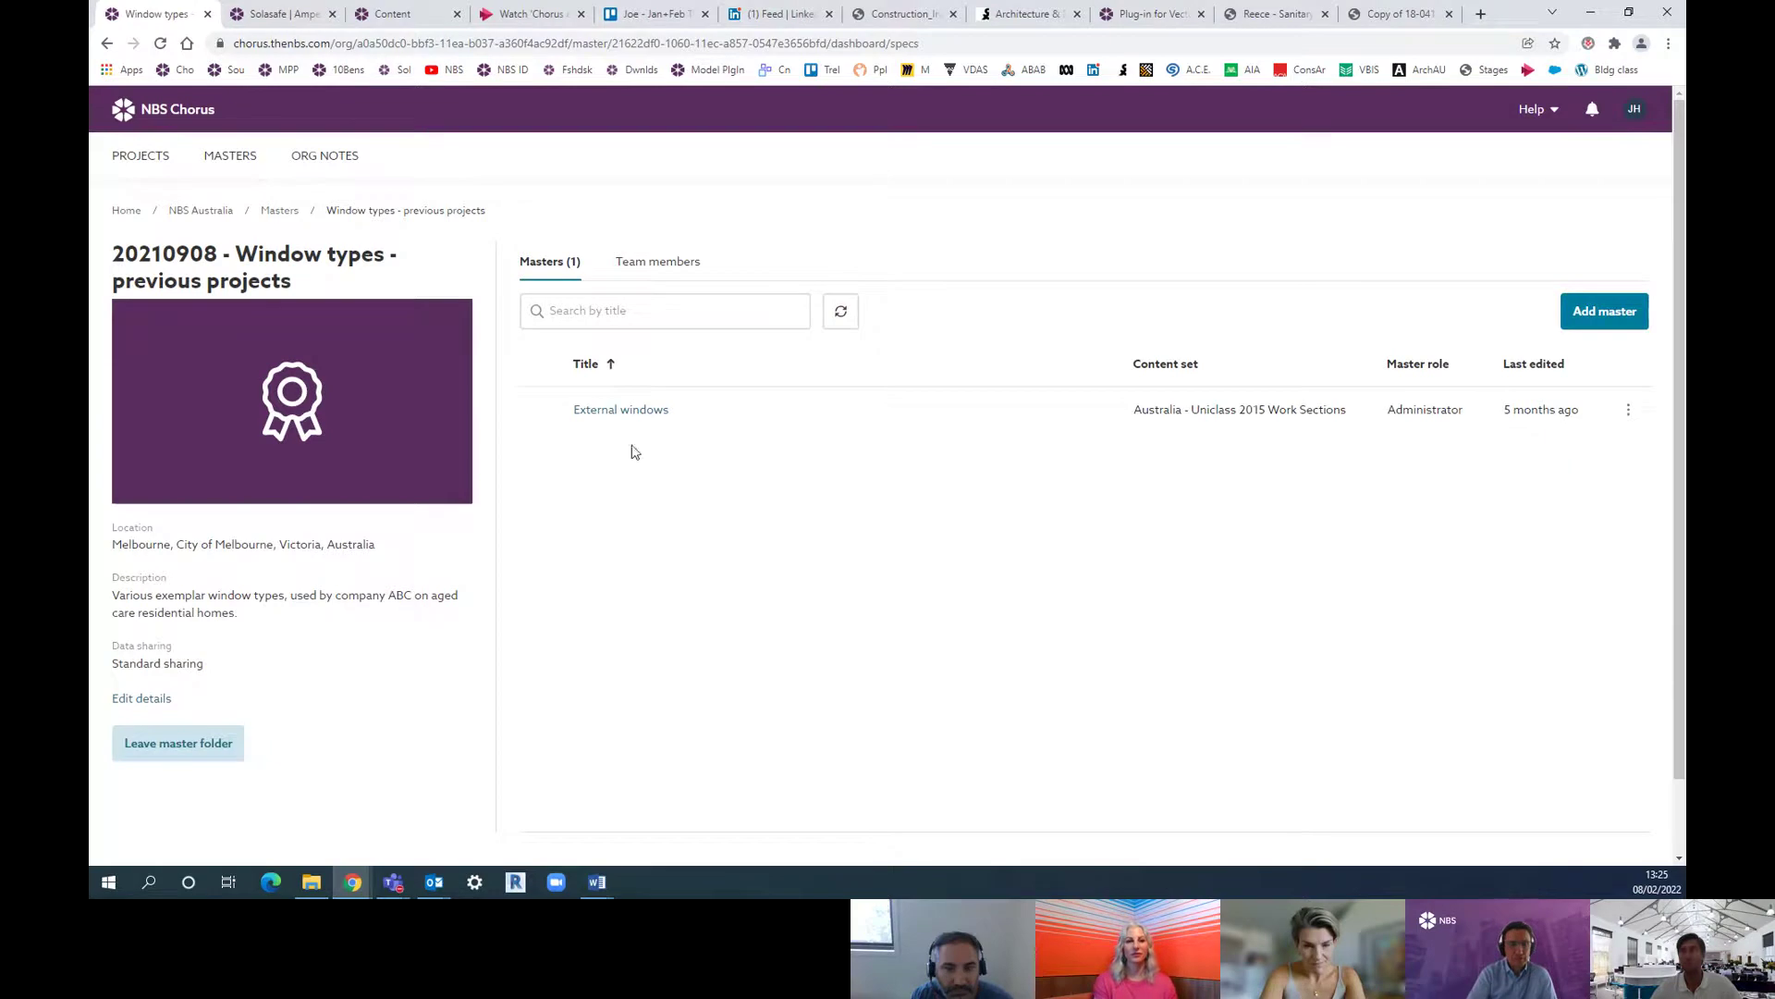
{"action": "left_click", "coordinate": [633, 416]}
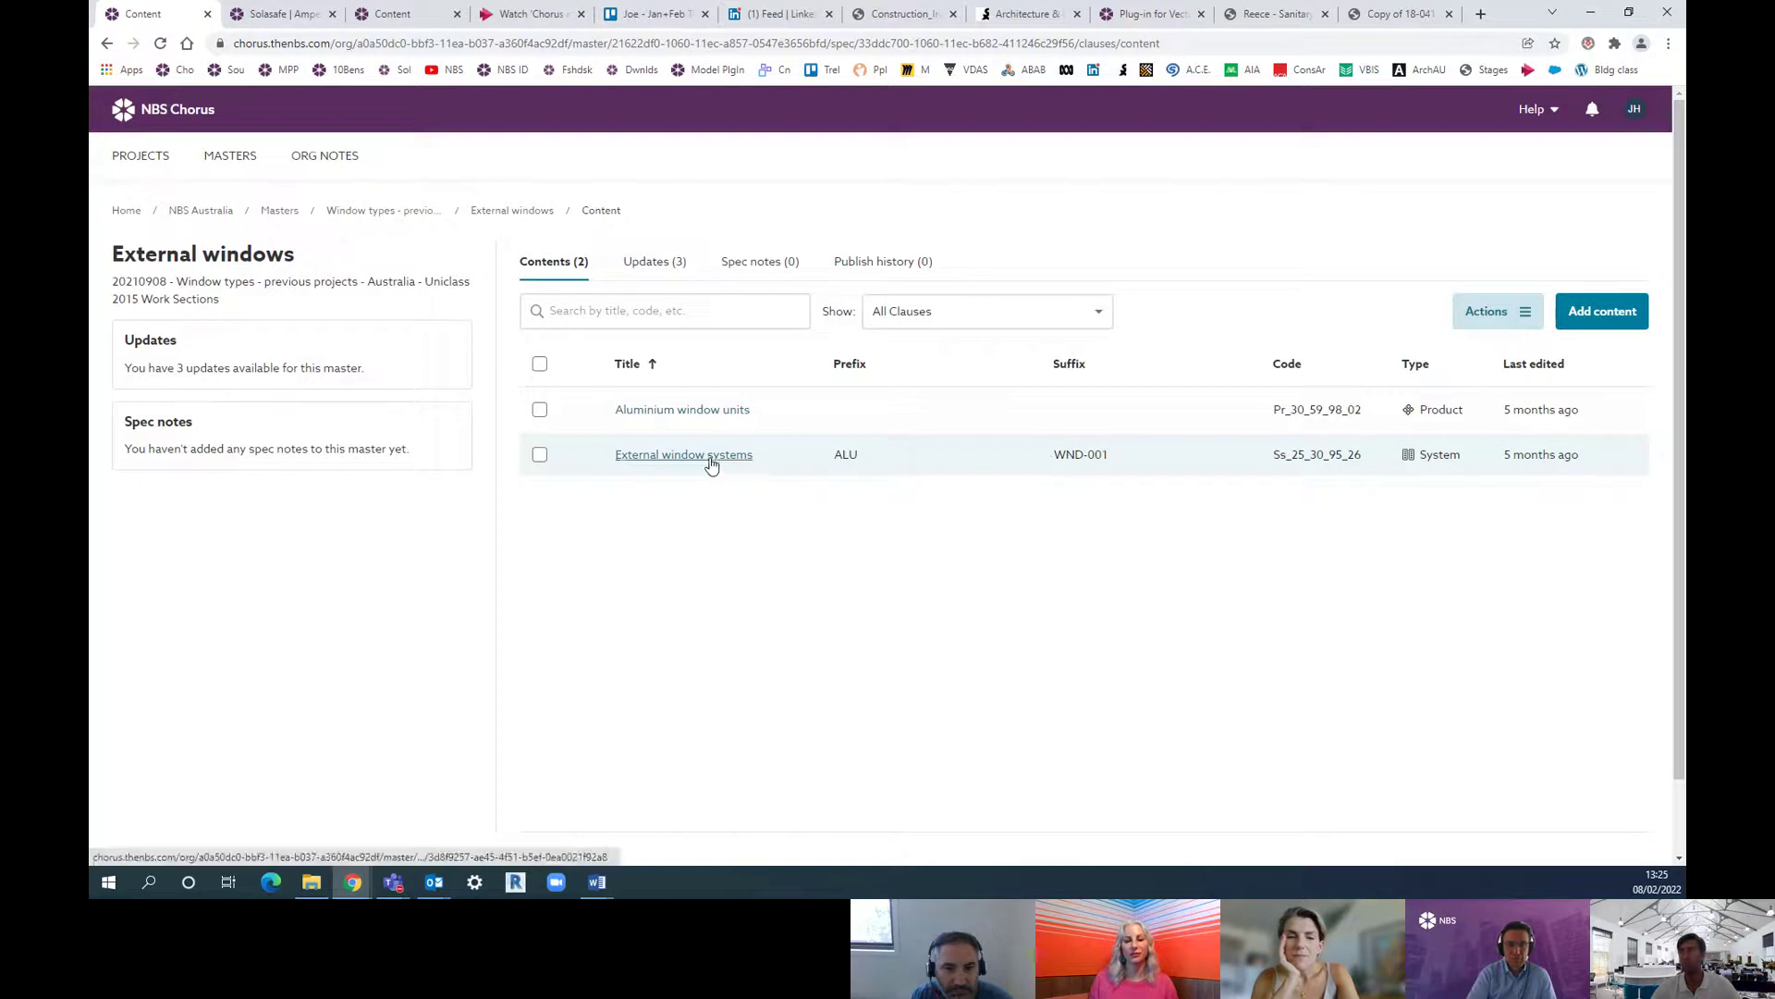
Step: Select the External window systems clause, view the projects it can be copied to, and cancel the copy
{"action": "left_click", "coordinate": [540, 456]}
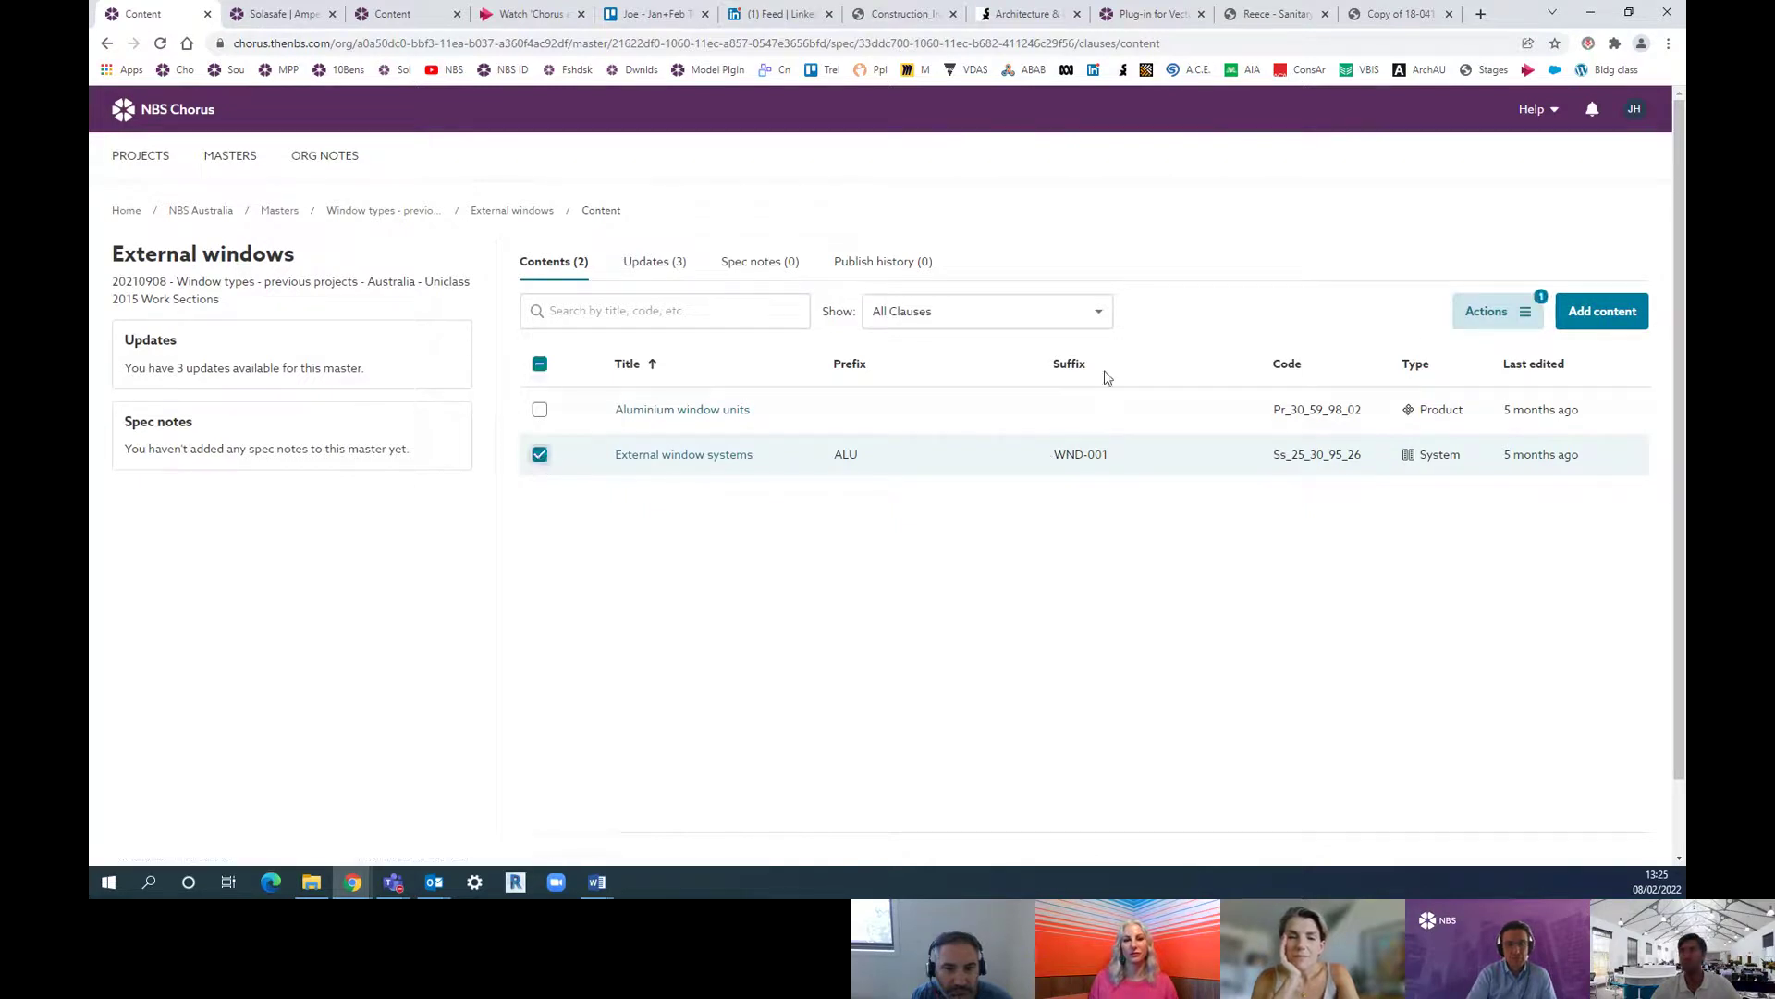
{"action": "left_click", "coordinate": [1487, 311]}
{"action": "left_click", "coordinate": [1472, 546]}
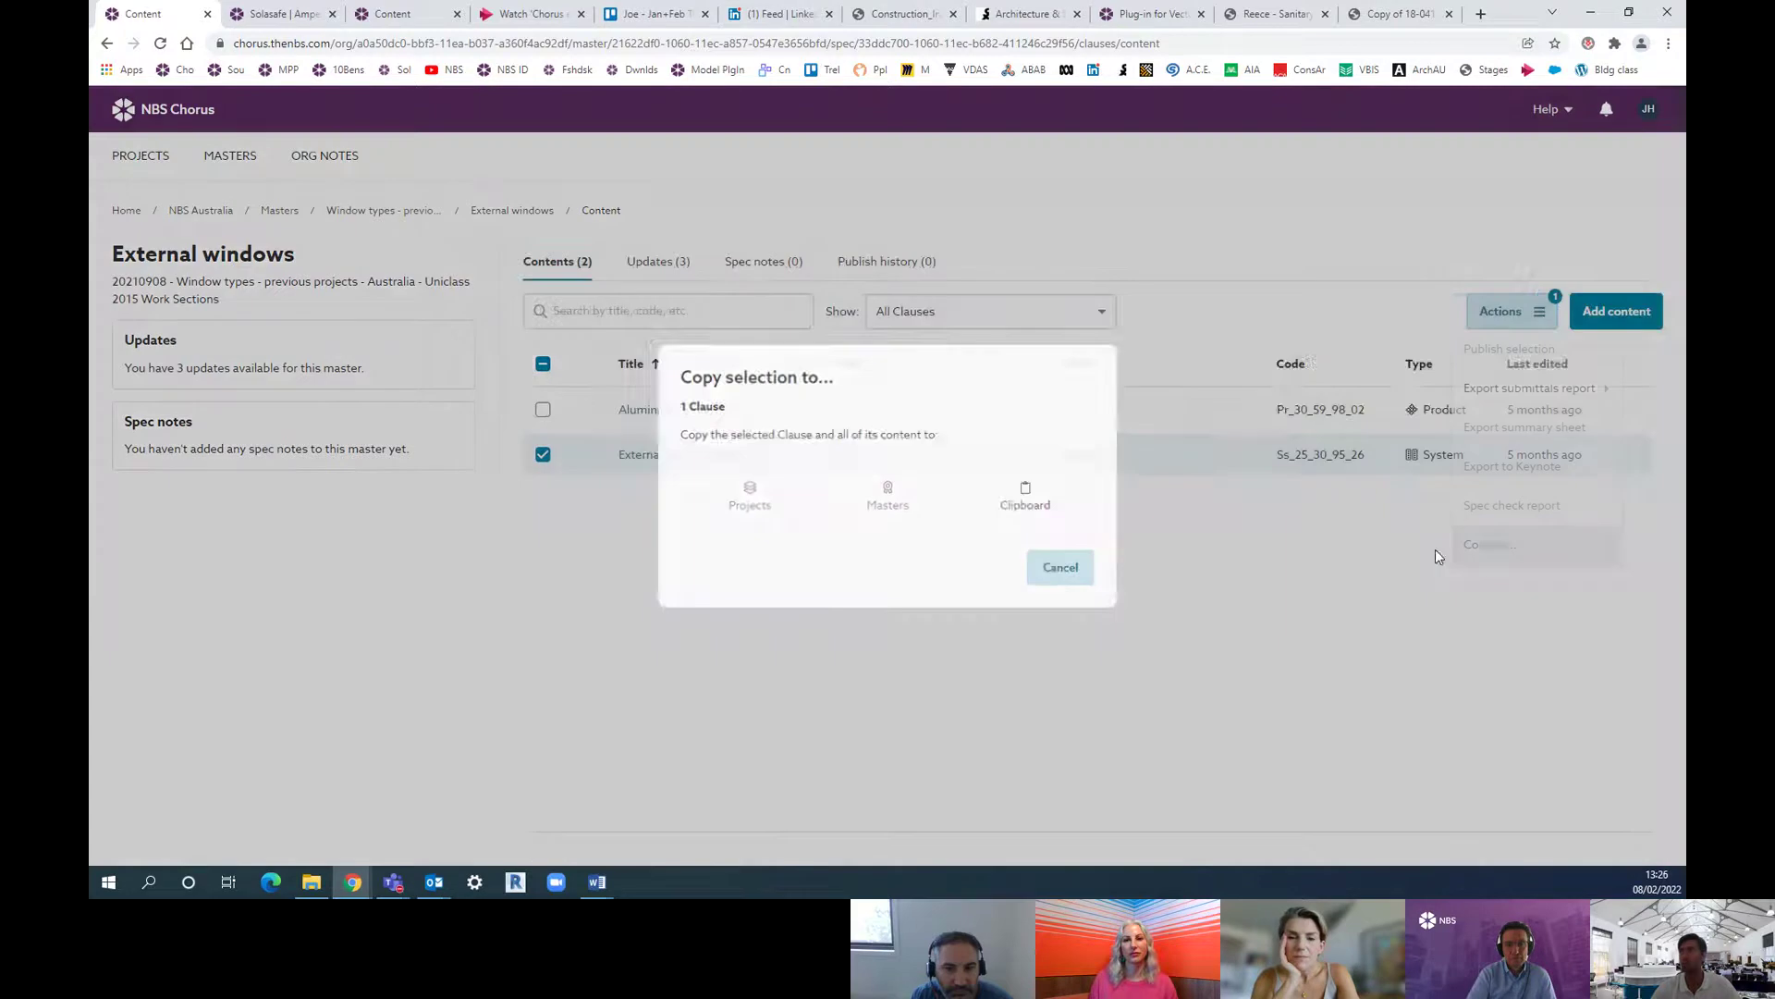
{"action": "left_click", "coordinate": [749, 496]}
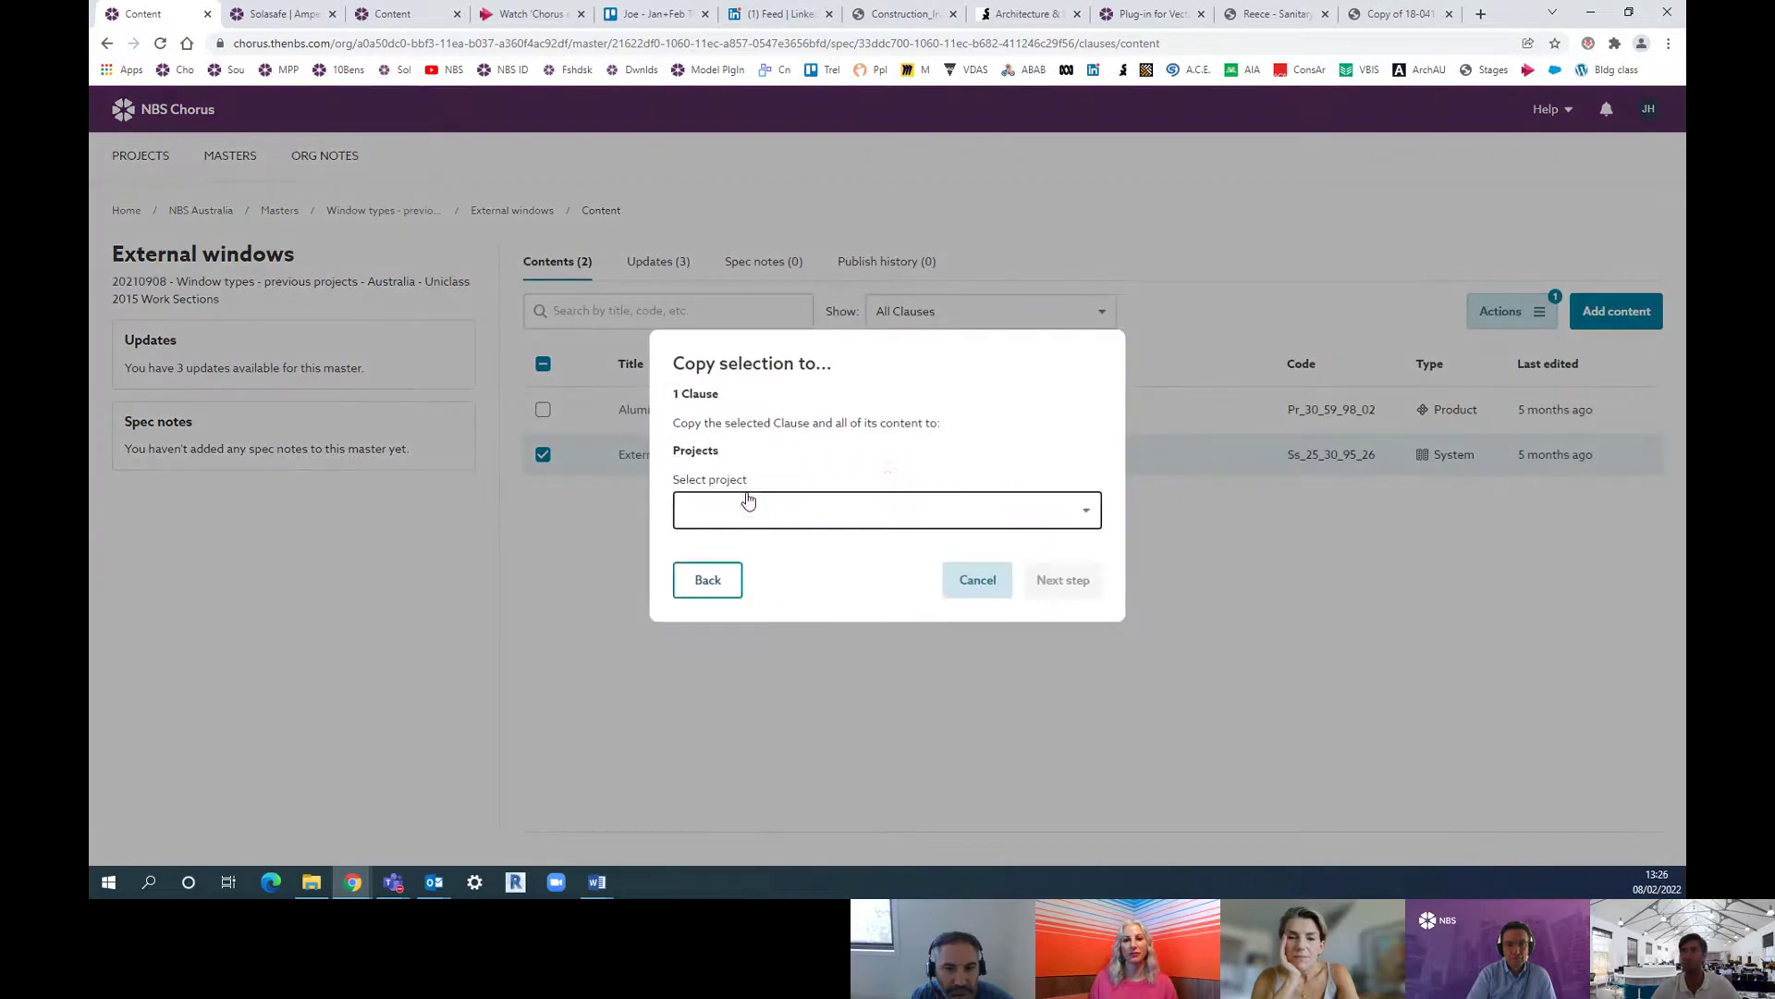
{"action": "left_click", "coordinate": [749, 509]}
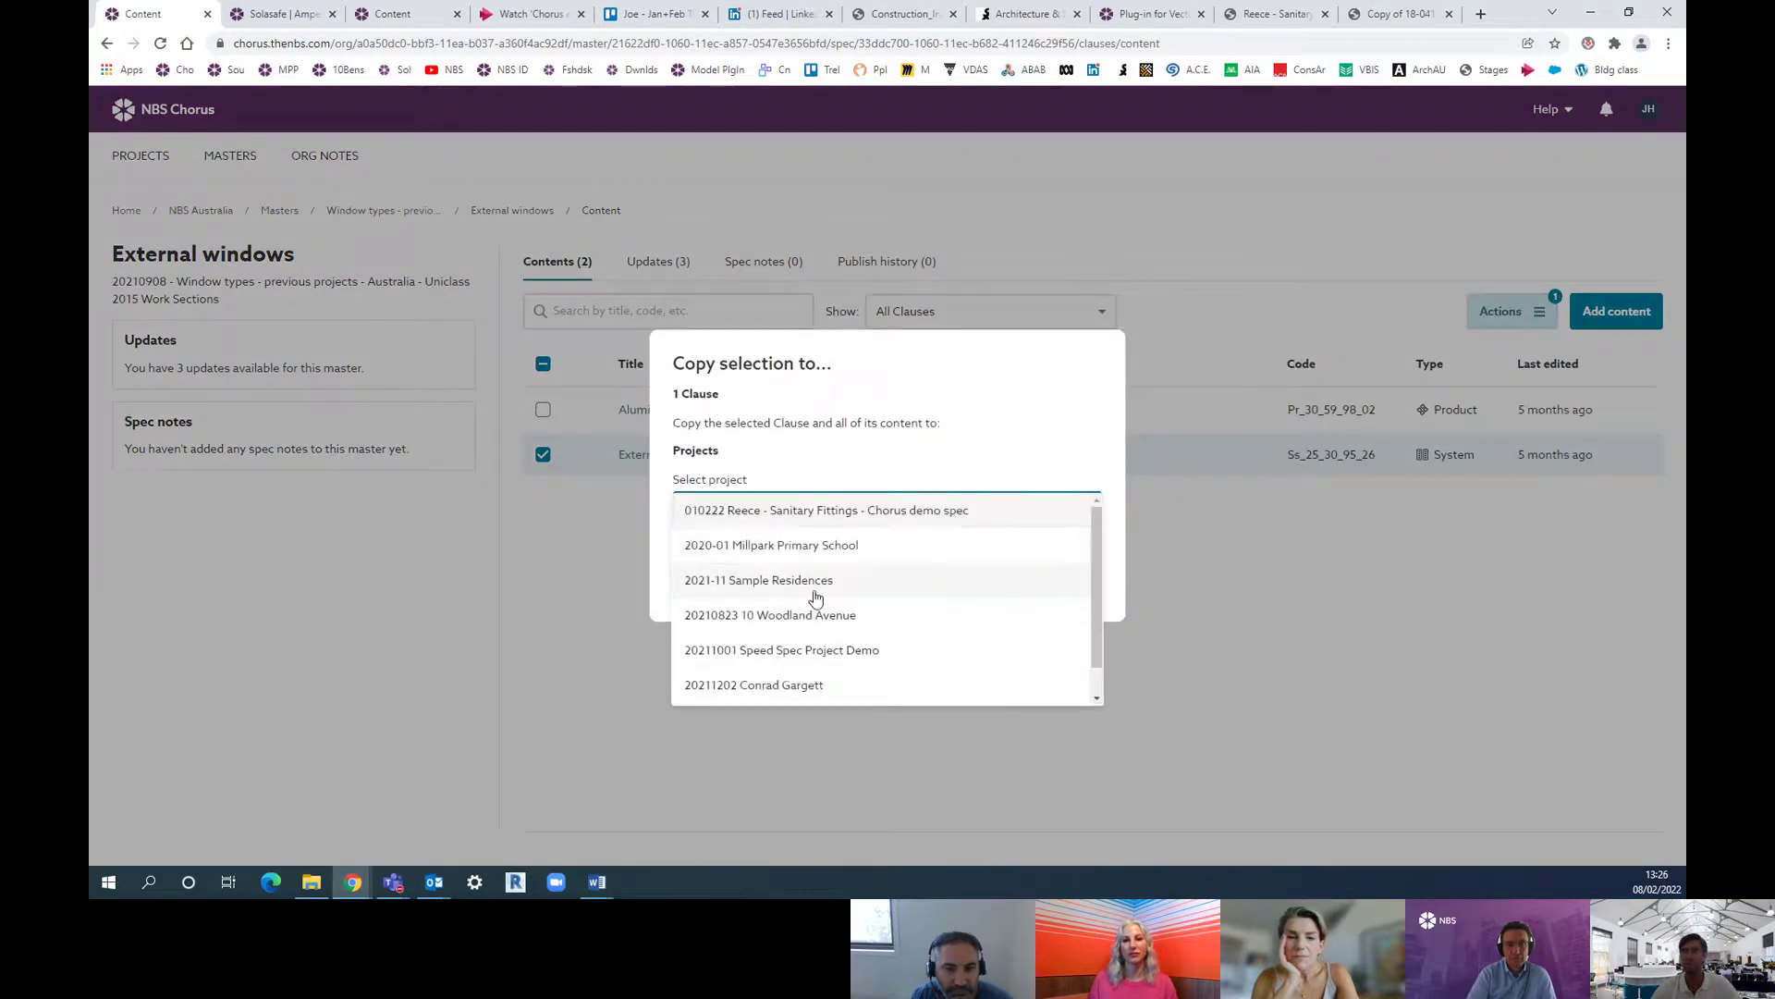
{"action": "left_click", "coordinate": [590, 564]}
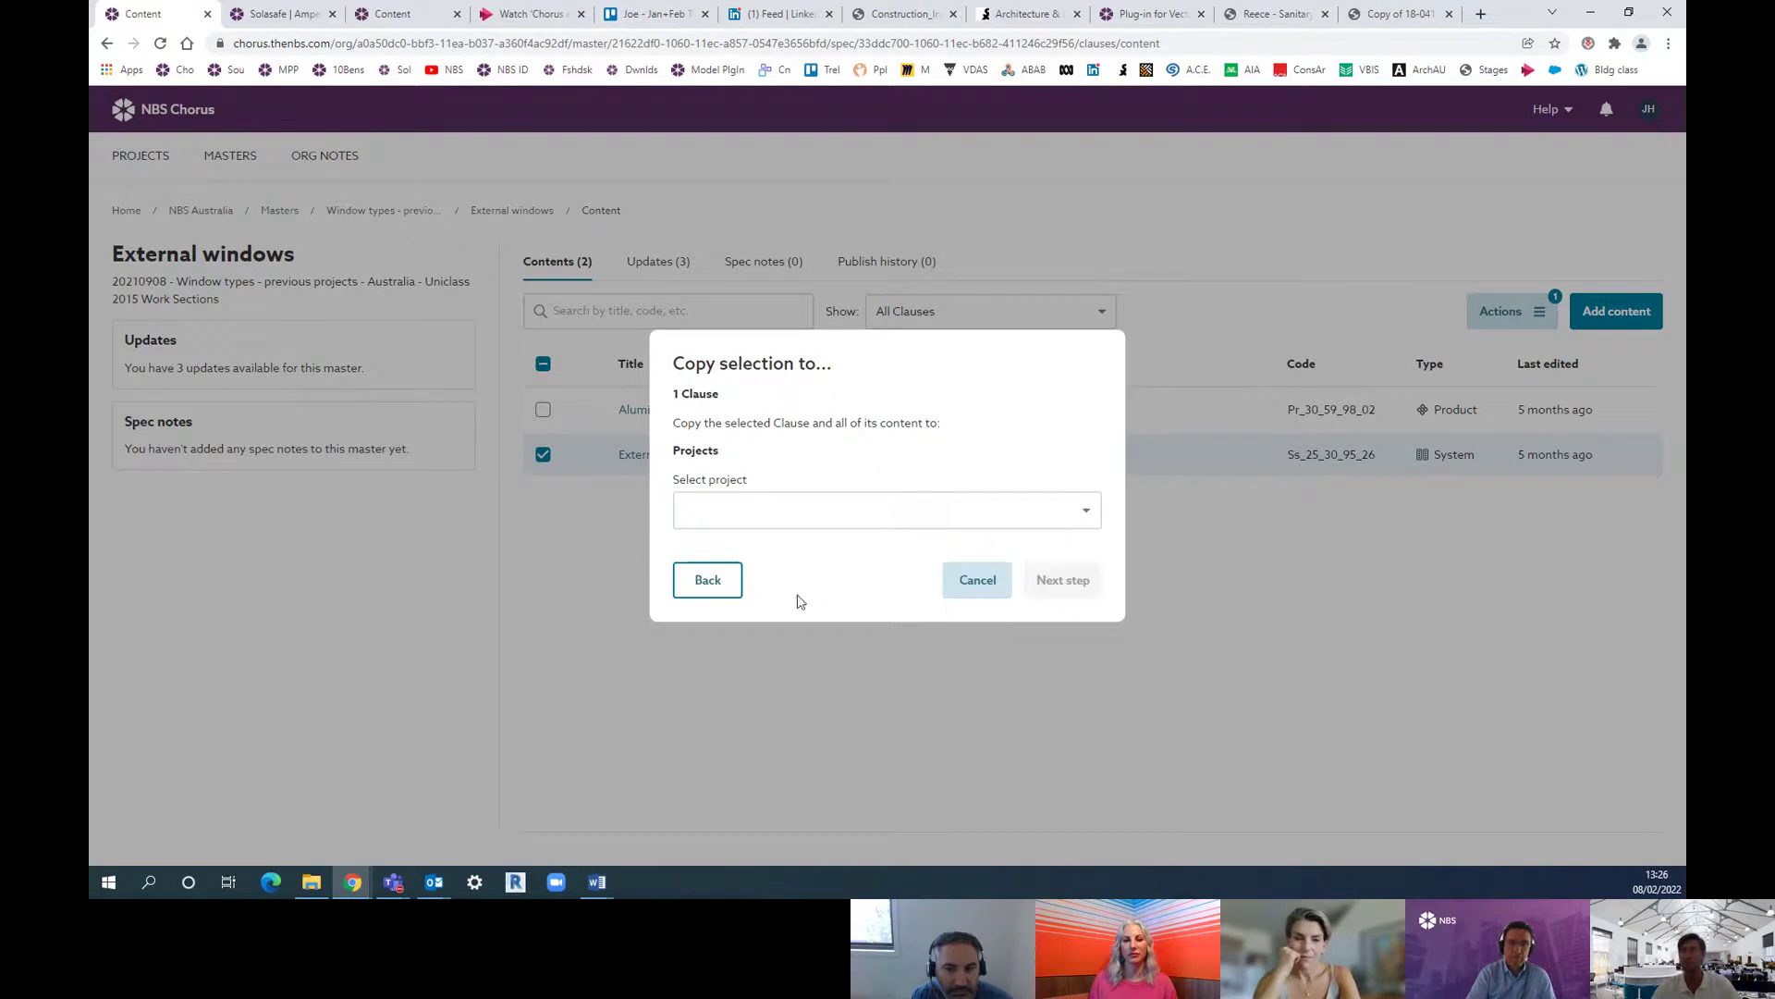
{"action": "left_click", "coordinate": [977, 579]}
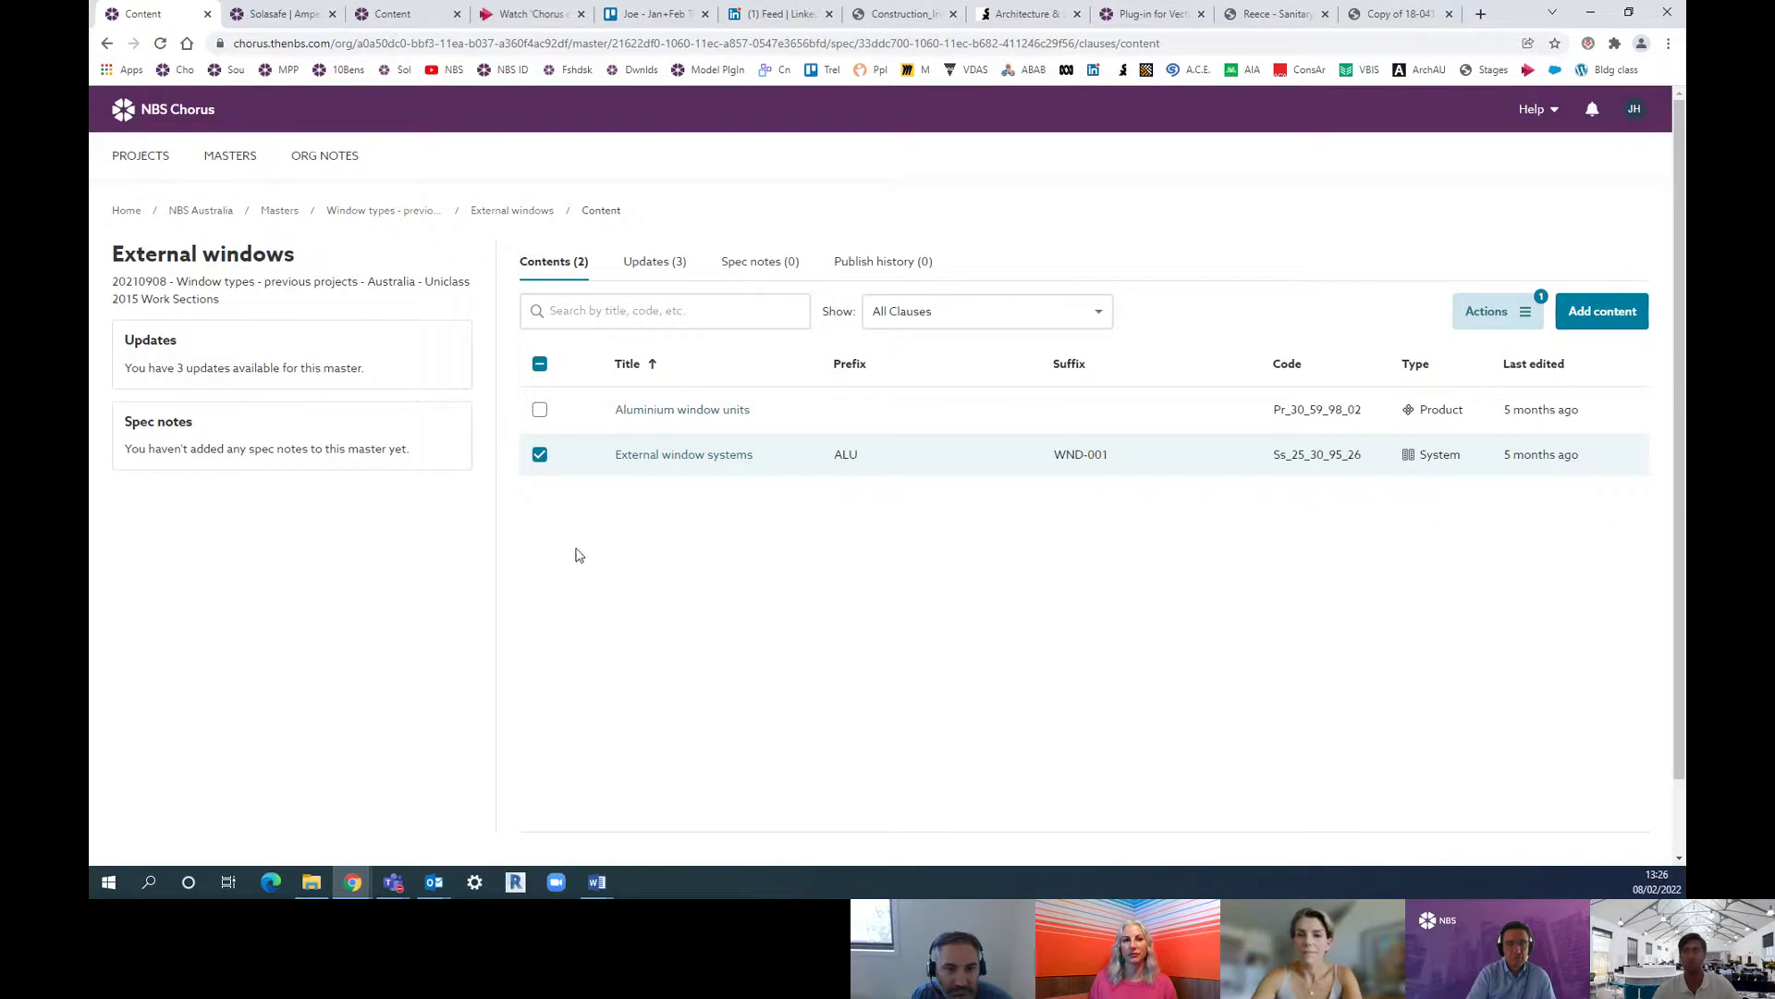
Step: Go back to the organisation's masters and look over the available master folders
{"action": "left_click", "coordinate": [240, 166]}
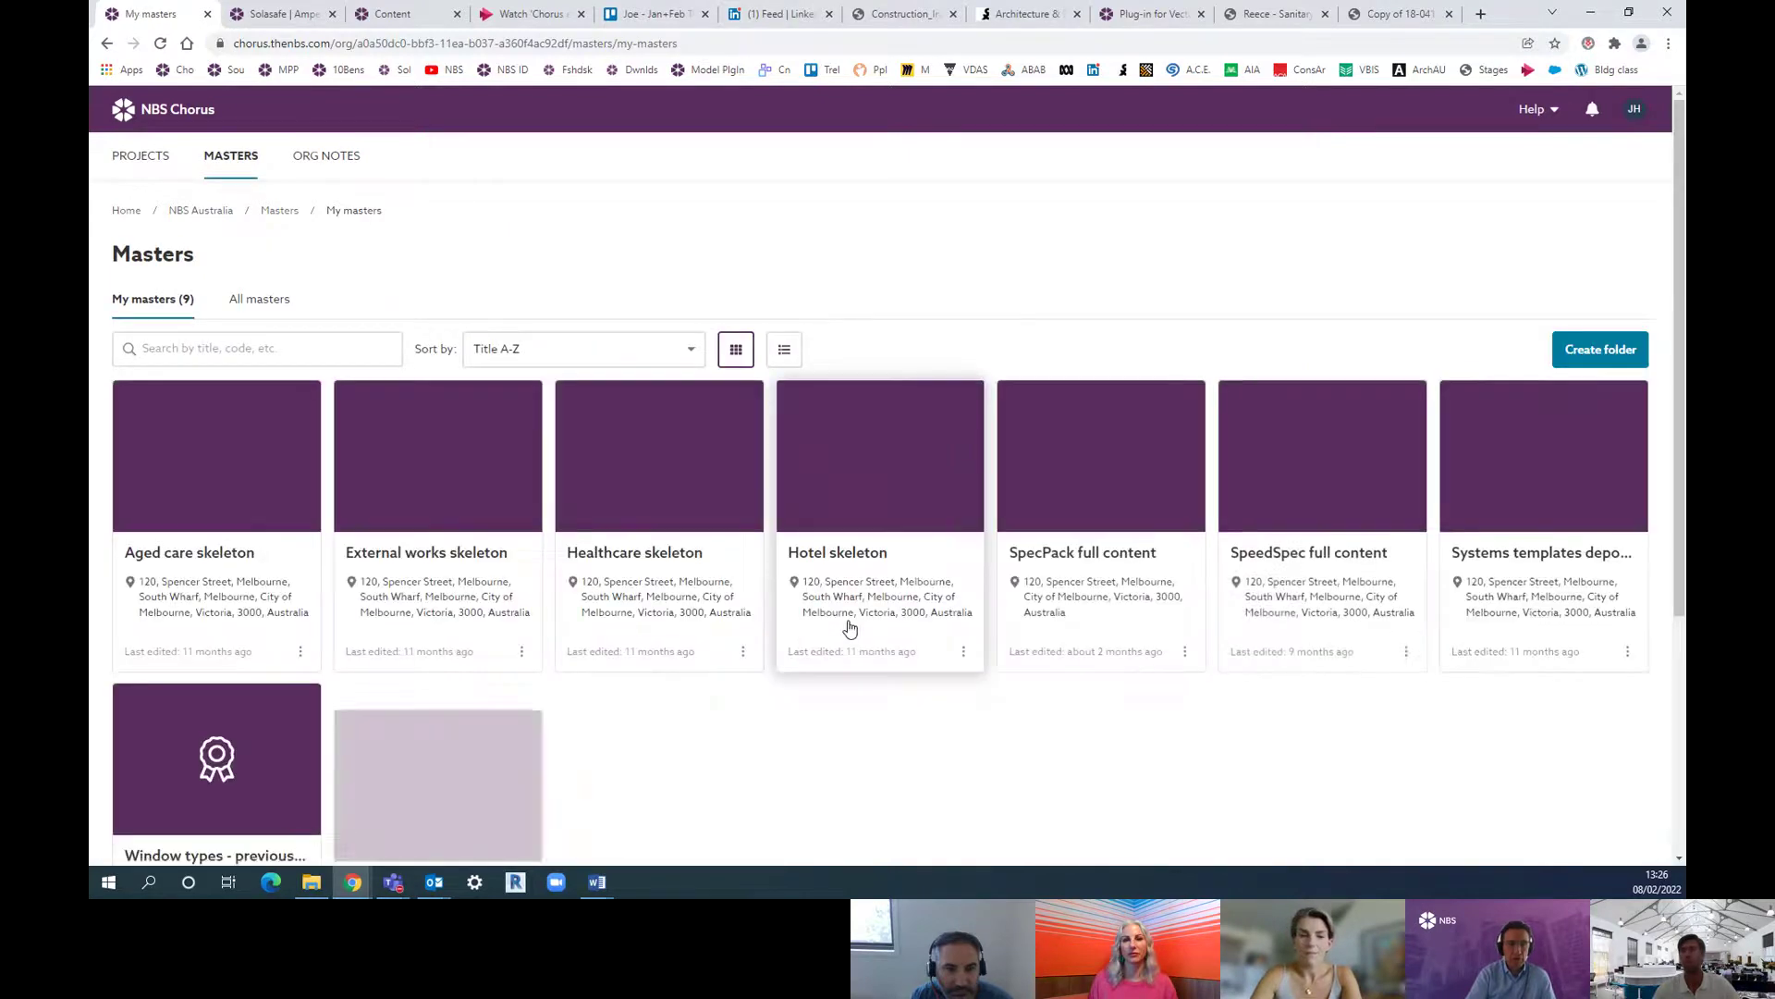
{"action": "scroll", "coordinate": [852, 628], "scroll_direction": "down", "scroll_amount": 2}
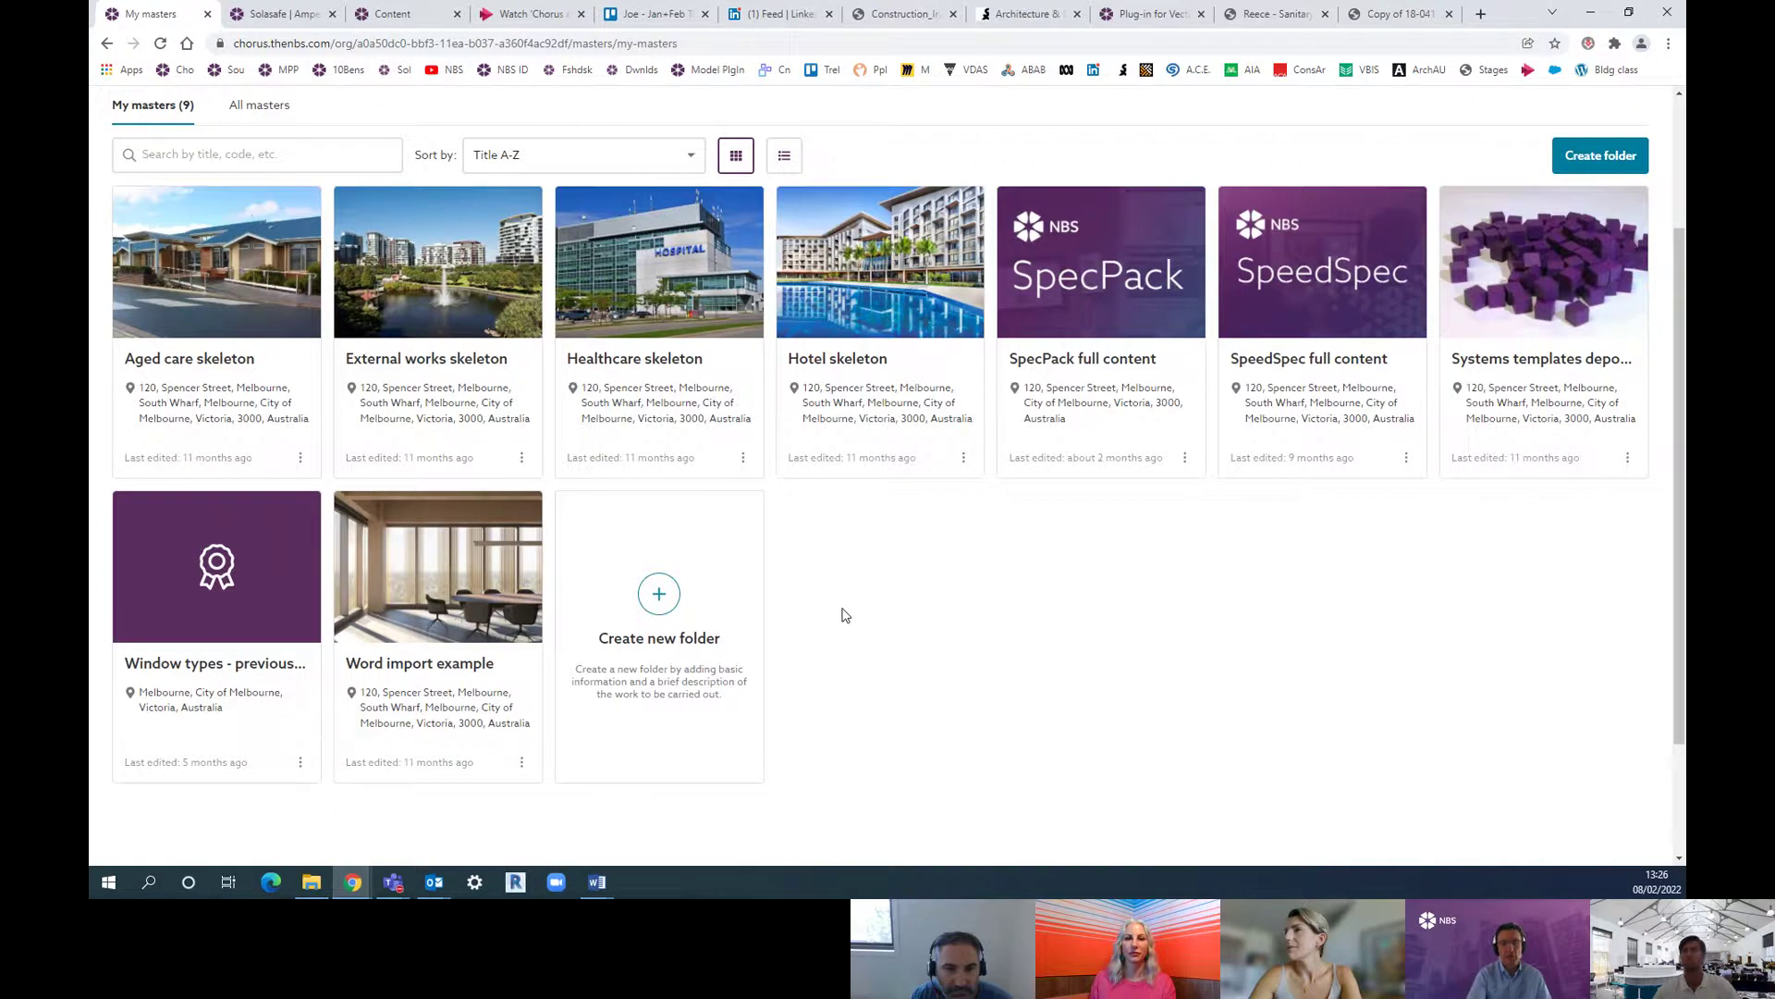
{"action": "scroll", "coordinate": [844, 615], "scroll_direction": "up", "scroll_amount": 2}
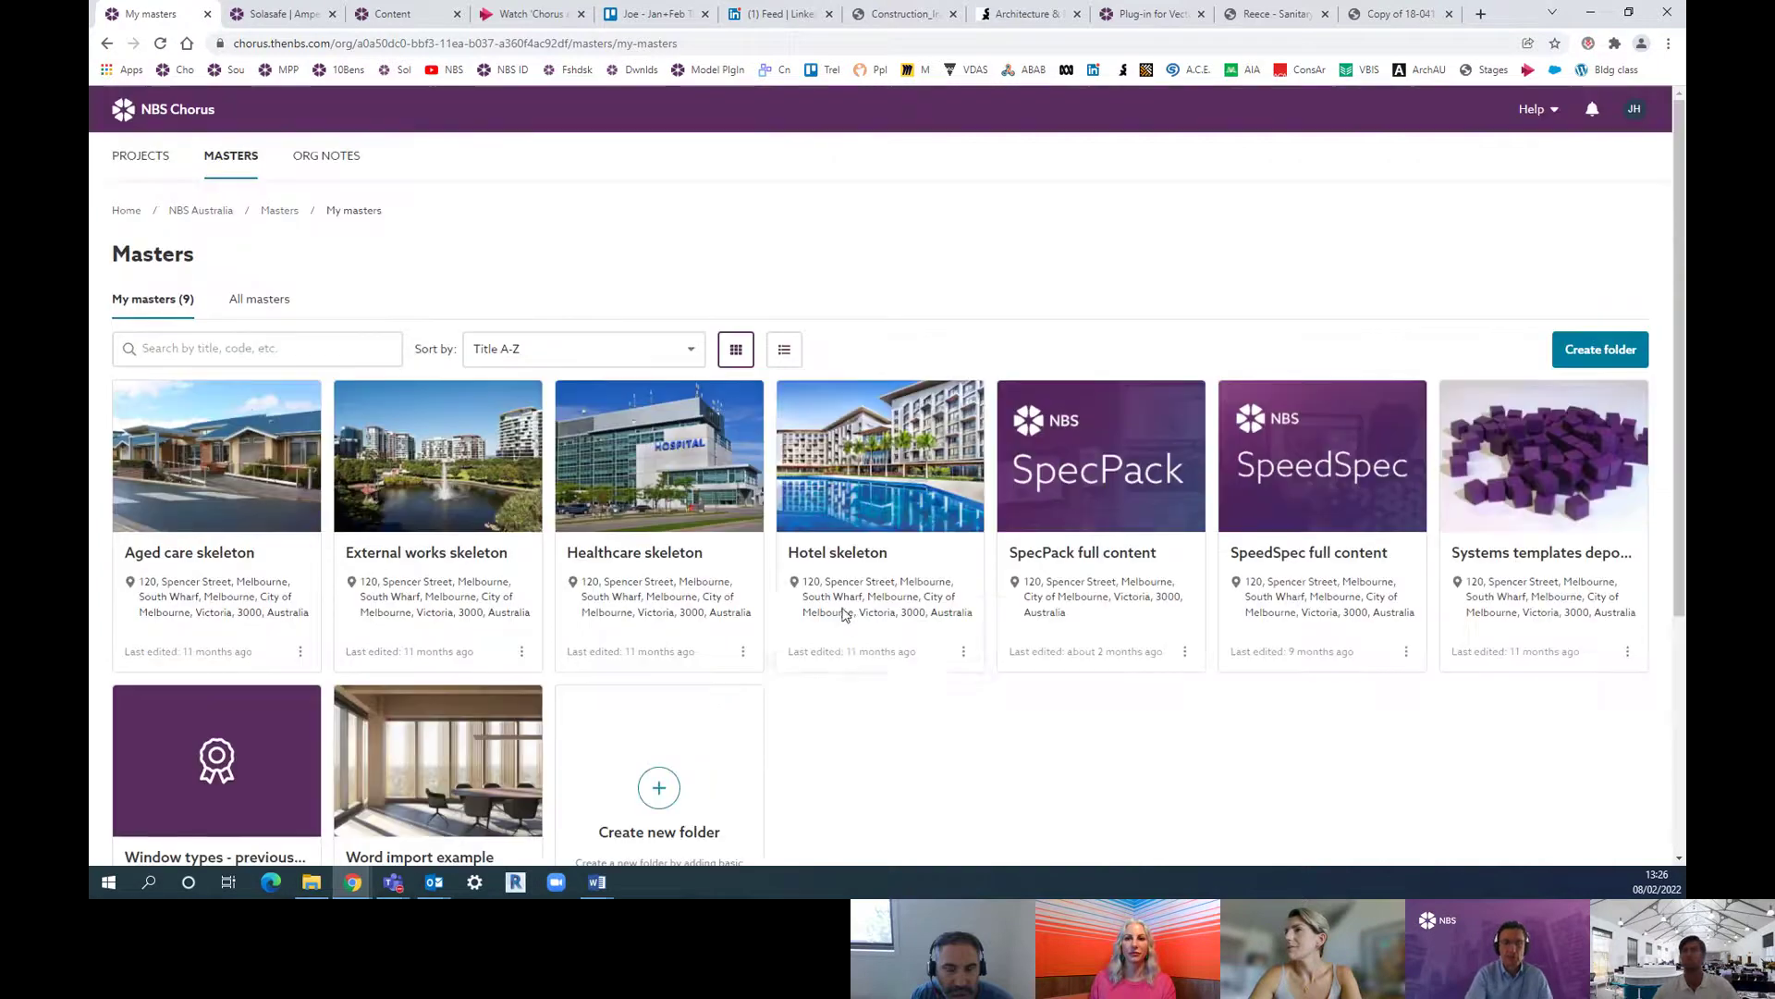
Step: Close the Solasafe product page from NBS Source and switch to the SpeedSpec project demo's Interiors specification
{"action": "left_click", "coordinate": [301, 20]}
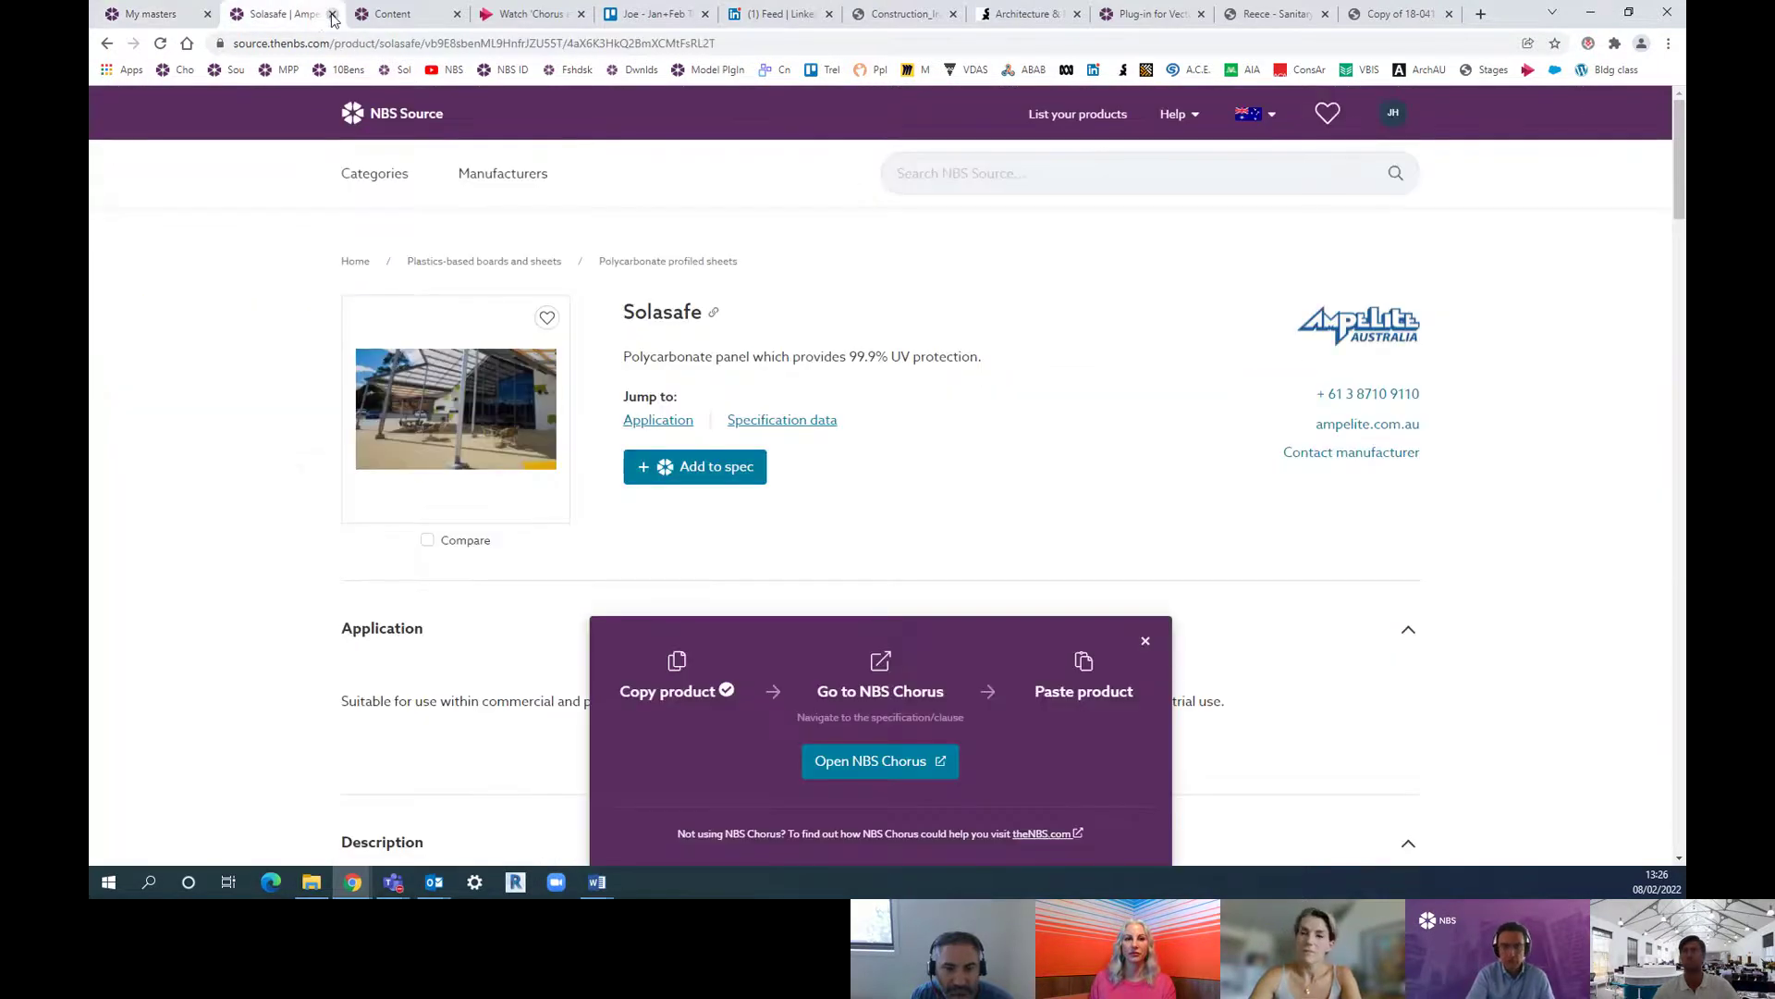
{"action": "left_click", "coordinate": [332, 14]}
{"action": "left_click", "coordinate": [314, 21]}
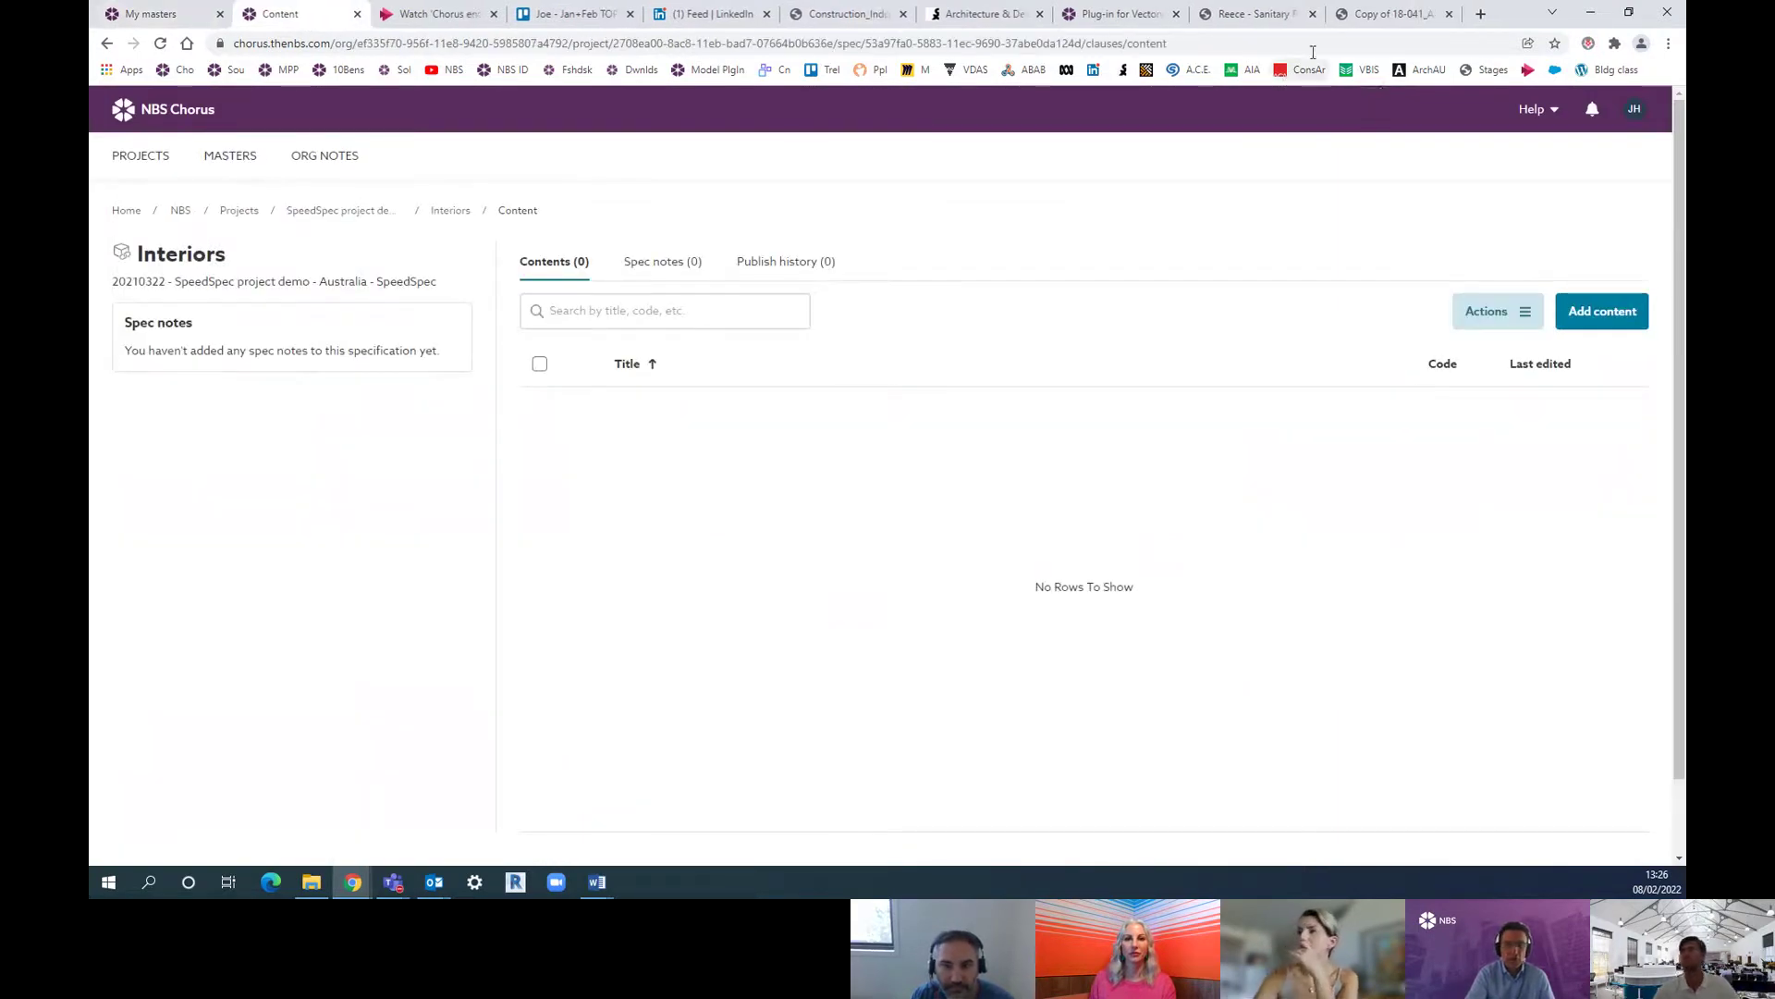
Step: Review the FFE schedule PDF down to the shower shelf and soap dispenser entries, and compare them with the Reece PDF's Nominated Products section
{"action": "left_click", "coordinate": [1383, 15]}
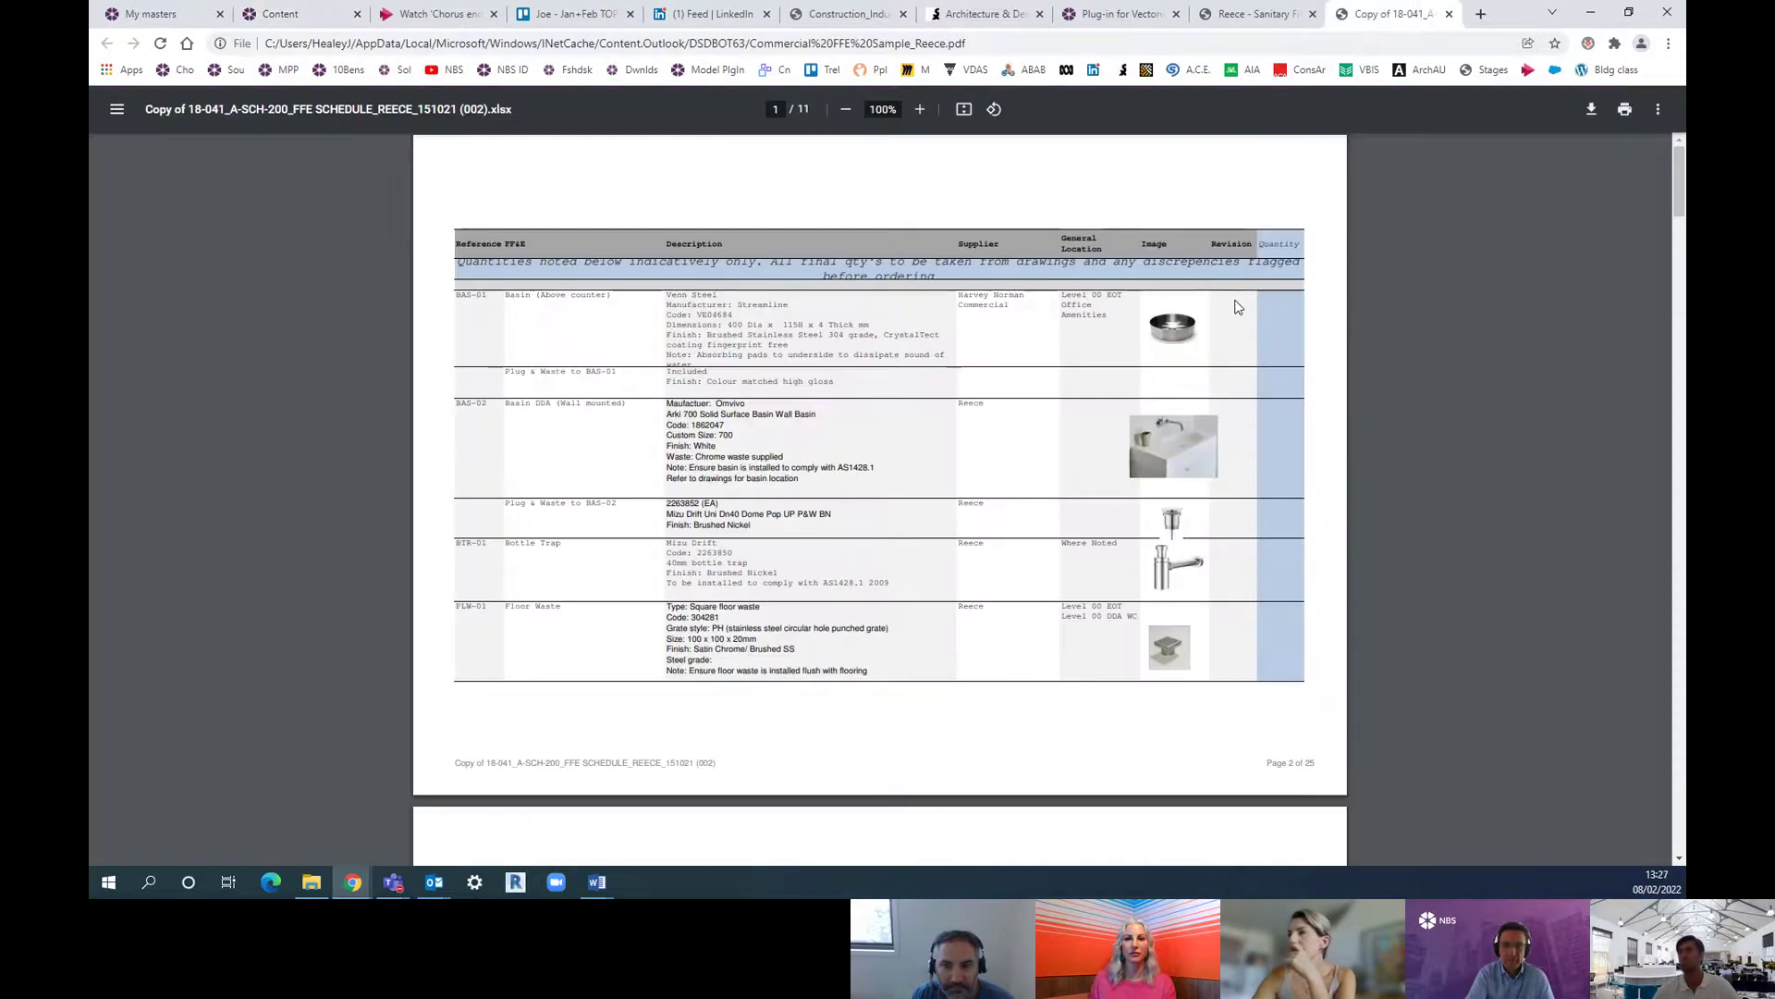
{"action": "scroll", "coordinate": [1237, 307], "scroll_direction": "down", "scroll_amount": 12}
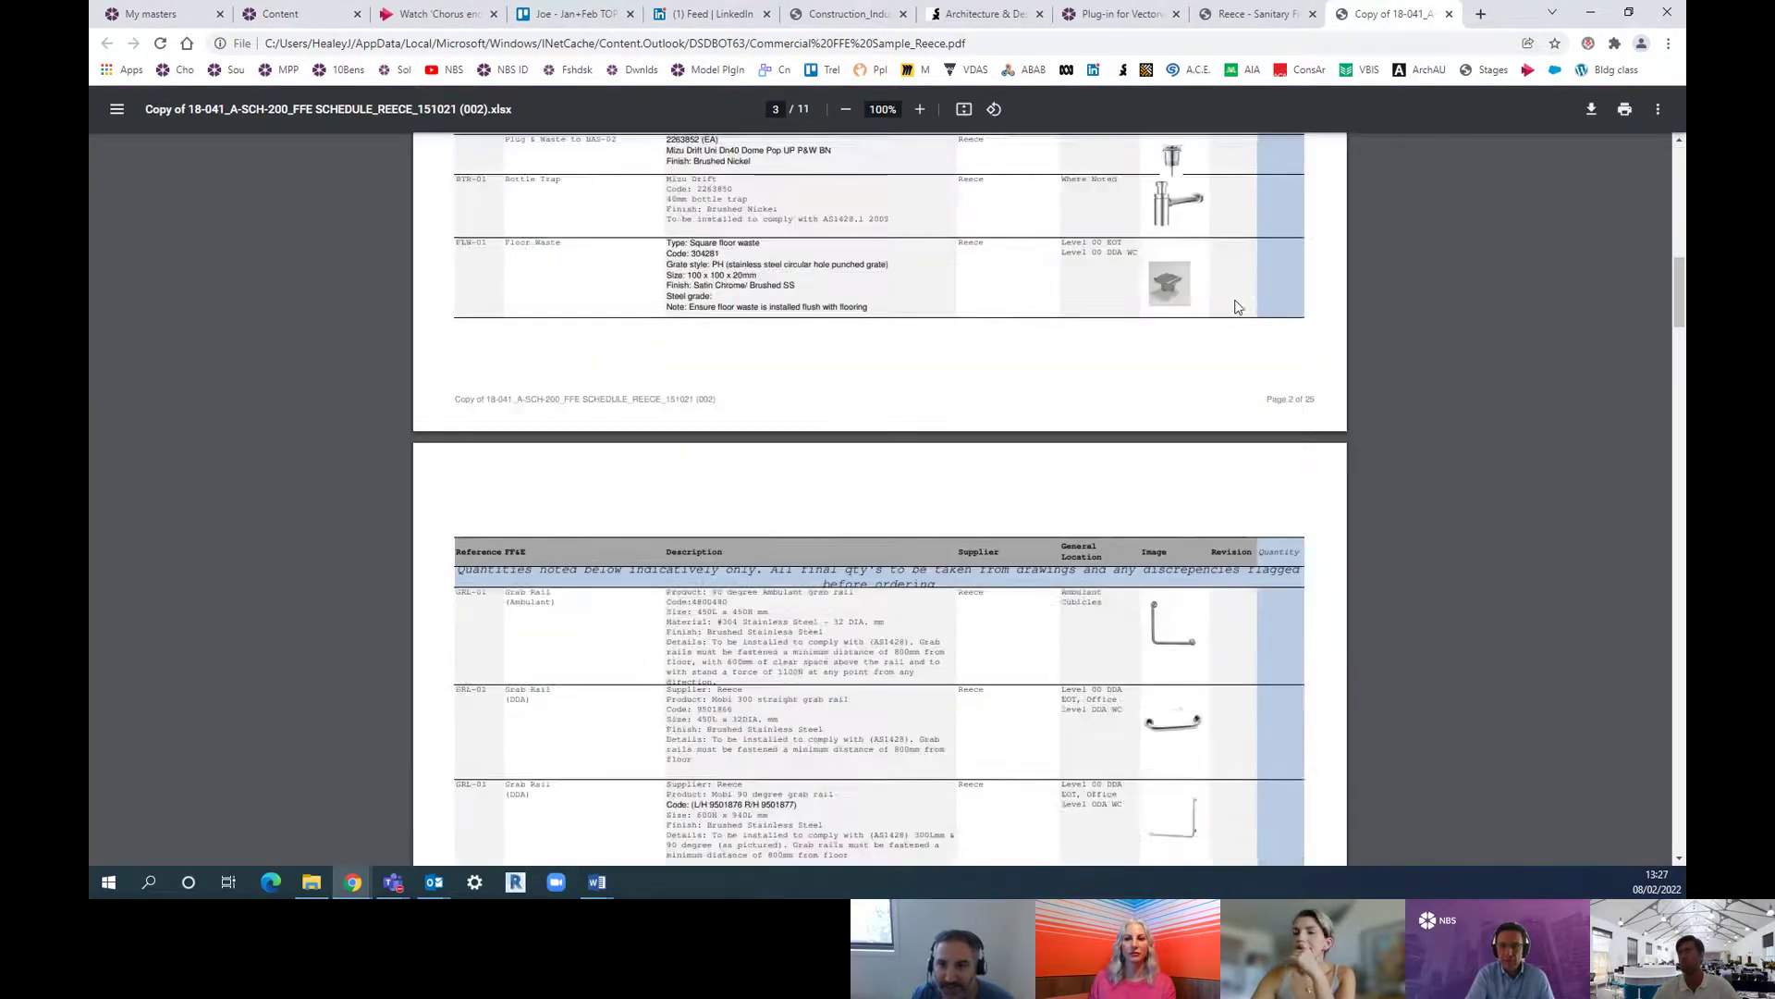
{"action": "scroll", "coordinate": [1263, 325], "scroll_direction": "down", "scroll_amount": 2}
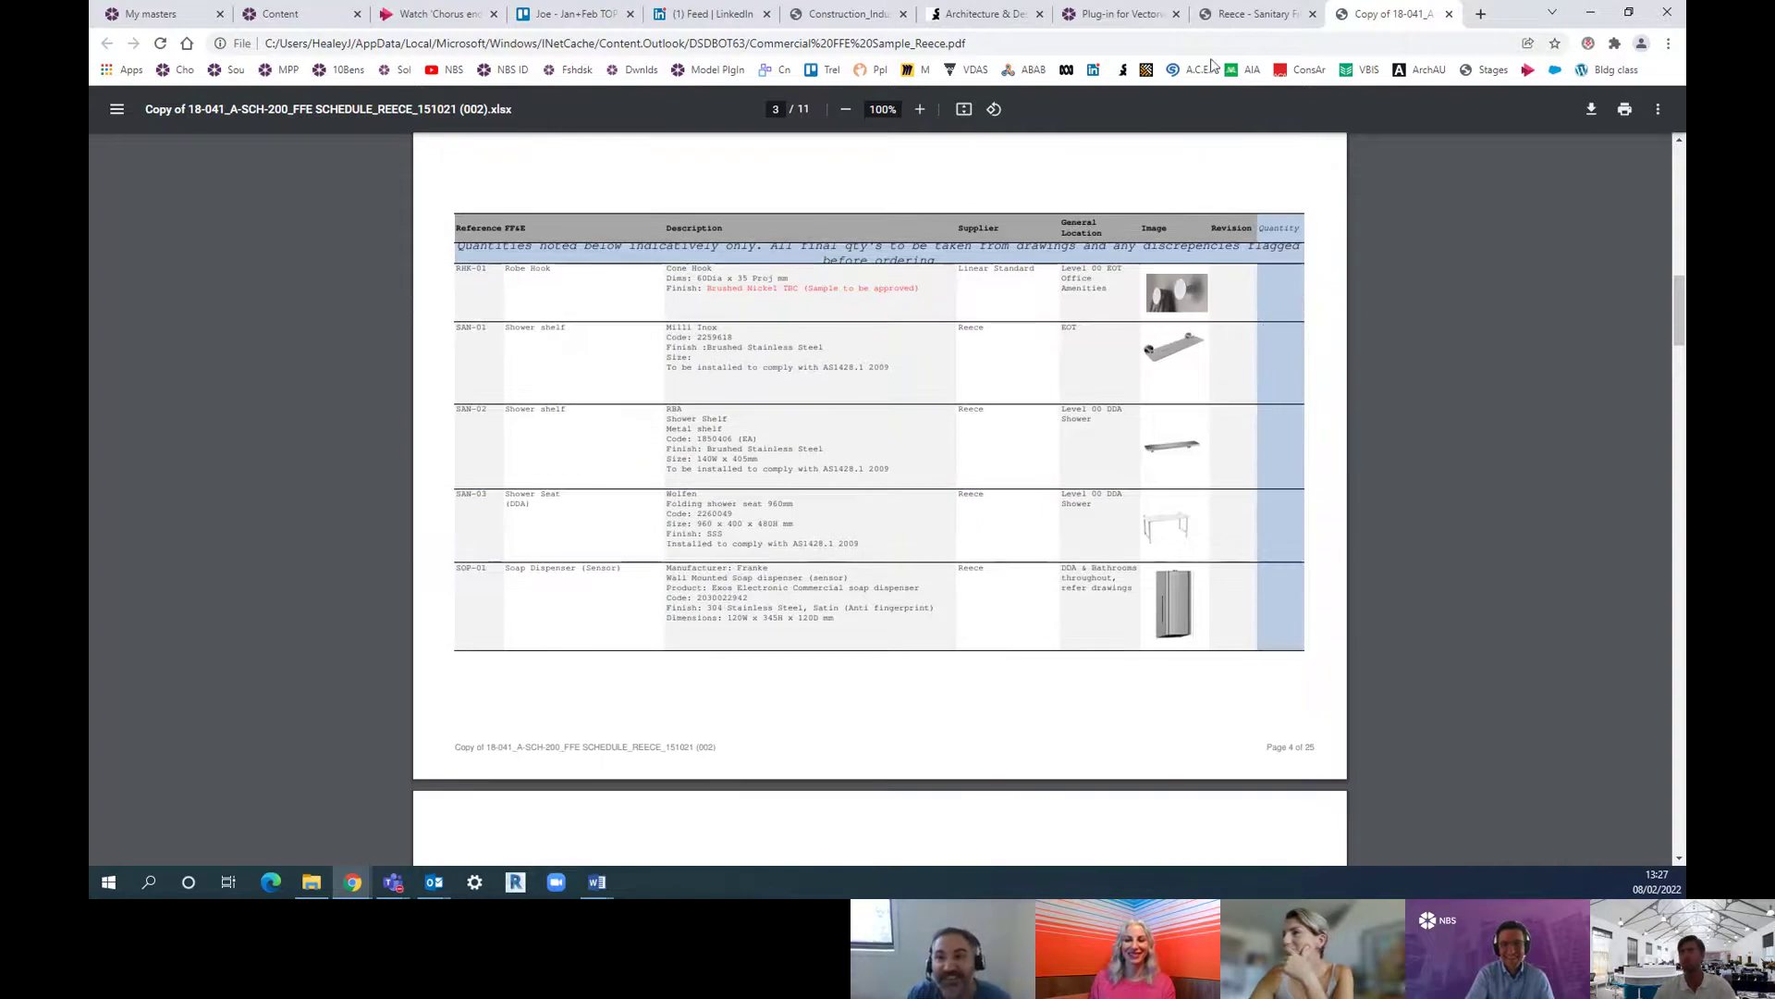
{"action": "left_click", "coordinate": [1253, 14]}
{"action": "scroll", "coordinate": [869, 382], "scroll_direction": "down", "scroll_amount": 8}
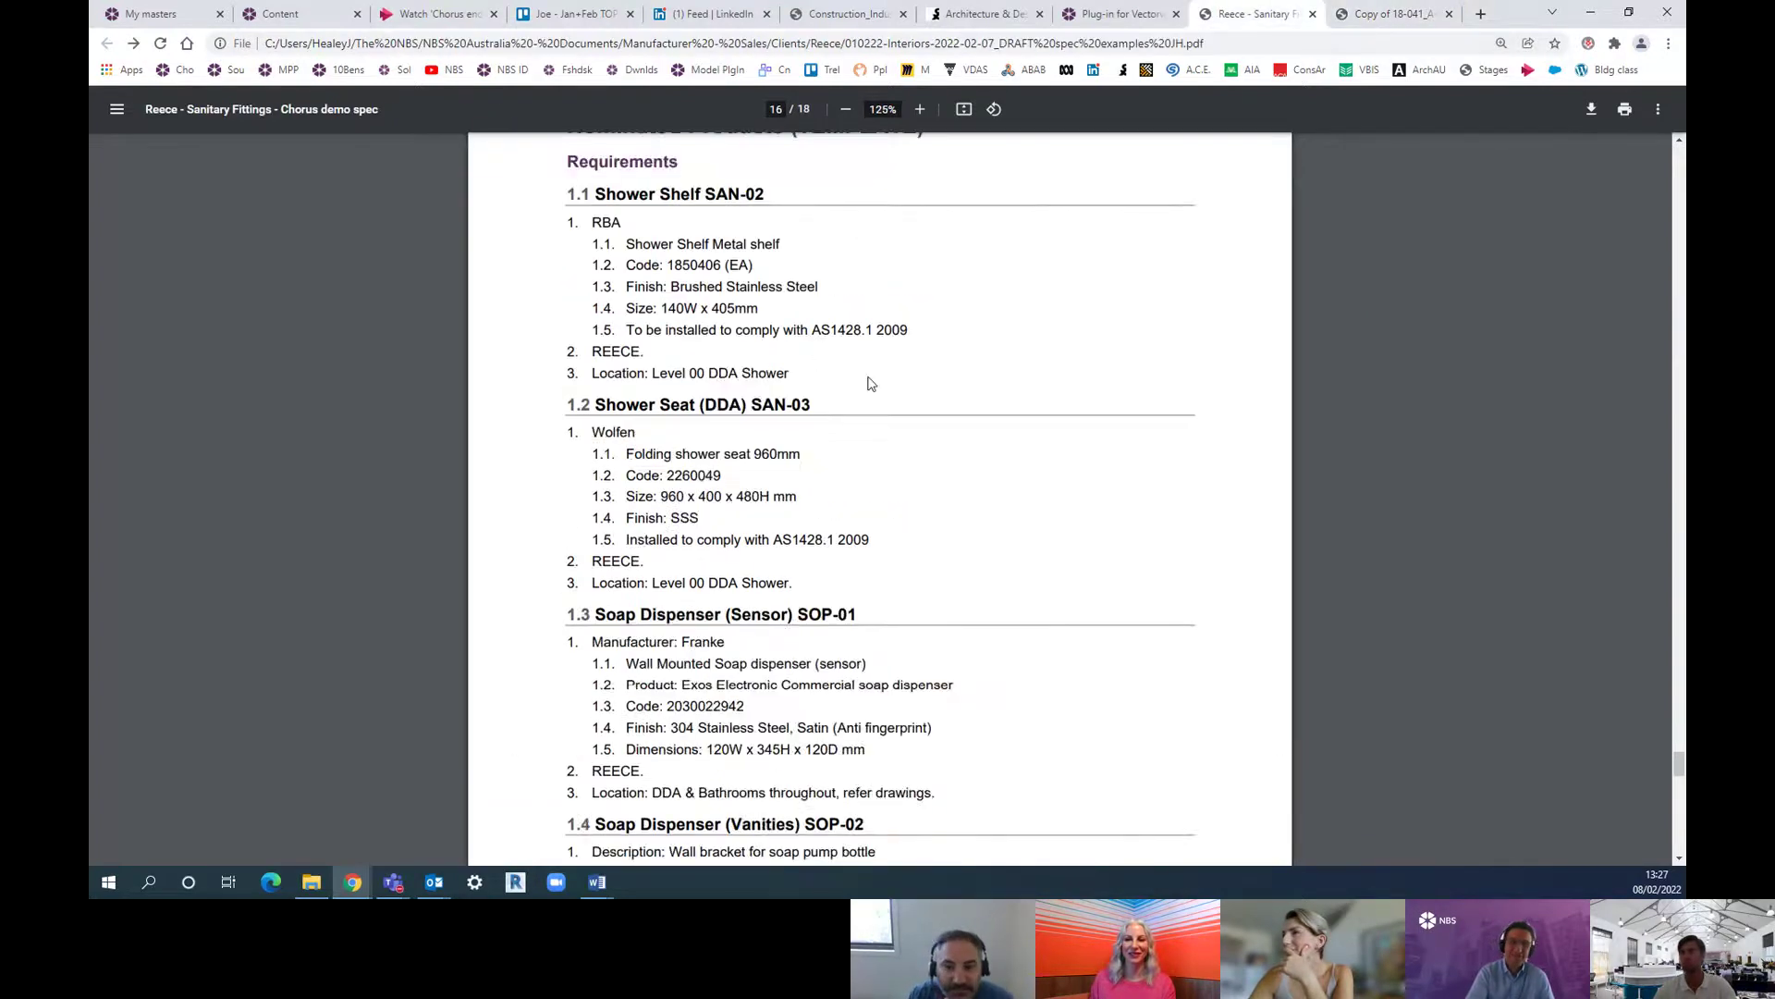
Step: Return to NBS Chorus and open the Interiors specification of the Reece - Sanitary Fittings project
{"action": "left_click", "coordinate": [181, 16]}
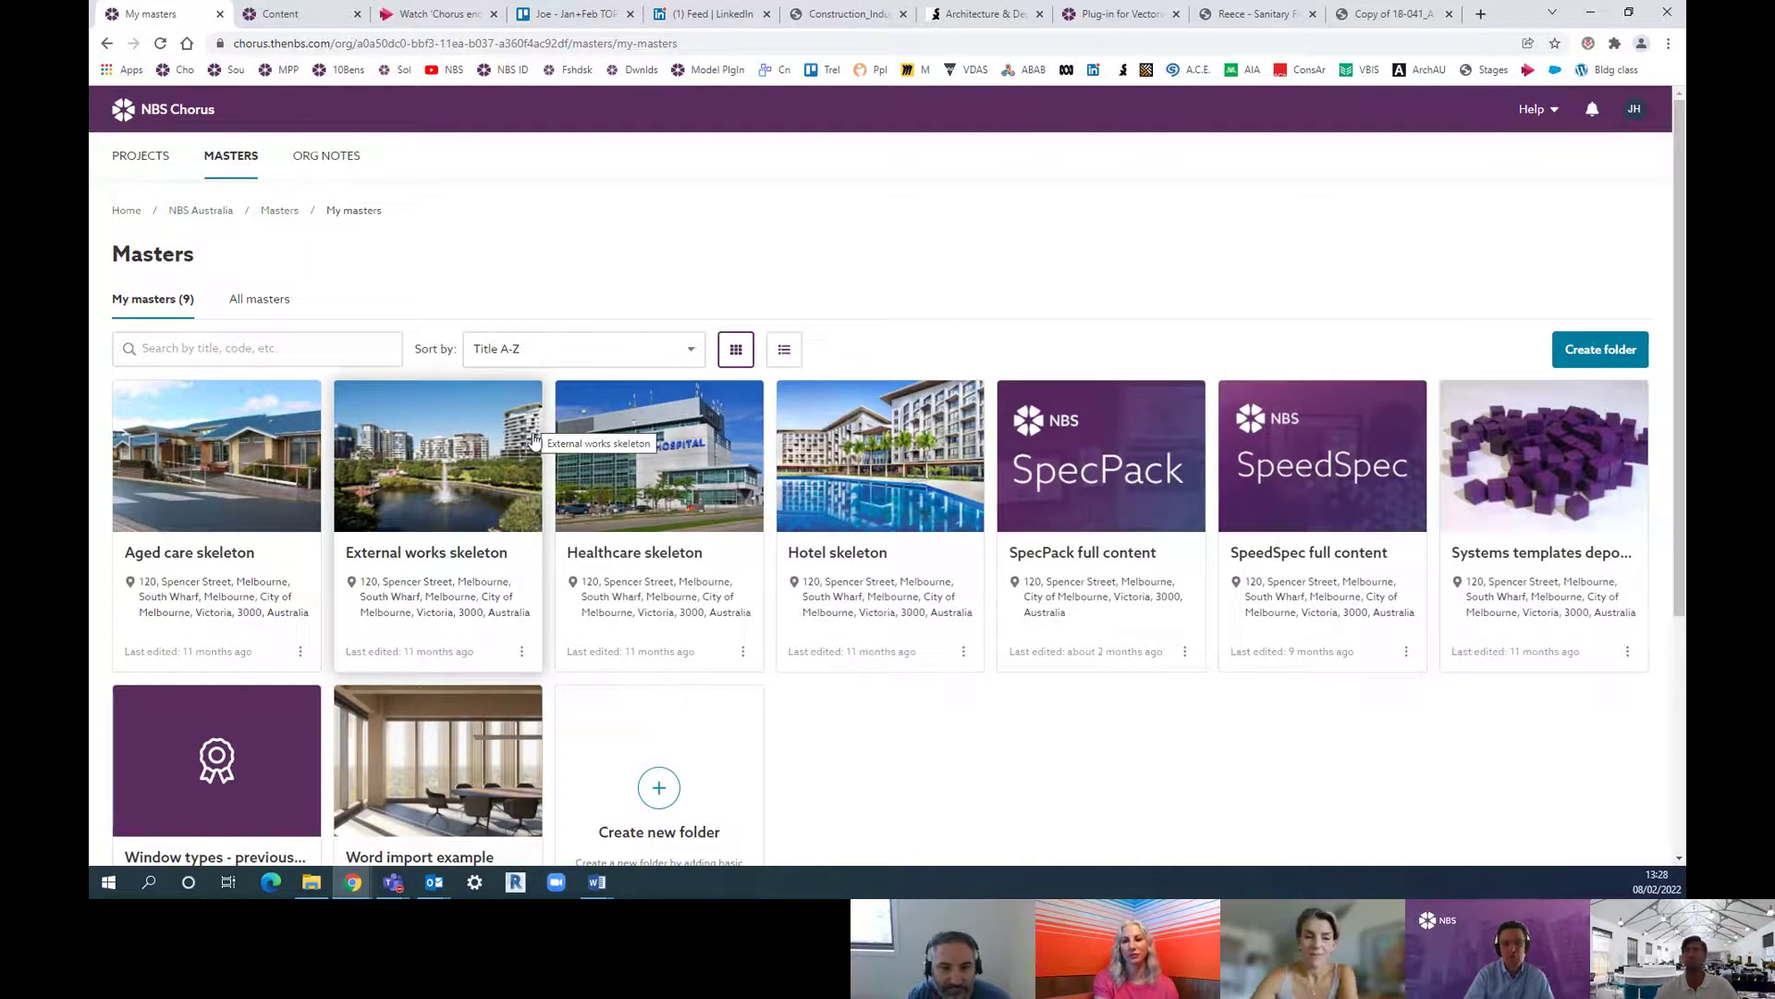
{"action": "left_click", "coordinate": [146, 156]}
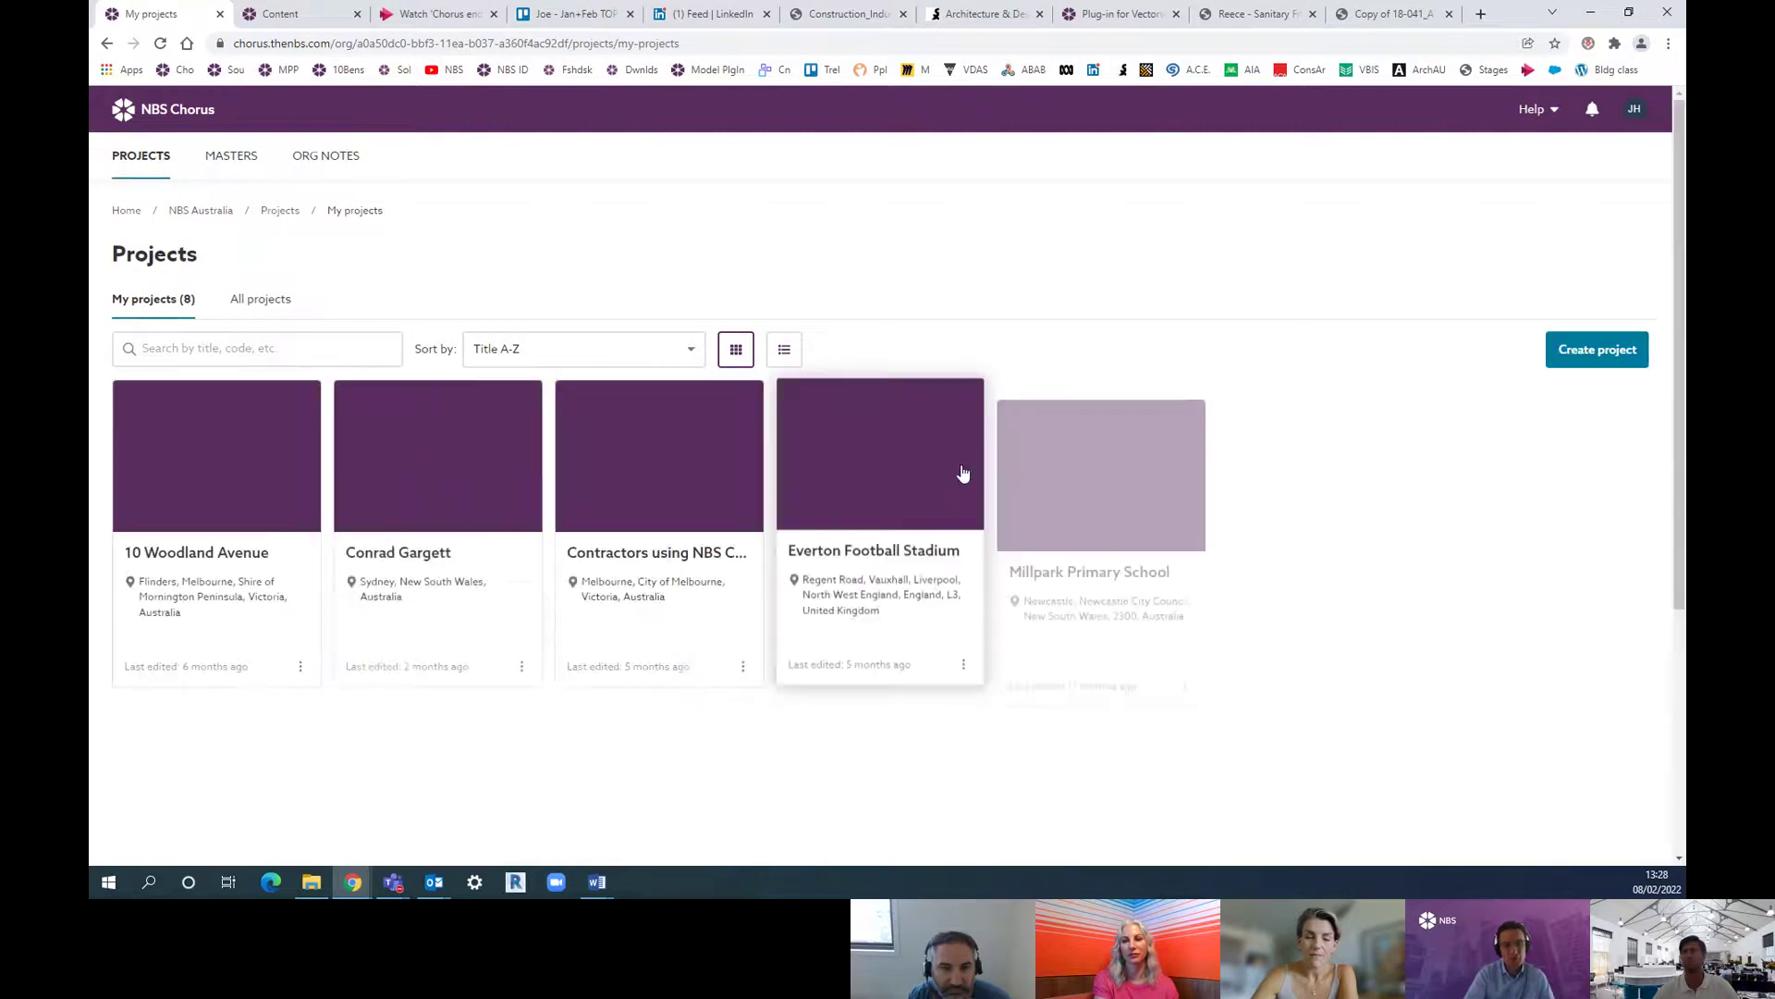
{"action": "left_click", "coordinate": [1287, 477]}
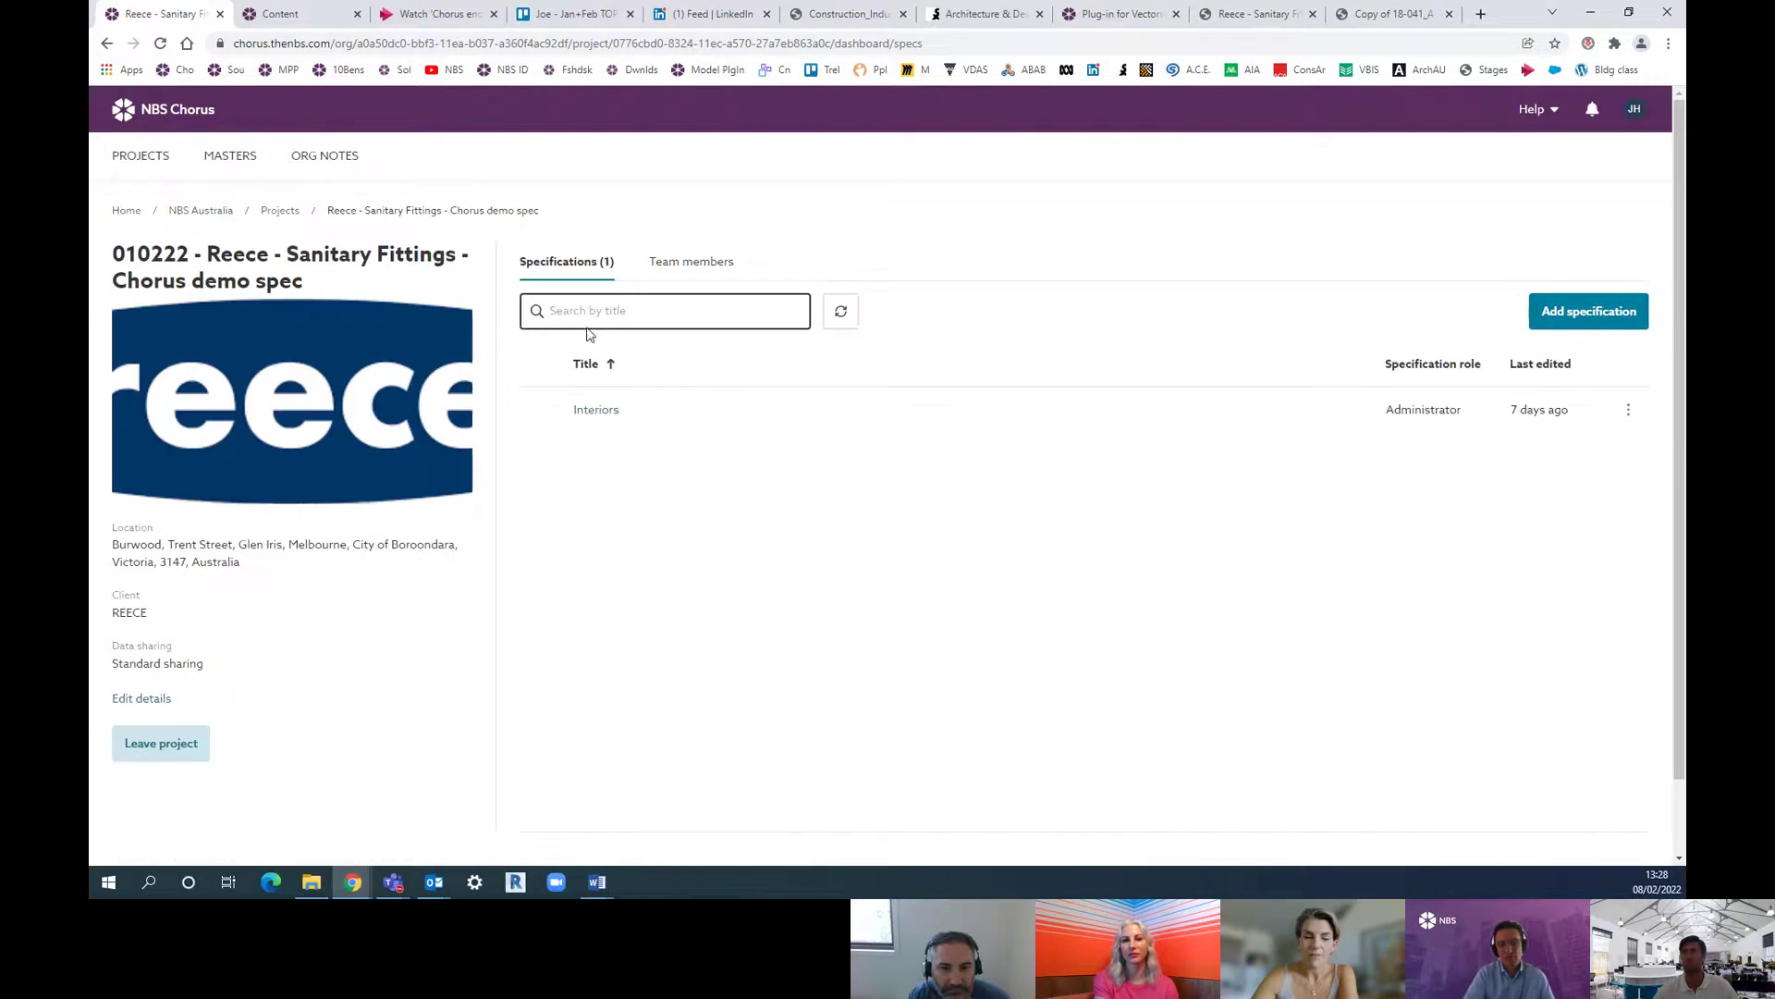
{"action": "left_click", "coordinate": [596, 410]}
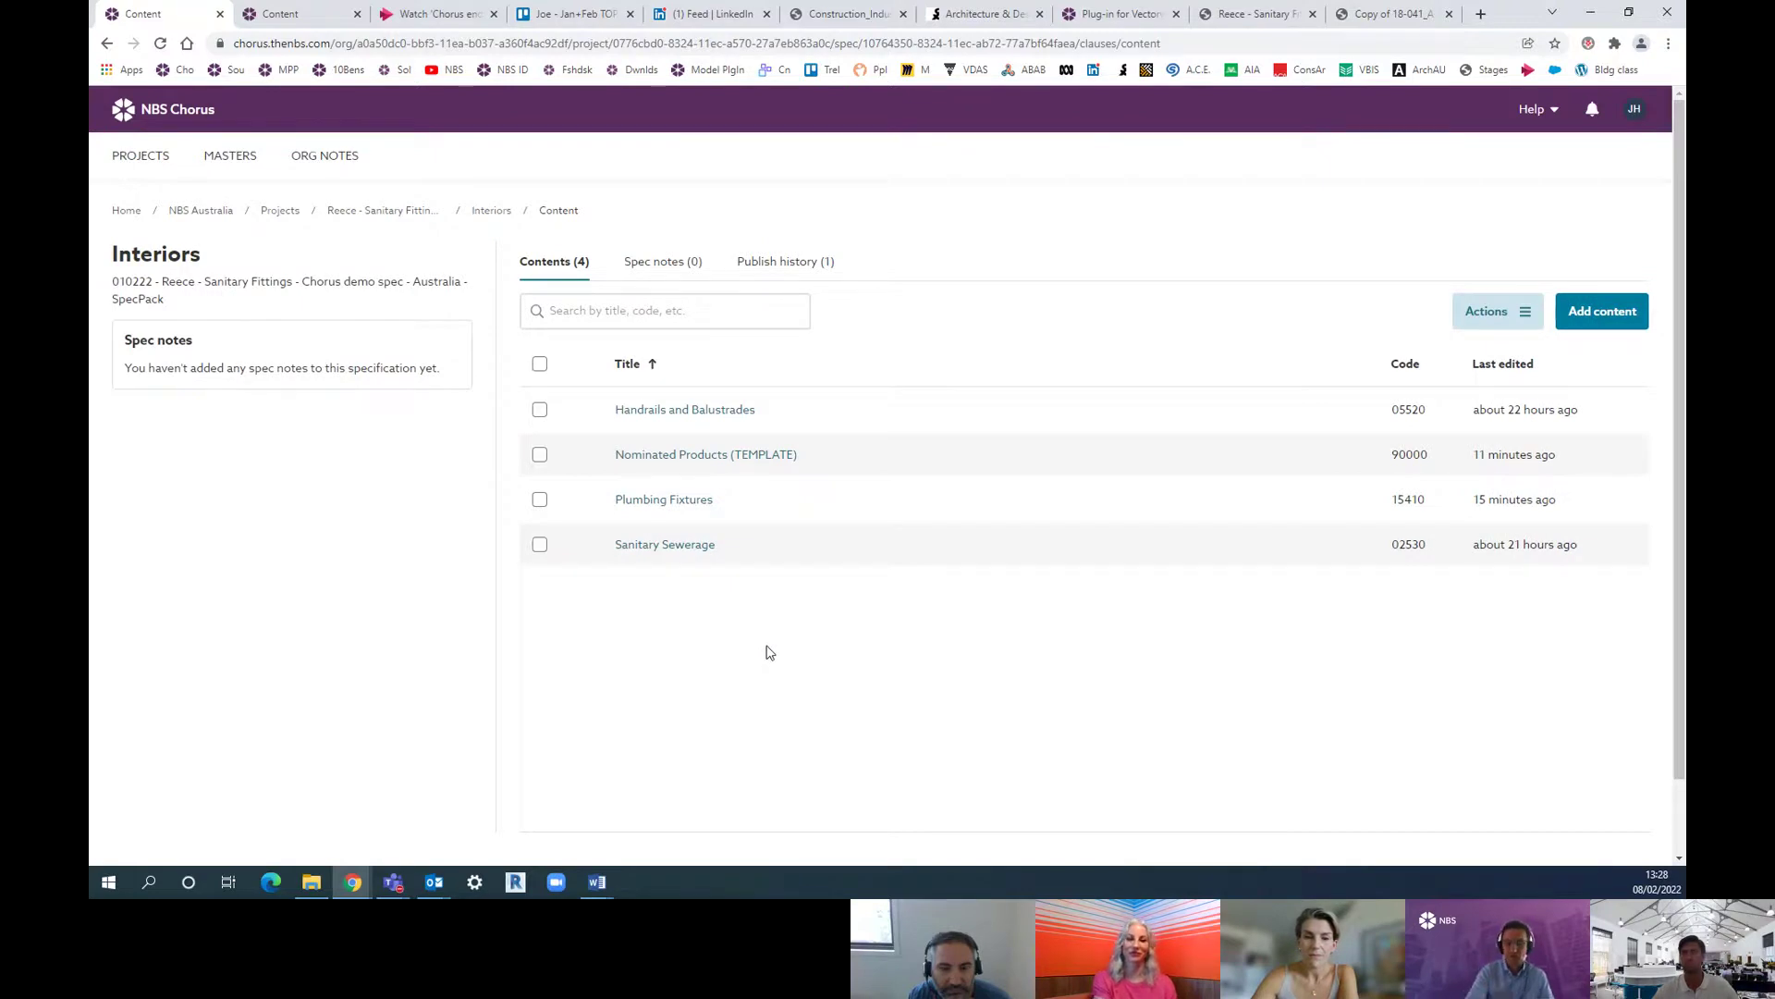
Step: Open the Nominated Products (TEMPLATE) section and review its shower shelf, shower seat and soap dispenser clauses
{"action": "left_click", "coordinate": [688, 462]}
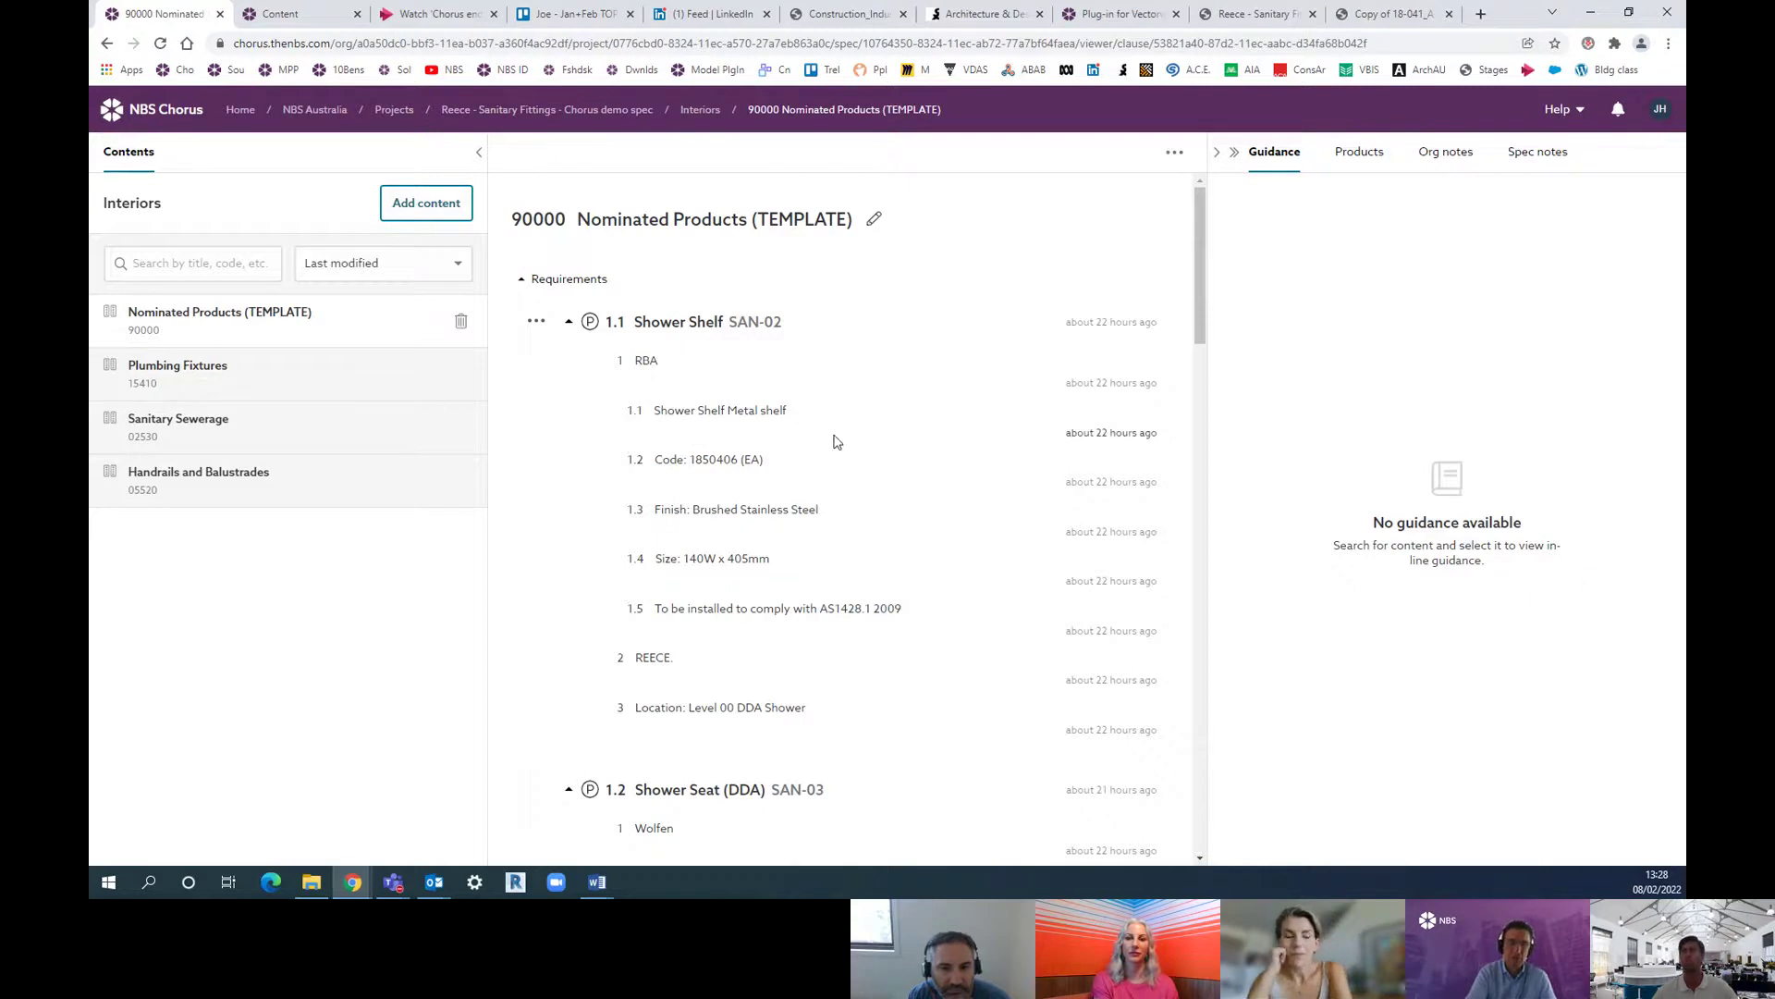
{"action": "scroll", "coordinate": [835, 441], "scroll_direction": "down", "scroll_amount": 6}
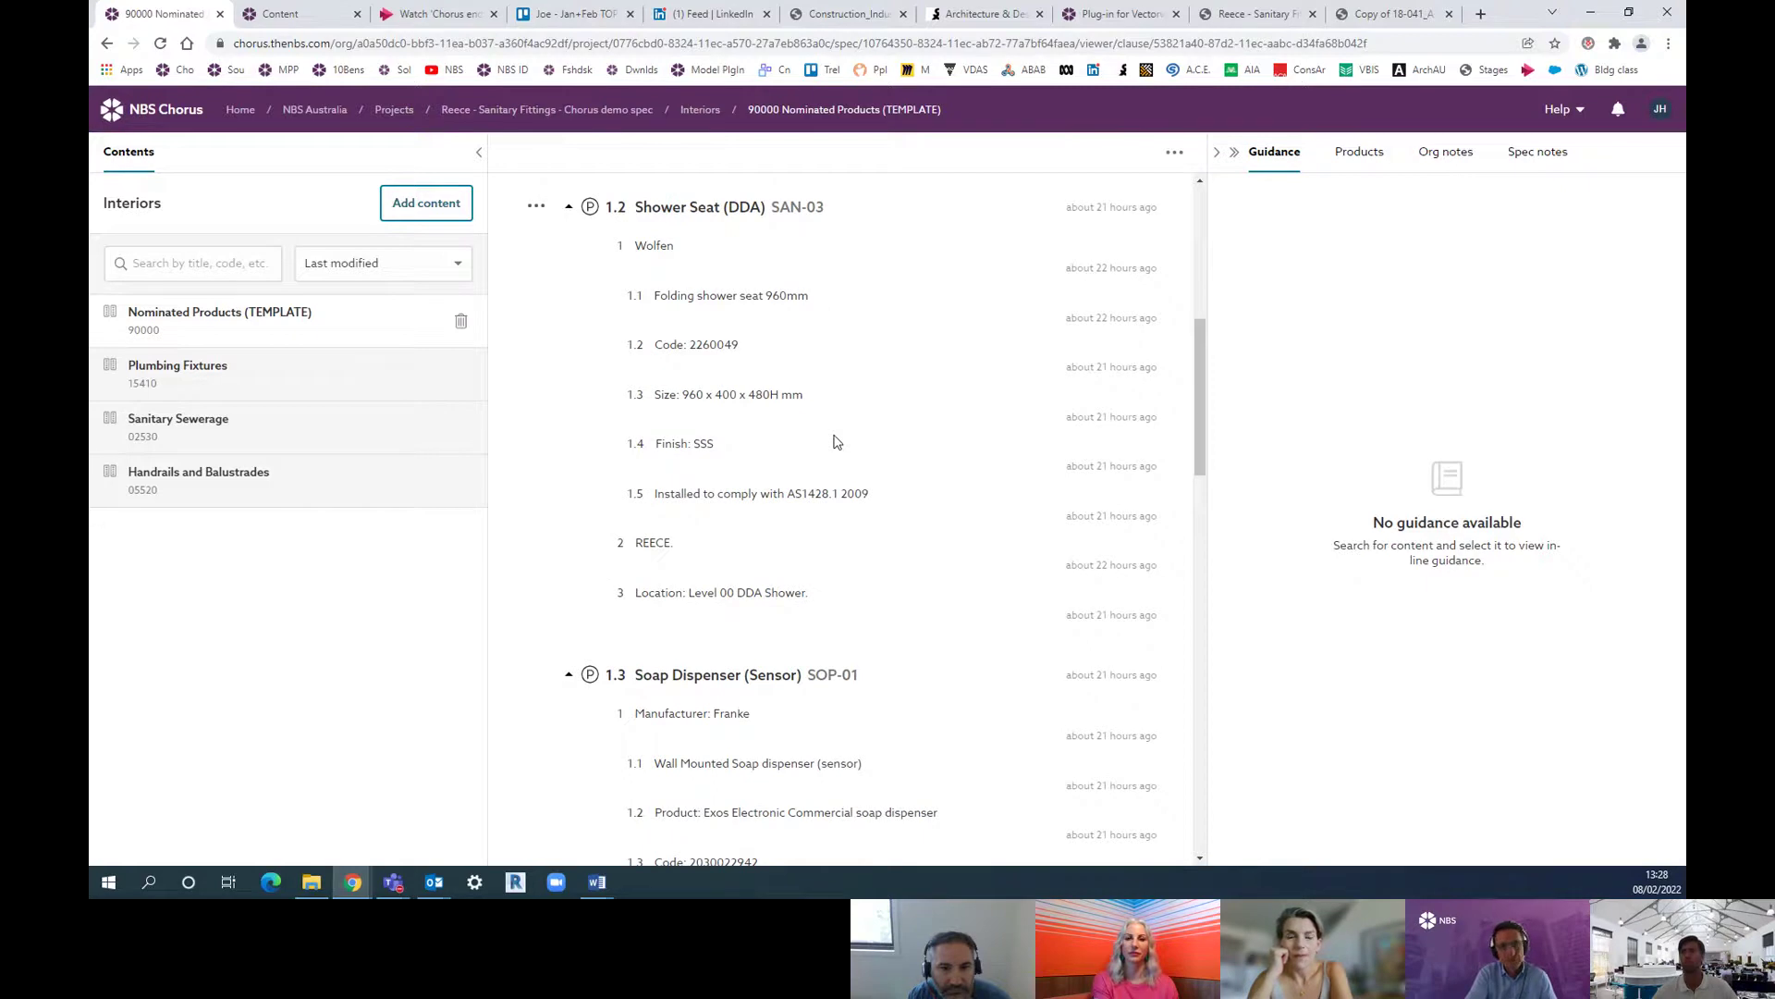
{"action": "scroll", "coordinate": [835, 441], "scroll_direction": "up", "scroll_amount": 6}
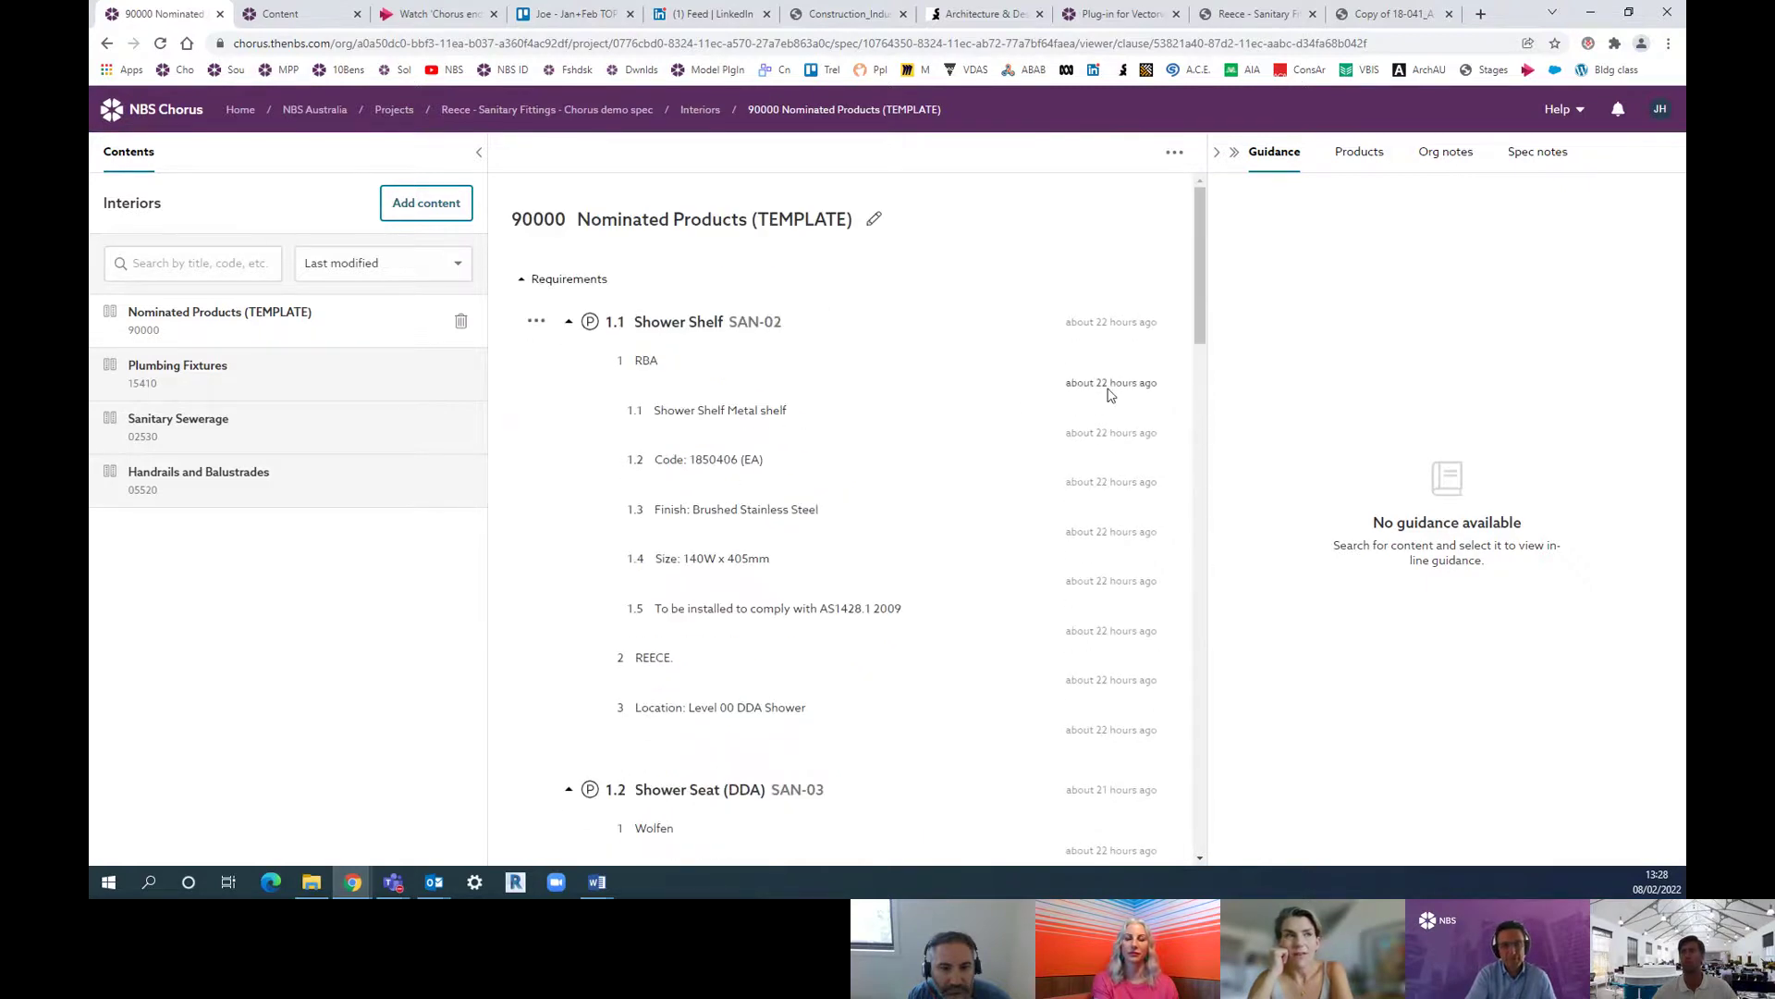
{"action": "mouse_move", "coordinate": [1109, 393]}
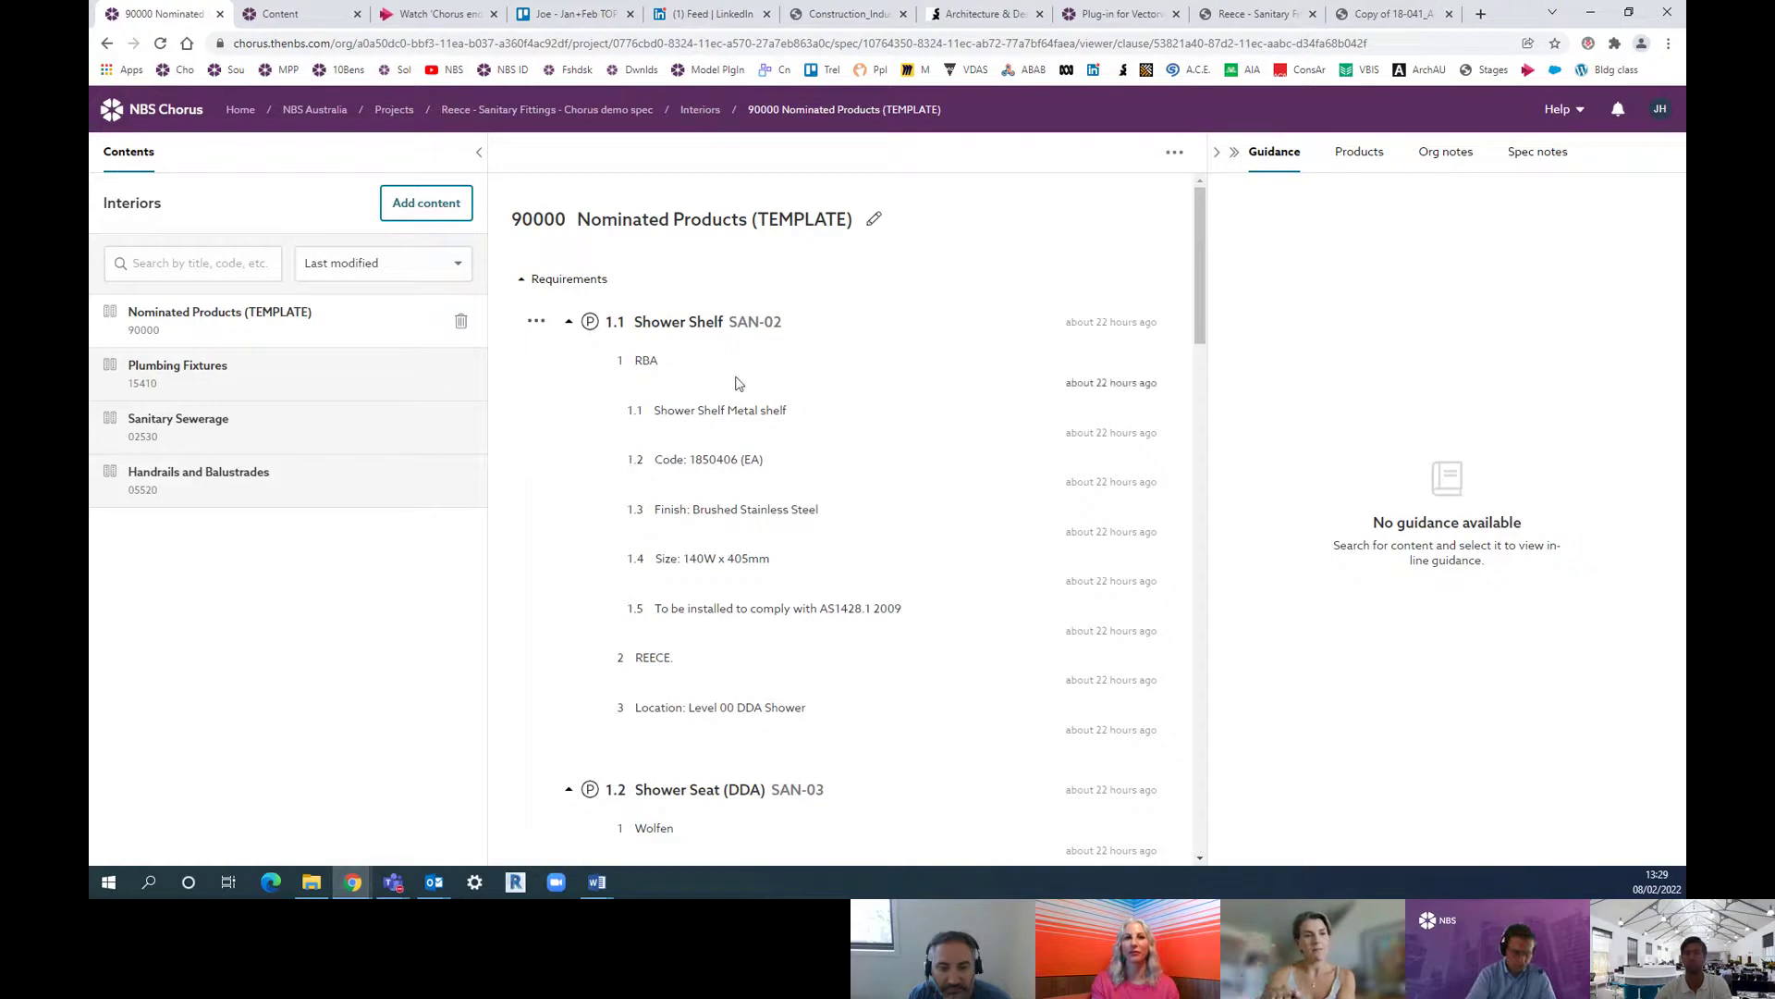
Step: Switch to the exported Reece specification PDF and go back to its cover page
{"action": "left_click", "coordinate": [1239, 15]}
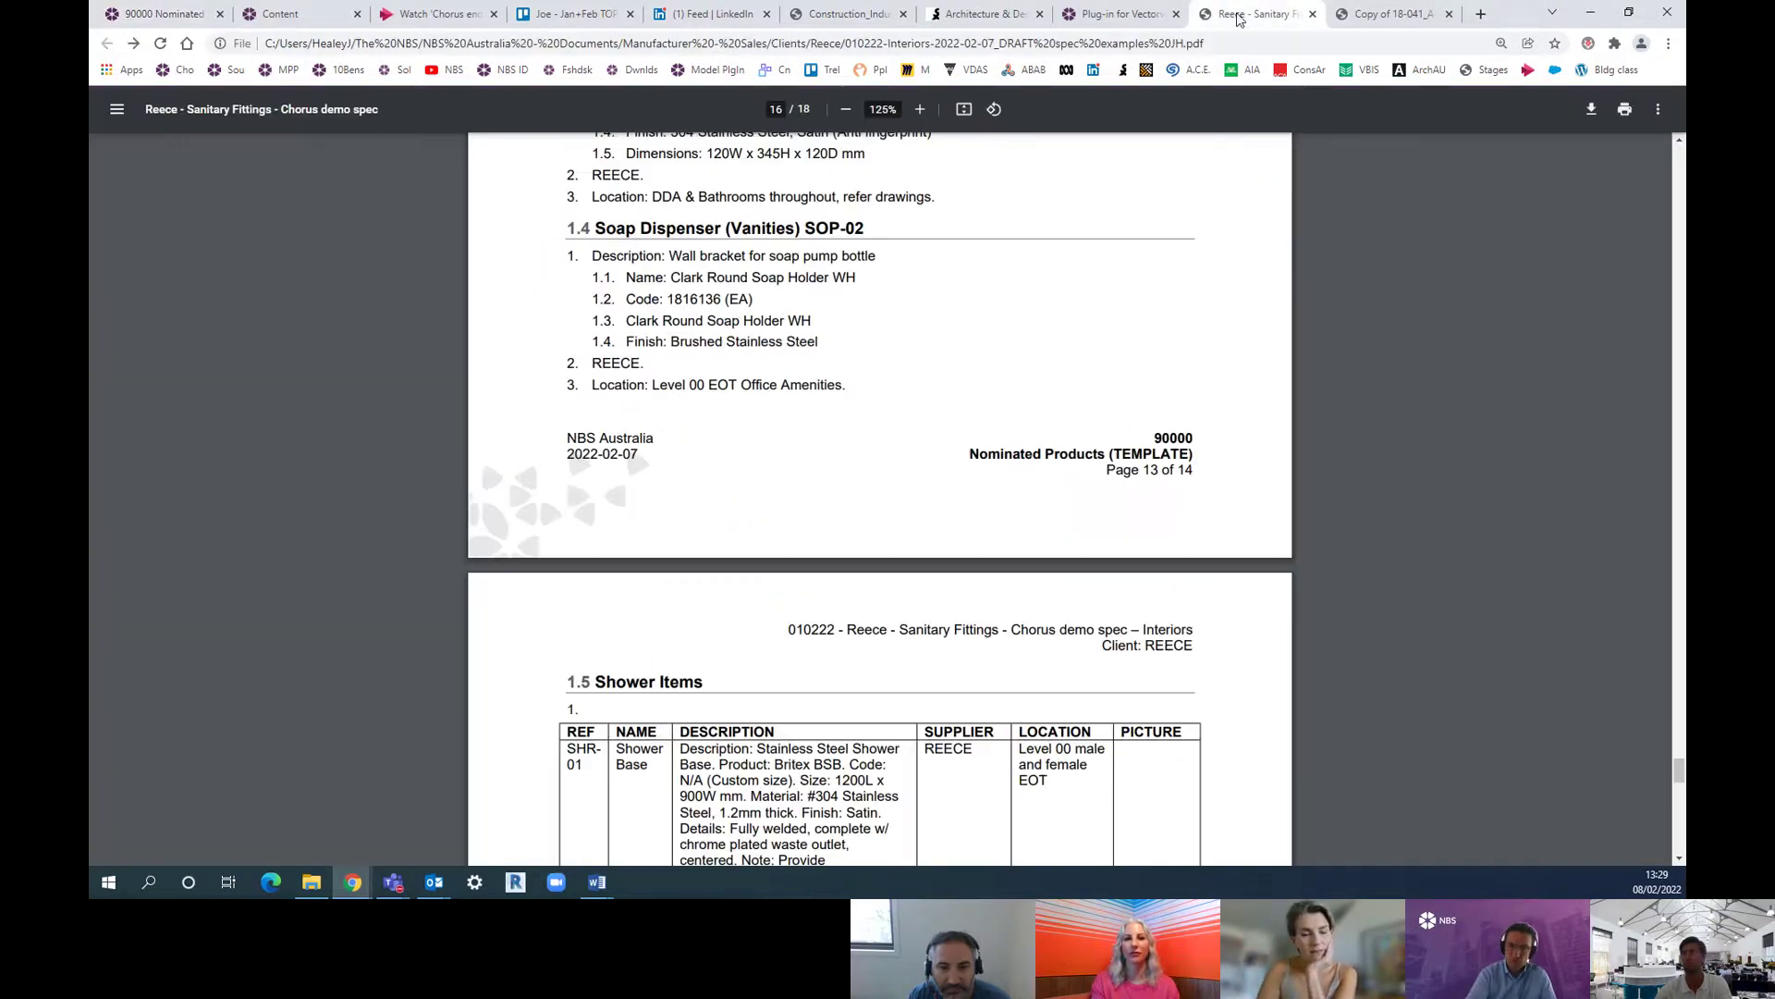
{"action": "scroll", "coordinate": [1610, 701], "scroll_direction": "up", "scroll_amount": 4}
{"action": "left_click_drag", "start_coordinate": [1679, 758], "coordinate": [1669, 143]}
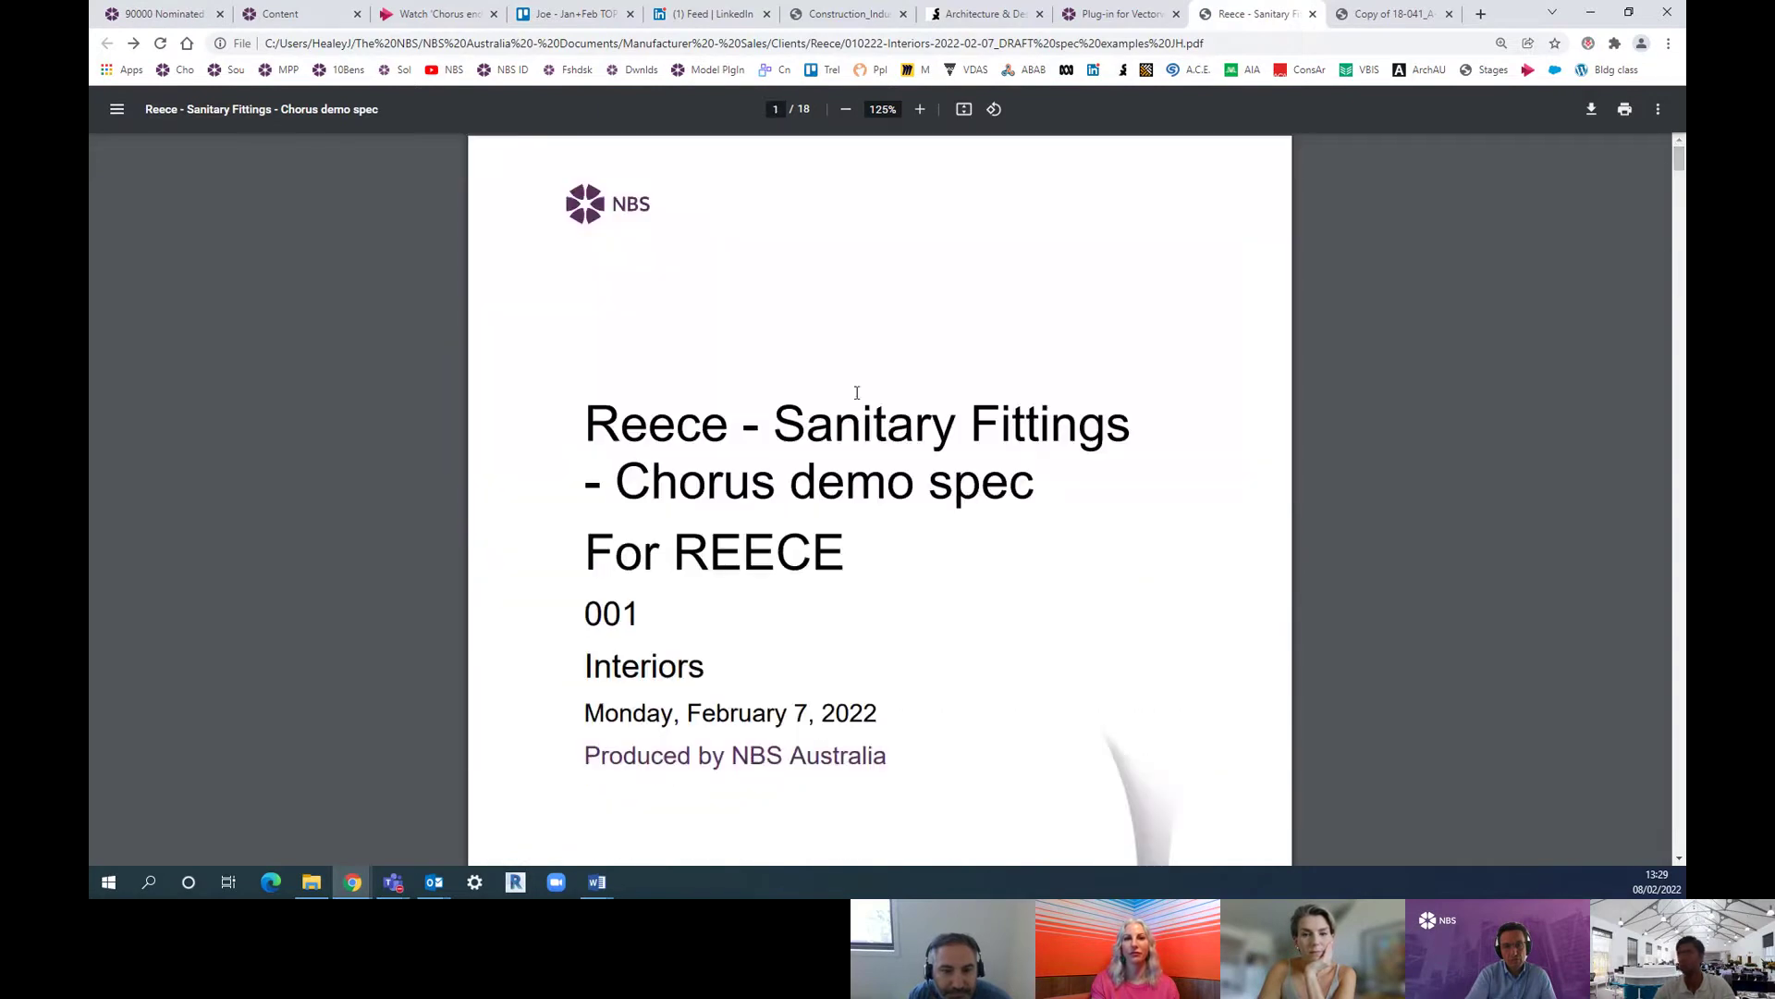
{"action": "scroll", "coordinate": [801, 443], "scroll_direction": "down", "scroll_amount": 2}
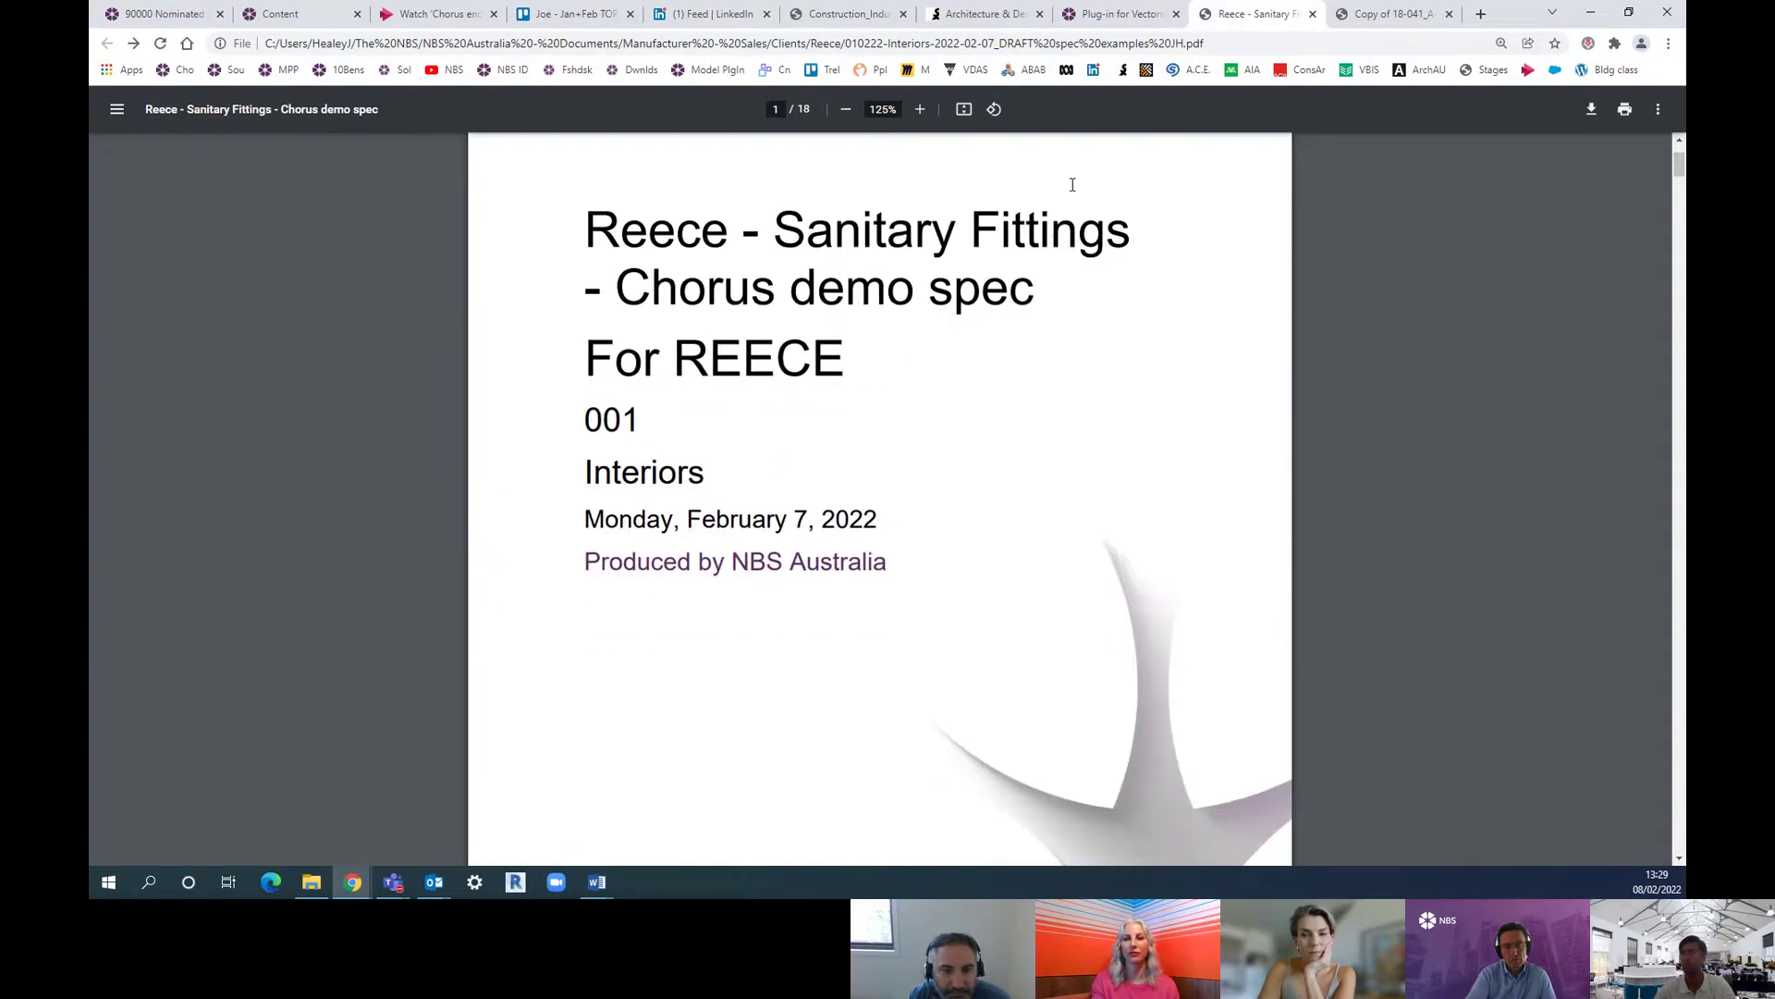
Step: Glance at the FFE schedule PDF, and review the Taps and Shower Items tables in the Reece specification PDF
{"action": "left_click", "coordinate": [1396, 13]}
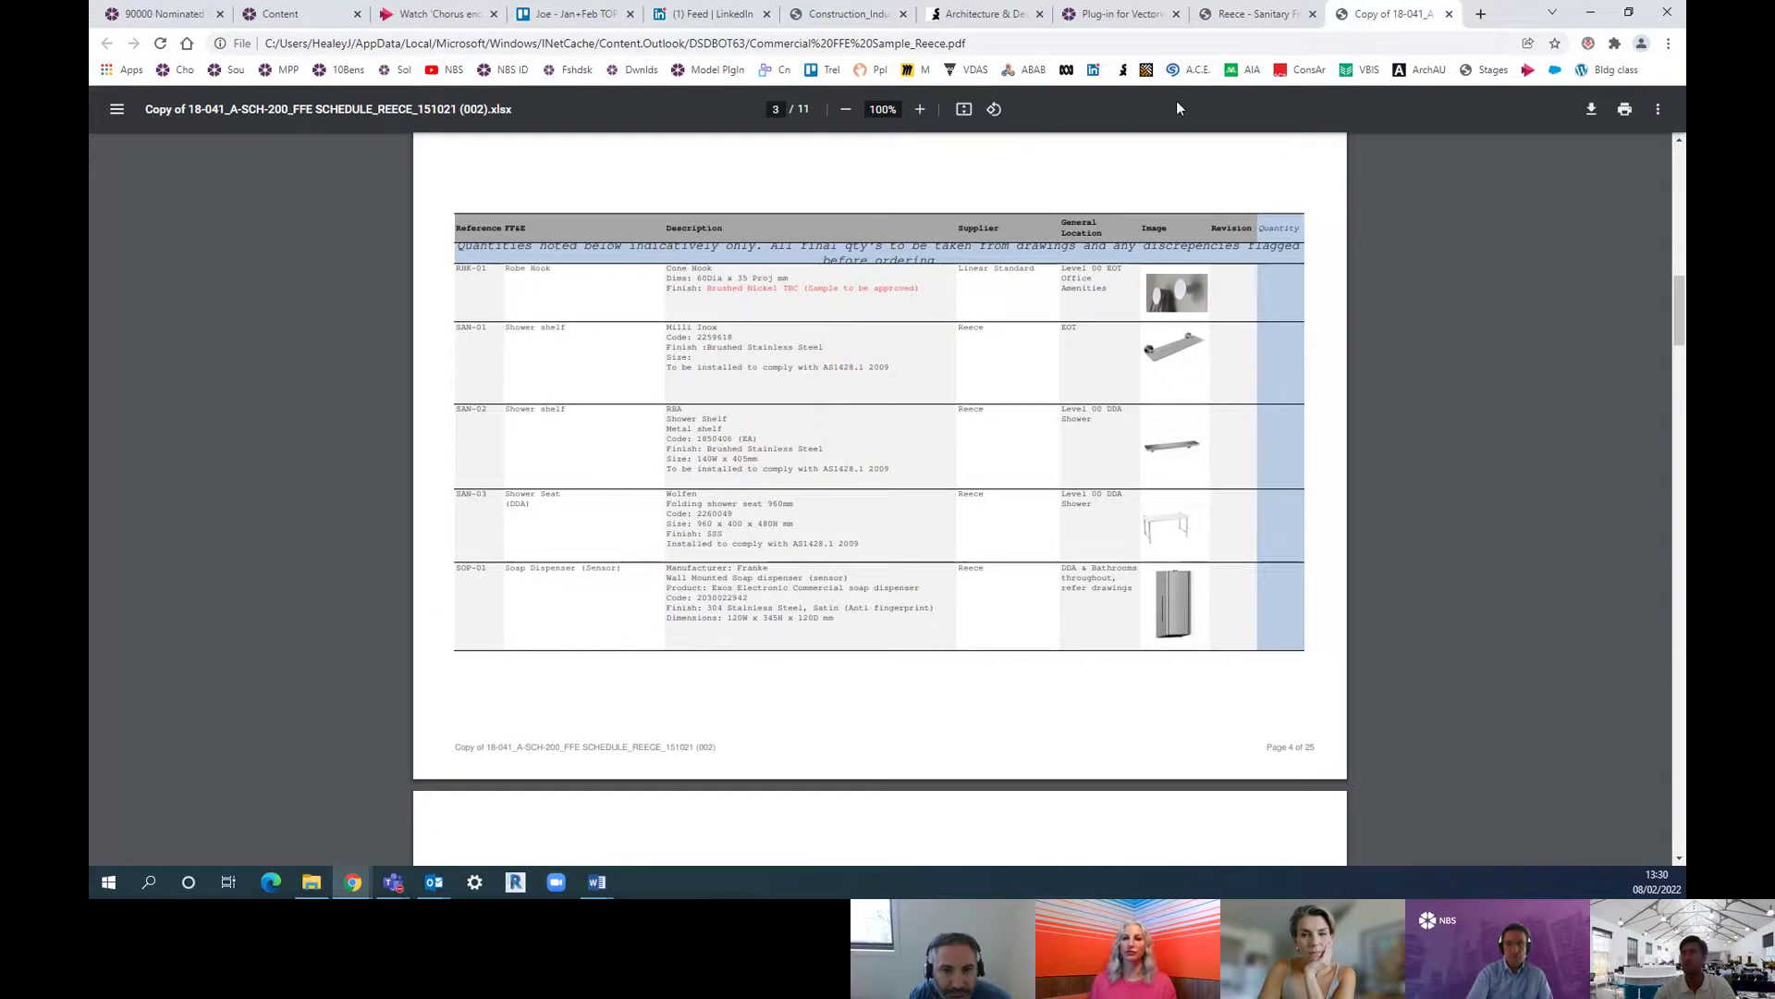
{"action": "left_click", "coordinate": [1250, 15]}
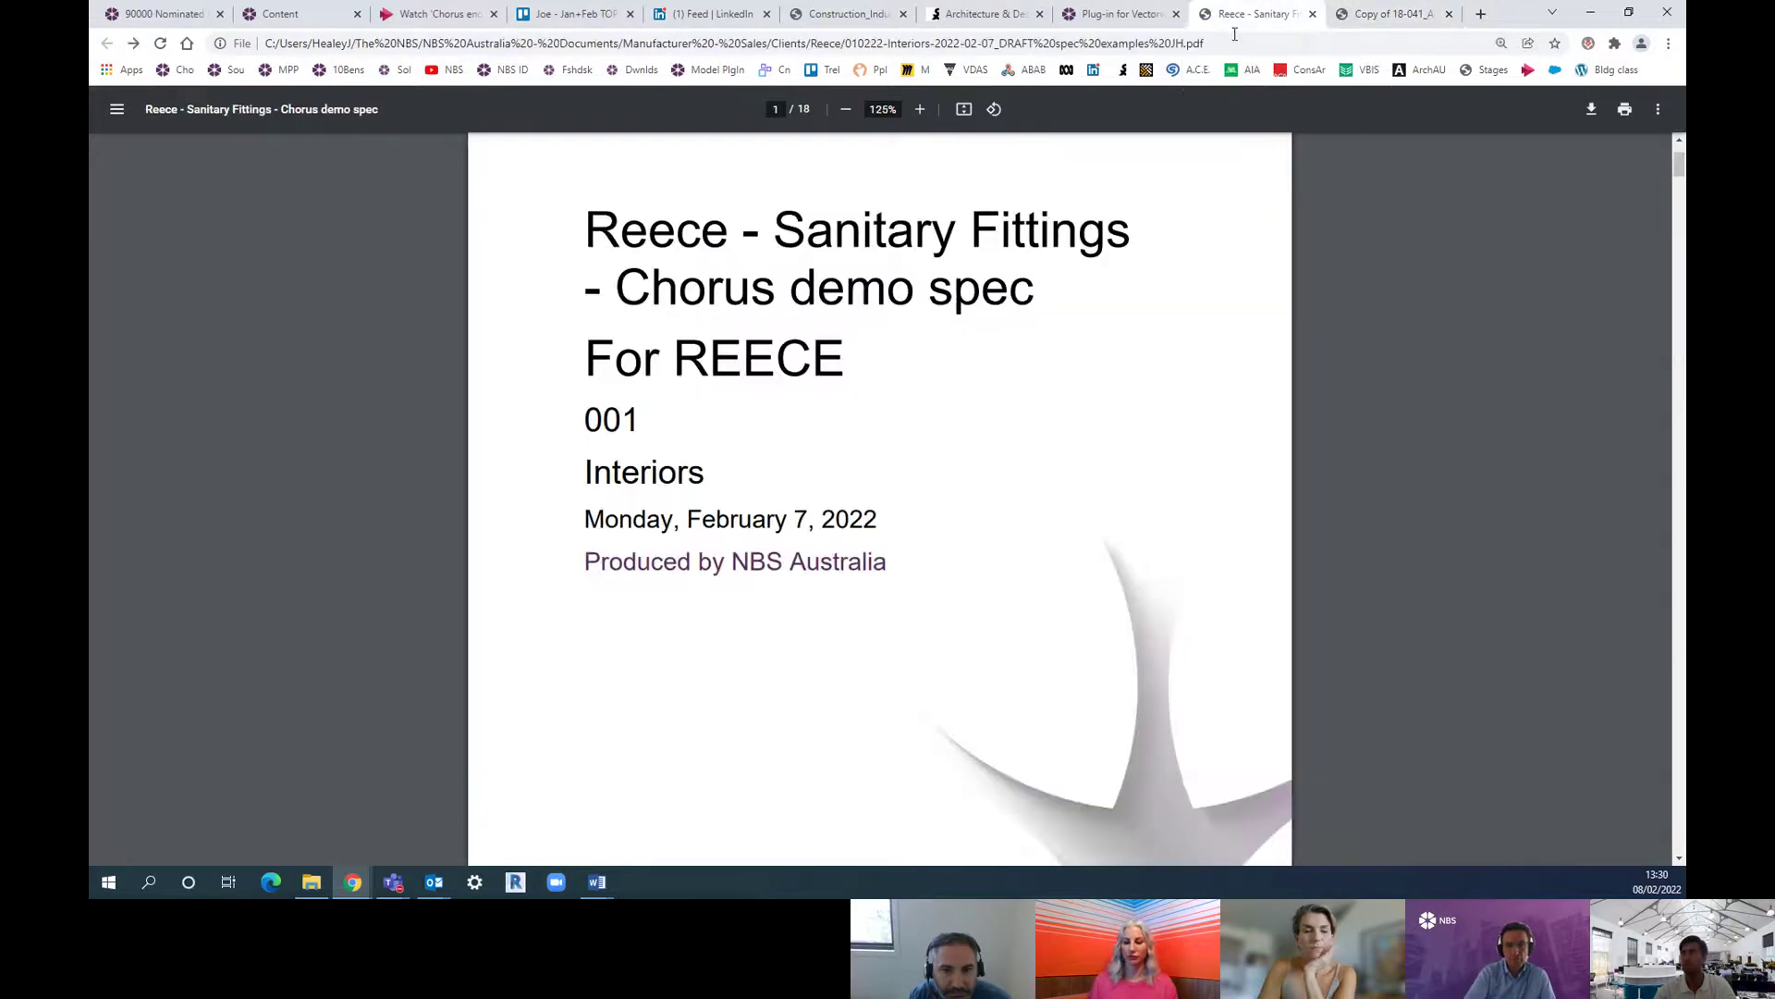
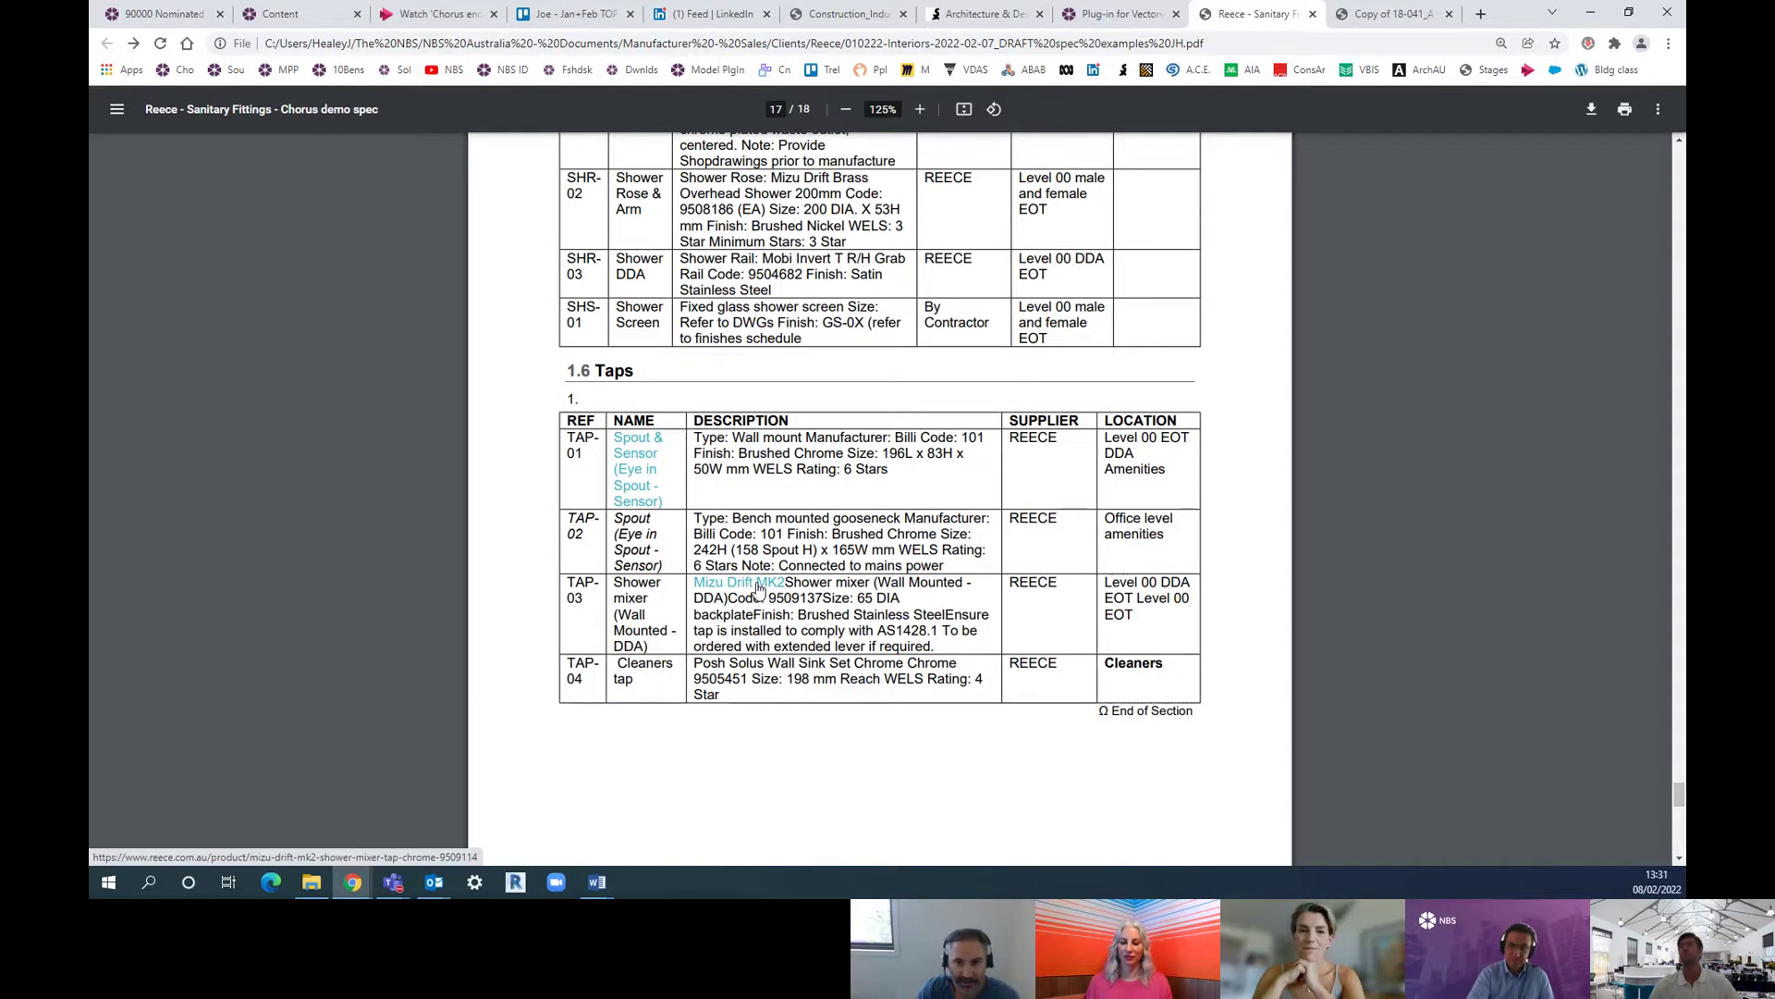
{"action": "scroll", "coordinate": [1055, 351], "scroll_direction": "up", "scroll_amount": 6}
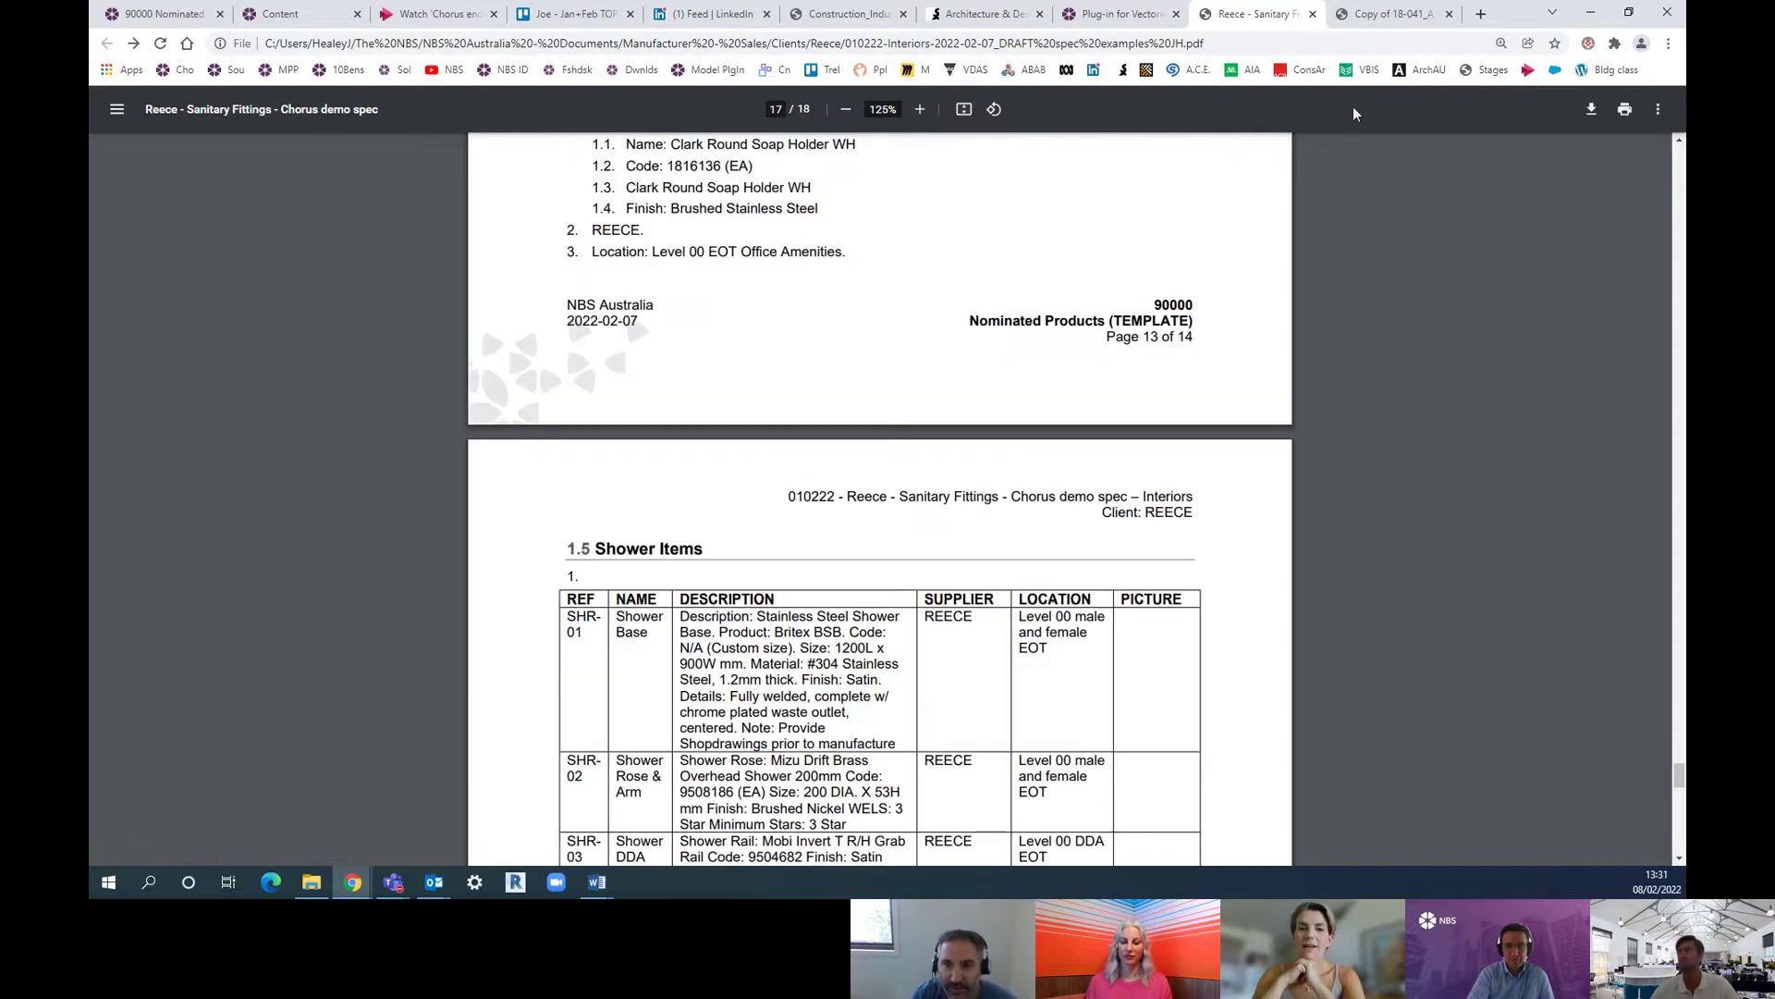
Step: Glance at the FFE schedule PDF, and switch to the exported Interiors specification in Word to review its cover page, contents and Shower Items table
{"action": "left_click", "coordinate": [1390, 14]}
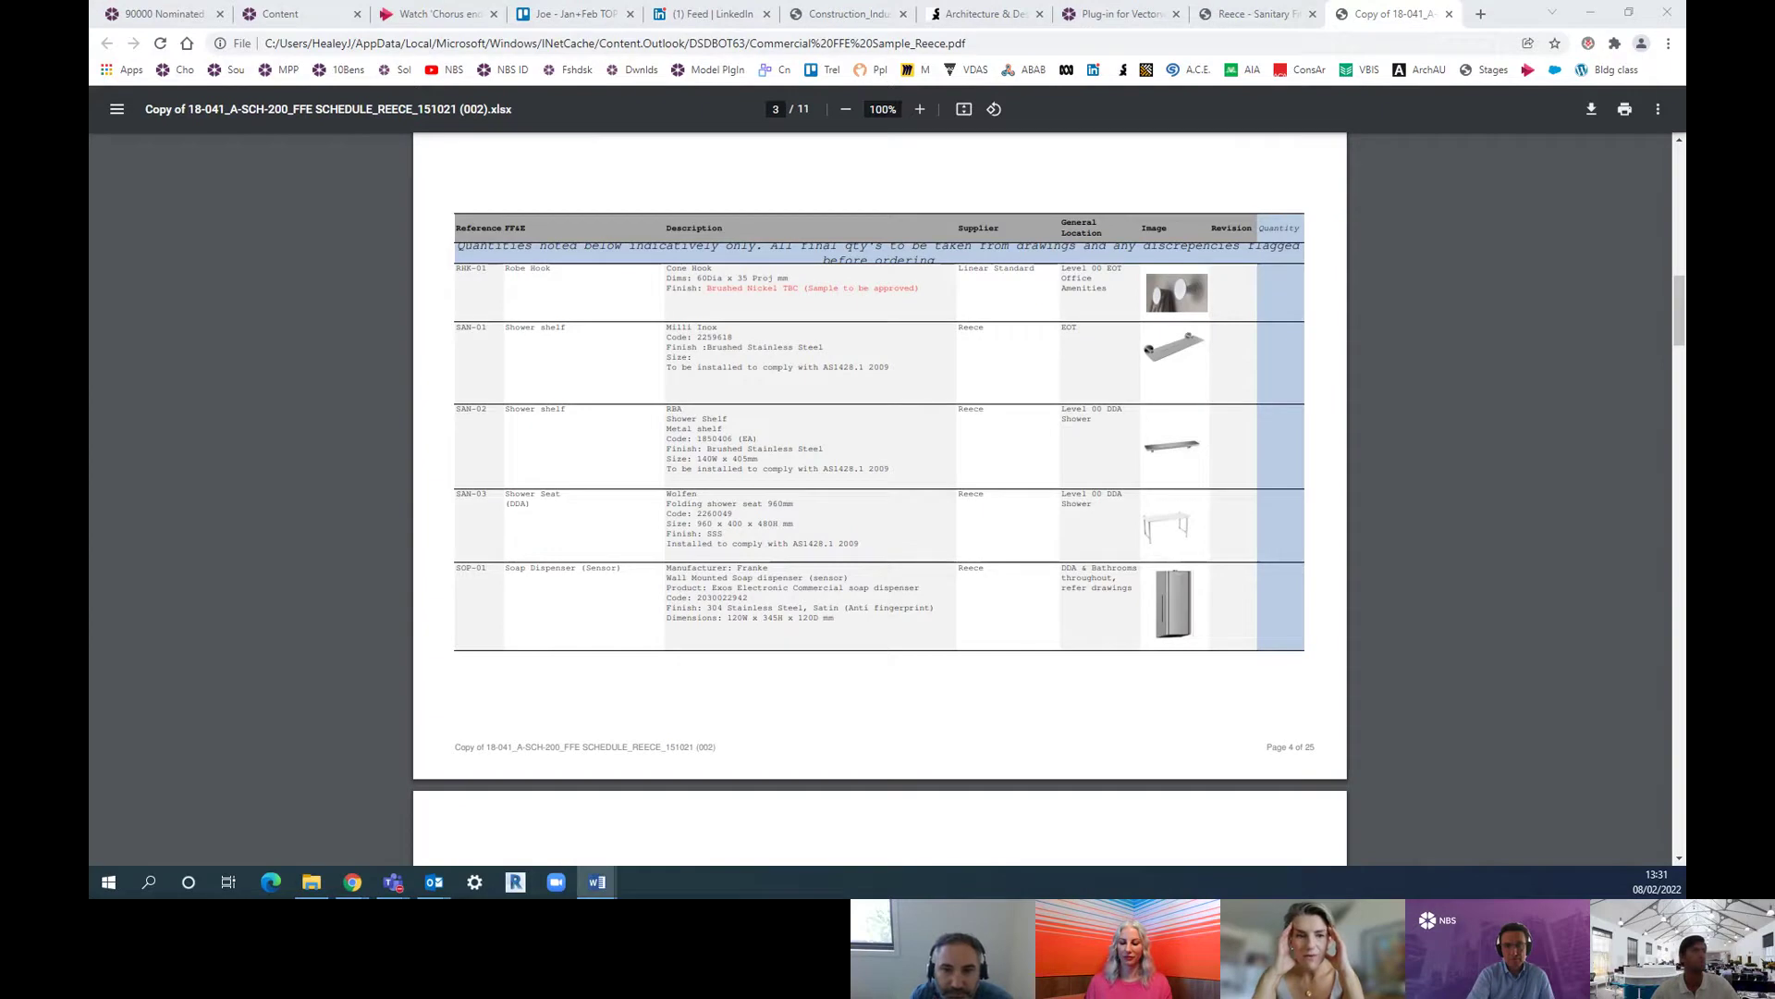
{"action": "left_click", "coordinate": [597, 882]}
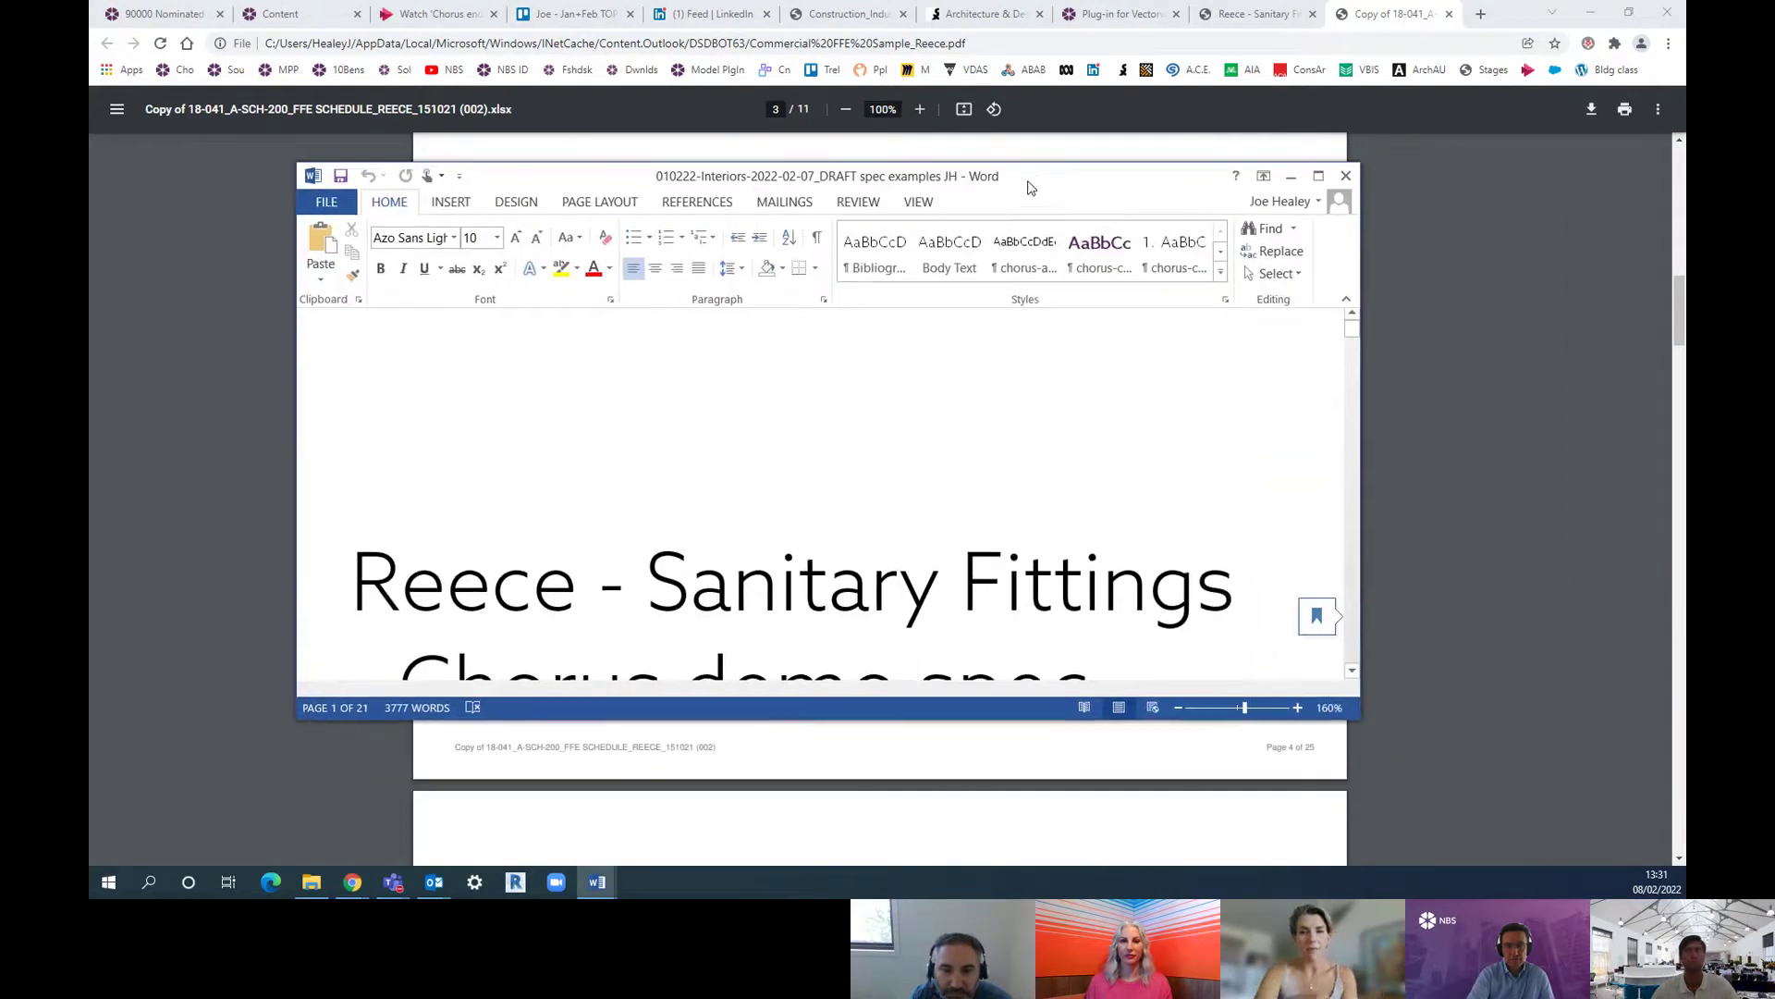
{"action": "scroll", "coordinate": [858, 466], "scroll_direction": "down", "scroll_amount": 10}
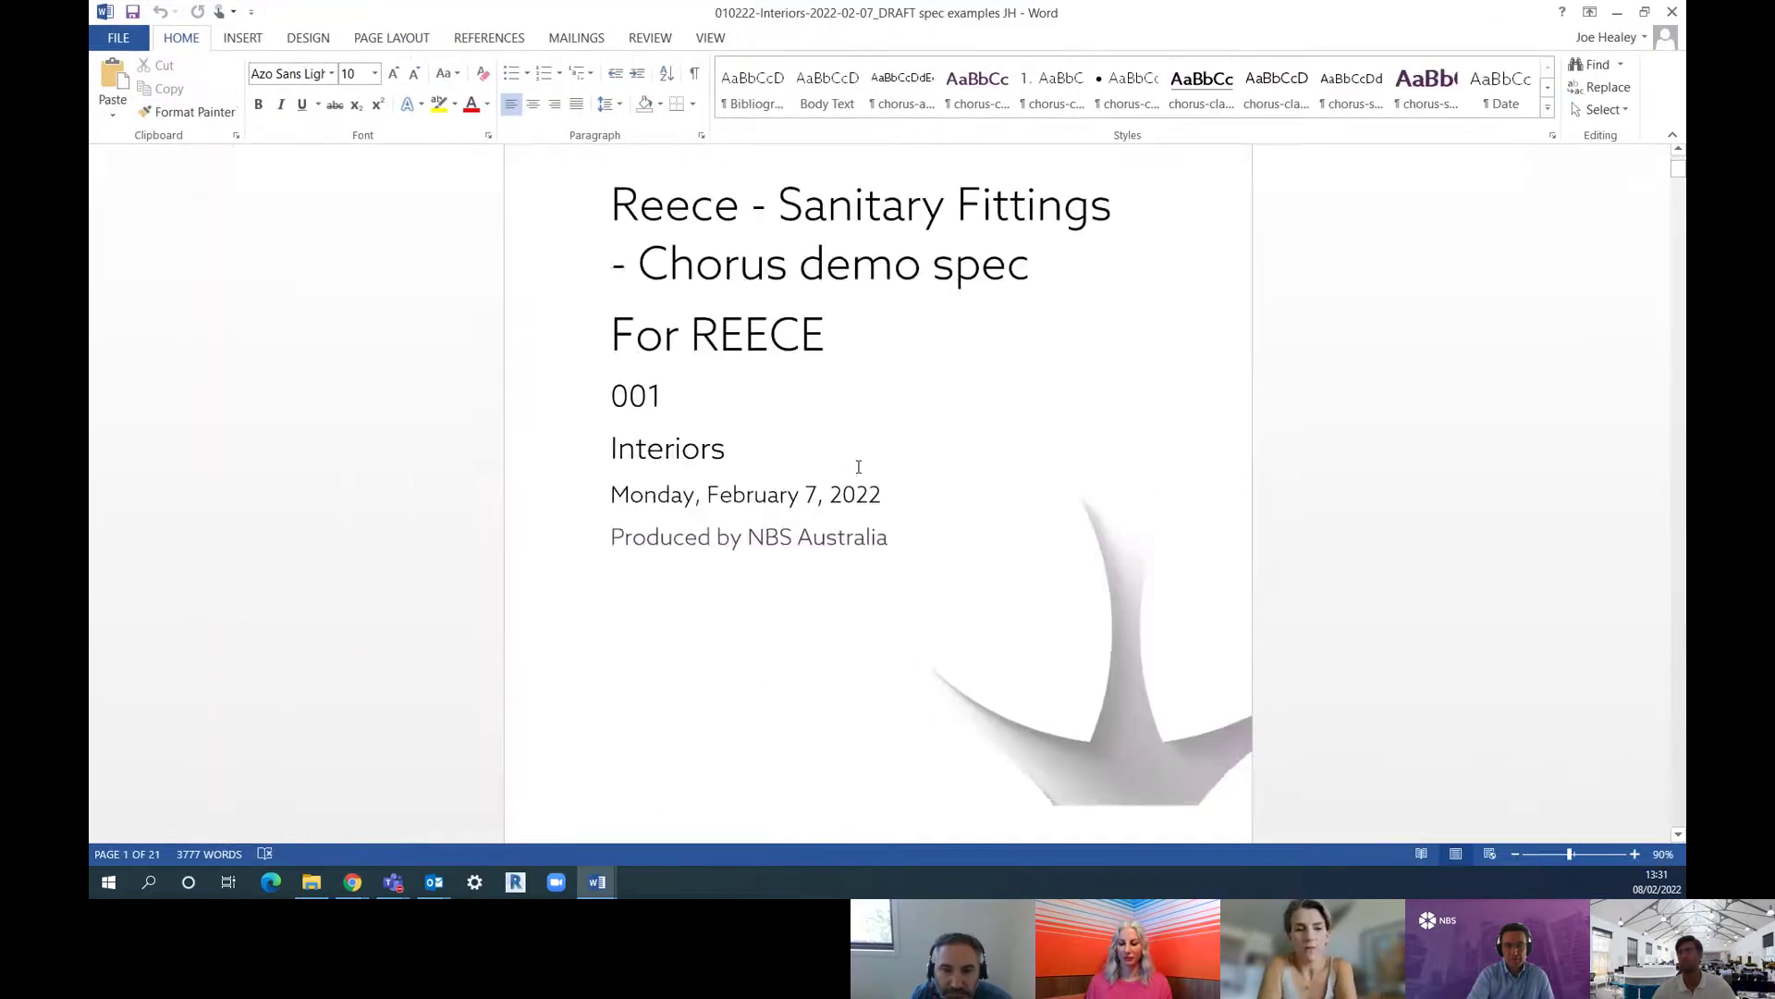
{"action": "scroll", "coordinate": [858, 467], "scroll_direction": "down", "scroll_amount": 10}
{"action": "scroll", "coordinate": [895, 472], "scroll_direction": "up", "scroll_amount": 12}
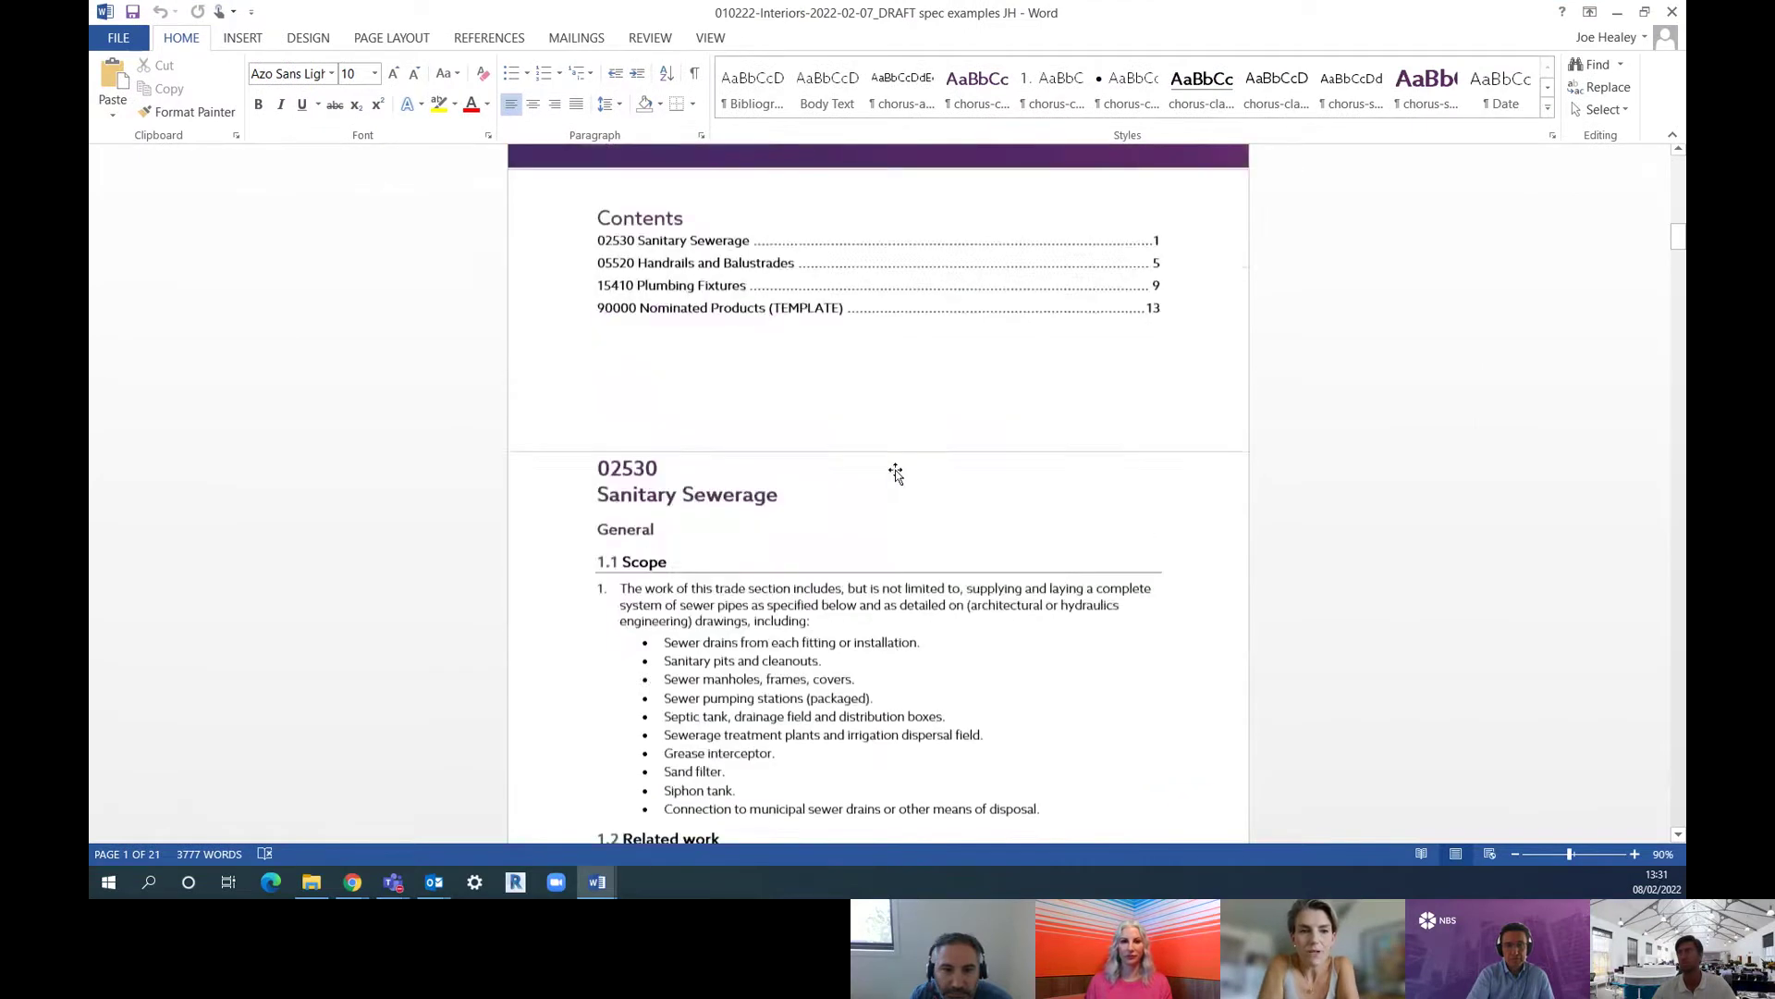
{"action": "scroll", "coordinate": [833, 278], "scroll_direction": "down", "scroll_amount": 5}
{"action": "left_click_drag", "start_coordinate": [1681, 252], "coordinate": [1681, 705]}
{"action": "scroll", "coordinate": [954, 460], "scroll_direction": "down", "scroll_amount": 15}
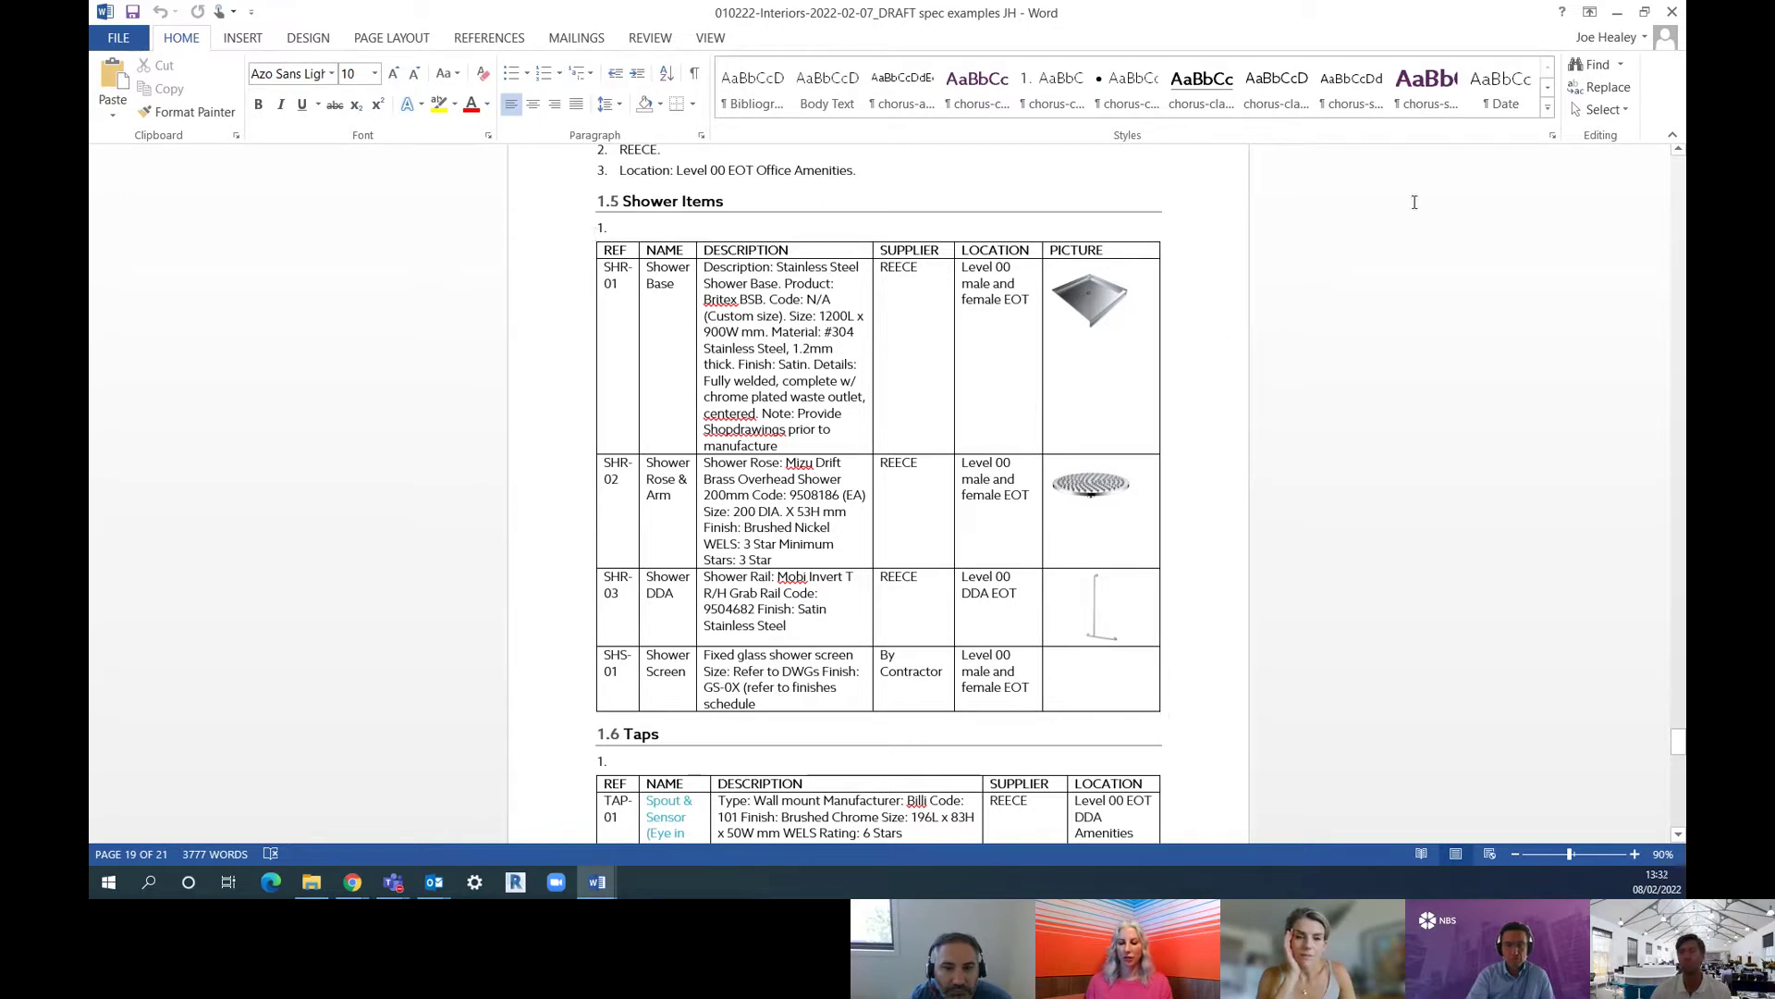
Step: Return to NBS Chorus in the browser and open the Interiors specification of the SpeedSpec project demo
{"action": "left_click", "coordinate": [1616, 15]}
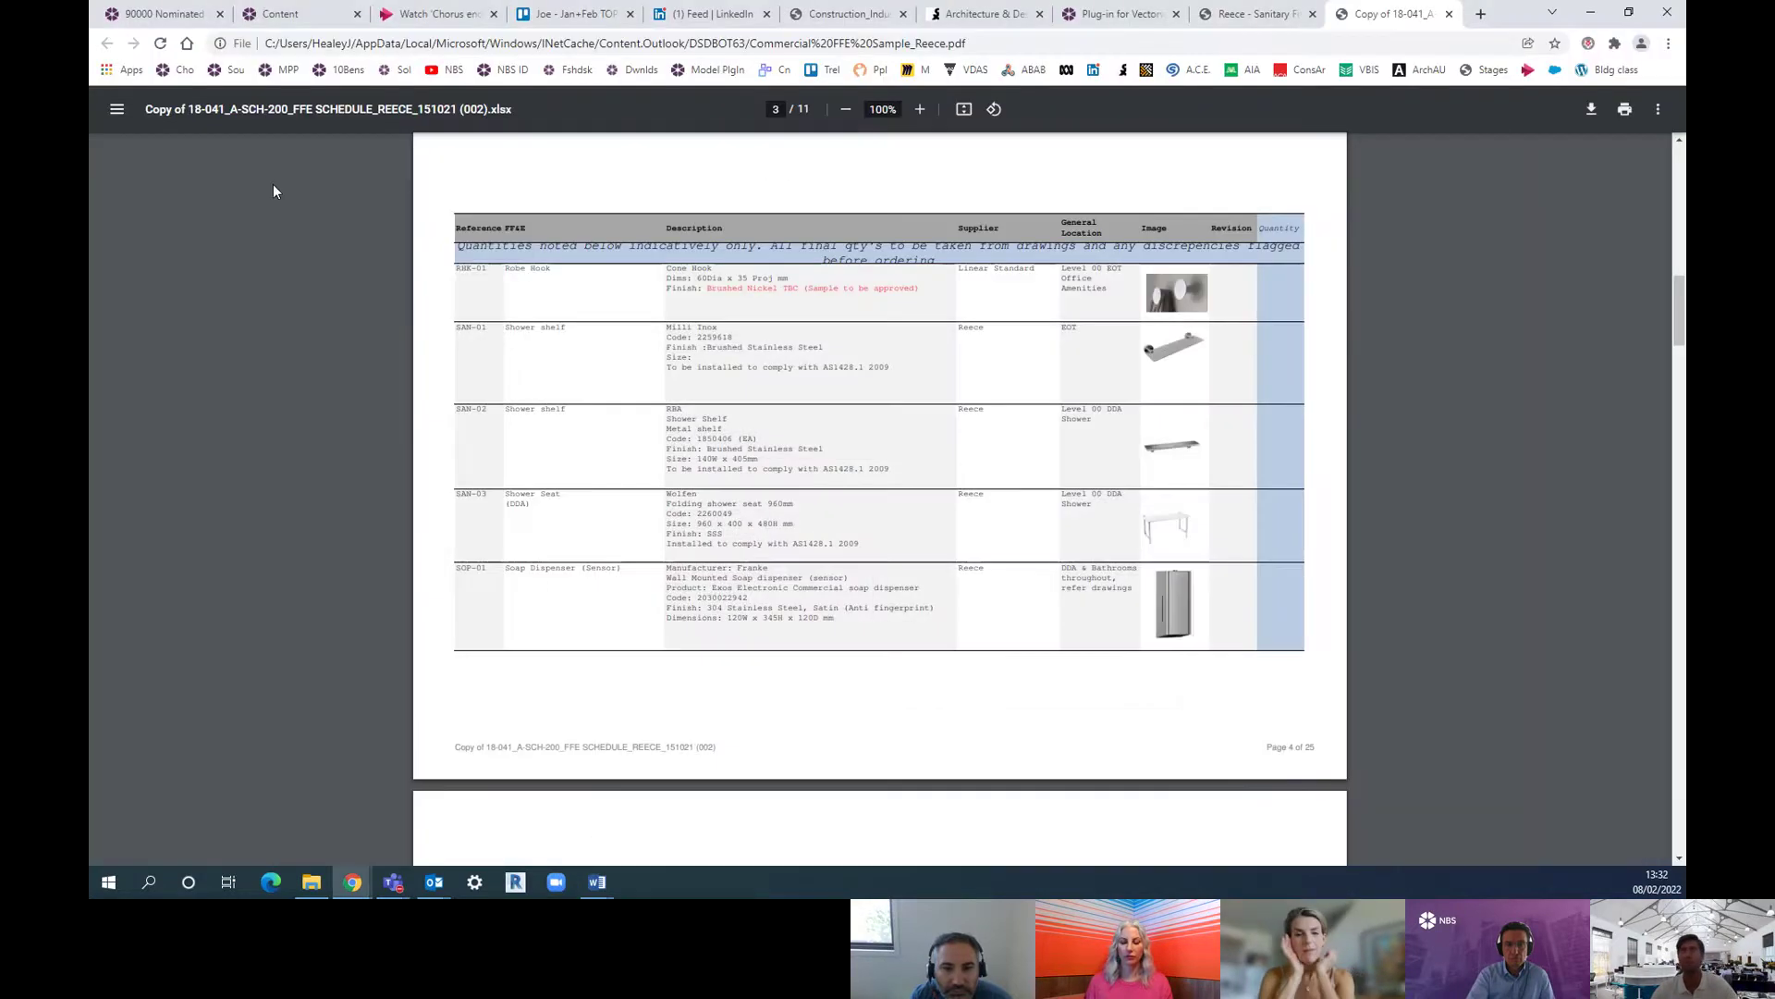
{"action": "left_click", "coordinate": [165, 14]}
{"action": "left_click", "coordinate": [260, 17]}
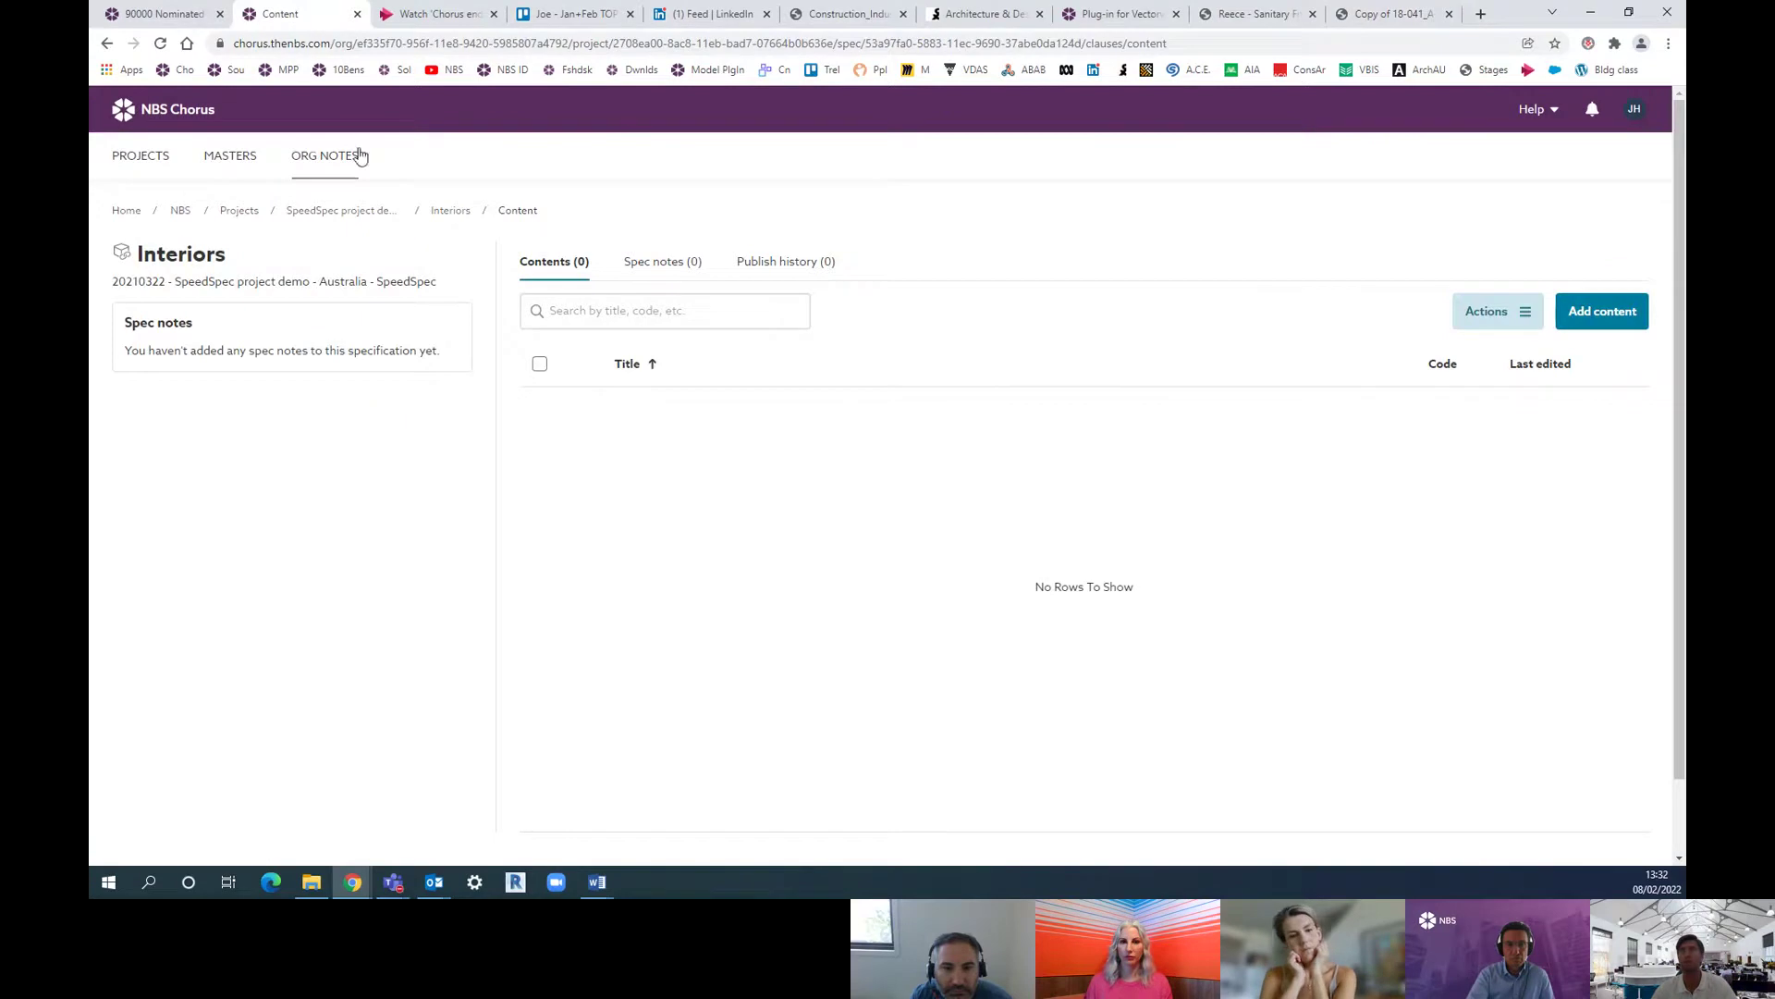
{"action": "left_click", "coordinate": [331, 213]}
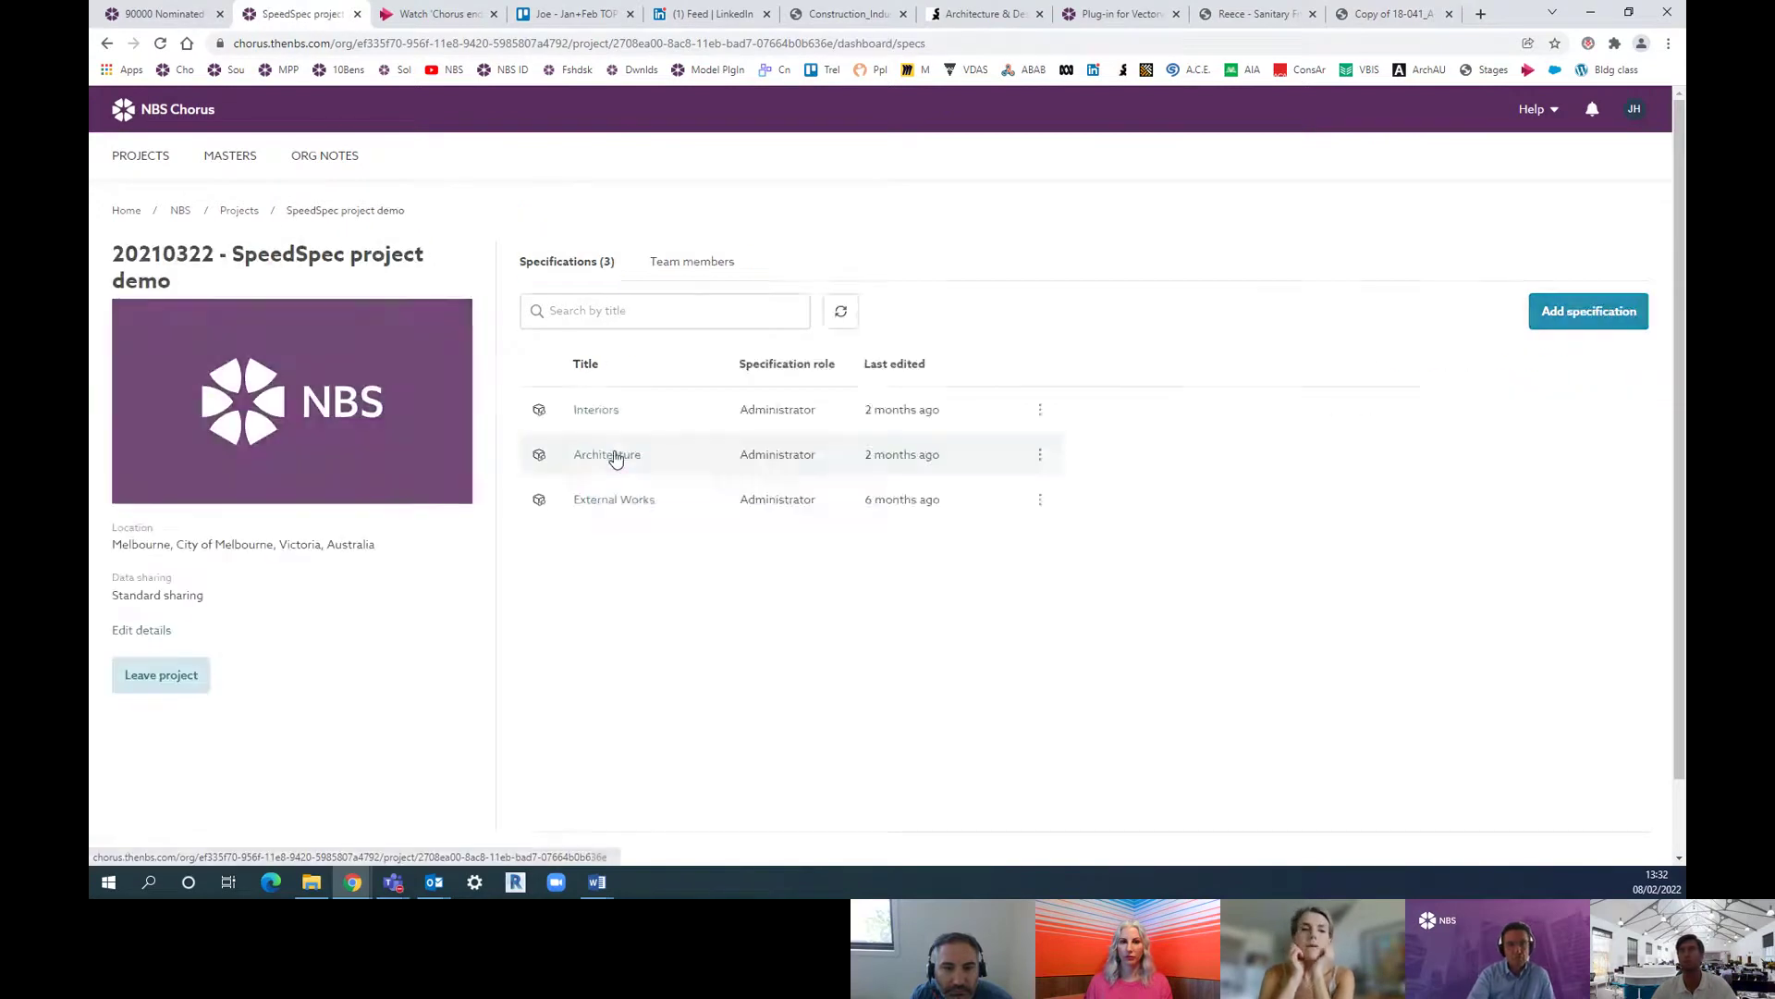
{"action": "left_click", "coordinate": [605, 500]}
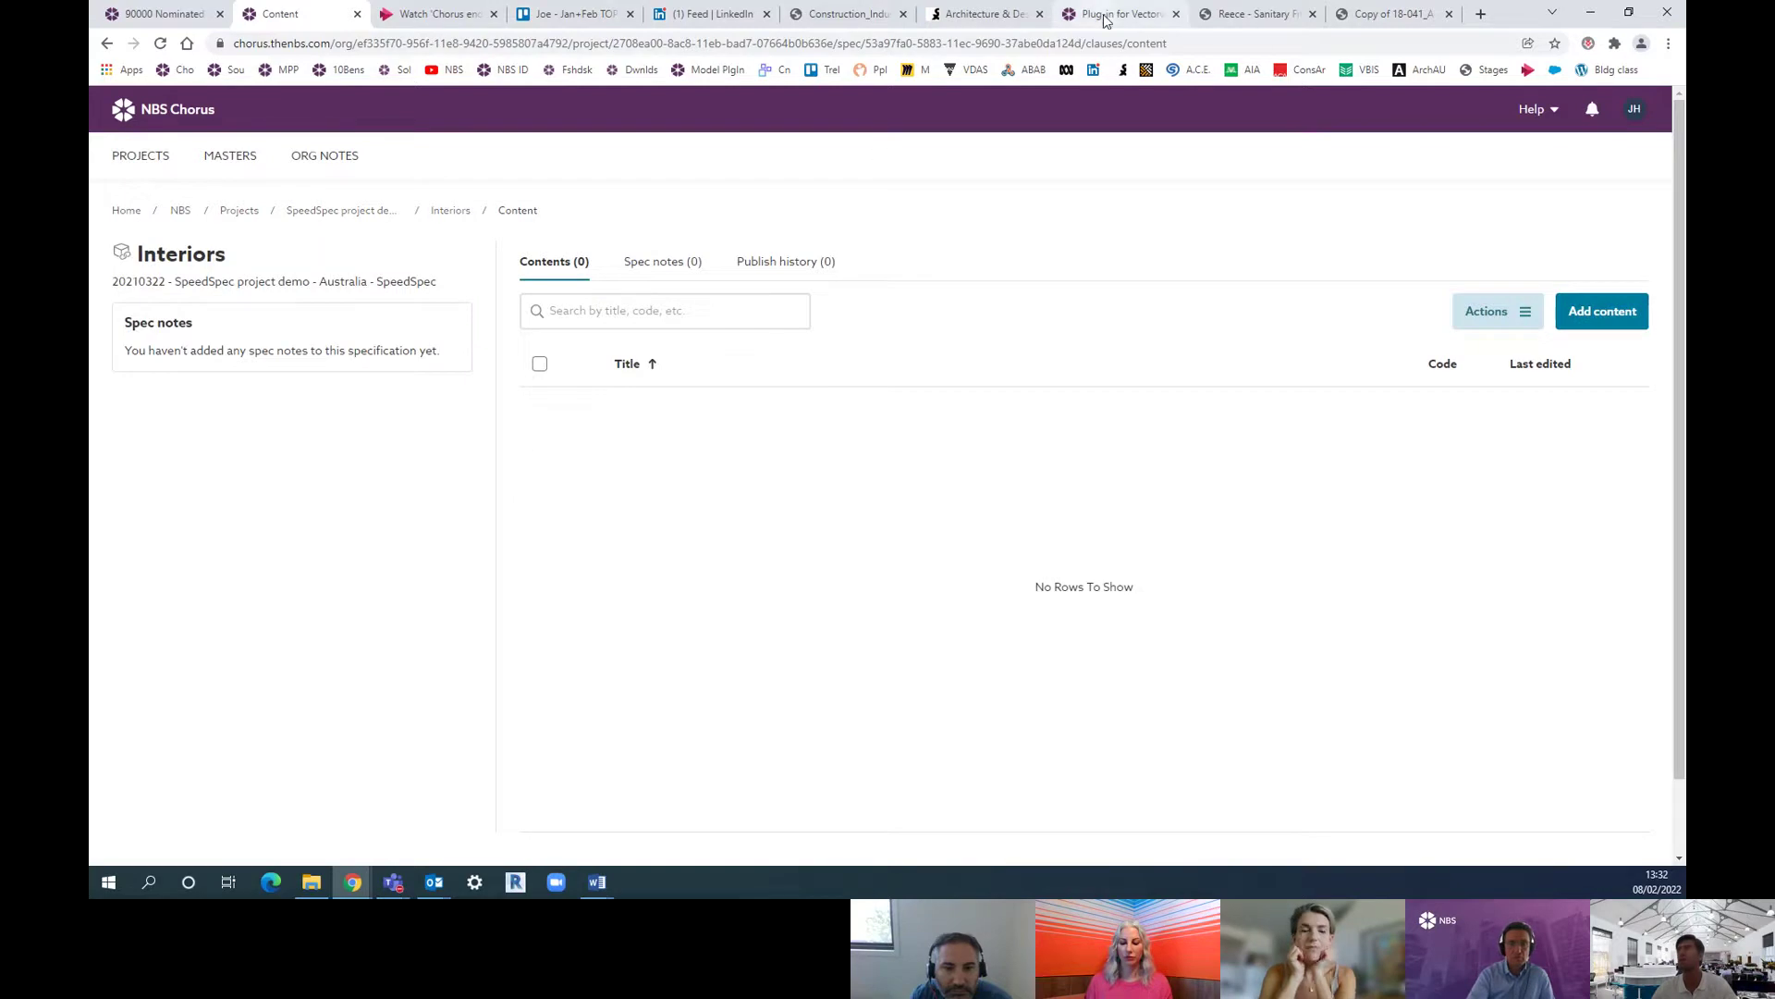
Step: Glance at the Reece Nominated Products (TEMPLATE) section, and open the Architecture specification of the SpeedSpec project demo
{"action": "left_click", "coordinate": [162, 16]}
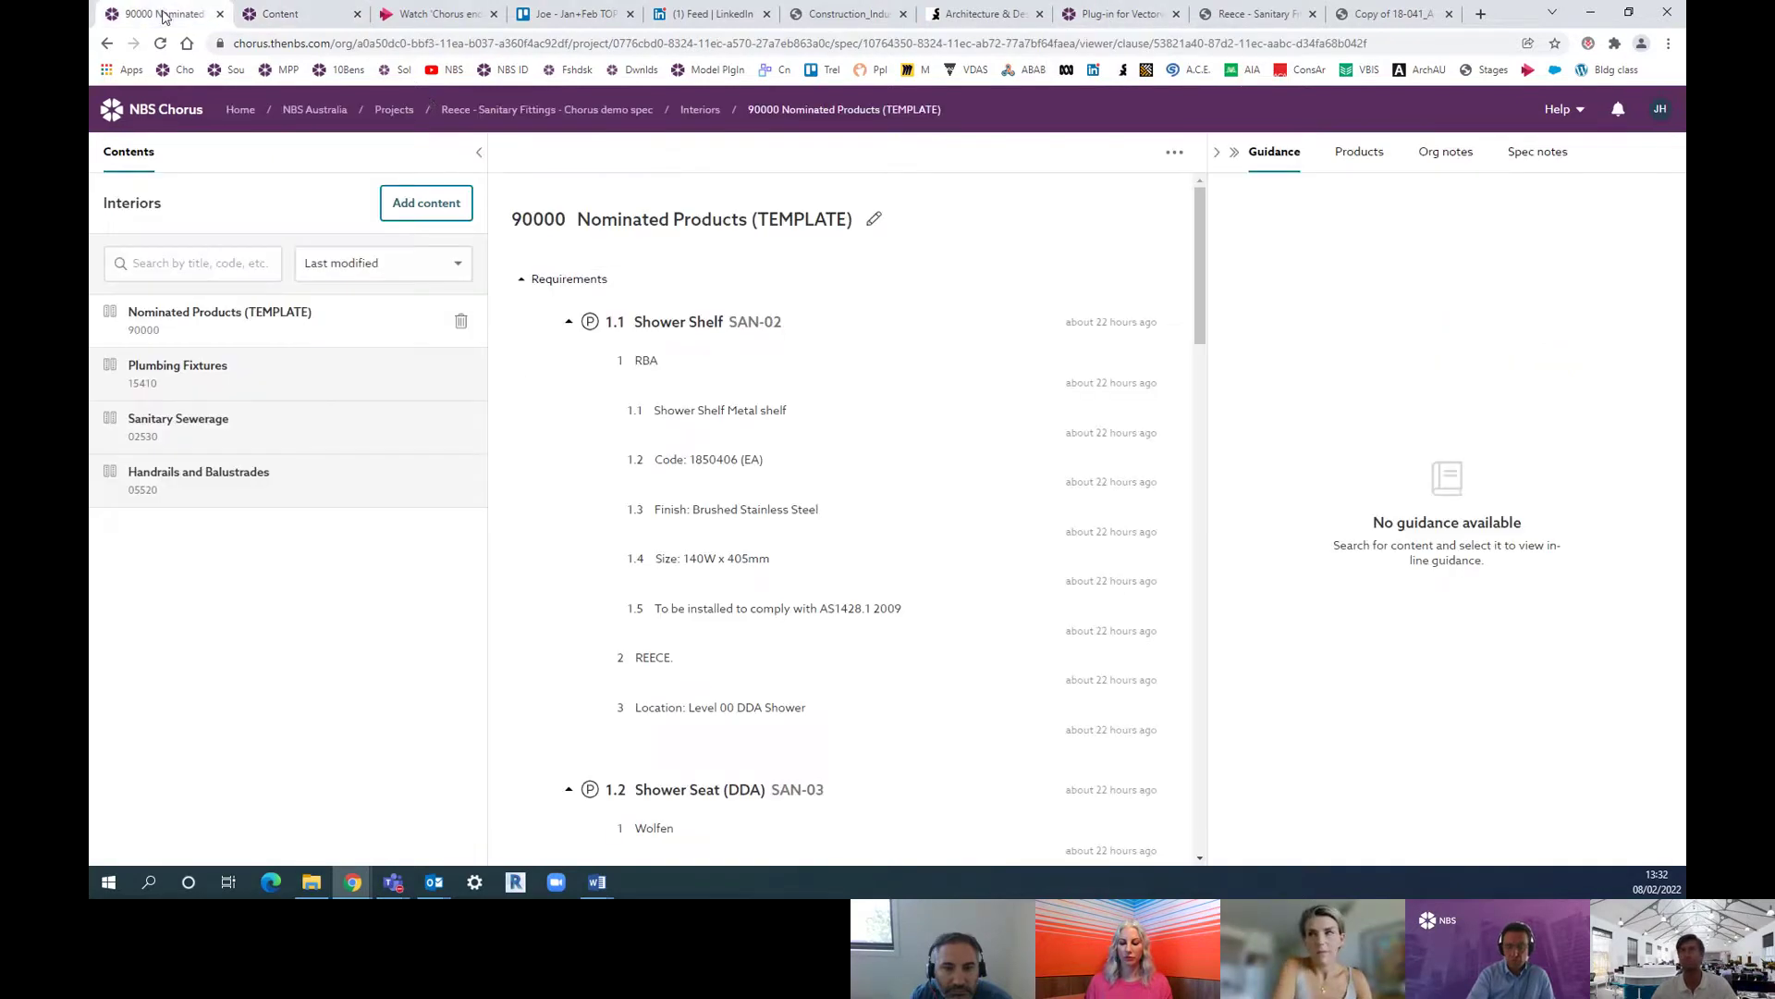
{"action": "left_click", "coordinate": [322, 23]}
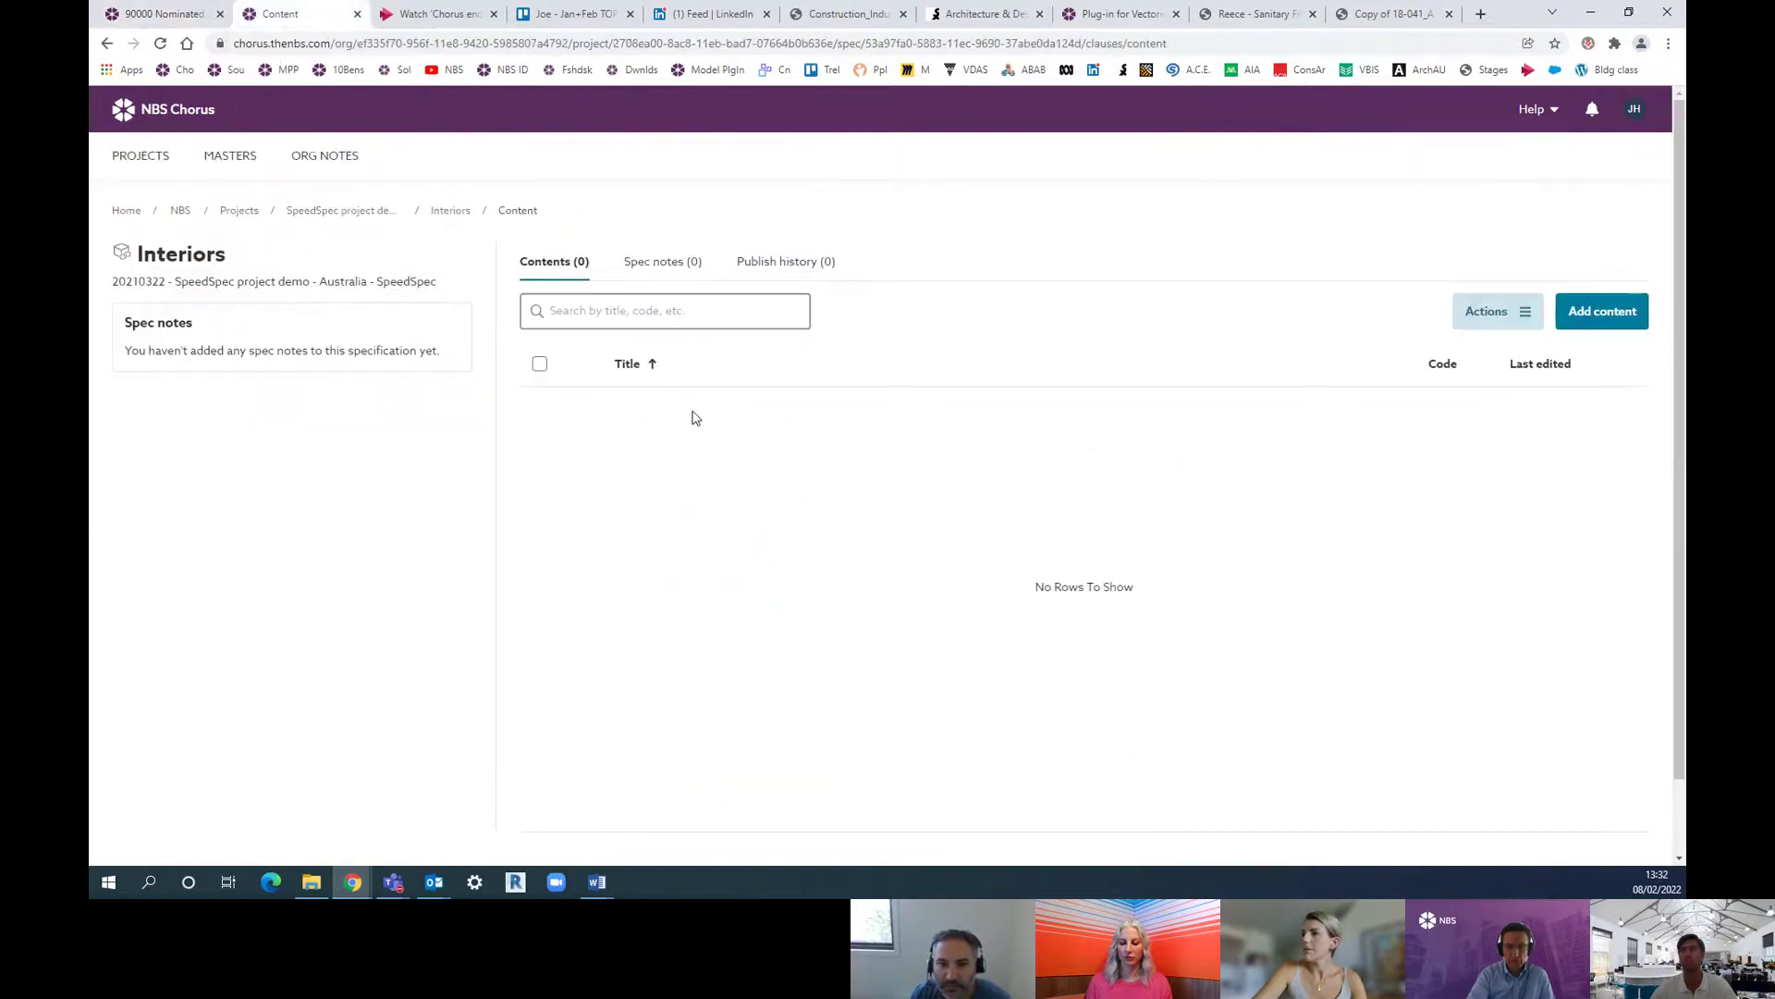
{"action": "left_click", "coordinate": [364, 223]}
{"action": "left_click", "coordinate": [595, 411]}
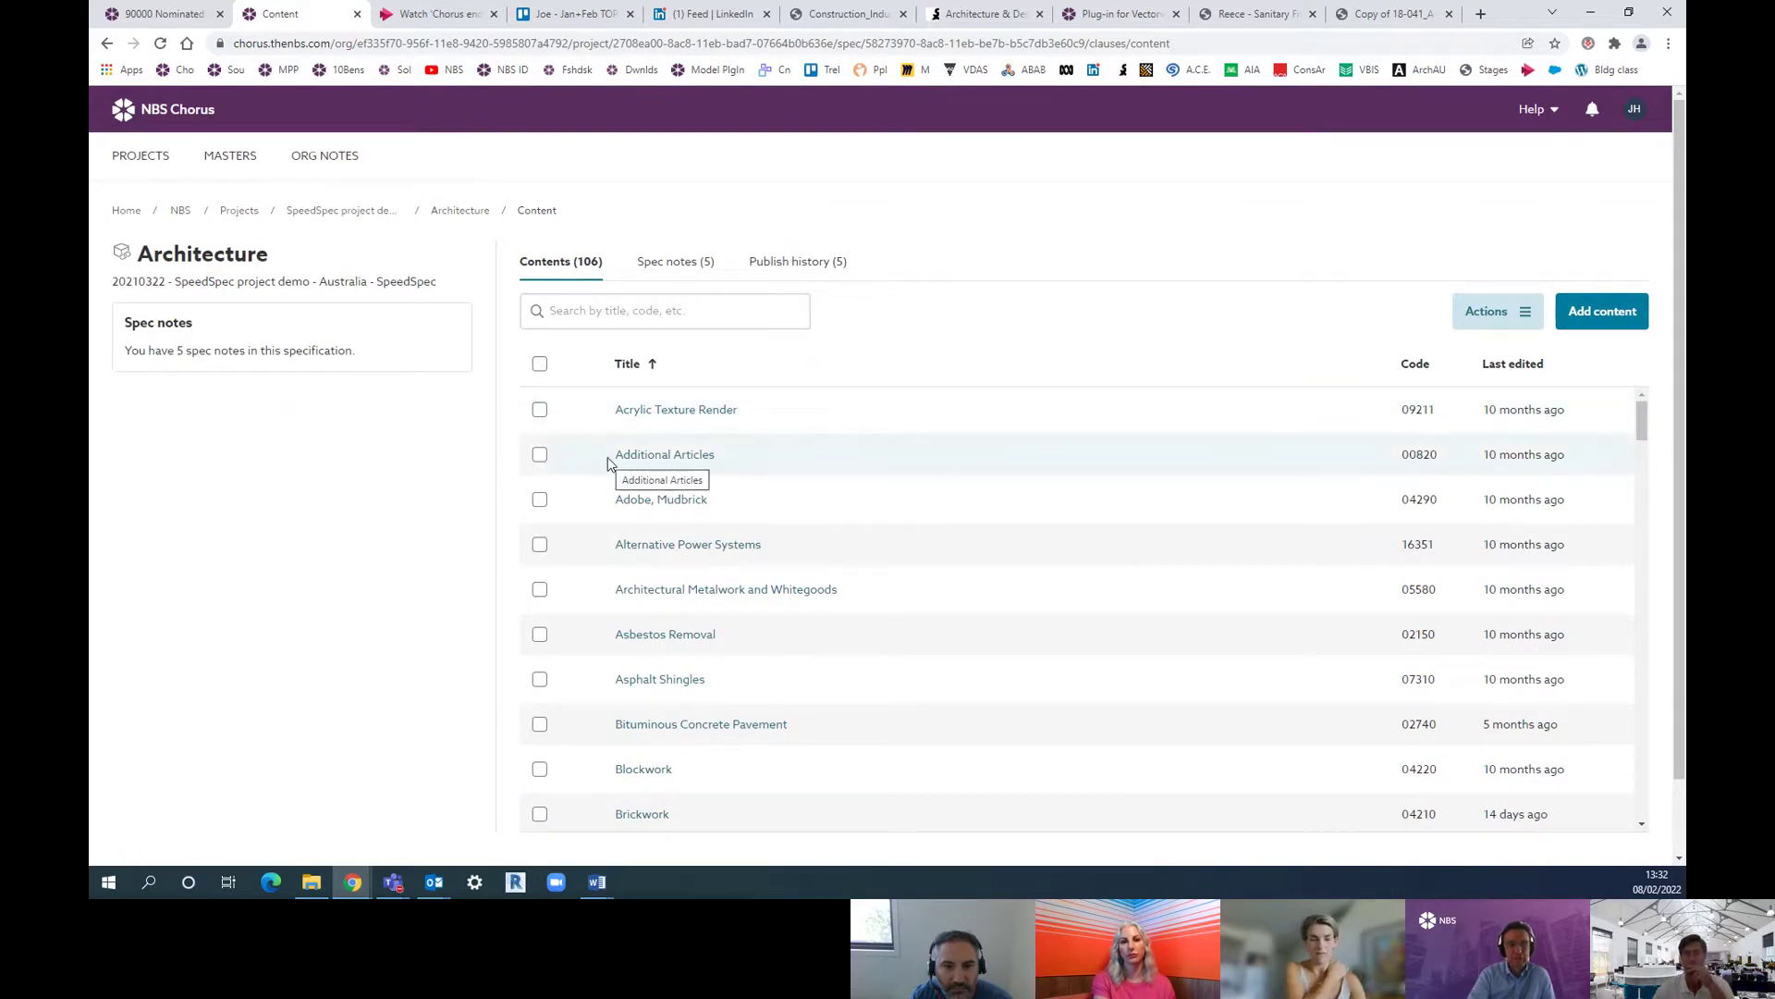
{"action": "left_click", "coordinate": [599, 316]}
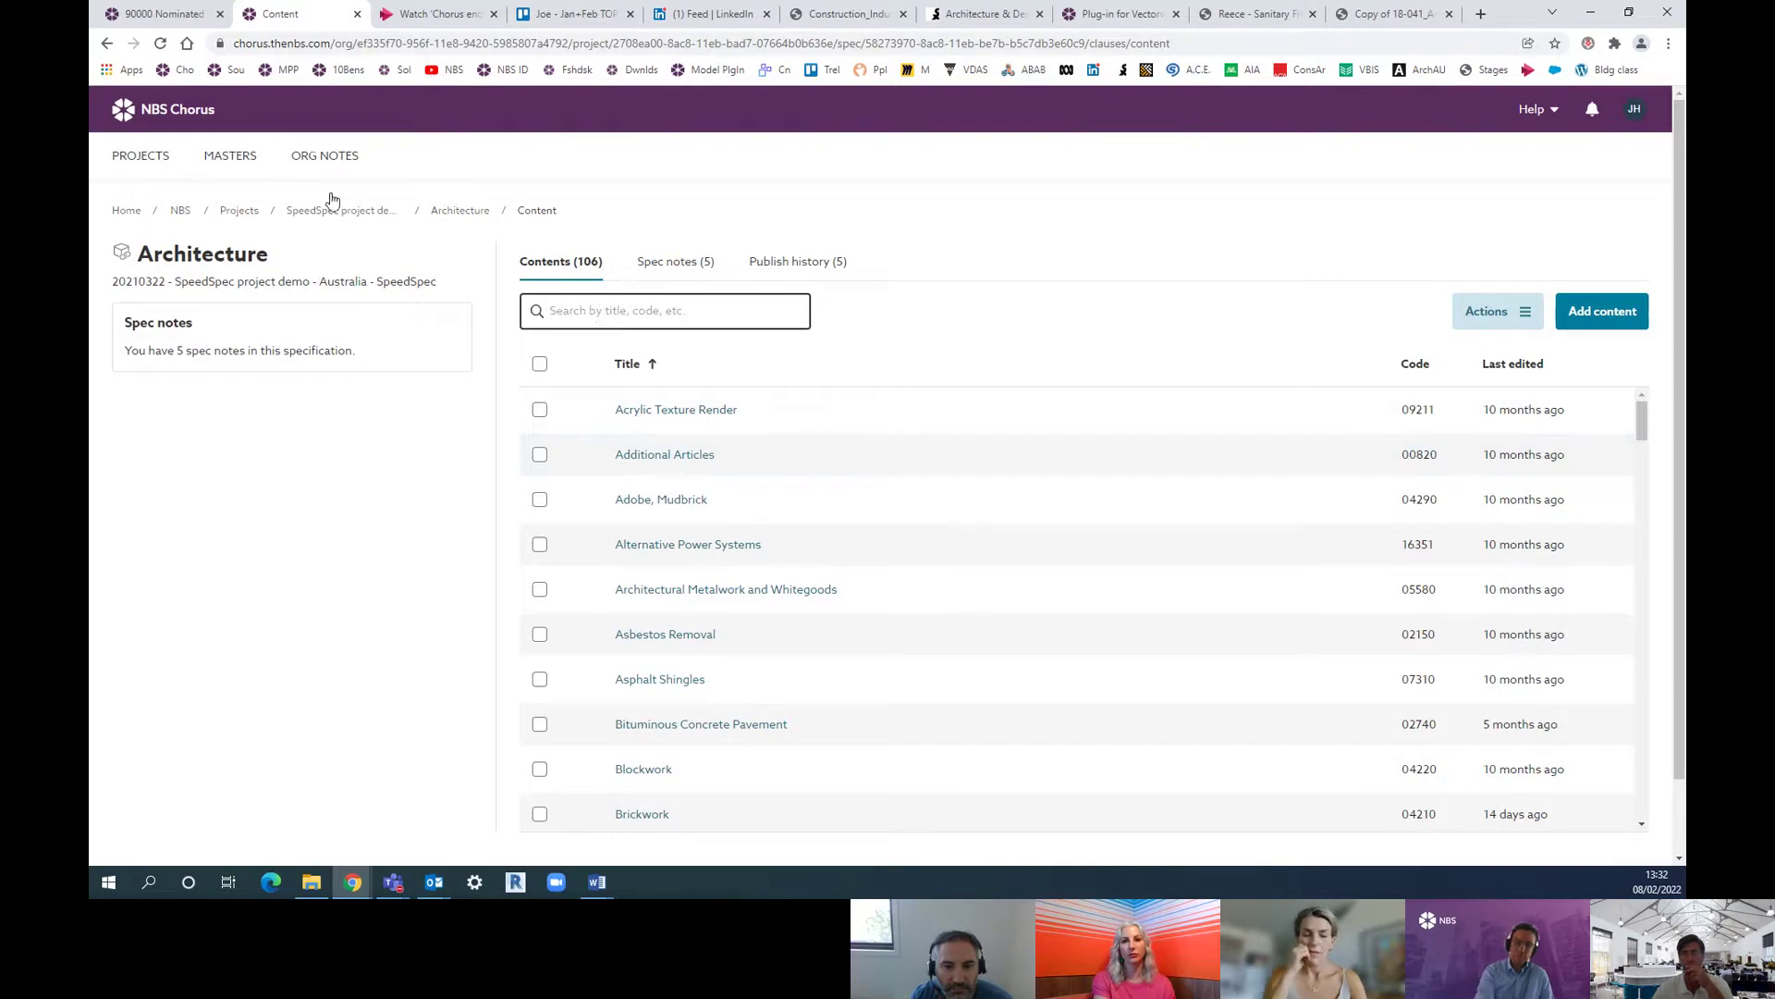
Step: Open the Plumbing Fixtures section of the Reece Interiors specification and display its related manufacturer products
{"action": "left_click", "coordinate": [163, 17]}
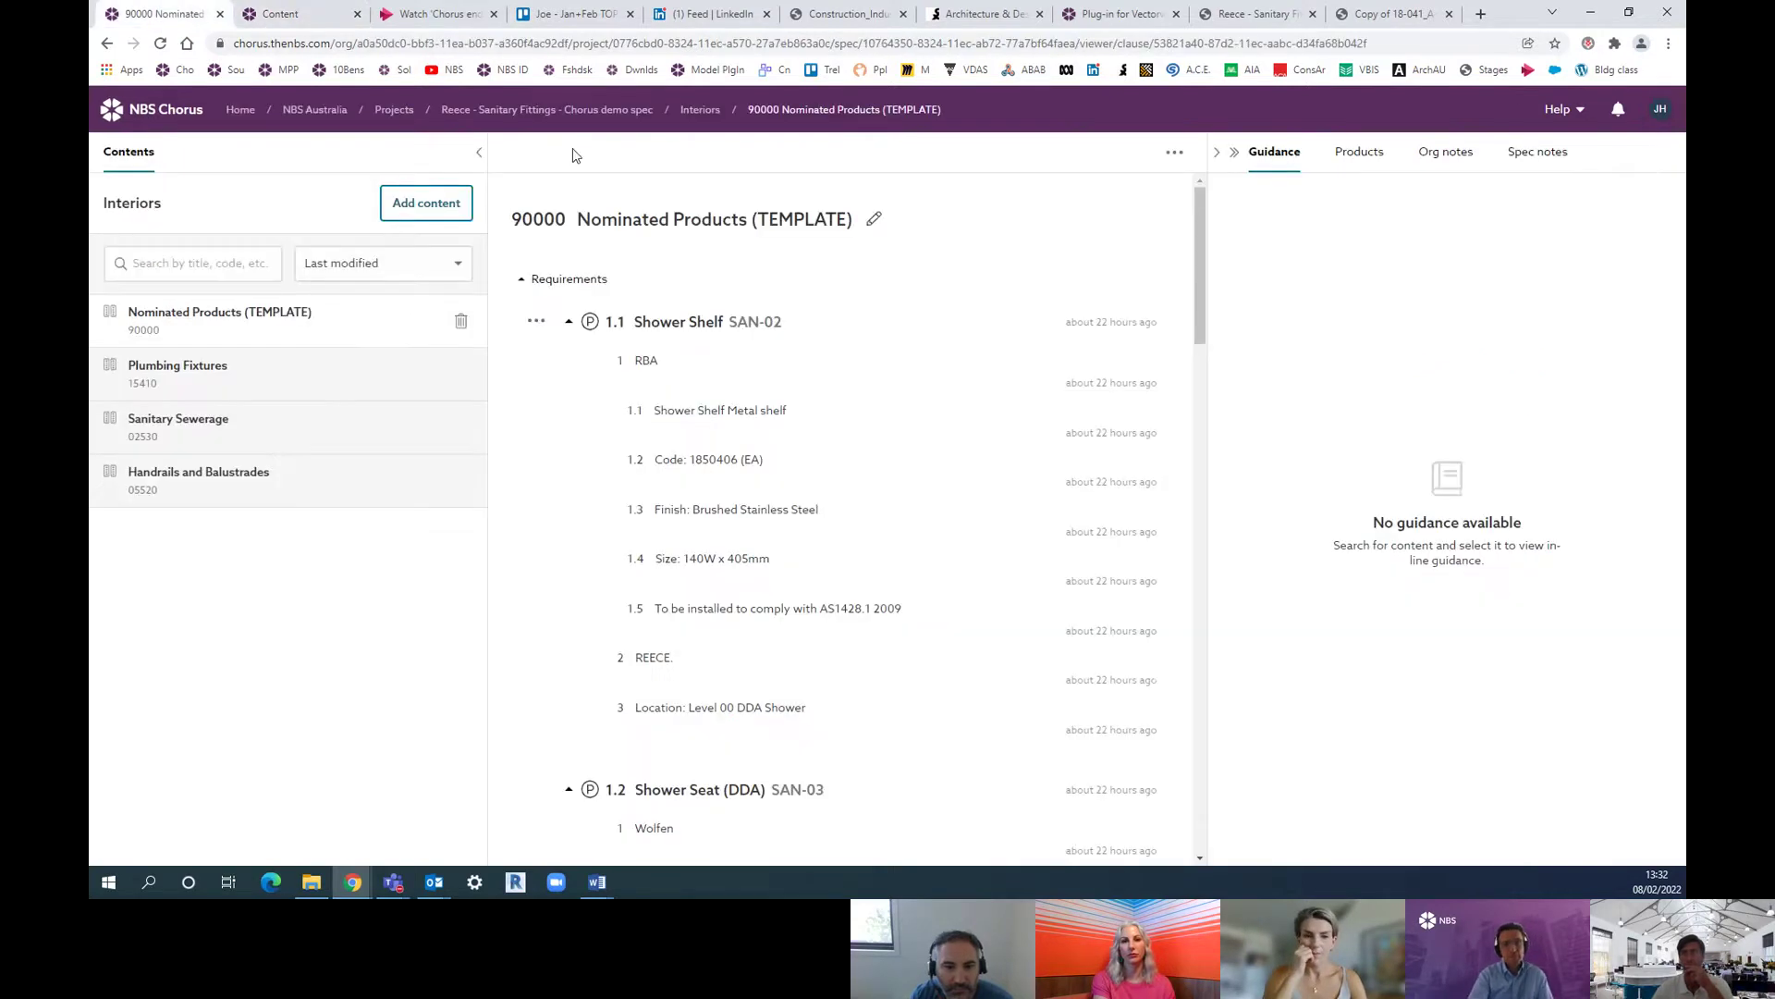
{"action": "left_click", "coordinate": [700, 109]}
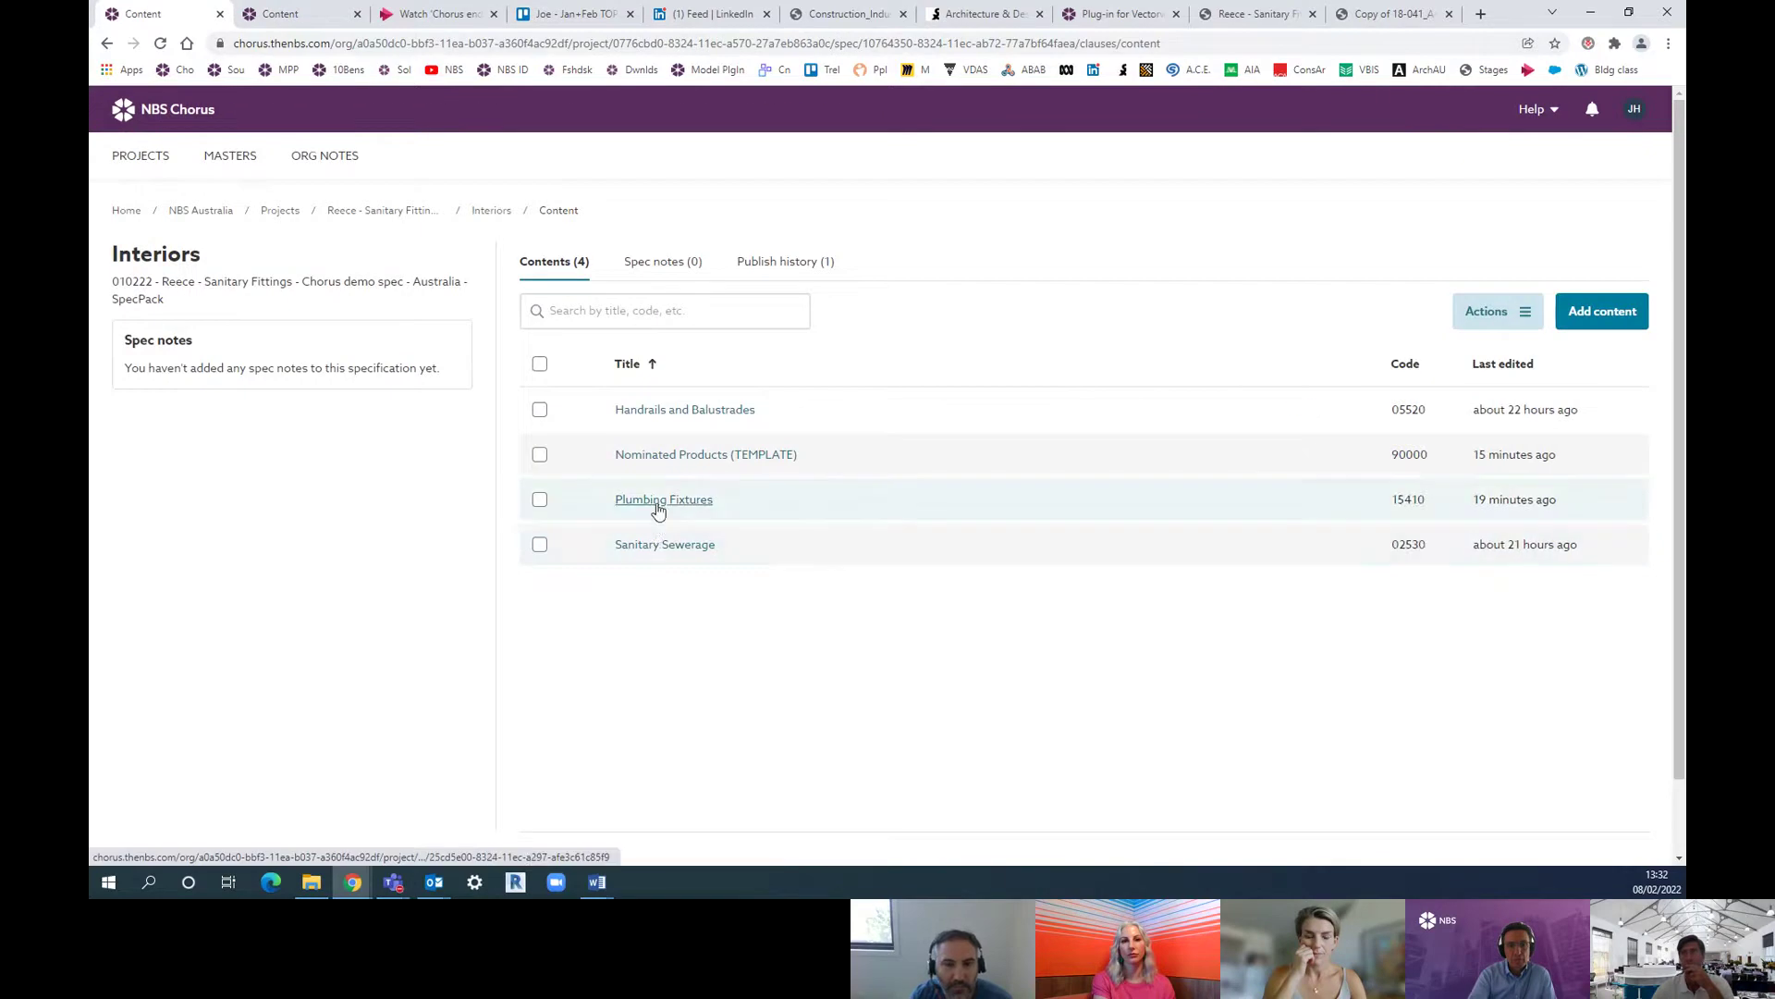
{"action": "left_click", "coordinate": [656, 502]}
{"action": "left_click", "coordinate": [1346, 152]}
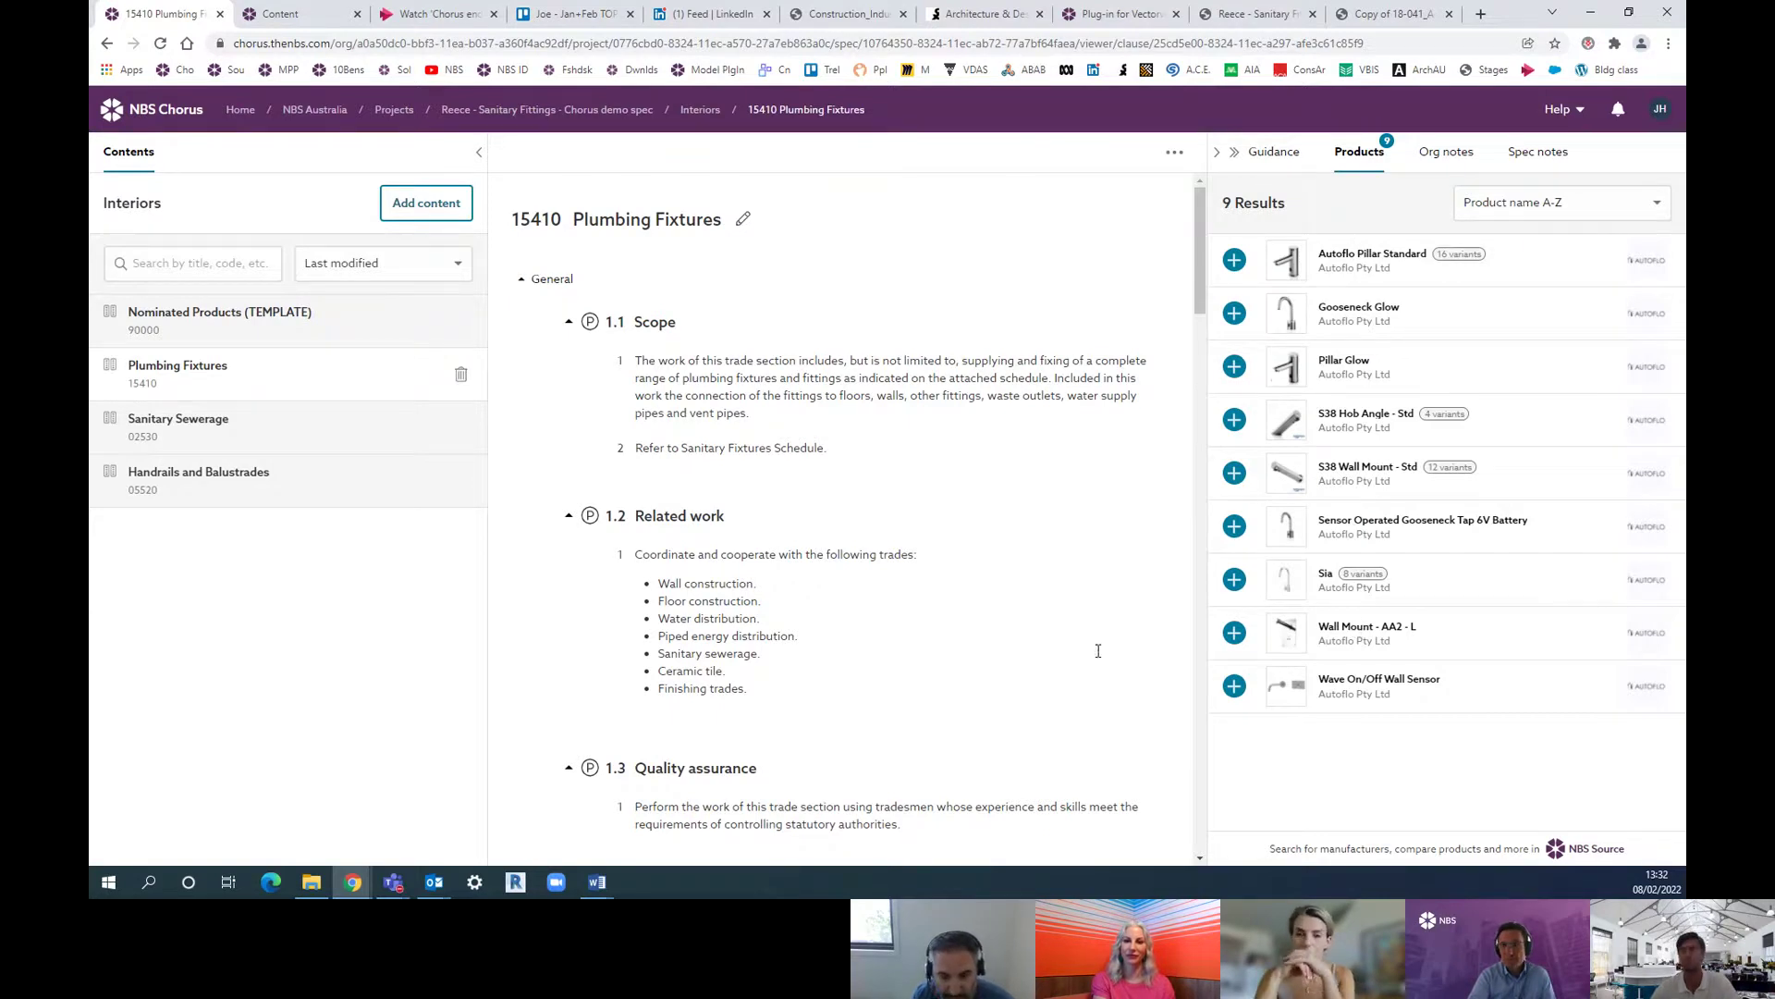
Step: Switch to the exported Interiors specification in Word and place the cursor in the Shower Base name cell of the Shower Items table
{"action": "left_click", "coordinate": [353, 882]}
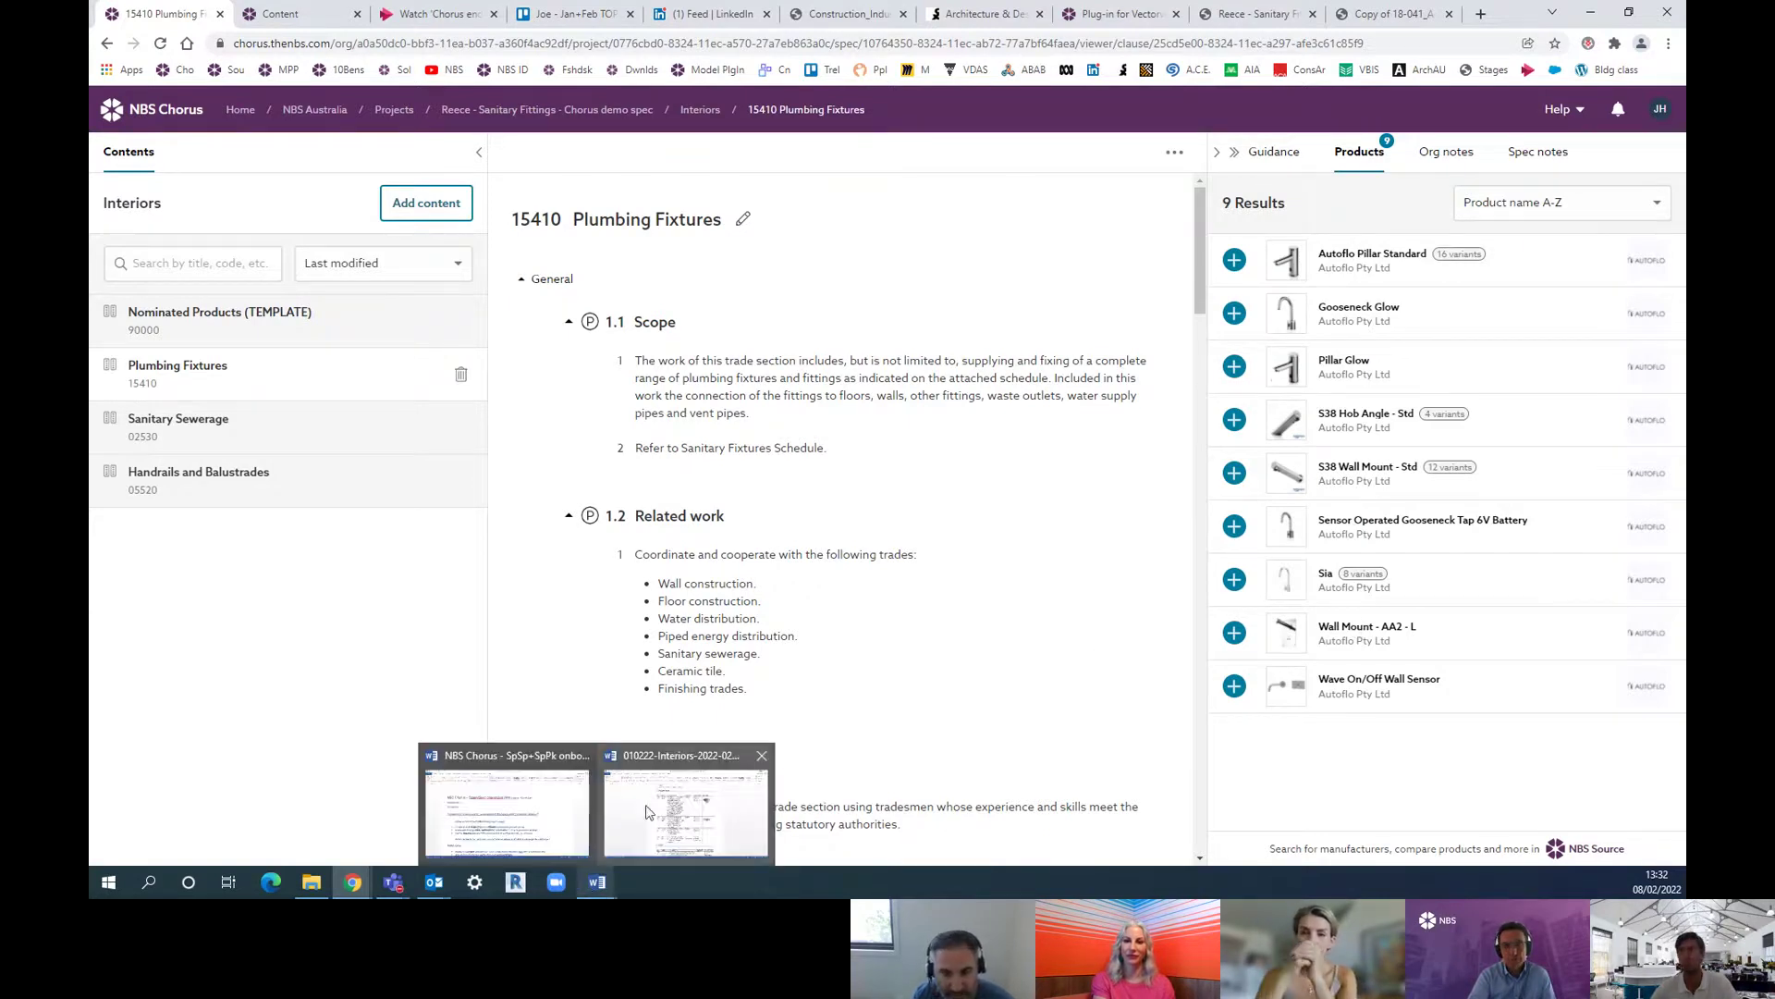
{"action": "key", "text": "alt+Tab"}
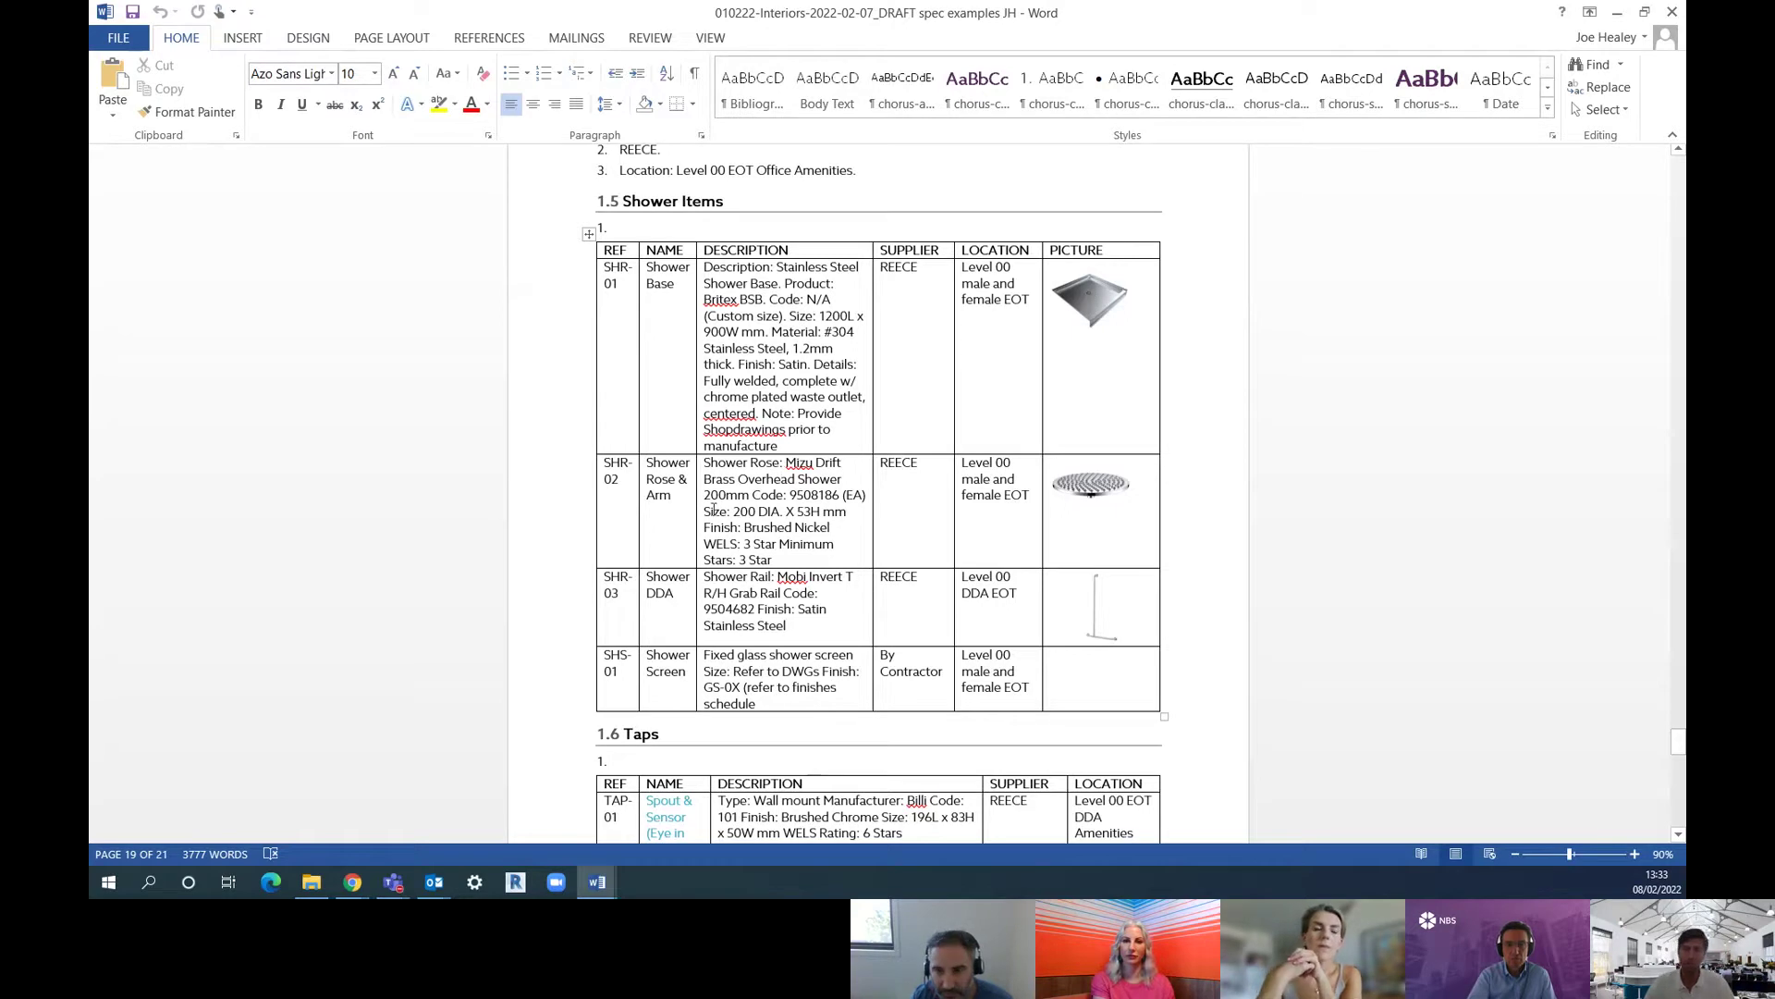
{"action": "left_click", "coordinate": [695, 322]}
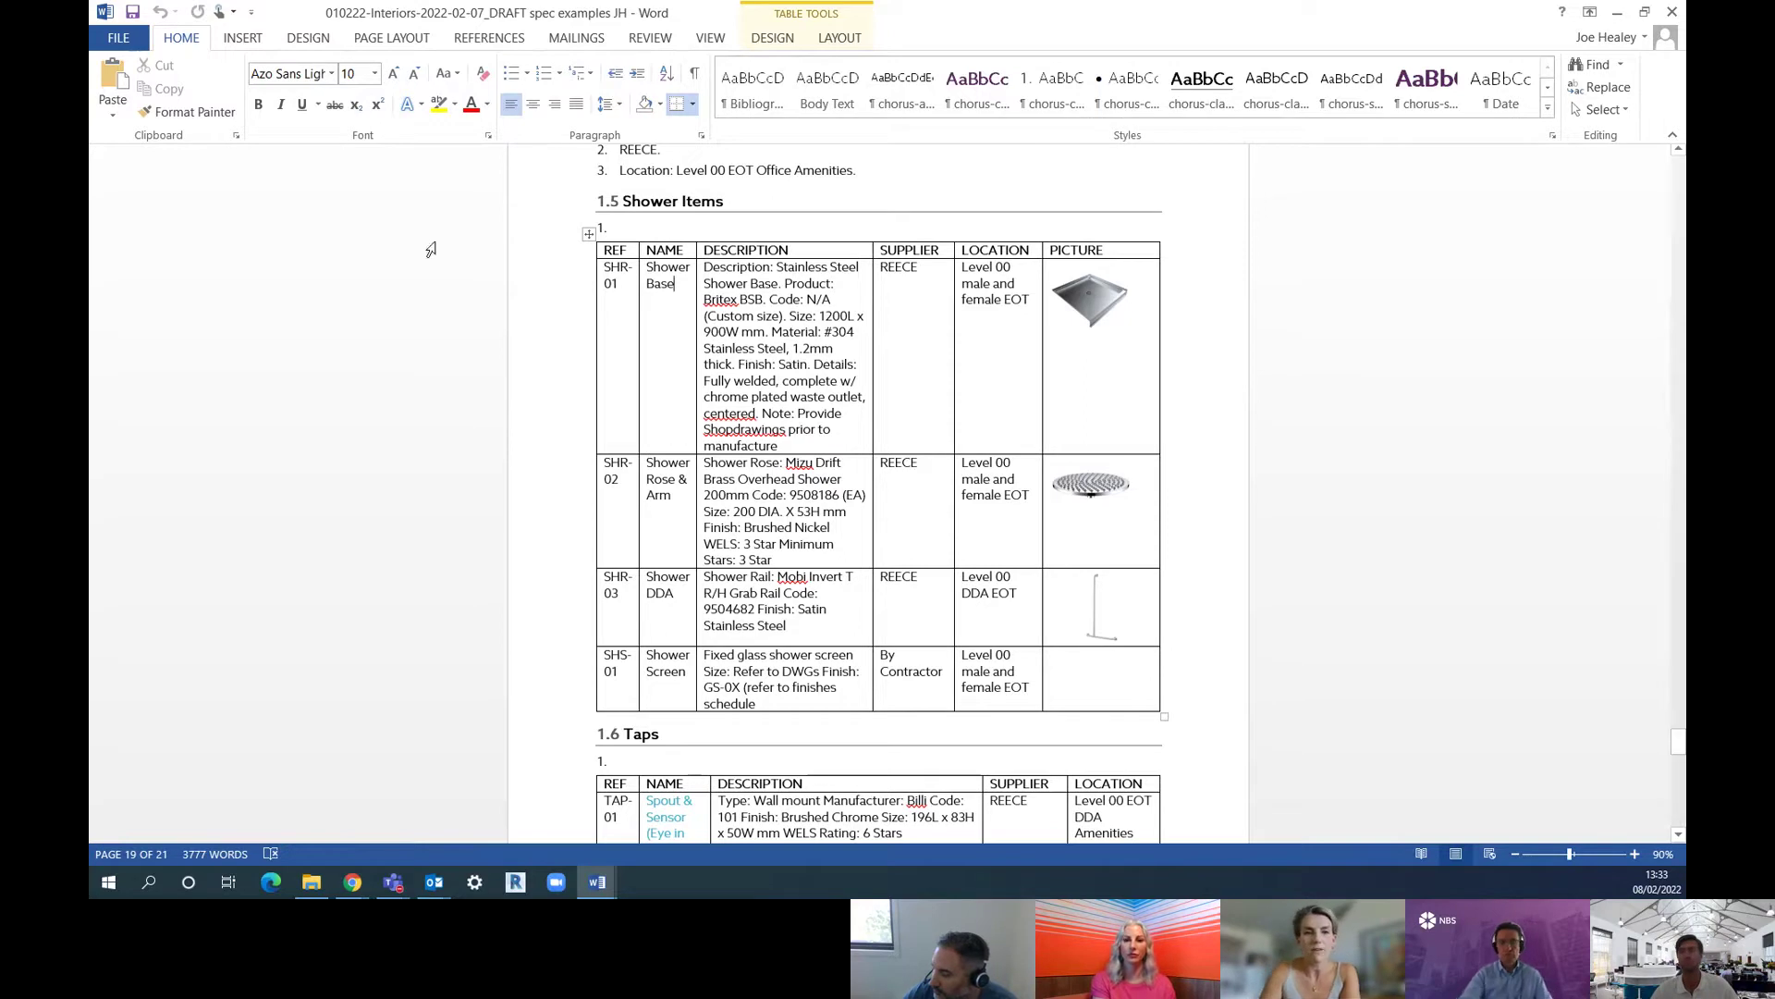
Step: Return to the Plumbing Fixtures section in NBS Chorus and view the available help and support options
{"action": "left_click", "coordinate": [1616, 21]}
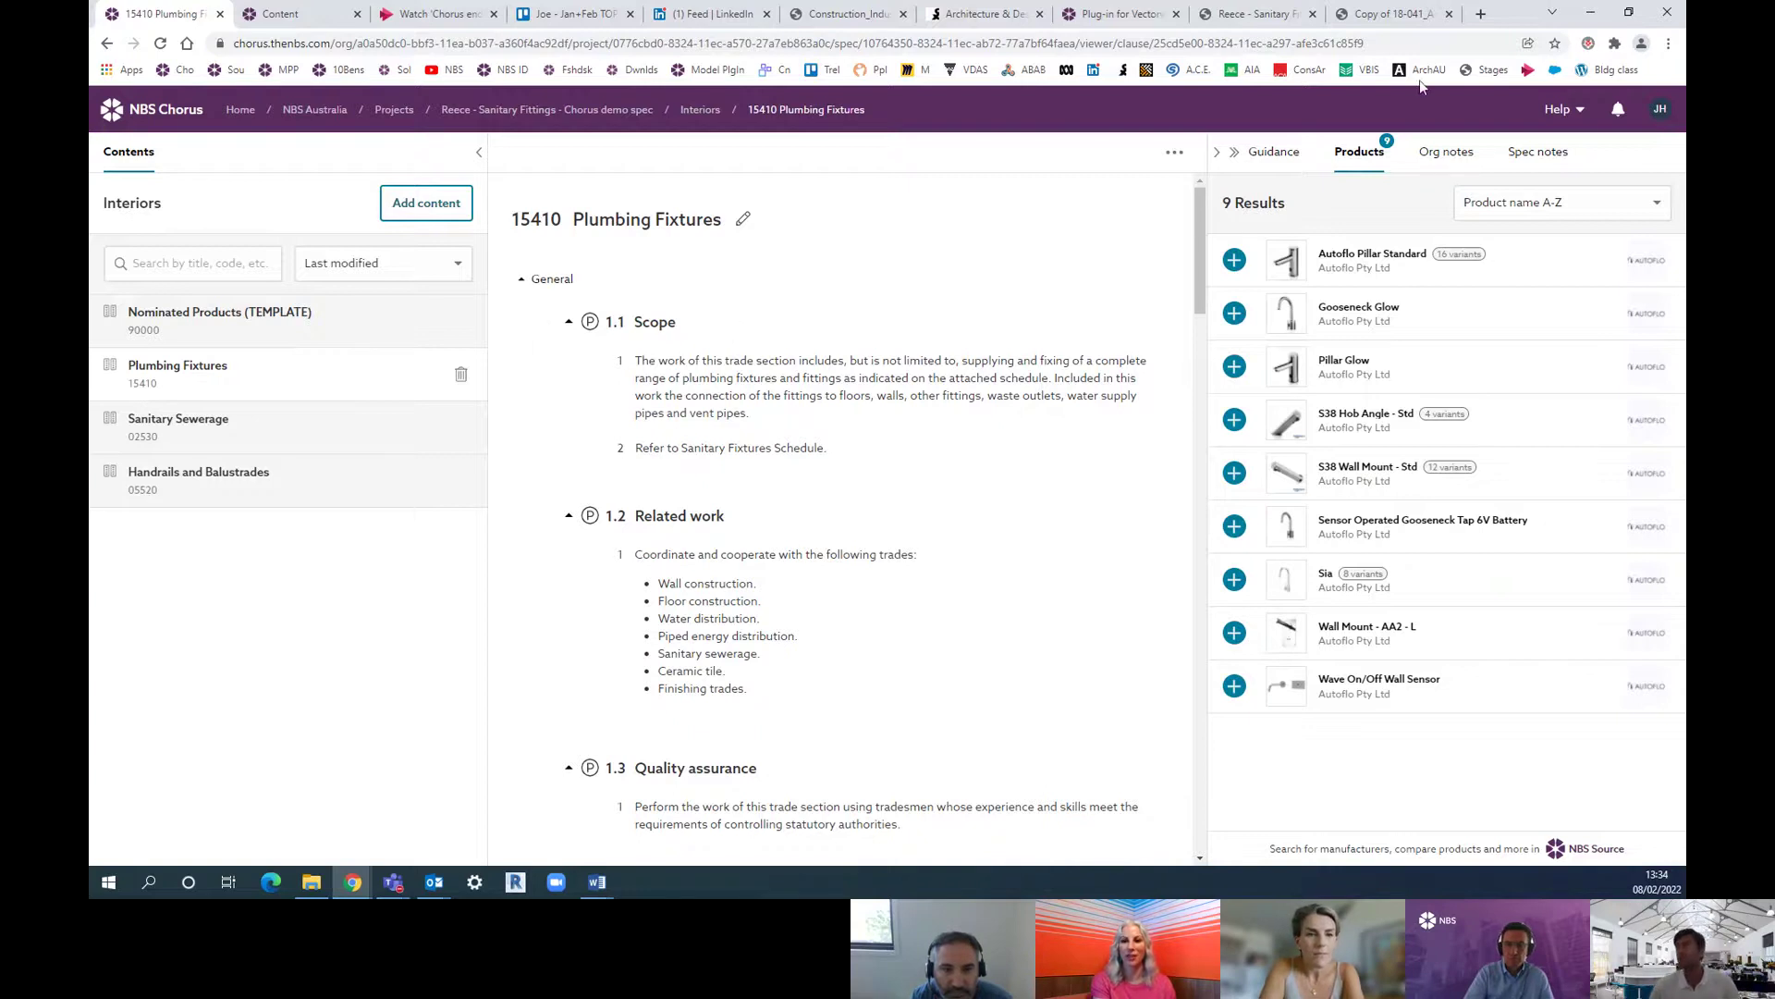
{"action": "left_click", "coordinate": [1562, 109]}
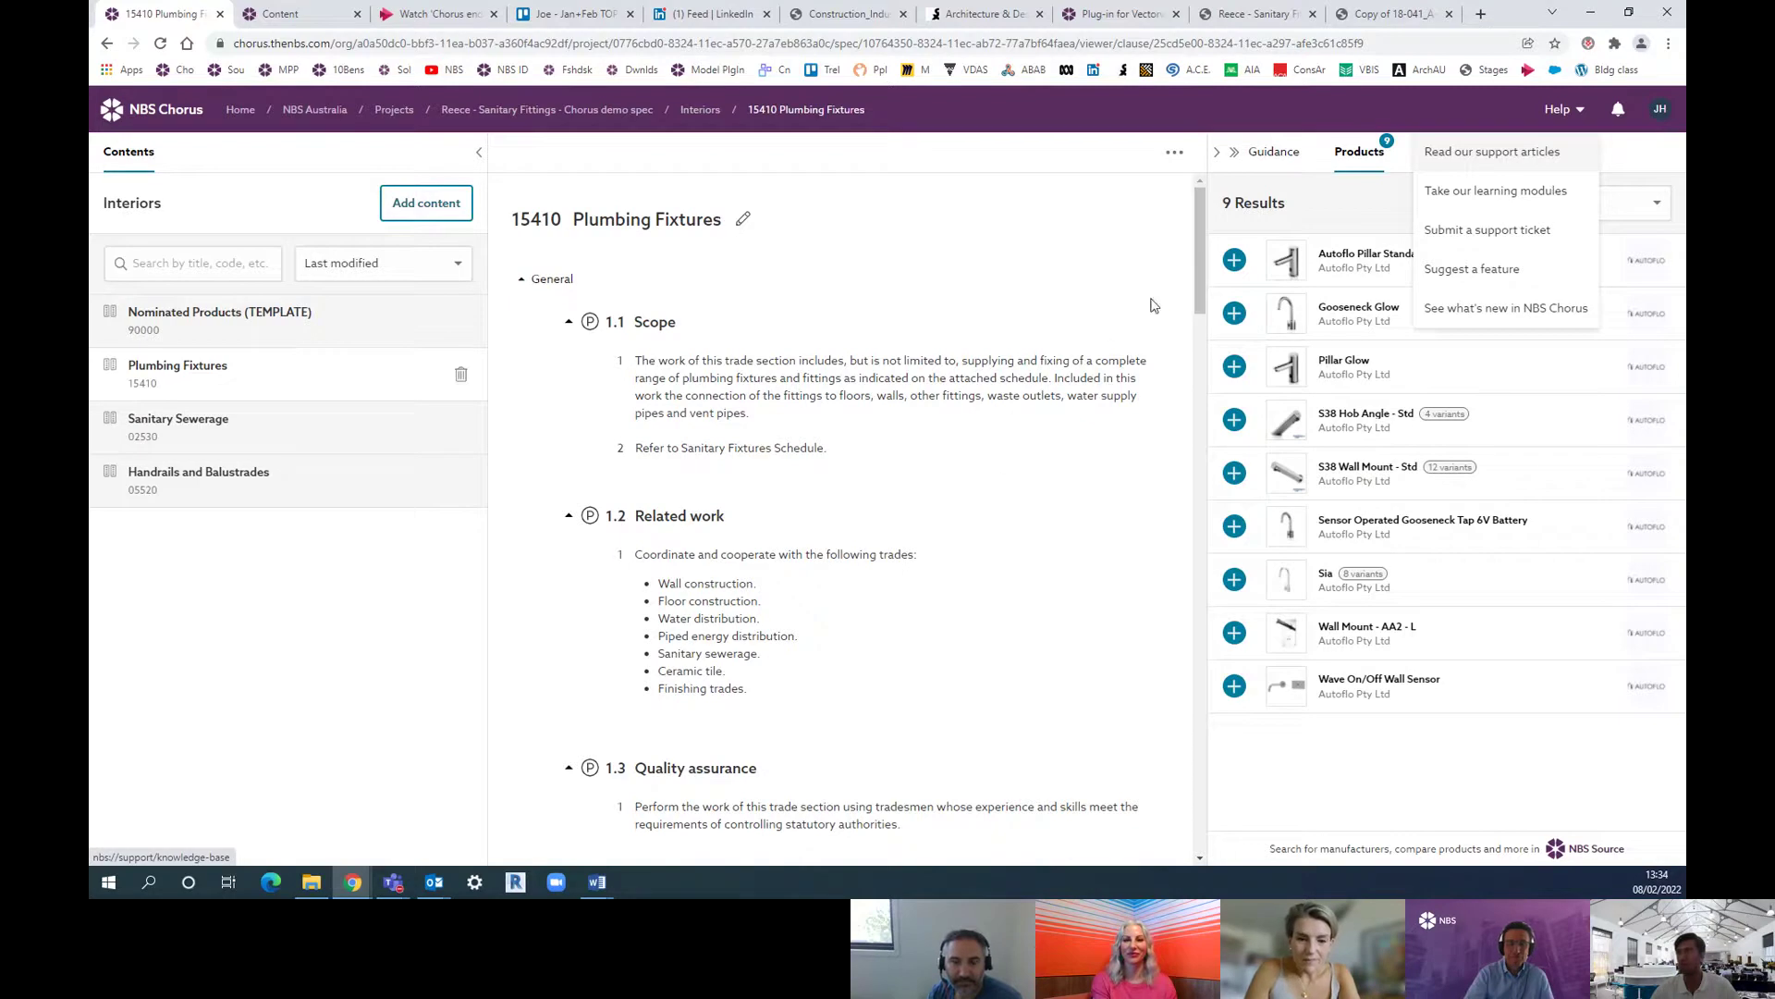
{"action": "left_click", "coordinate": [1183, 277]}
Step: Open the Scope and Product Selections - Basin clauses of Plumbing Fixtures for editing, and return to the Interiors contents list without changes
{"action": "left_click", "coordinate": [1138, 370]}
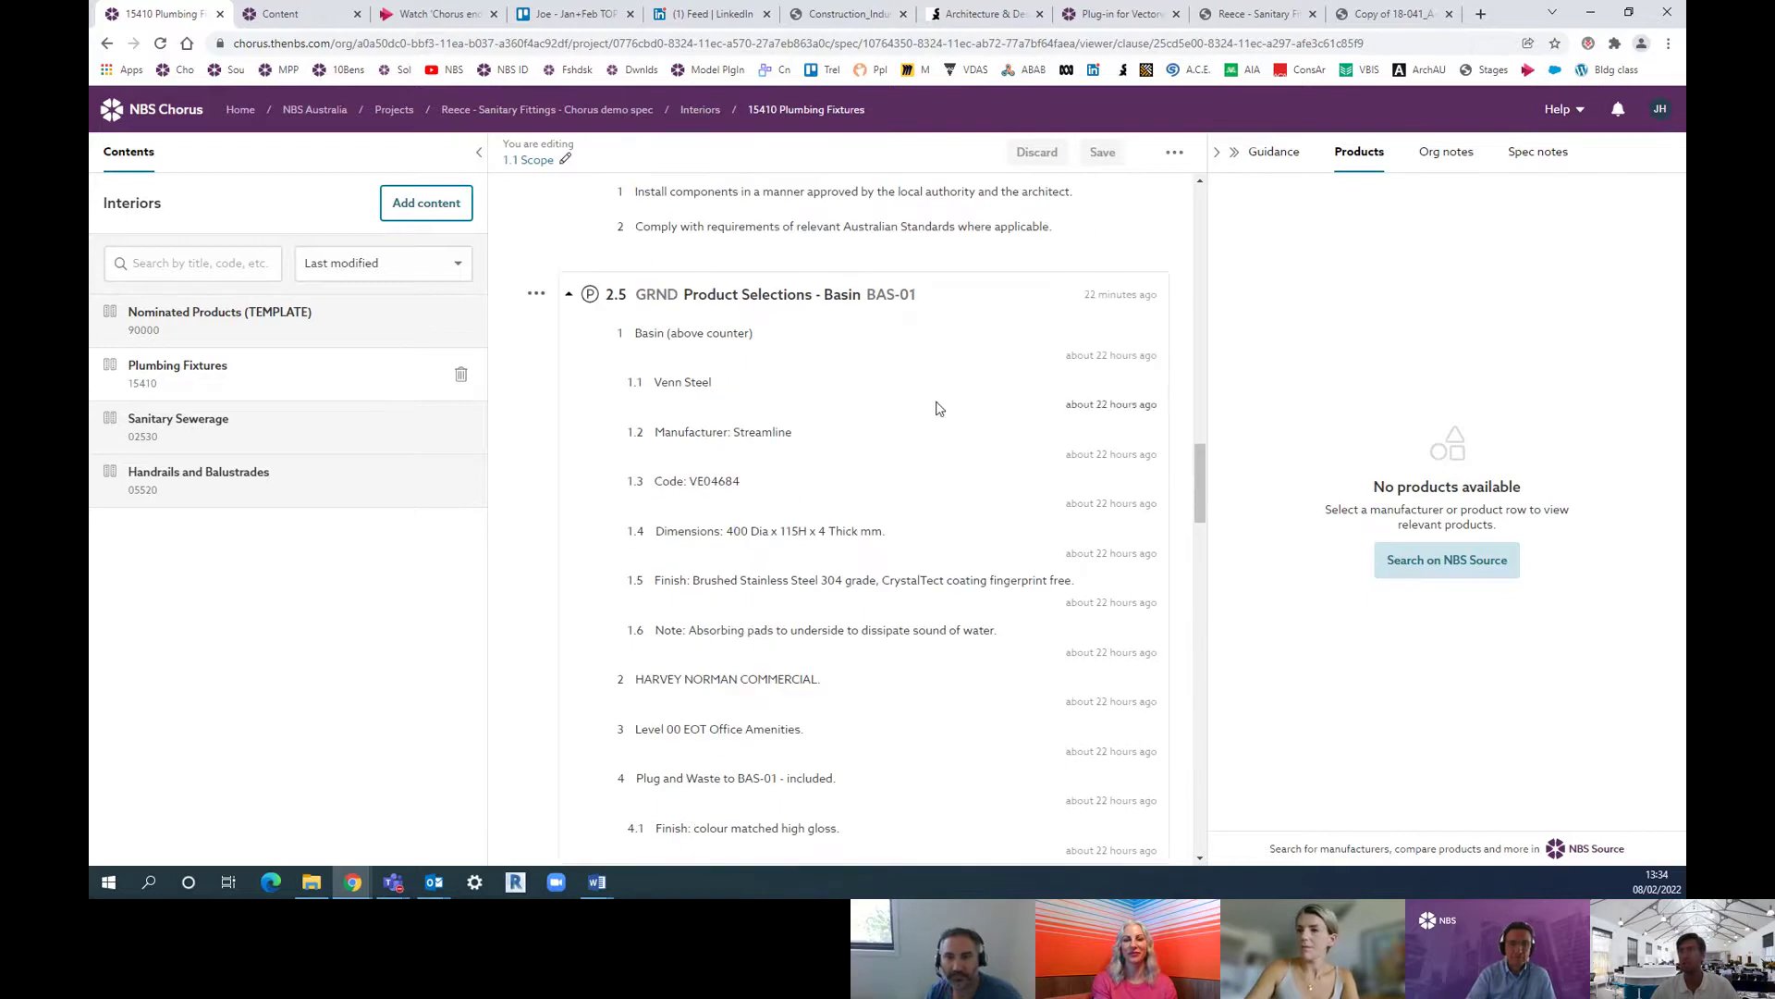
{"action": "left_click", "coordinate": [948, 397]}
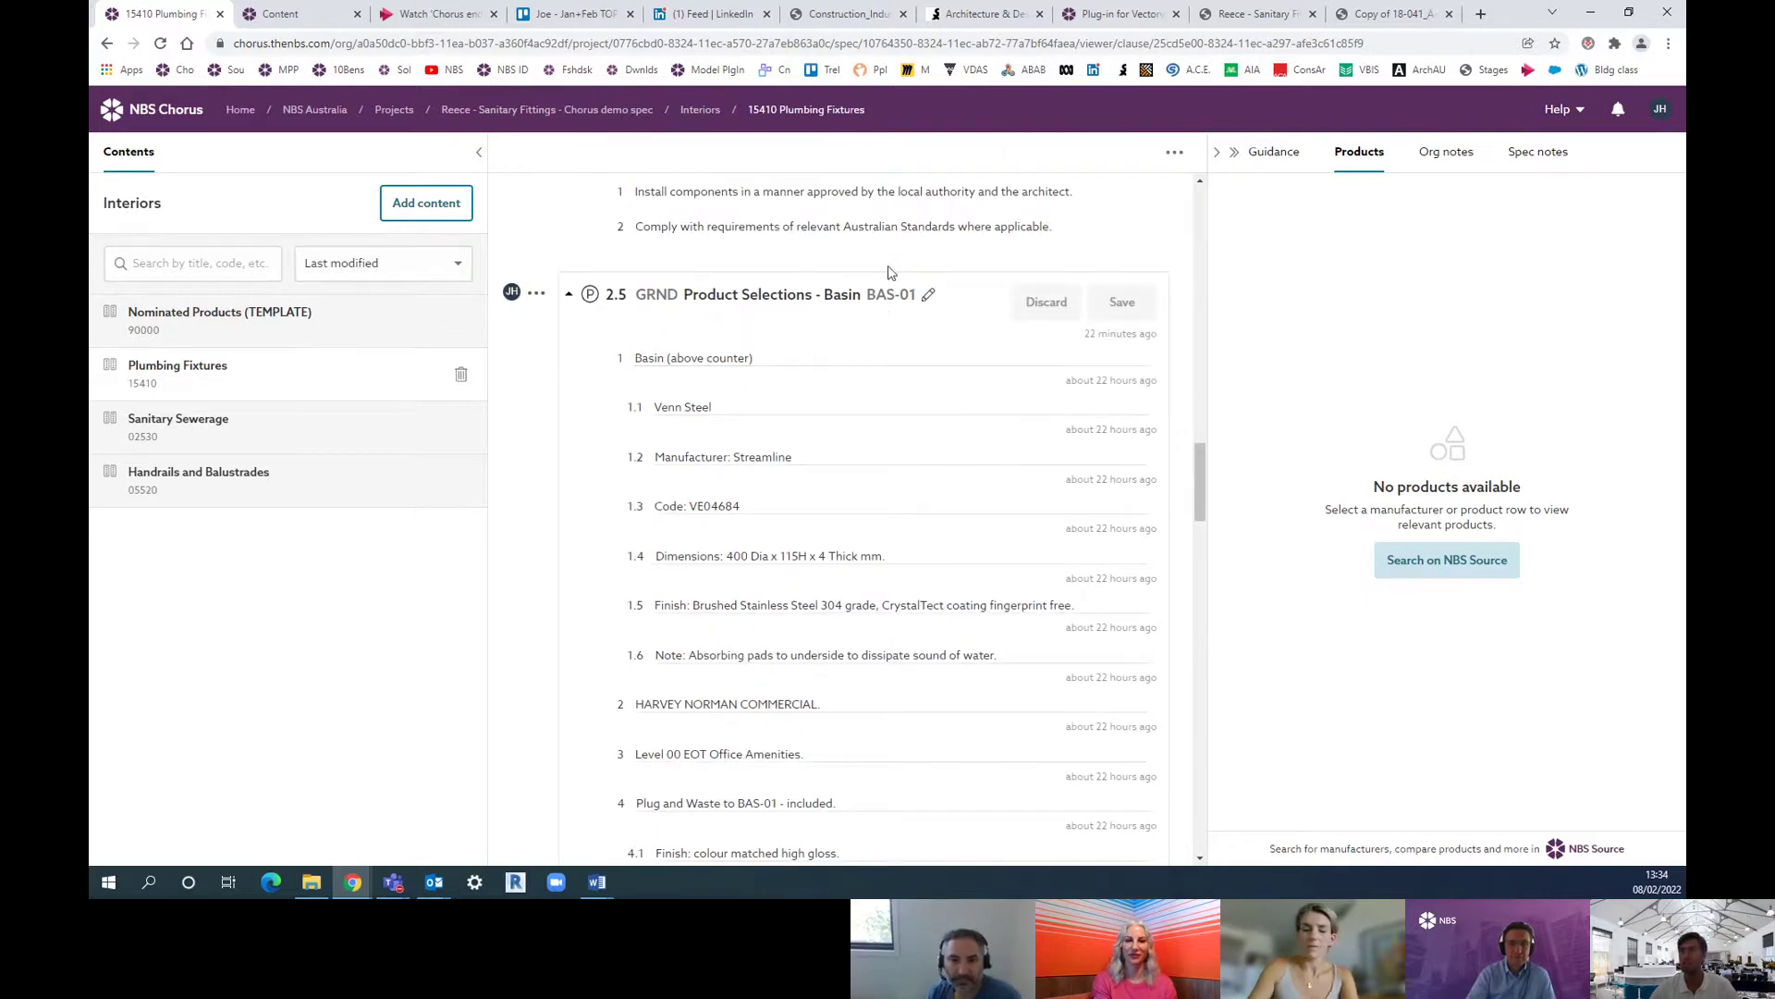
{"action": "left_click", "coordinate": [695, 110]}
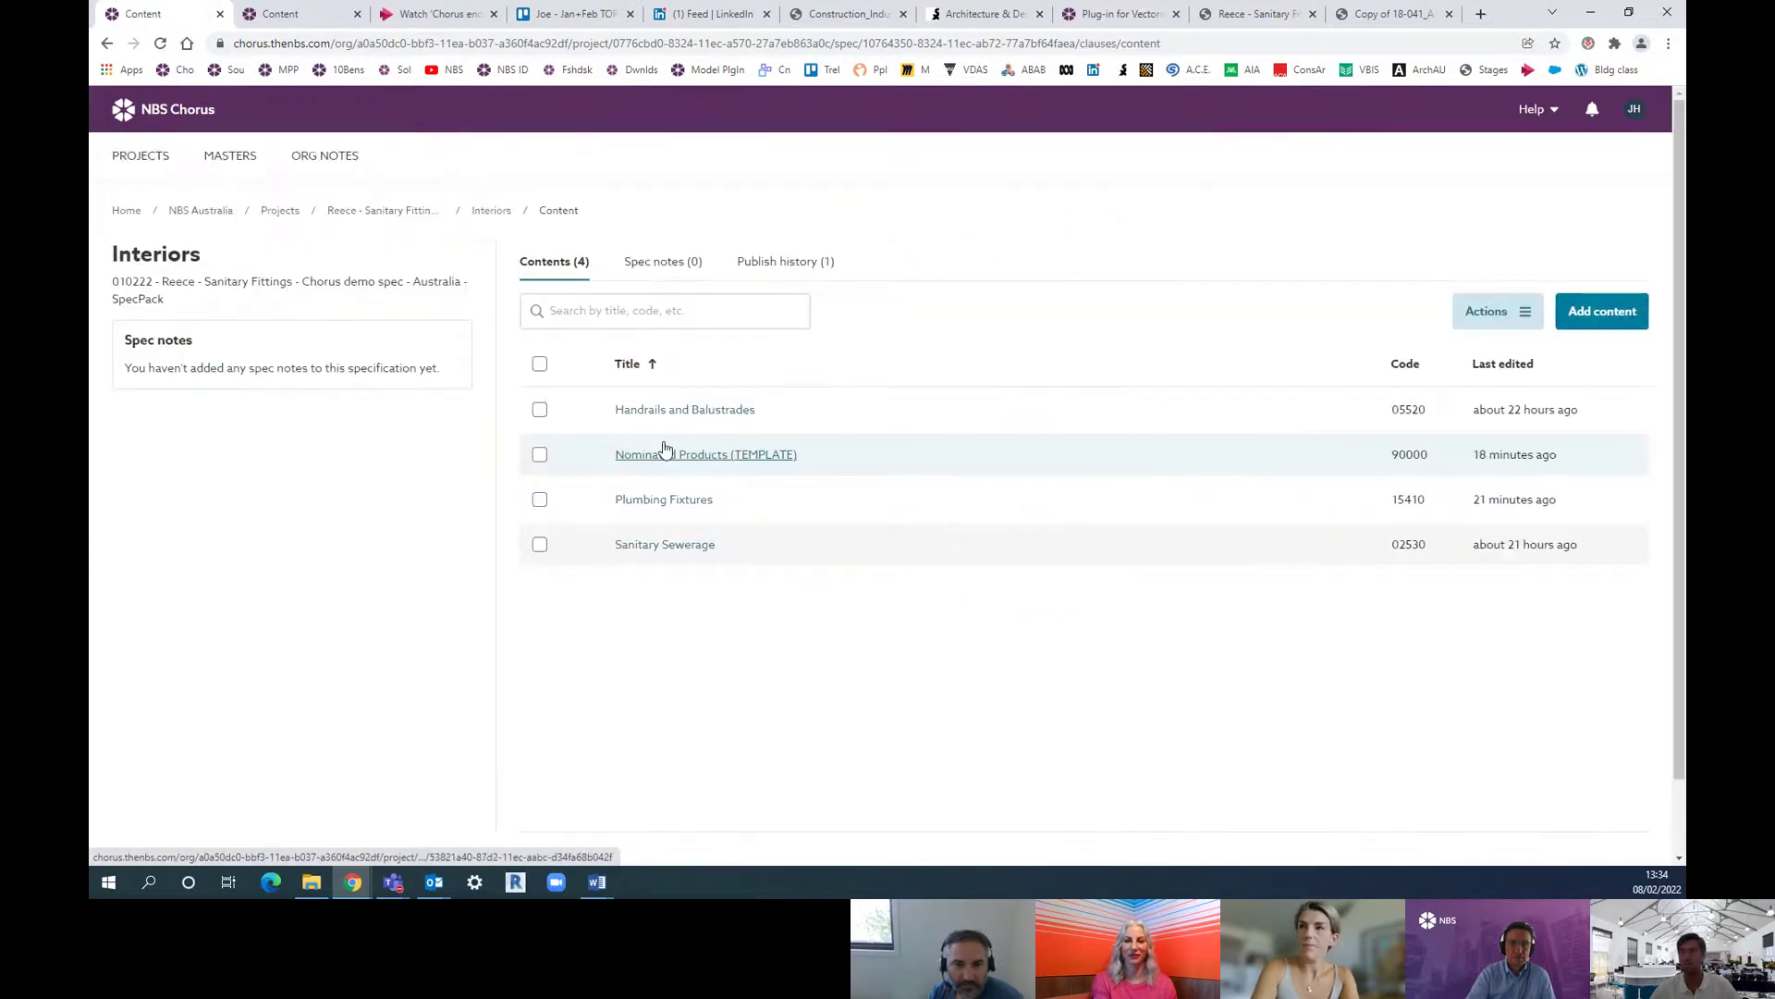